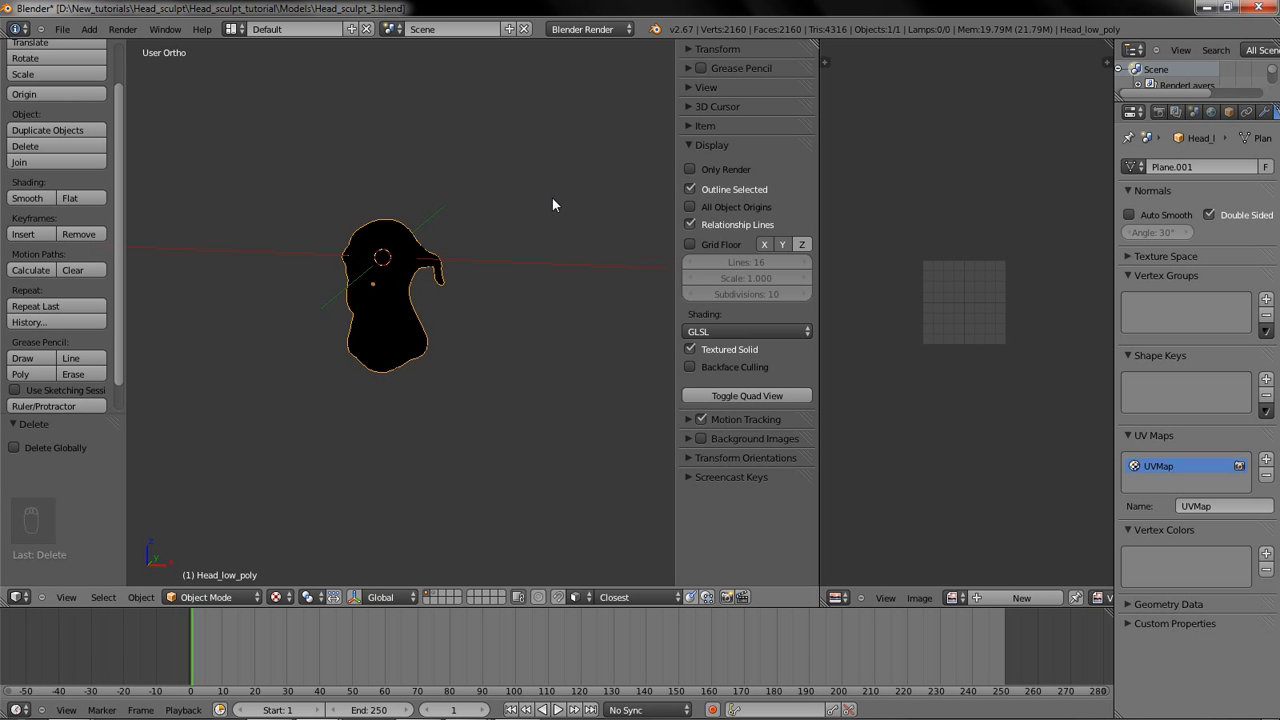
Step: Remove the Color texture from the head material's first texture slot
{"action": "middle_click_drag", "start_coordinate": [549, 200], "coordinate": [471, 239]}
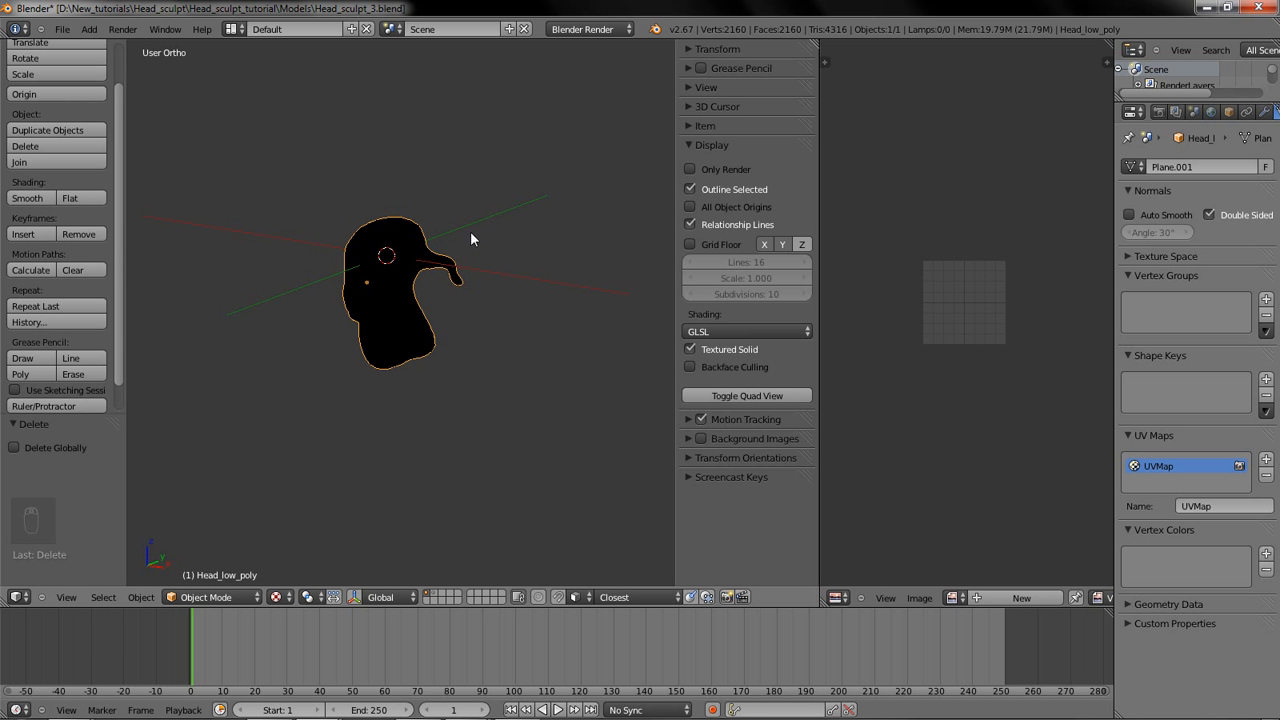
{"action": "middle_click_drag", "start_coordinate": [553, 409], "coordinate": [524, 421]}
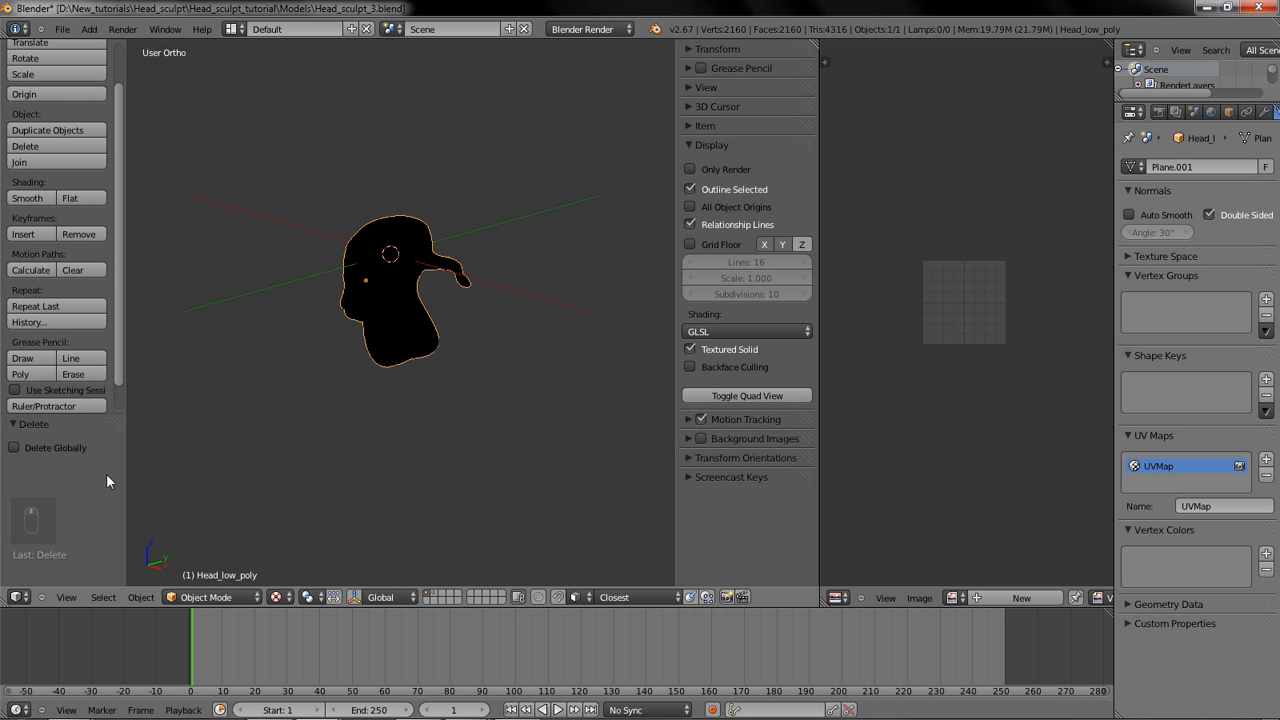
{"action": "middle_click_drag", "start_coordinate": [159, 467], "coordinate": [380, 282]}
{"action": "scroll", "coordinate": [380, 282], "scroll_direction": "up", "scroll_amount": 4}
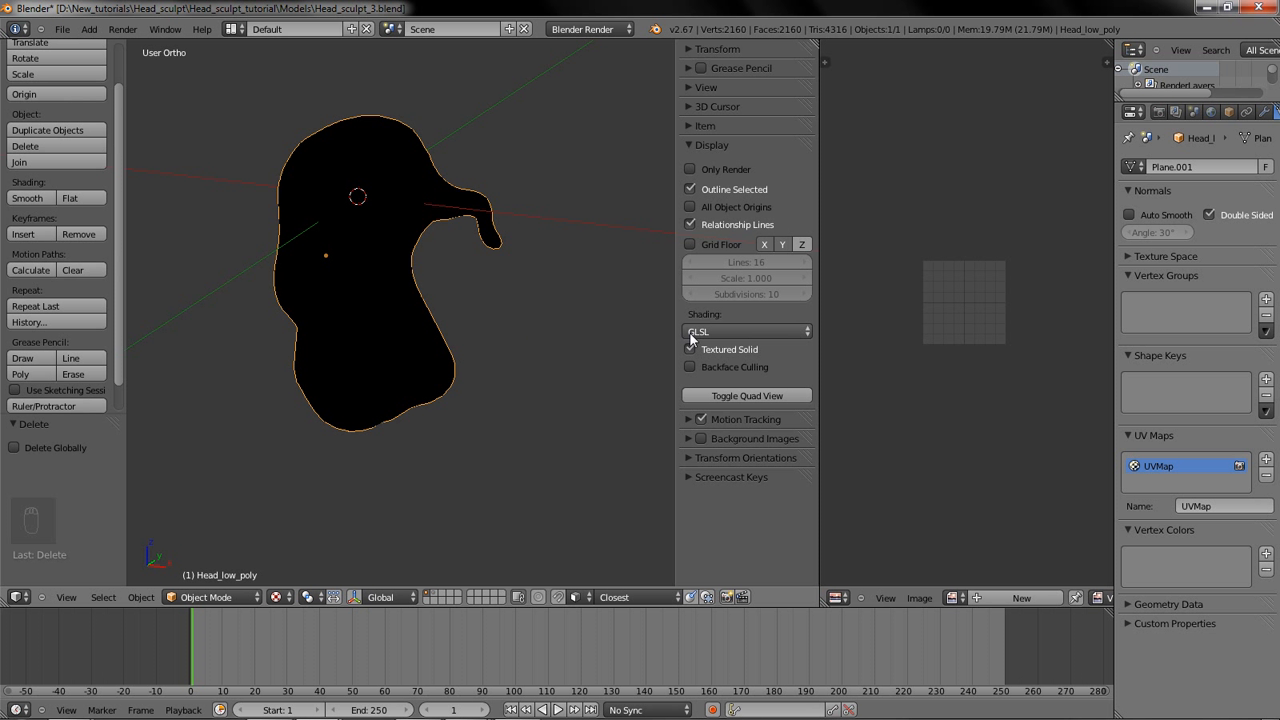
{"action": "scroll", "coordinate": [1250, 112], "scroll_direction": "right", "scroll_amount": 3}
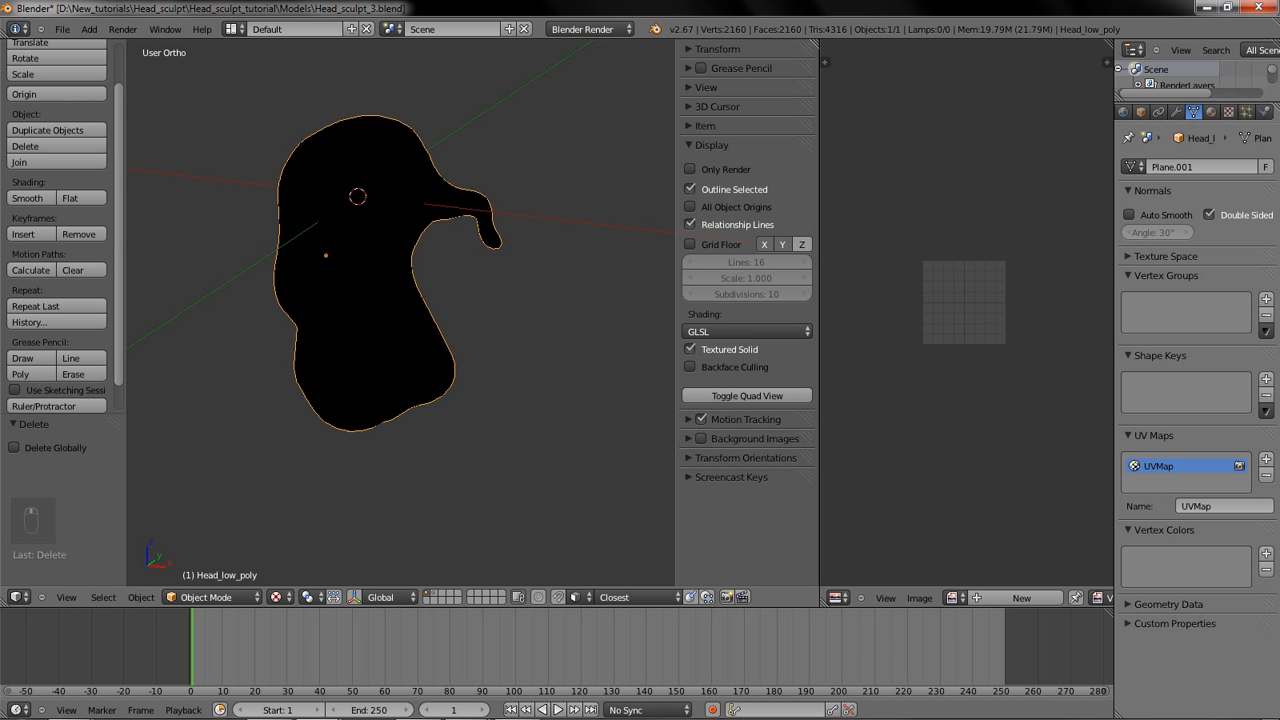
{"action": "left_click", "coordinate": [1229, 112]}
{"action": "right_click", "coordinate": [1196, 197]}
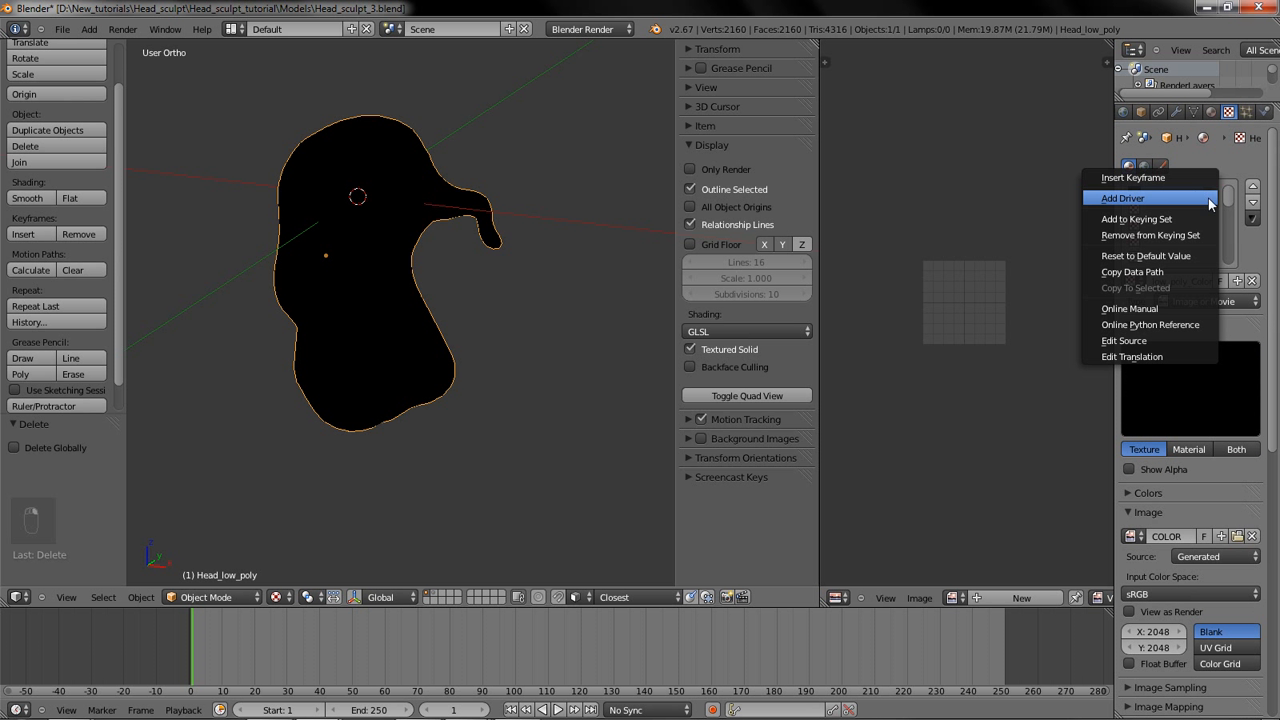
{"action": "left_click", "coordinate": [1230, 202]}
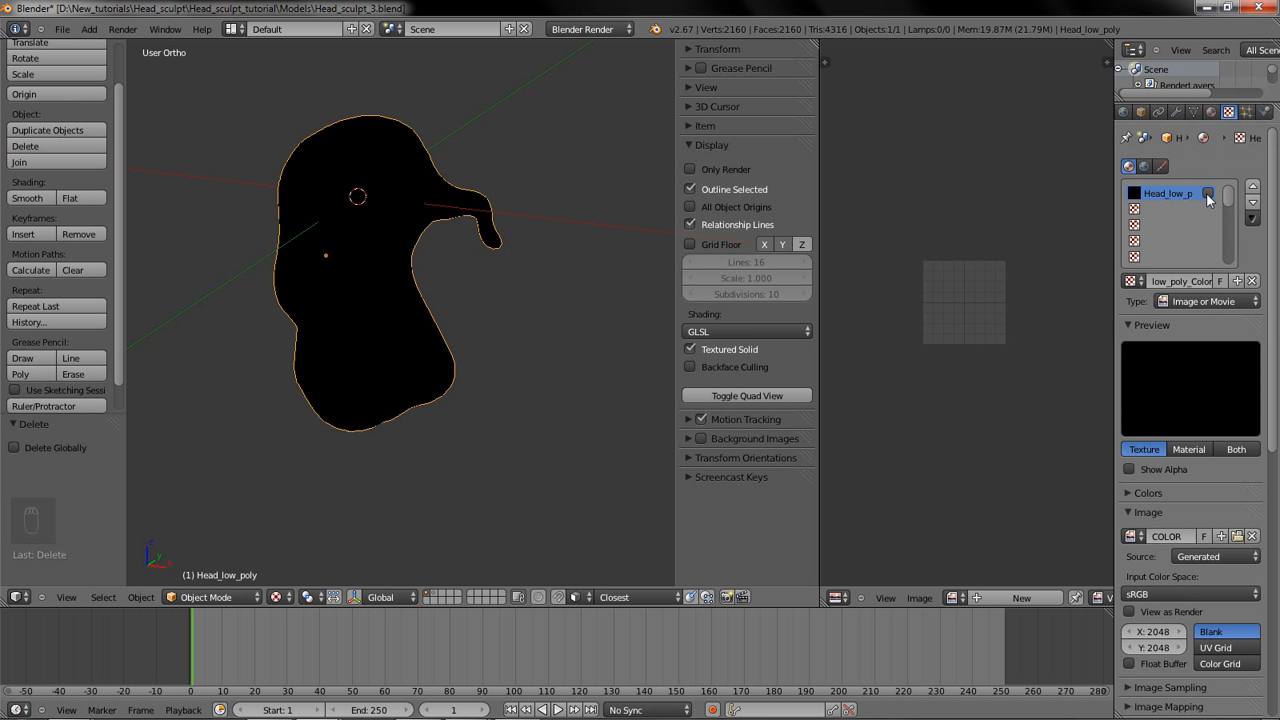
{"action": "left_click", "coordinate": [1252, 281]}
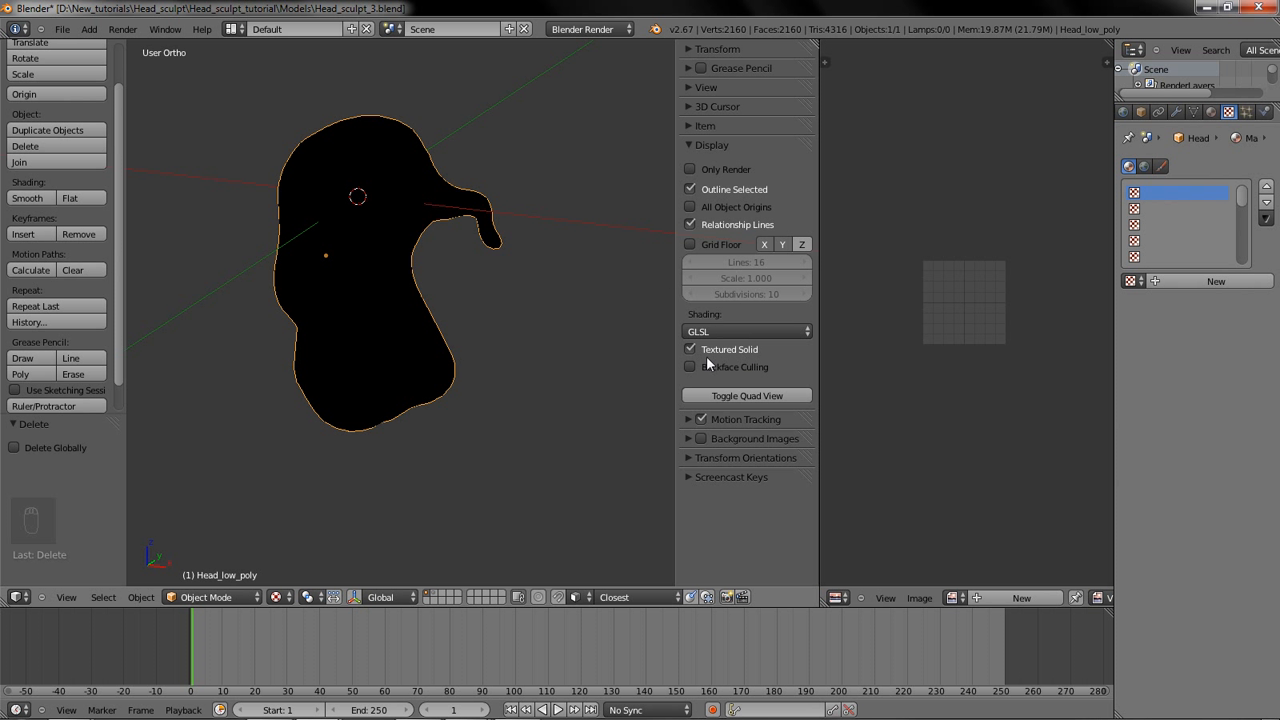
Step: Add a Hemi lamp and, in the right side view, move it up and in front of the head
{"action": "left_click", "coordinate": [275, 597]}
{"action": "key", "text": "shift+a"}
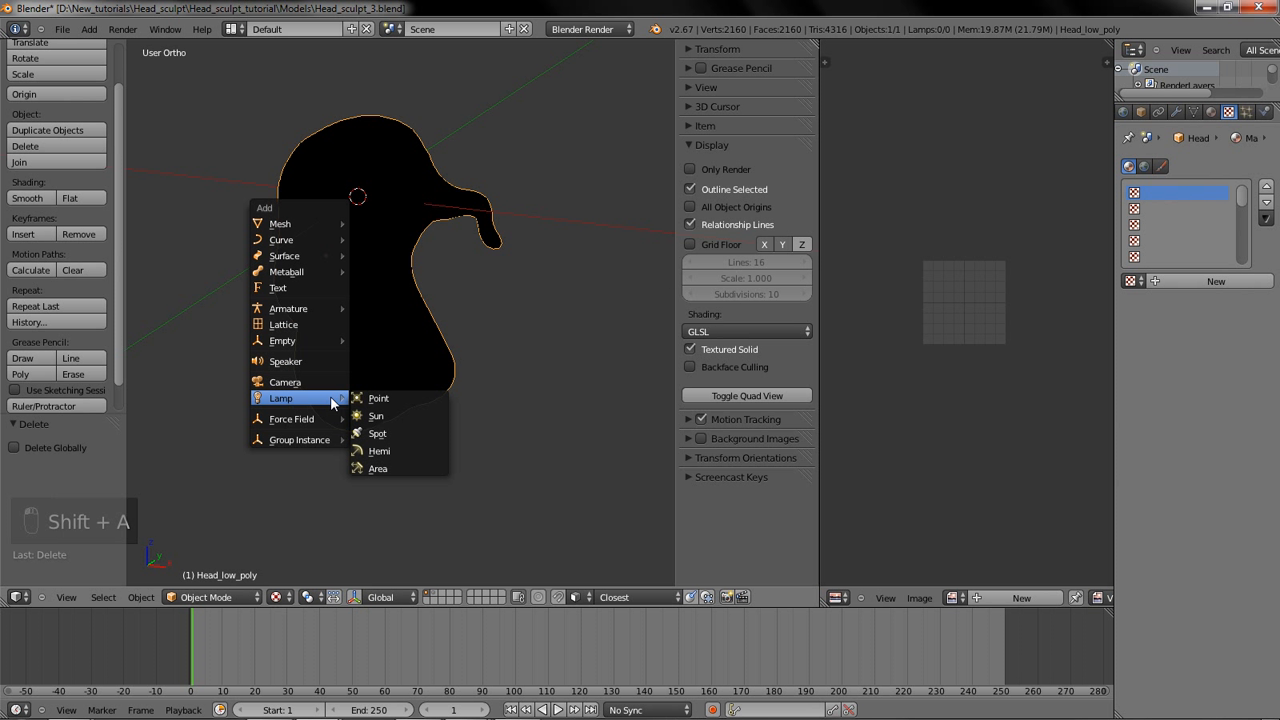
{"action": "left_click", "coordinate": [414, 451]}
{"action": "scroll", "coordinate": [437, 404], "scroll_direction": "down", "scroll_amount": 3}
{"action": "middle_click_drag", "start_coordinate": [437, 404], "coordinate": [361, 386]}
{"action": "key", "text": "KP_3"}
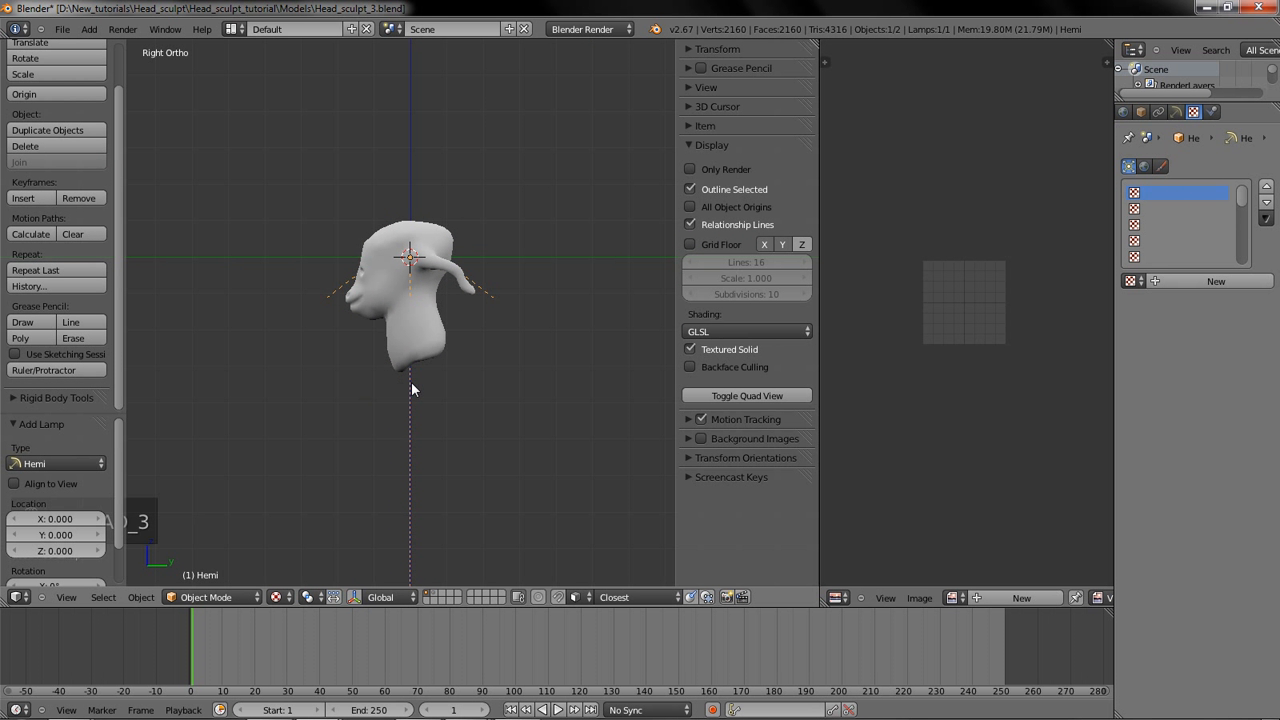
{"action": "key", "text": "g"}
{"action": "left_click", "coordinate": [262, 115]}
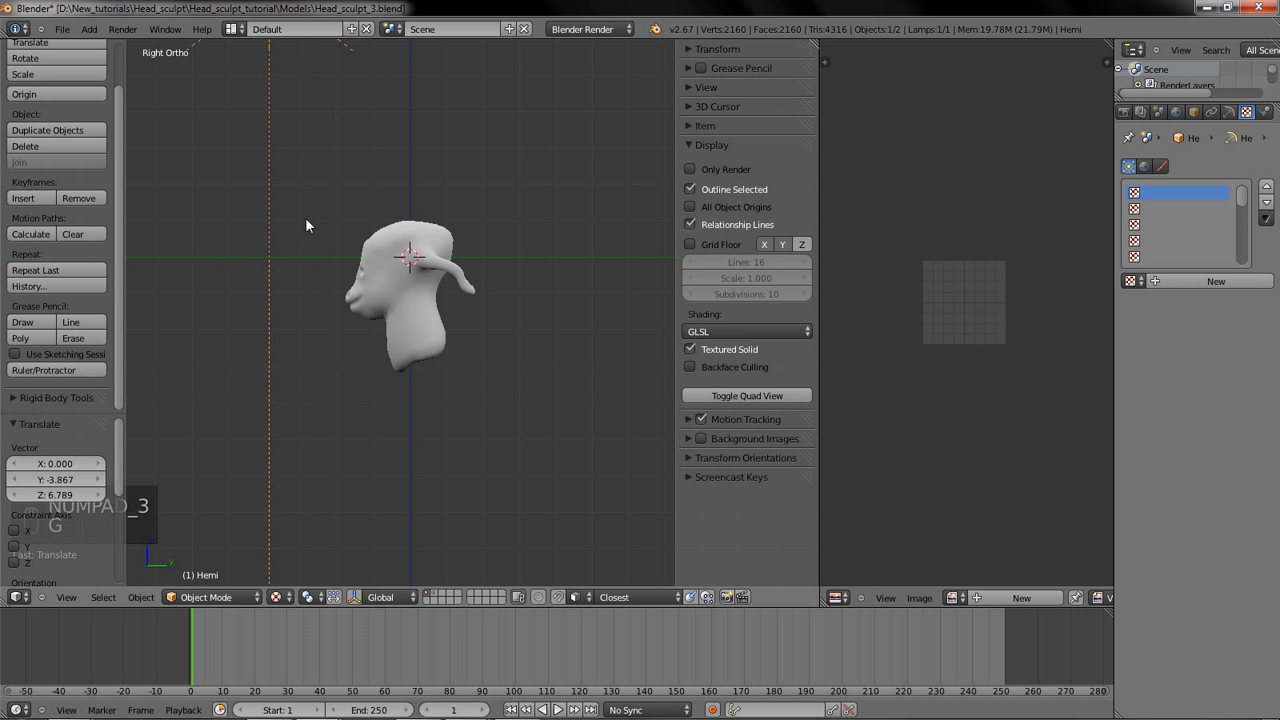
Step: Rotate and reposition the Hemi lamp so that it points at the head
{"action": "key", "text": "r"}
{"action": "key", "text": "g"}
{"action": "left_click", "coordinate": [344, 232]}
{"action": "key", "text": "r"}
{"action": "left_click", "coordinate": [412, 338]}
Step: Add a Spot lamp and rotate it about the global X axis
{"action": "middle_click_drag", "start_coordinate": [415, 333], "coordinate": [269, 357]}
{"action": "key", "text": "shift+a"}
{"action": "mouse_move", "coordinate": [300, 357]}
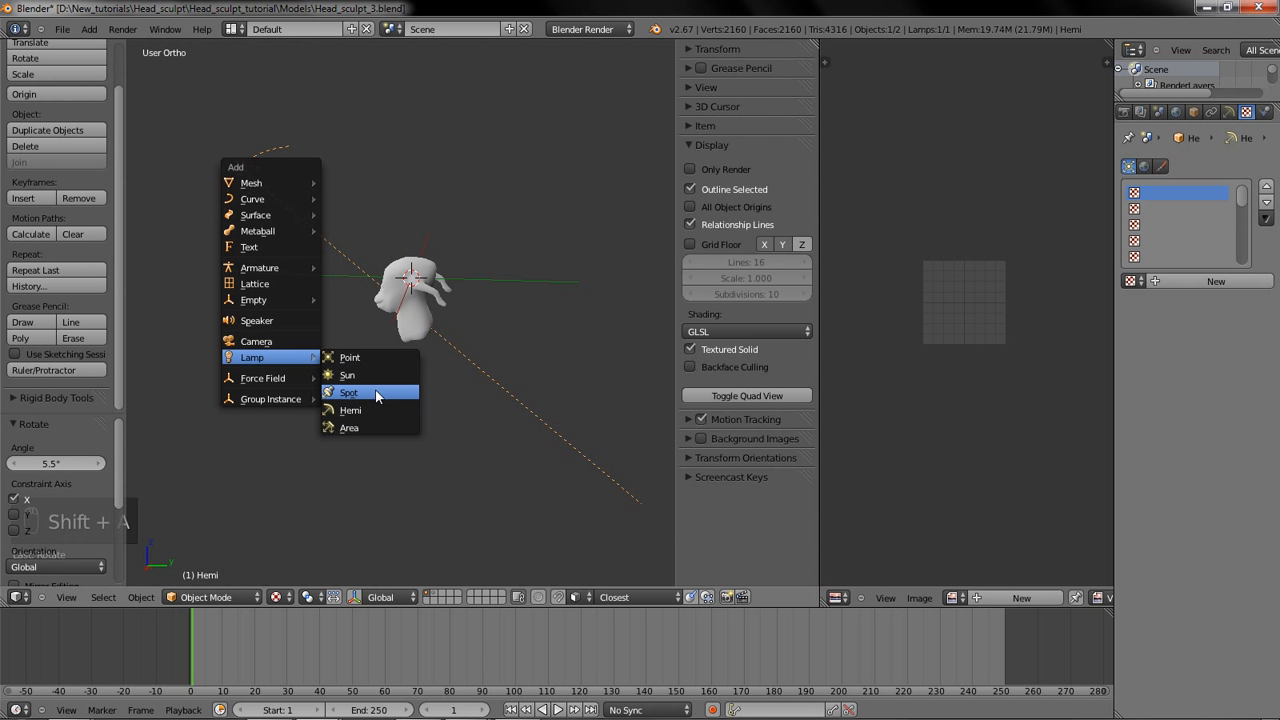
{"action": "left_click", "coordinate": [376, 391]}
{"action": "key", "text": "r"}
{"action": "key", "text": "x"}
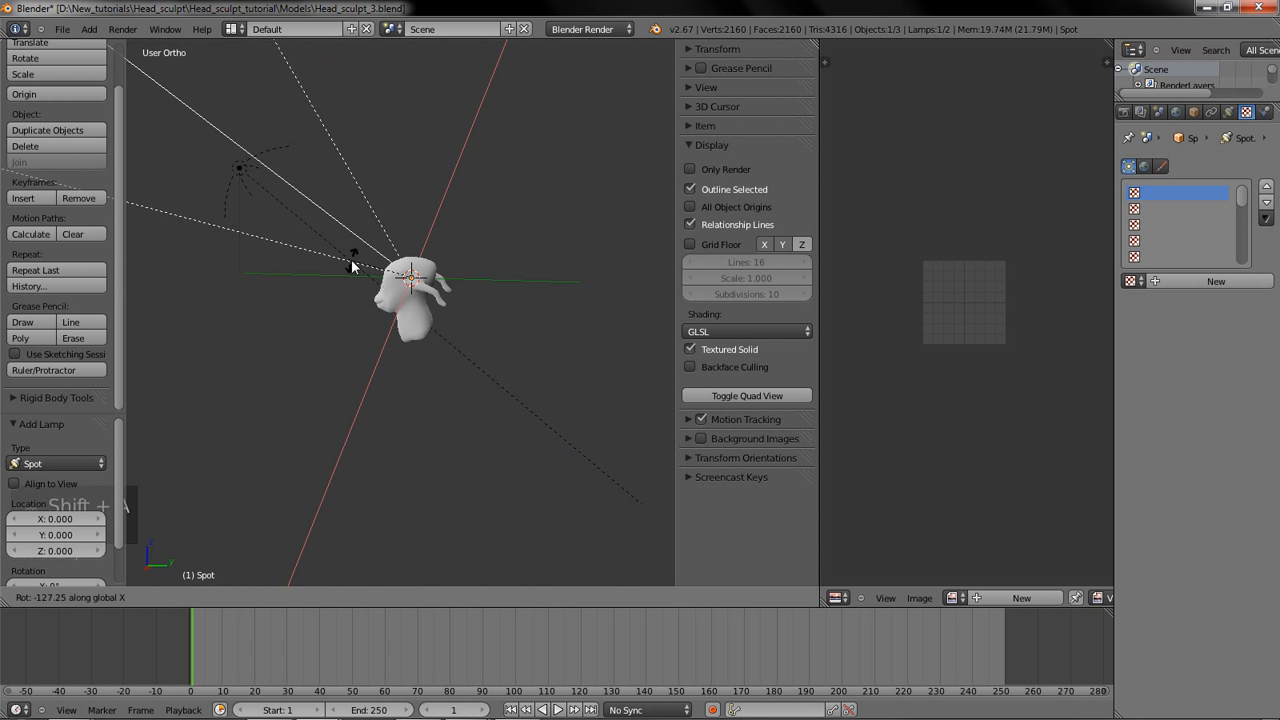
{"action": "left_click", "coordinate": [381, 253]}
Step: Move the Spot lamp to below the head, by about X 3.927, Y 6.636 and Z -16.886
{"action": "key", "text": "g"}
{"action": "left_click", "coordinate": [512, 73]}
{"action": "middle_click_drag", "start_coordinate": [431, 207], "coordinate": [471, 194]}
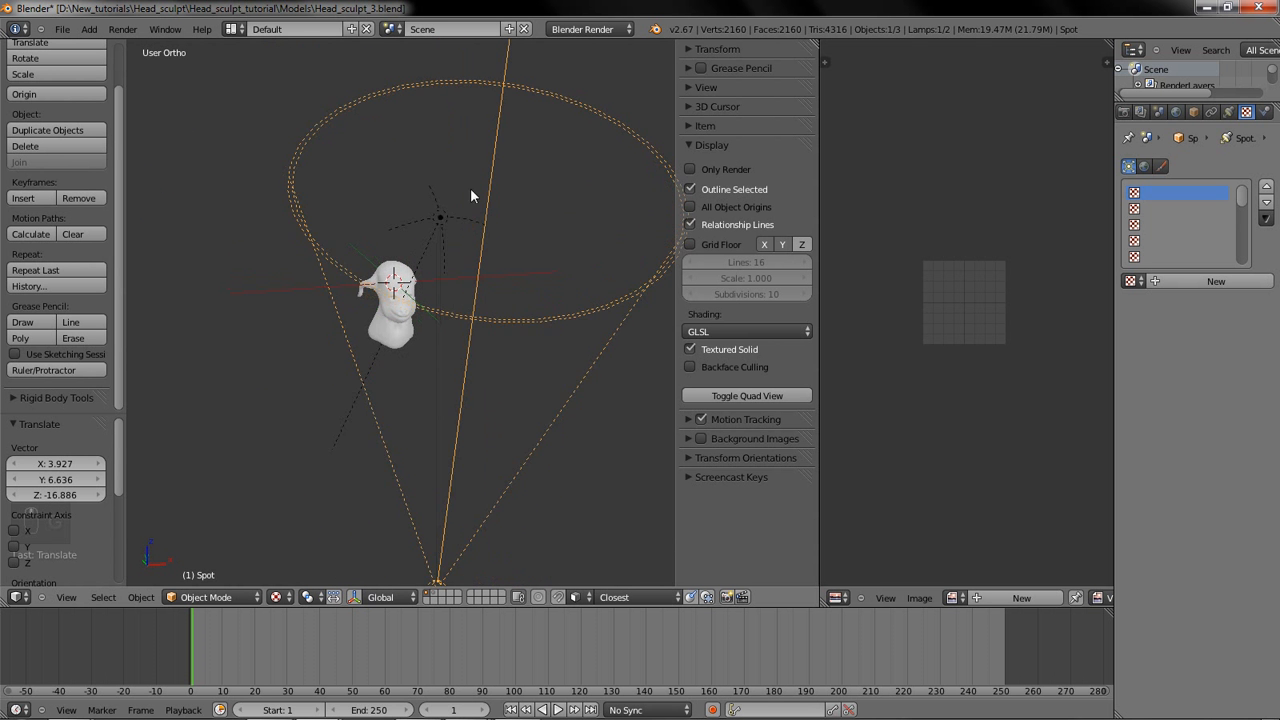
Step: Turn on Only Render for the 3D view and select the low-poly head
{"action": "scroll", "coordinate": [470, 175], "scroll_direction": "up", "scroll_amount": 5}
{"action": "middle_click_drag", "start_coordinate": [480, 118], "coordinate": [451, 147]}
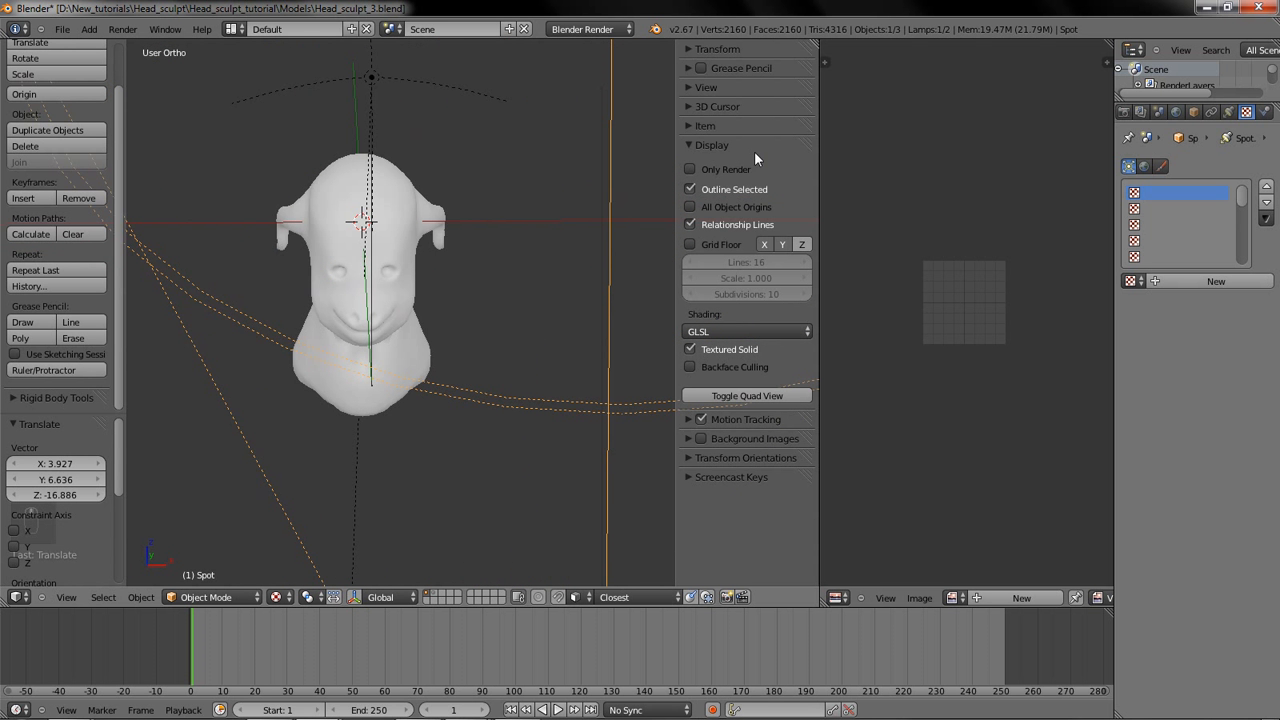
{"action": "left_click", "coordinate": [733, 171]}
{"action": "right_click", "coordinate": [390, 215]}
{"action": "scroll", "coordinate": [391, 212], "scroll_direction": "up", "scroll_amount": 3}
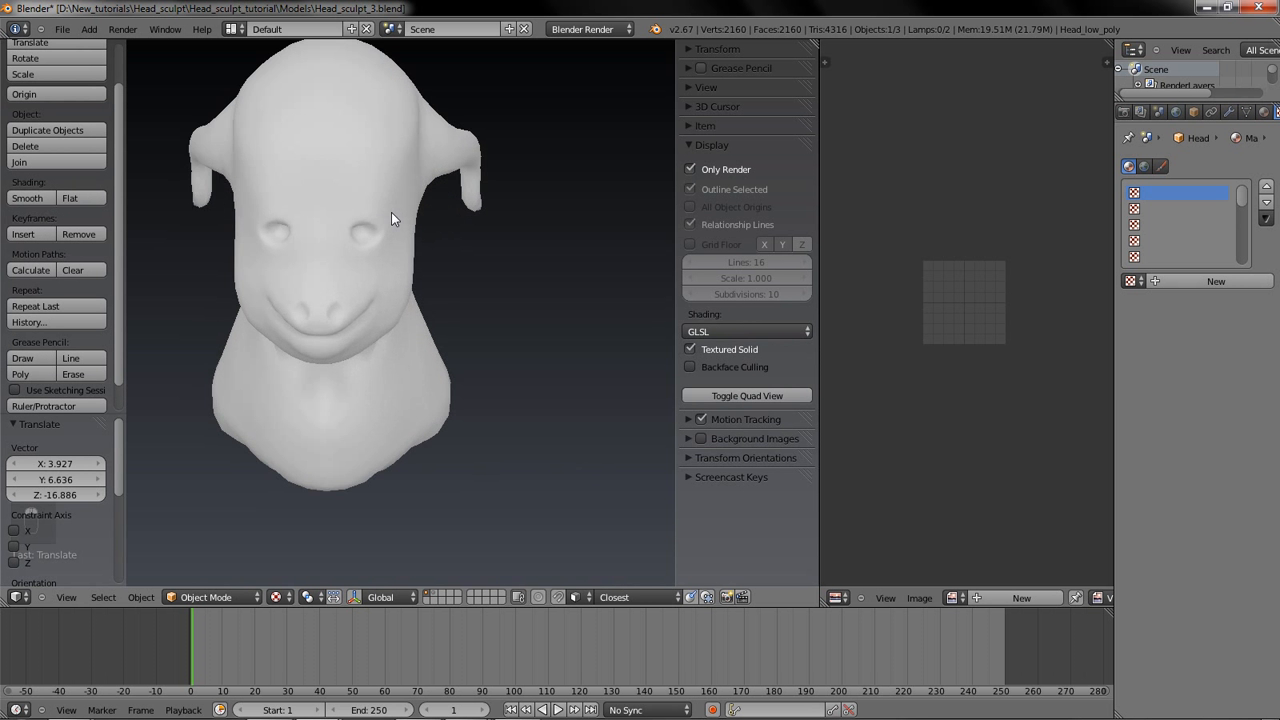
{"action": "middle_click_drag", "start_coordinate": [391, 212], "coordinate": [360, 196]}
{"action": "scroll", "coordinate": [361, 206], "scroll_direction": "down", "scroll_amount": 2}
Step: Switch the head to Texture Paint mode
{"action": "left_click", "coordinate": [210, 597]}
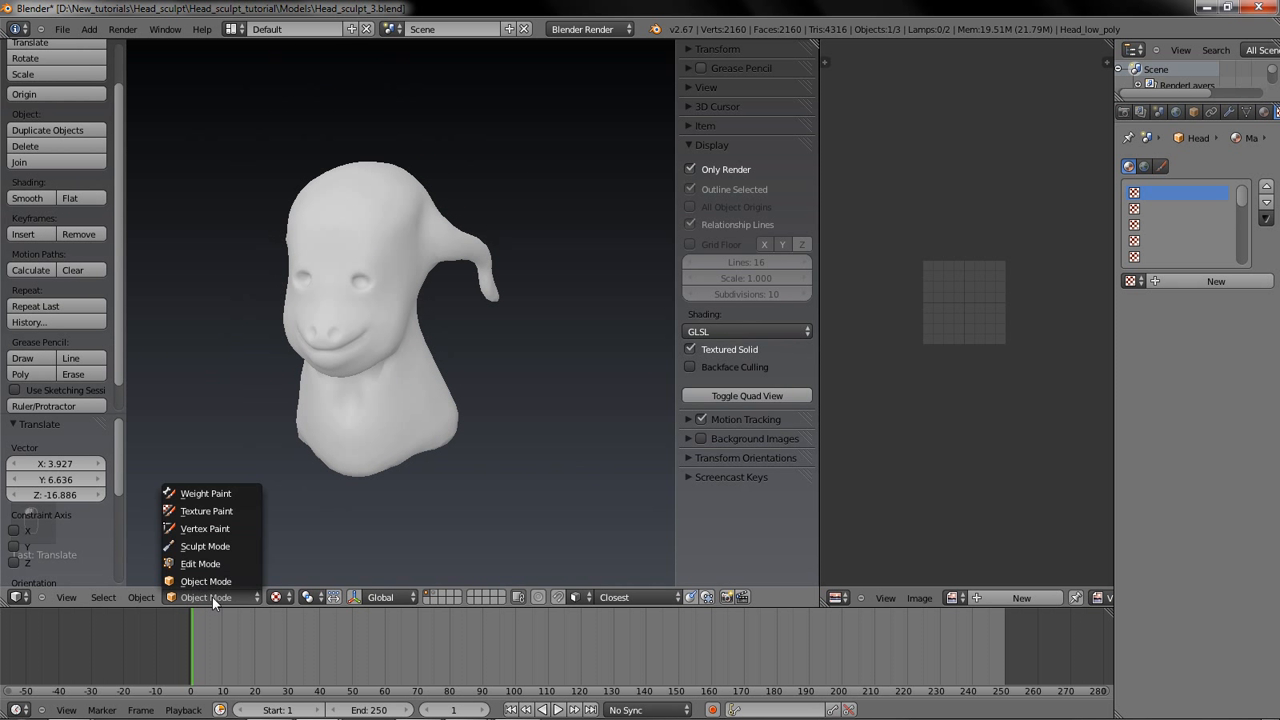
{"action": "left_click", "coordinate": [213, 510]}
{"action": "scroll", "coordinate": [389, 375], "scroll_direction": "up", "scroll_amount": 3}
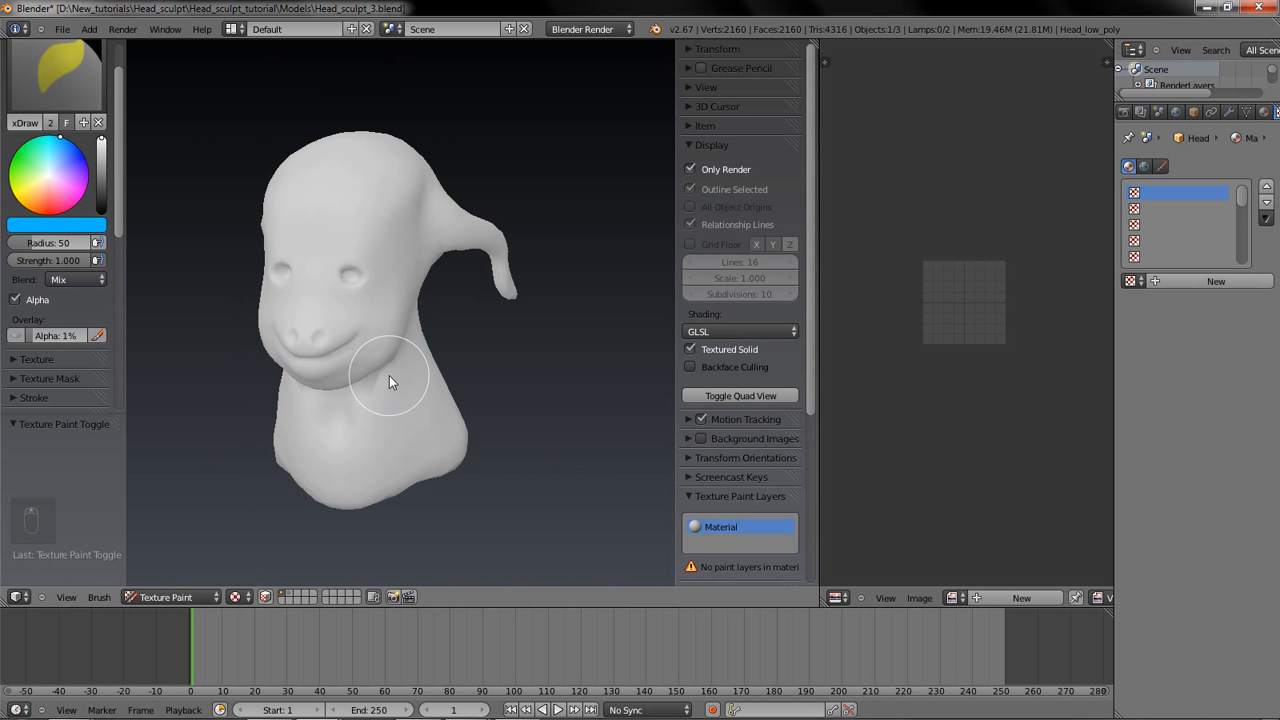
{"action": "middle_click_drag", "start_coordinate": [410, 380], "coordinate": [475, 285], "text": "shift"}
Step: Widen the properties editor, show the material's texture slots and add a Color paint layer
{"action": "scroll", "coordinate": [795, 463], "scroll_direction": "down", "scroll_amount": 6}
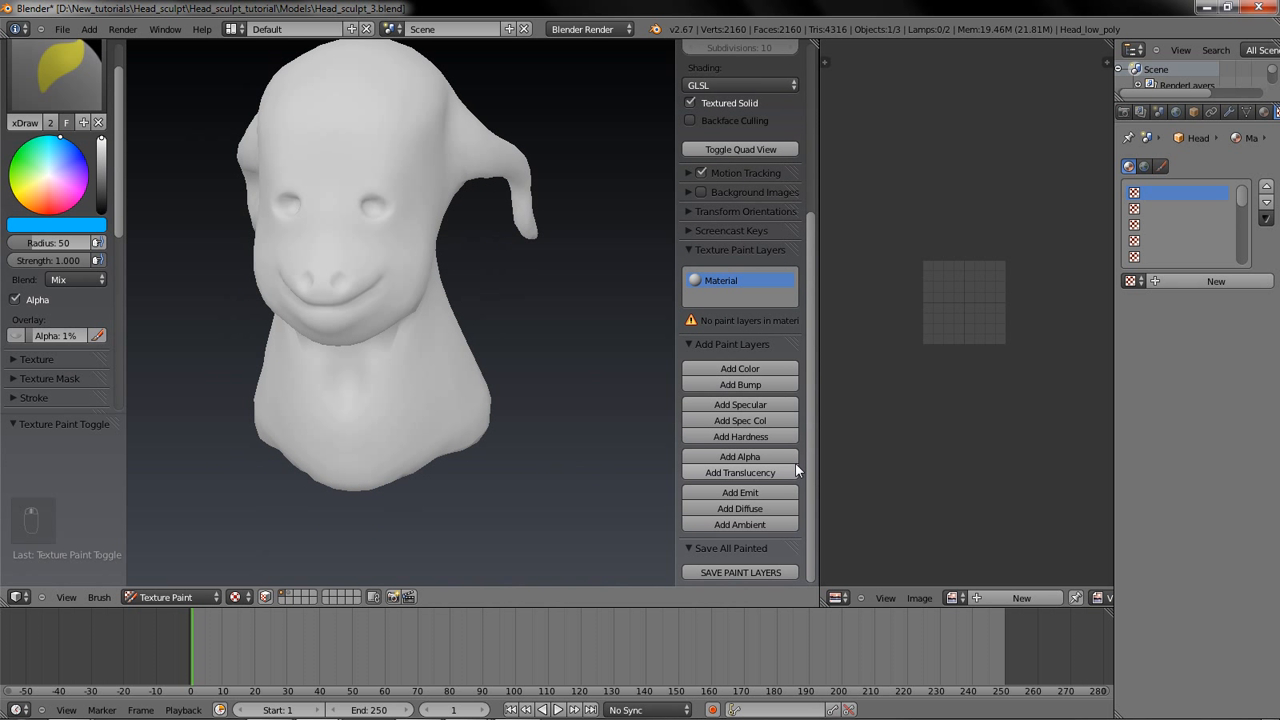
{"action": "left_click", "coordinate": [1265, 112]}
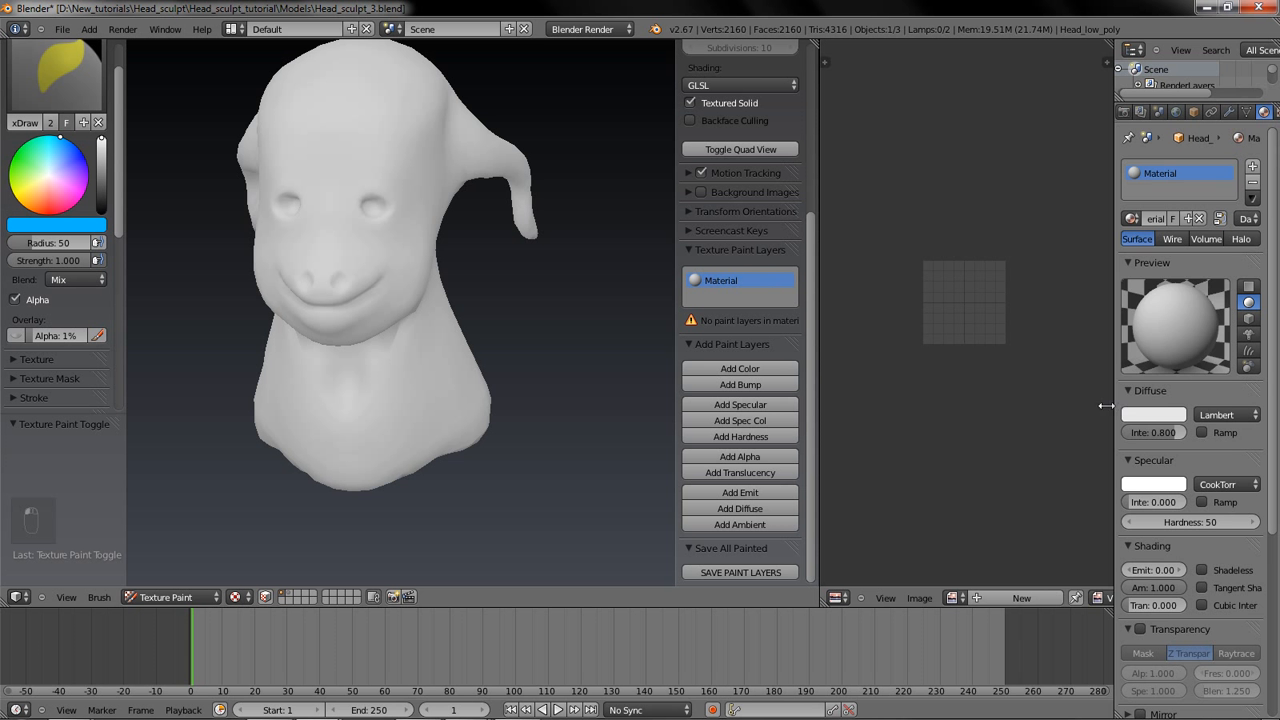
{"action": "left_click_drag", "start_coordinate": [1105, 405], "coordinate": [1020, 405]}
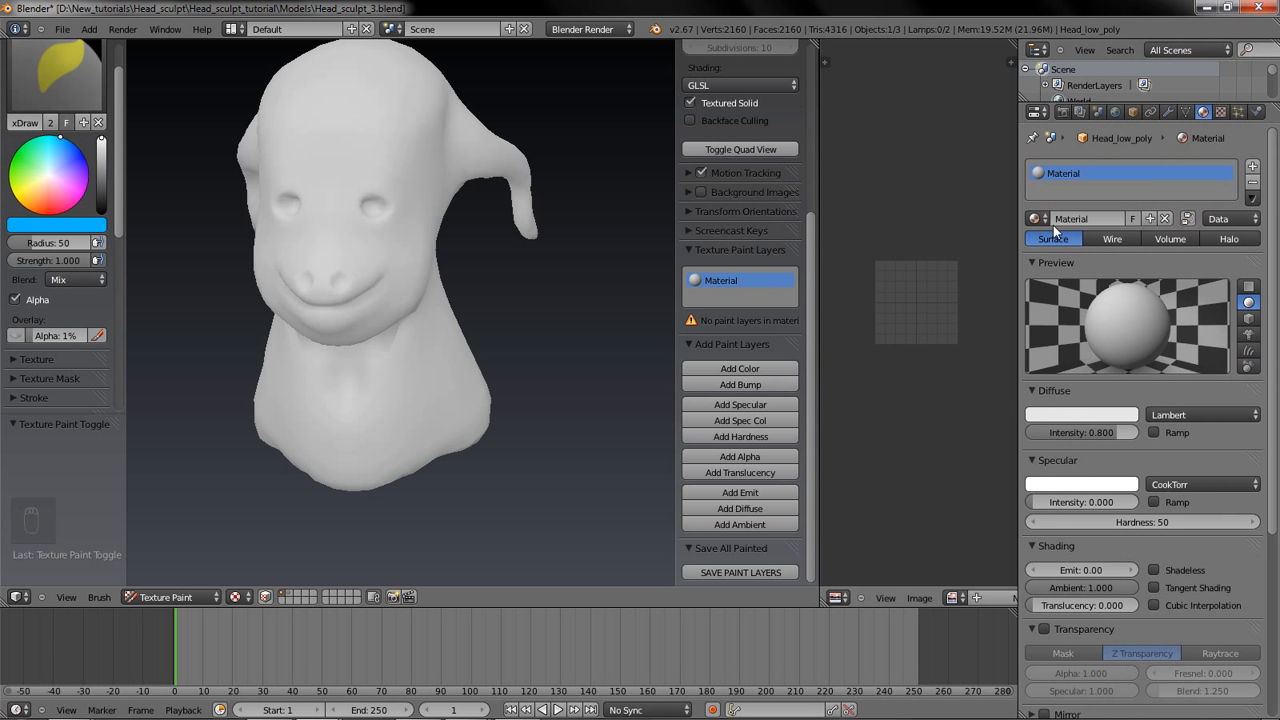
{"action": "left_click", "coordinate": [1221, 112]}
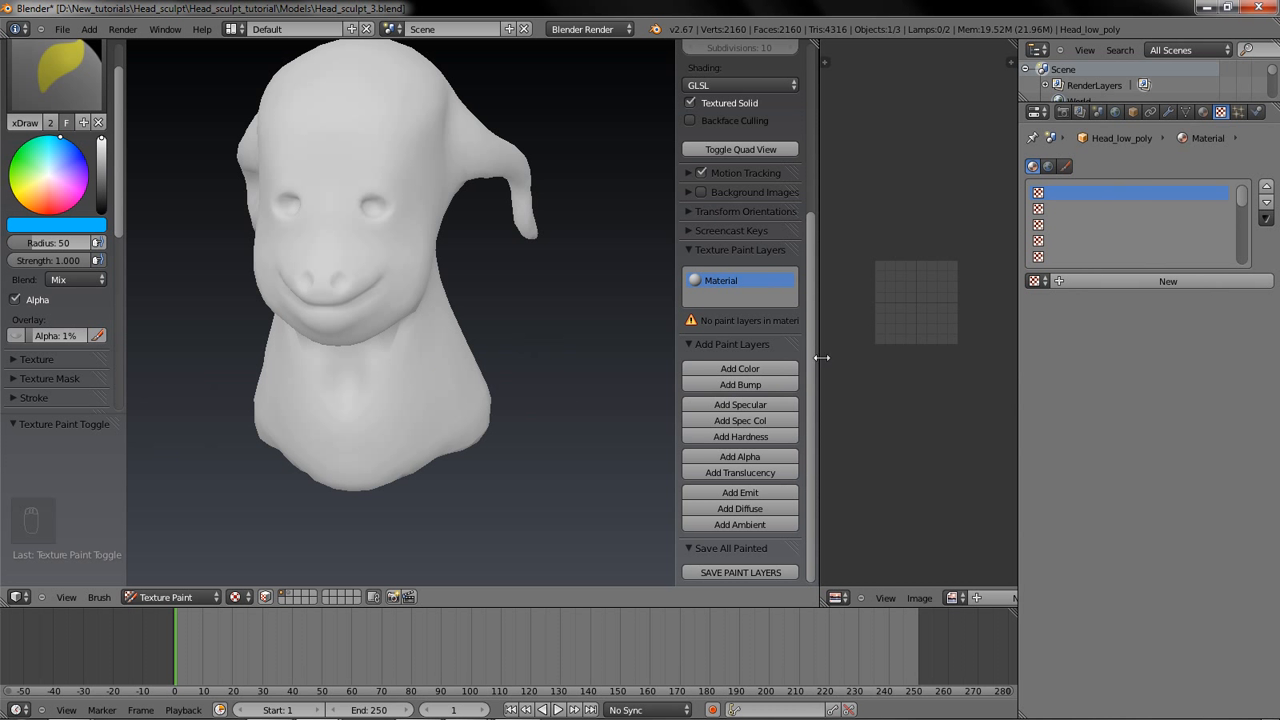
{"action": "left_click", "coordinate": [777, 369]}
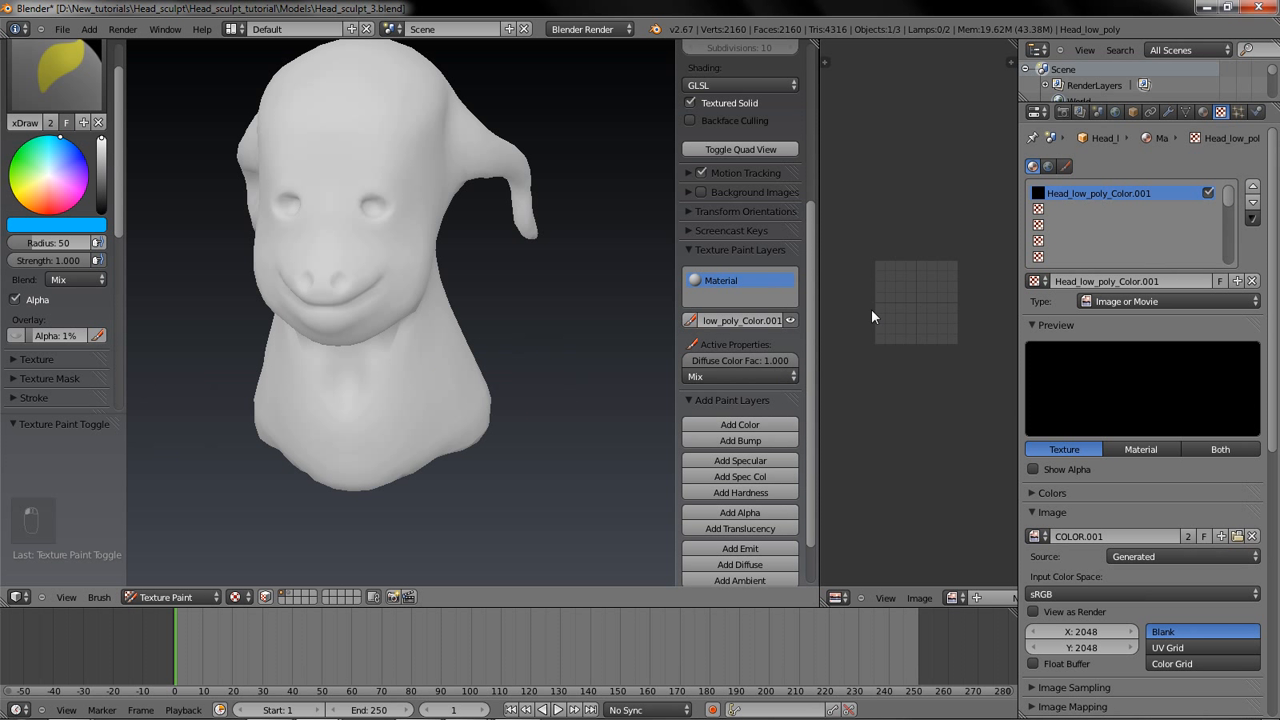
Step: Display the COLOR.001 image in the image editor with the head's whole UV layout in view
{"action": "left_click", "coordinate": [951, 597]}
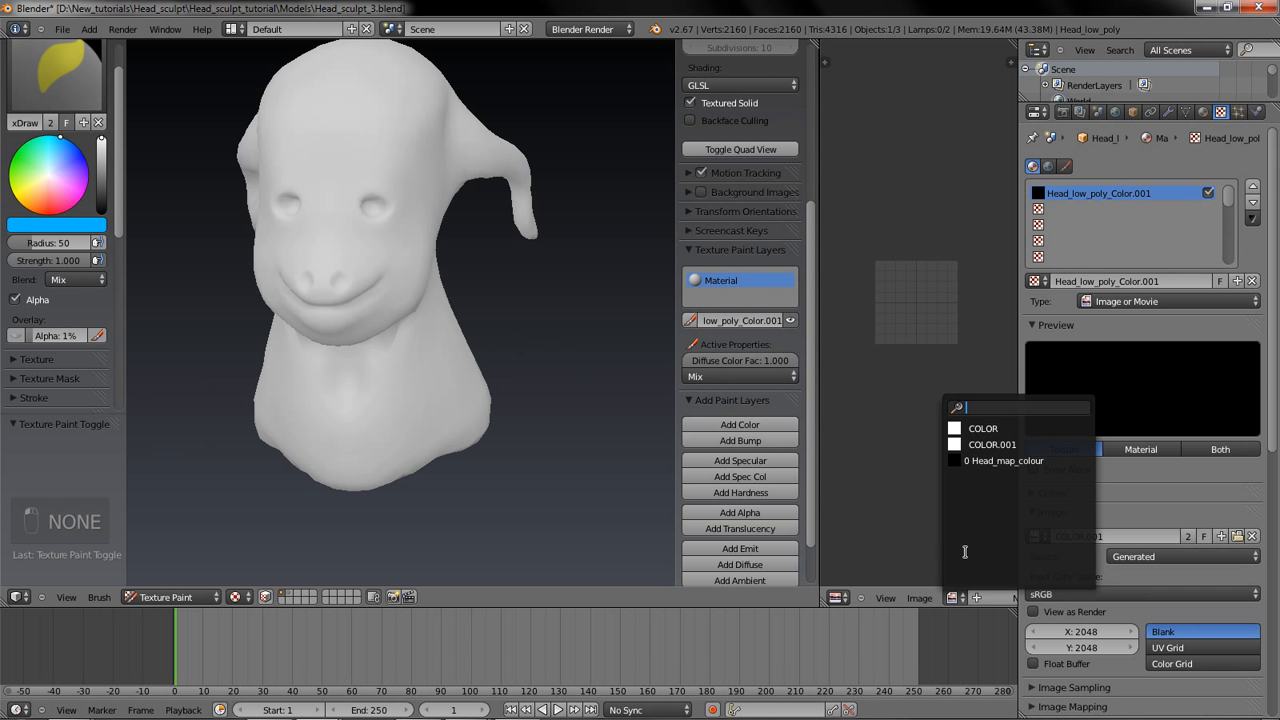
{"action": "left_click", "coordinate": [1000, 444]}
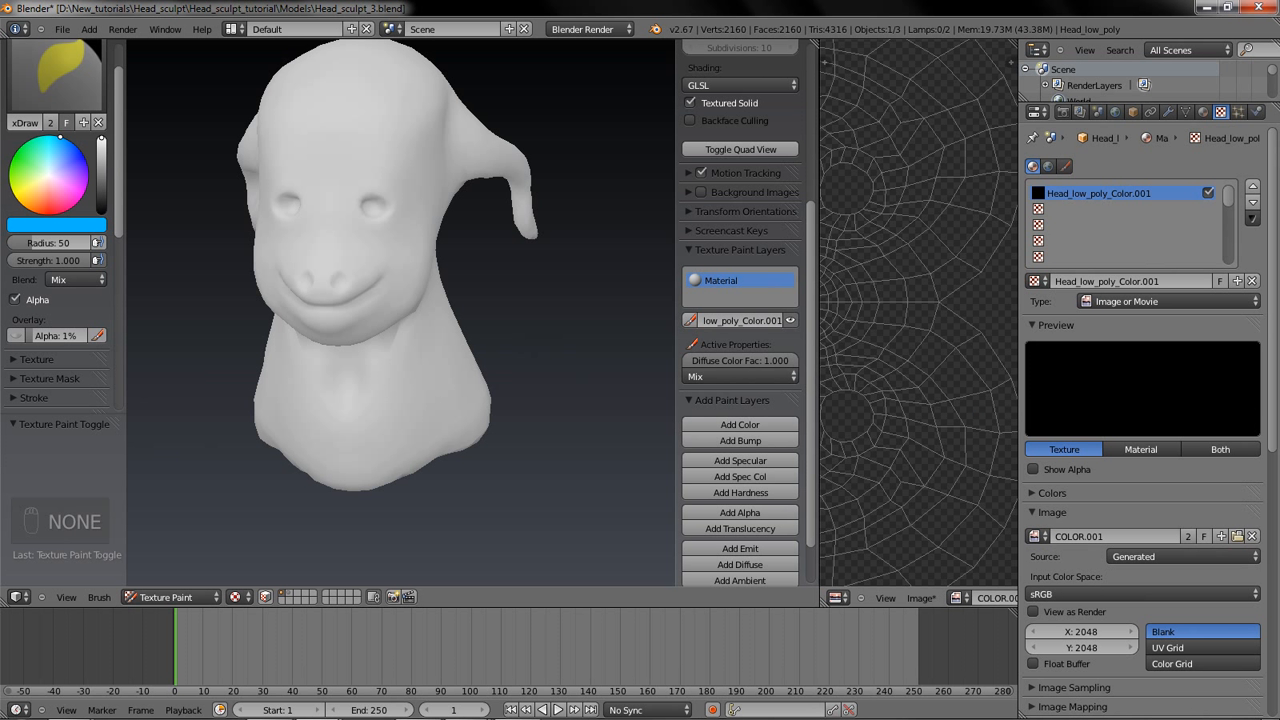
{"action": "scroll", "coordinate": [937, 432], "scroll_direction": "down", "scroll_amount": 3}
{"action": "scroll", "coordinate": [937, 432], "scroll_direction": "up", "scroll_amount": 2}
{"action": "scroll", "coordinate": [912, 596], "scroll_direction": "down", "scroll_amount": 5}
{"action": "scroll", "coordinate": [866, 592], "scroll_direction": "up", "scroll_amount": 5}
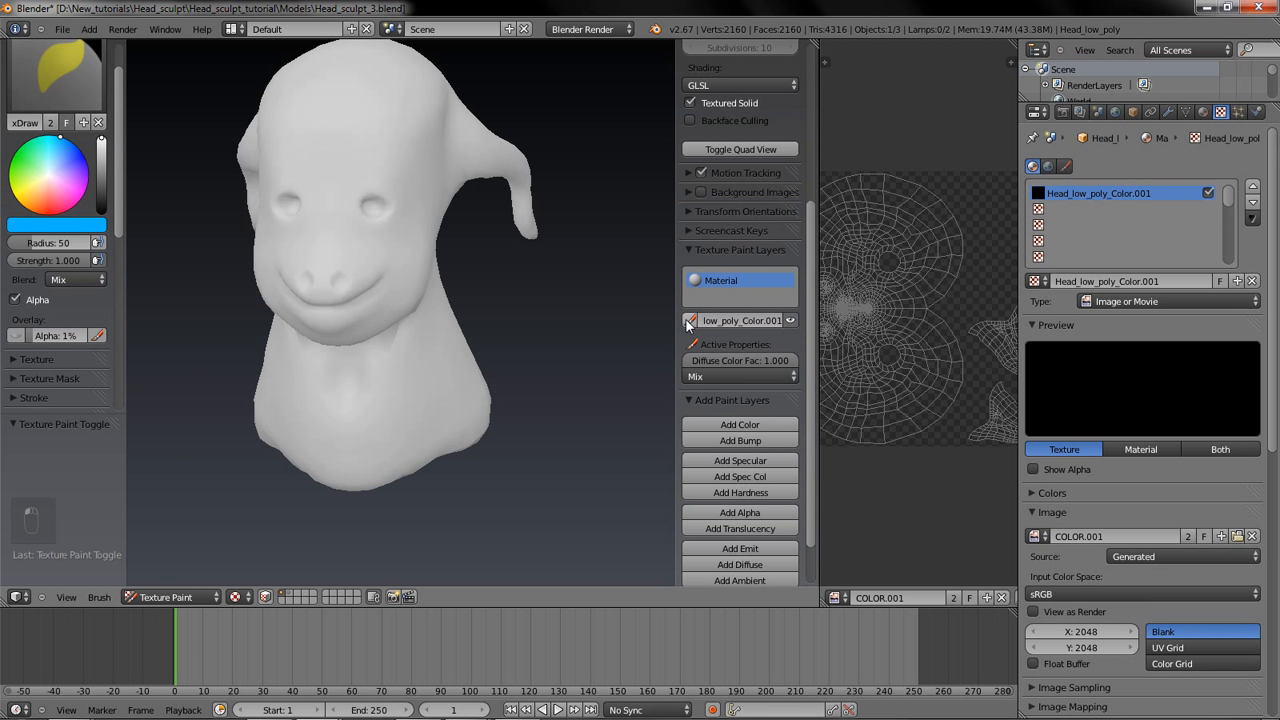
Step: Rename the Color paint layer to Head_colour_map
{"action": "left_click", "coordinate": [764, 322]}
{"action": "type", "text": "Head_colour_map"}
{"action": "key", "text": "Return"}
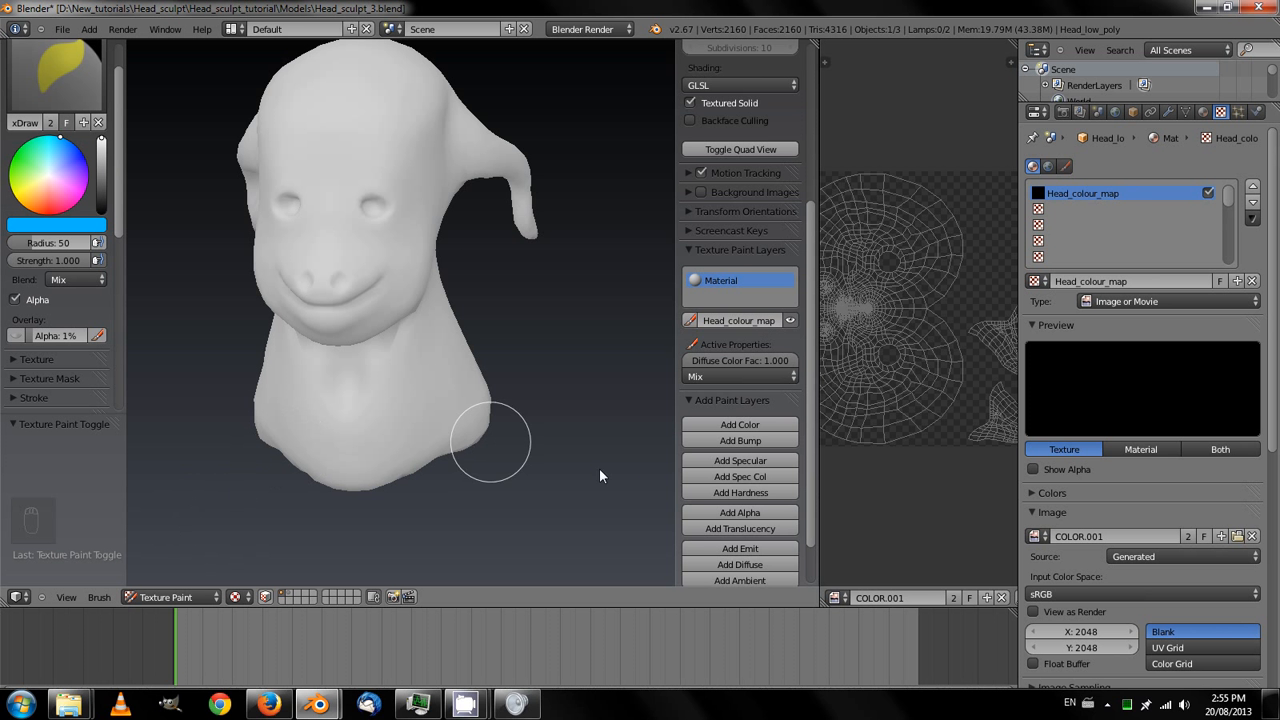
Step: Switch to the file explorer and check the contents of the Models folder
{"action": "scroll", "coordinate": [746, 452], "scroll_direction": "down", "scroll_amount": 2}
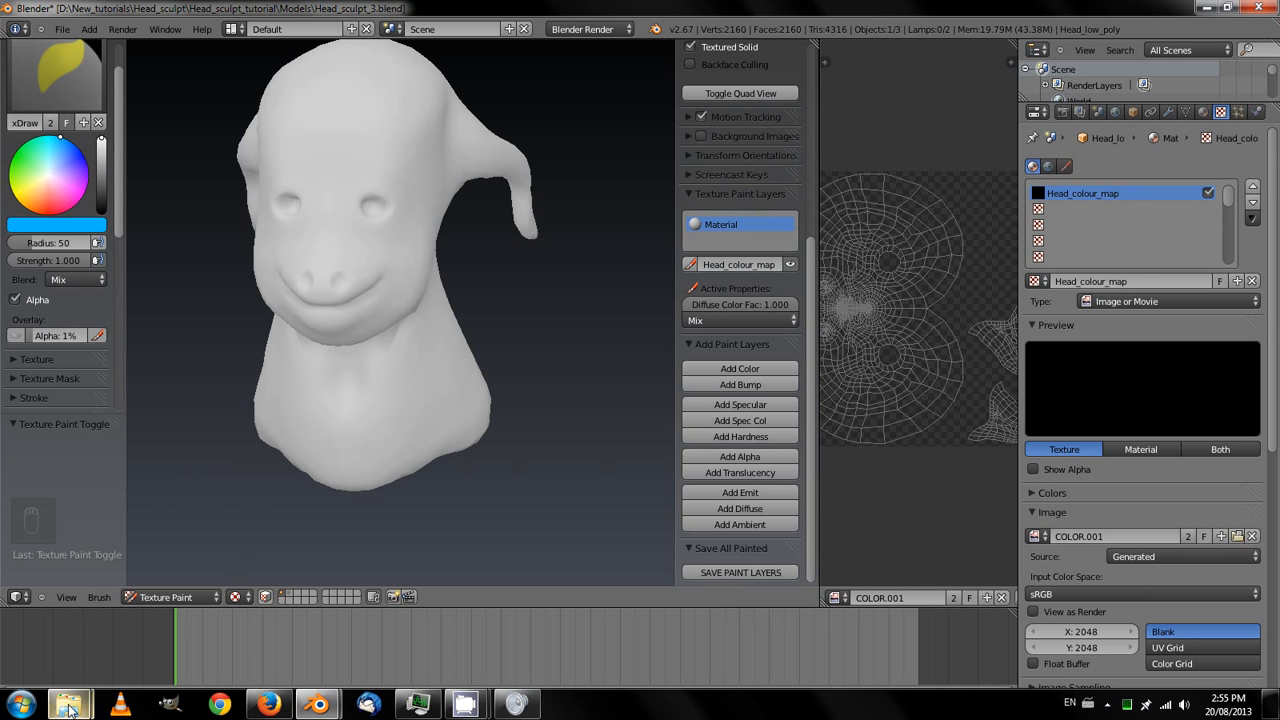
{"action": "left_click", "coordinate": [68, 705]}
{"action": "left_click", "coordinate": [261, 629]}
{"action": "left_click_drag", "start_coordinate": [738, 95], "coordinate": [446, 88]}
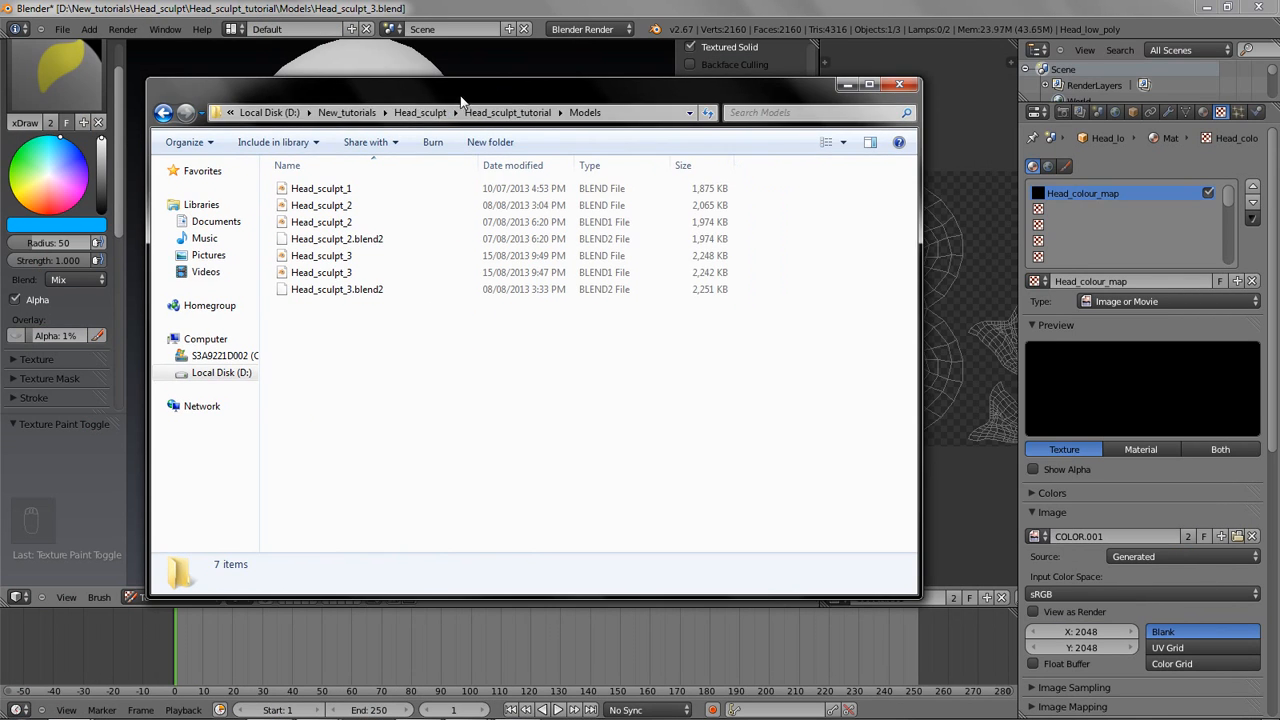
Step: Save all paint layers in Blender and switch back to the Models folder in the file explorer
{"action": "left_click", "coordinate": [641, 7]}
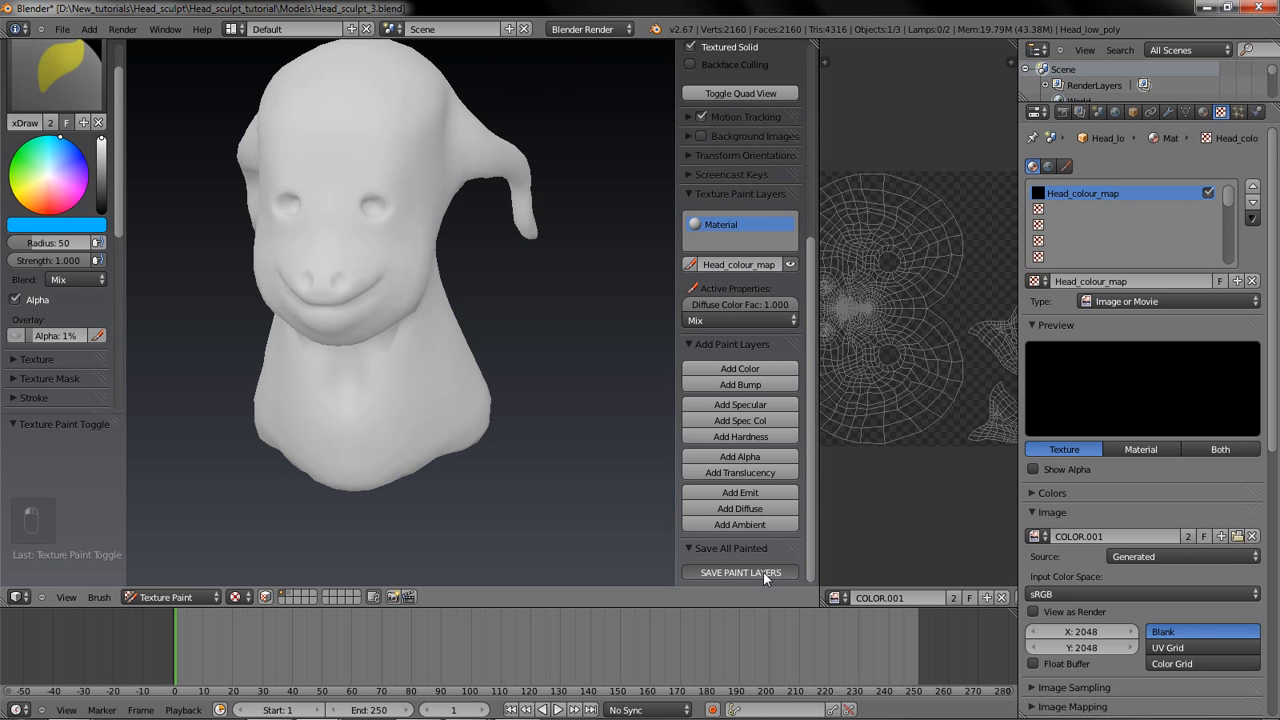
{"action": "key", "text": "alt+Tab"}
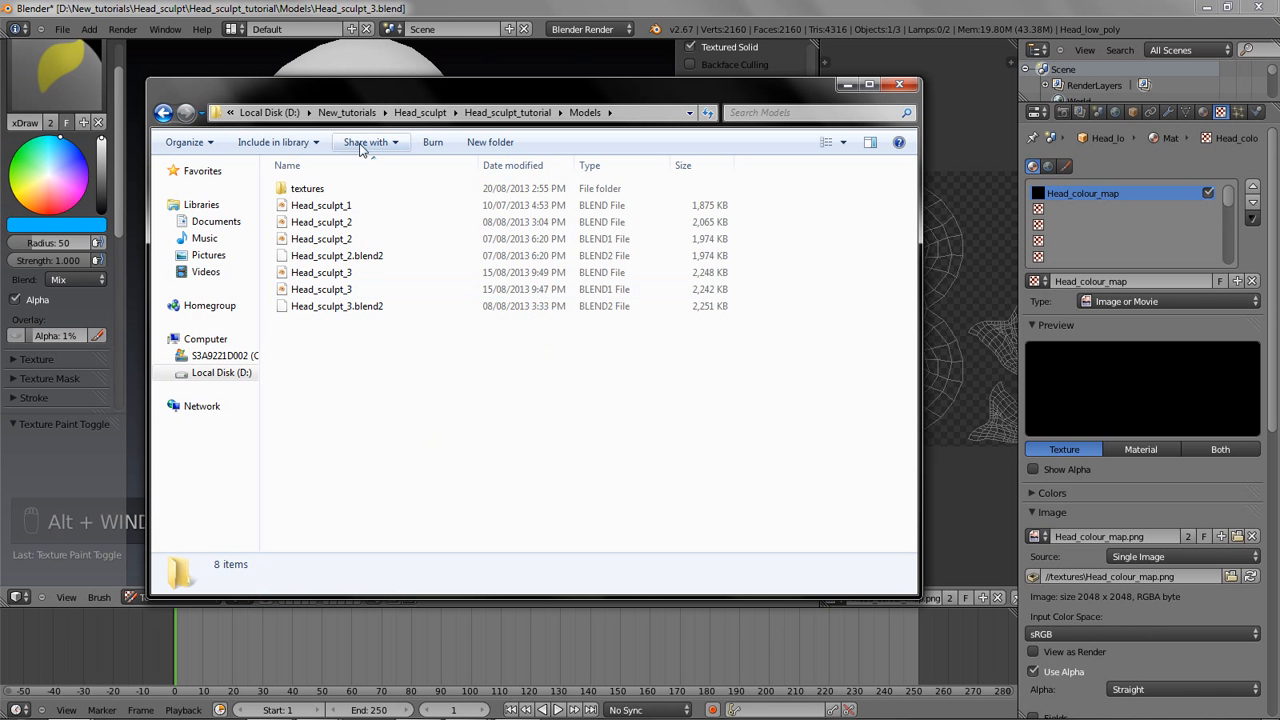
Step: Open the Head_colour_map image from the textures folder to inspect it, close it and go back to the Models folder
{"action": "double_click", "coordinate": [327, 190]}
{"action": "double_click", "coordinate": [328, 199]}
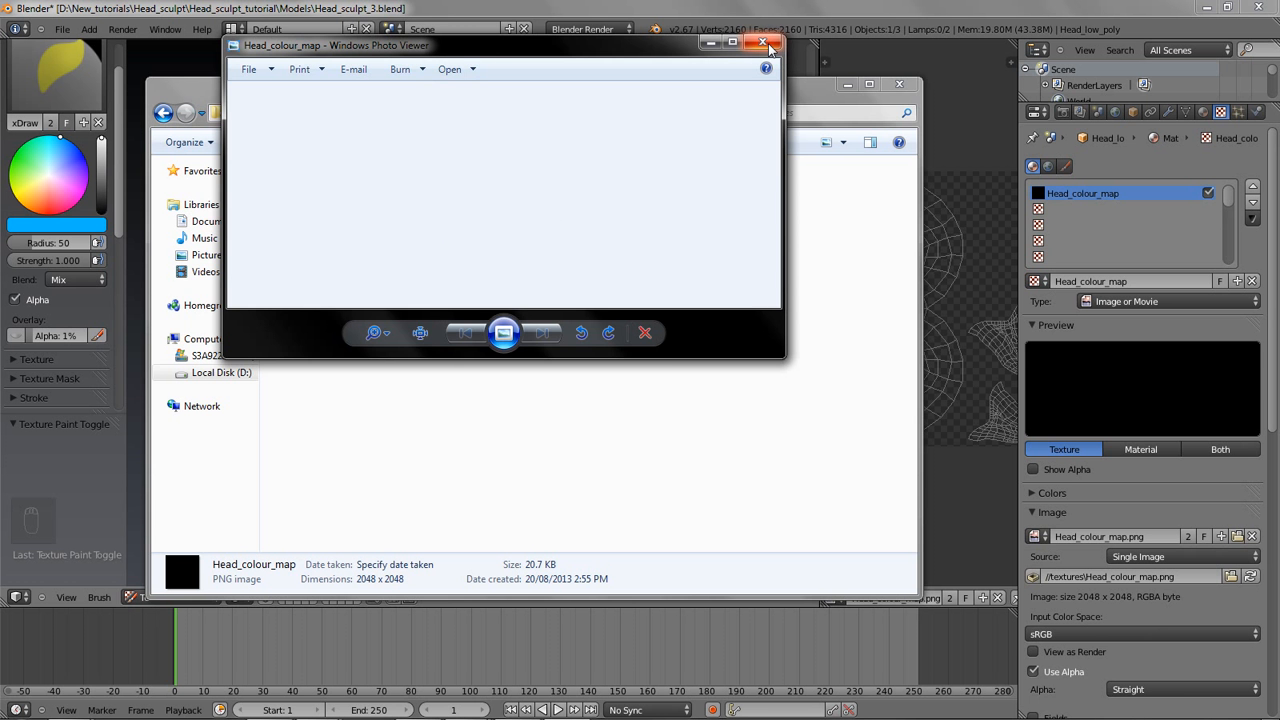
{"action": "left_click", "coordinate": [767, 47]}
{"action": "key", "text": "BackSpace"}
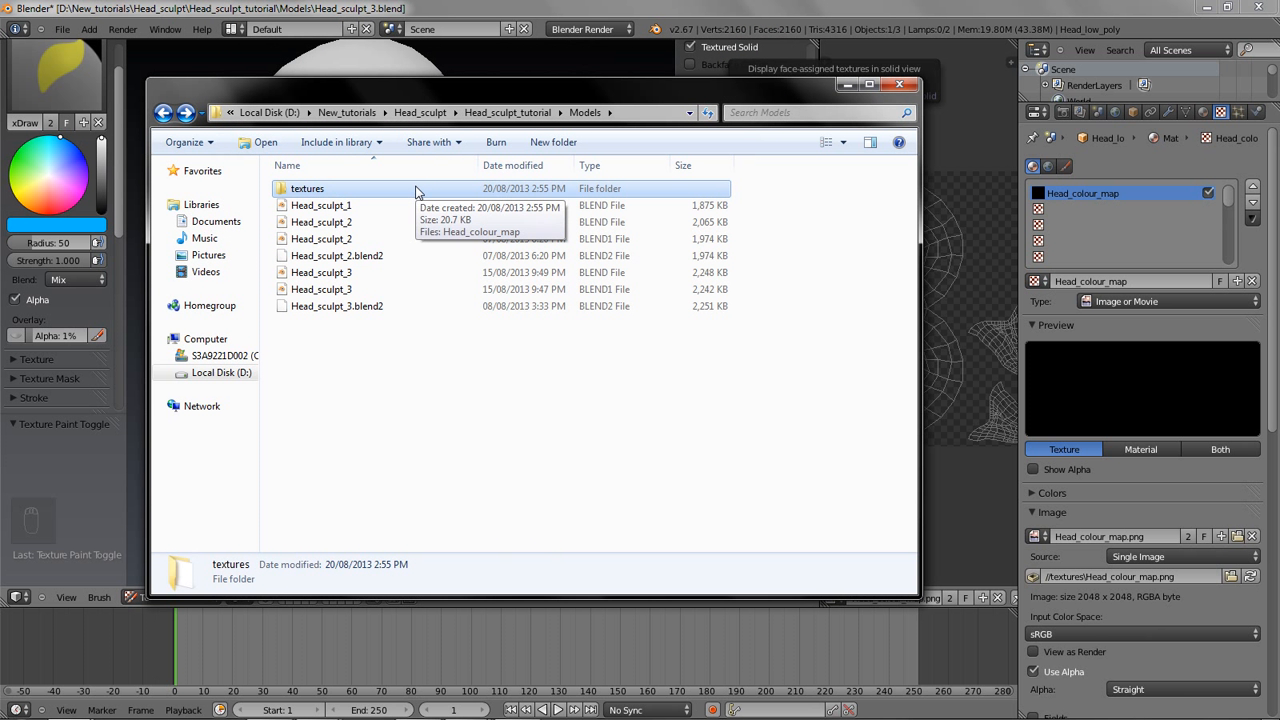
Step: Switch back to Blender, widen the image editor beside the 3D viewport and set its mode to Paint
{"action": "left_click", "coordinate": [548, 7]}
{"action": "mouse_move", "coordinate": [533, 343]}
{"action": "middle_mouse_down"}
{"action": "mouse_move", "coordinate": [451, 354]}
{"action": "mouse_move", "coordinate": [539, 353]}
{"action": "middle_mouse_up"}
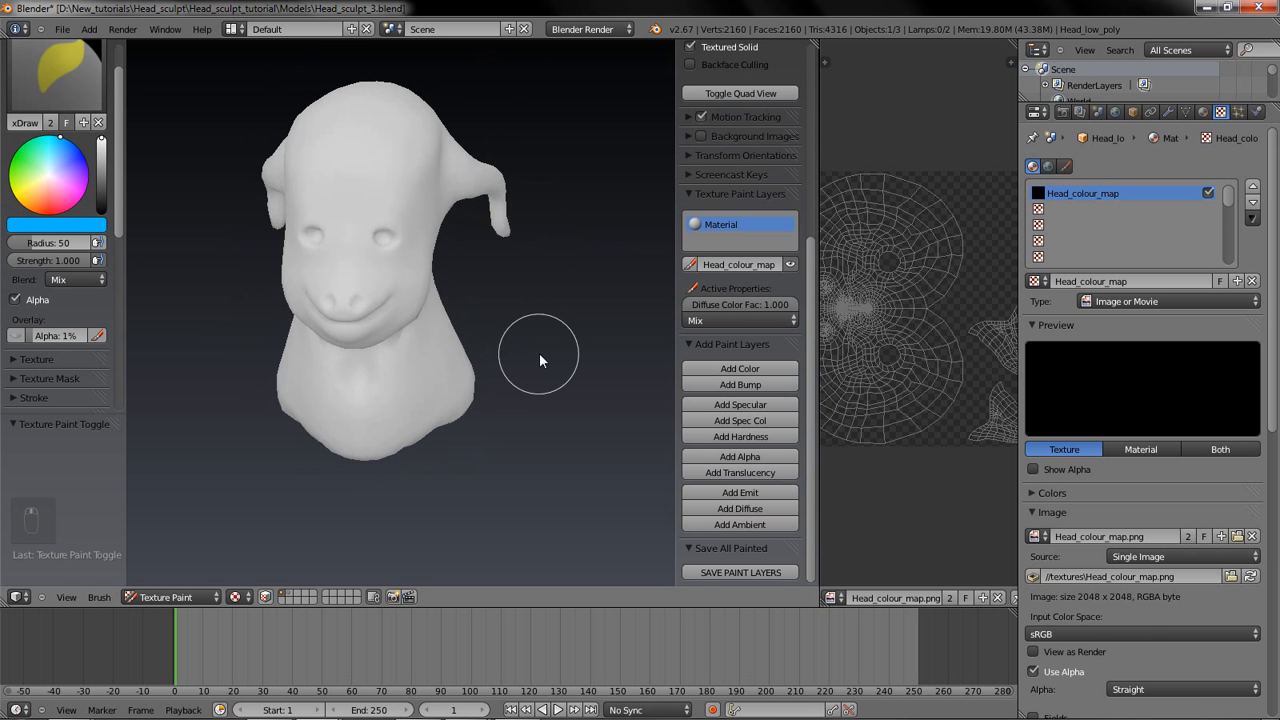
{"action": "left_click_drag", "start_coordinate": [816, 298], "coordinate": [537, 298]}
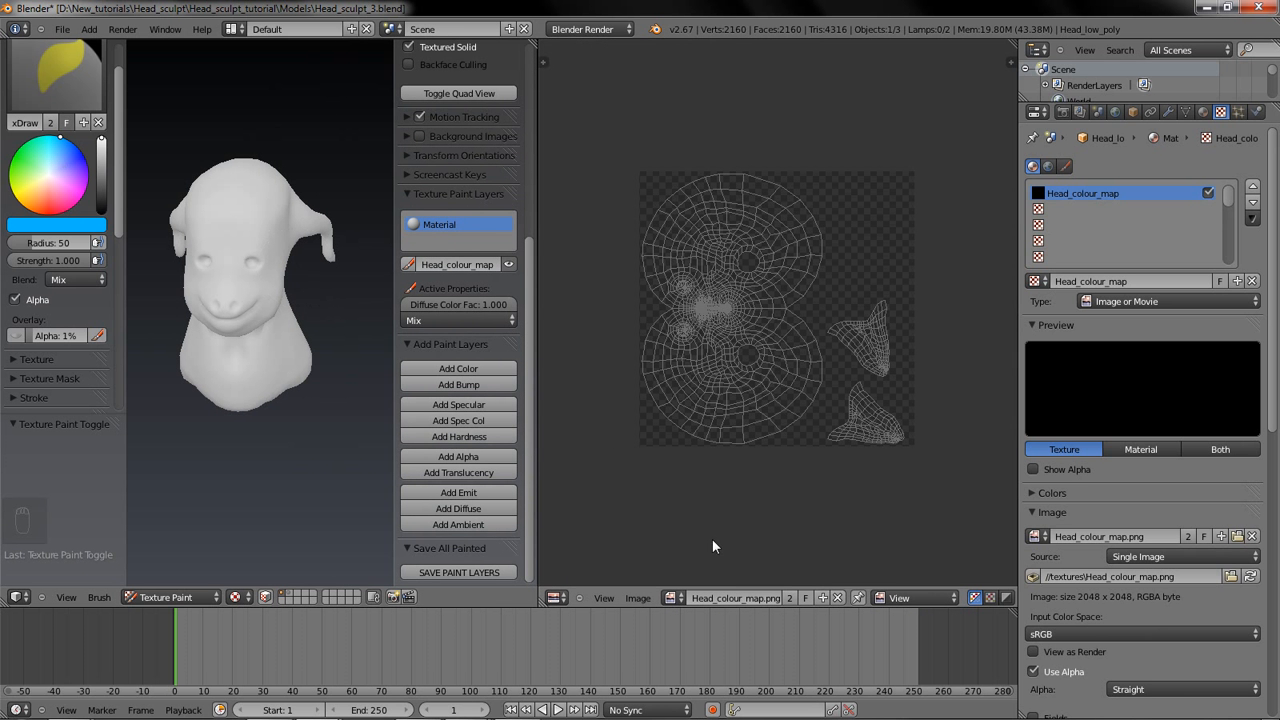
{"action": "left_click", "coordinate": [888, 597]}
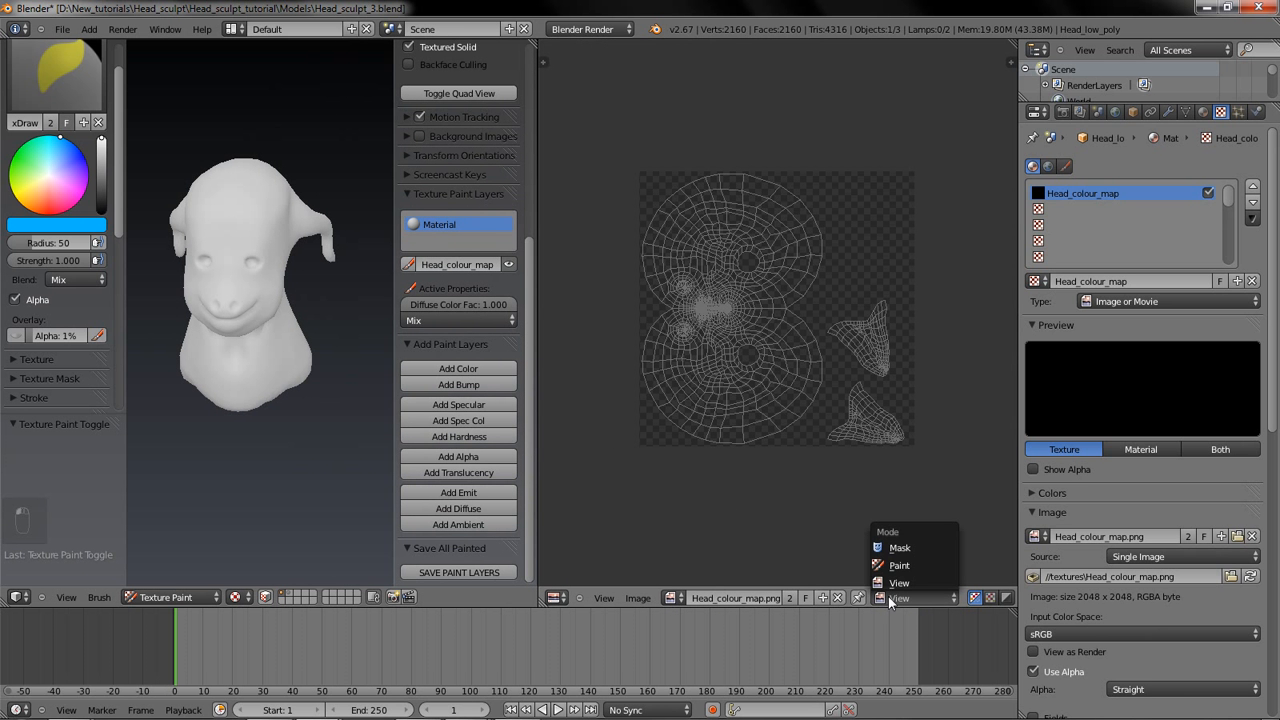
{"action": "left_click", "coordinate": [900, 566]}
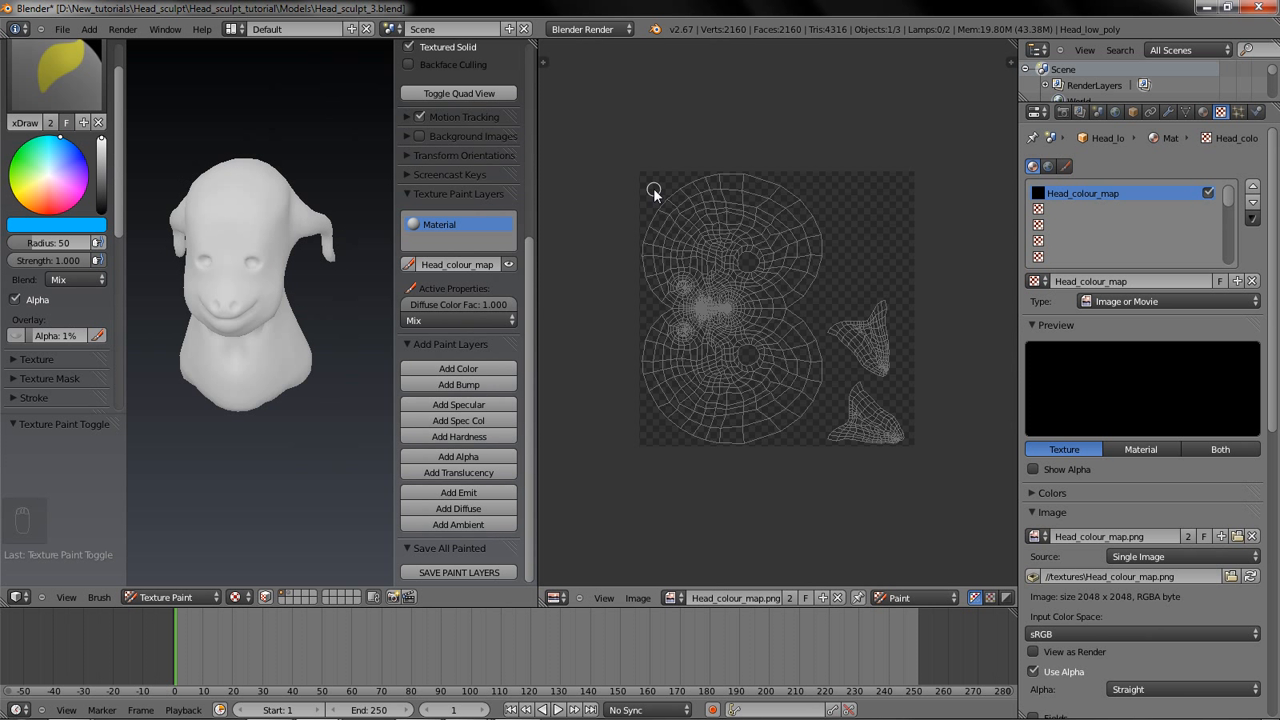
Step: Set the brush radius to 200 and paint most of the Head_colour_map image blue over the UV layout
{"action": "key", "text": "f"}
{"action": "left_click", "coordinate": [719, 229]}
{"action": "scroll", "coordinate": [686, 220], "scroll_direction": "up", "scroll_amount": 3}
{"action": "mouse_move", "coordinate": [579, 156]}
{"action": "left_mouse_down"}
{"action": "mouse_move", "coordinate": [928, 105]}
{"action": "mouse_move", "coordinate": [653, 126]}
{"action": "mouse_move", "coordinate": [602, 187]}
{"action": "mouse_move", "coordinate": [581, 311]}
{"action": "mouse_move", "coordinate": [646, 435]}
{"action": "mouse_move", "coordinate": [590, 357]}
{"action": "mouse_move", "coordinate": [624, 530]}
{"action": "left_mouse_up"}
{"action": "middle_click_drag", "start_coordinate": [633, 540], "coordinate": [568, 404]}
{"action": "mouse_move", "coordinate": [572, 425]}
{"action": "left_mouse_down"}
{"action": "mouse_move", "coordinate": [780, 473]}
{"action": "mouse_move", "coordinate": [462, 465]}
{"action": "mouse_move", "coordinate": [980, 462]}
{"action": "mouse_move", "coordinate": [993, 430]}
{"action": "mouse_move", "coordinate": [989, 442]}
{"action": "left_mouse_up"}
{"action": "middle_click_drag", "start_coordinate": [988, 446], "coordinate": [825, 518]}
{"action": "mouse_move", "coordinate": [772, 550]}
{"action": "left_mouse_down"}
{"action": "mouse_move", "coordinate": [816, 493]}
{"action": "mouse_move", "coordinate": [878, 529]}
{"action": "mouse_move", "coordinate": [865, 60]}
{"action": "left_mouse_up"}
{"action": "middle_click_drag", "start_coordinate": [889, 237], "coordinate": [932, 383]}
{"action": "mouse_move", "coordinate": [908, 217]}
{"action": "left_mouse_down"}
{"action": "mouse_move", "coordinate": [1000, 181]}
{"action": "mouse_move", "coordinate": [683, 364]}
{"action": "mouse_move", "coordinate": [771, 421]}
{"action": "mouse_move", "coordinate": [758, 560]}
{"action": "left_mouse_up"}
{"action": "middle_click_drag", "start_coordinate": [792, 413], "coordinate": [850, 288]}
{"action": "mouse_move", "coordinate": [826, 533]}
{"action": "left_mouse_down"}
{"action": "mouse_move", "coordinate": [766, 506]}
{"action": "mouse_move", "coordinate": [575, 465]}
{"action": "left_mouse_up"}
{"action": "middle_click_drag", "start_coordinate": [596, 418], "coordinate": [655, 437]}
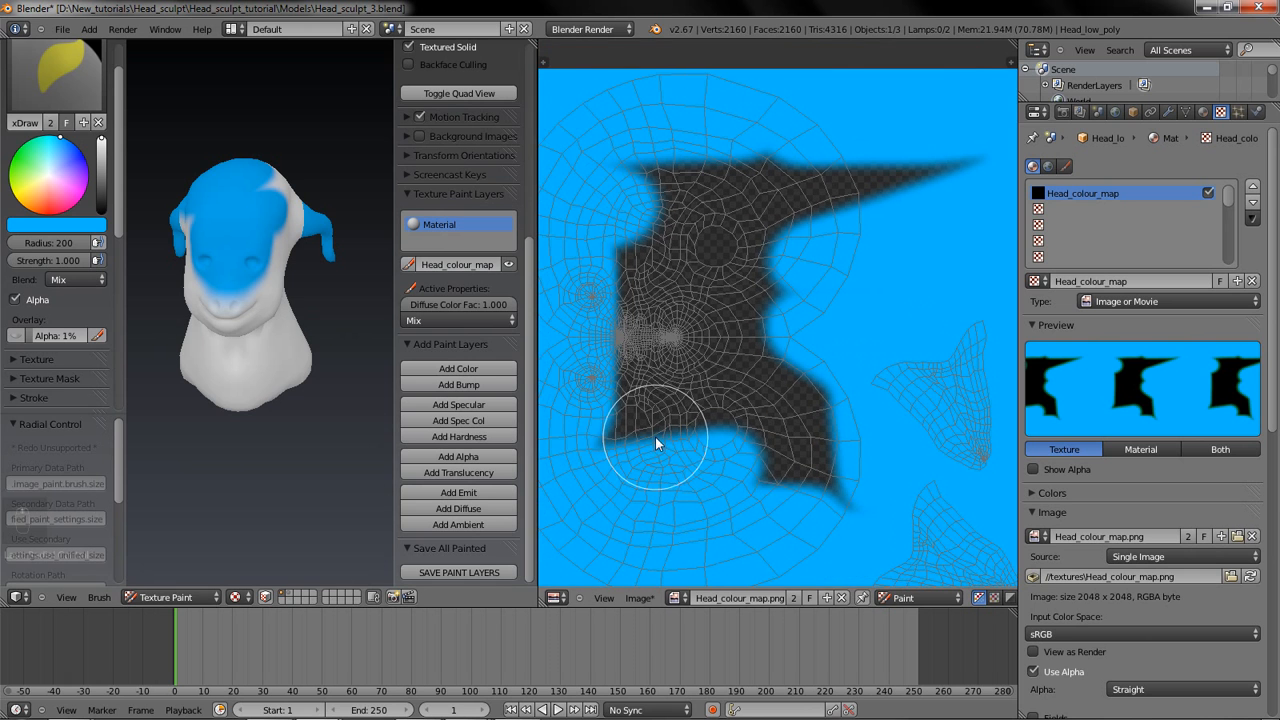
{"action": "mouse_move", "coordinate": [820, 493]}
{"action": "left_mouse_down"}
{"action": "mouse_move", "coordinate": [767, 364]}
{"action": "mouse_move", "coordinate": [702, 468]}
{"action": "mouse_move", "coordinate": [745, 367]}
{"action": "left_mouse_up"}
{"action": "left_click", "coordinate": [100, 597]}
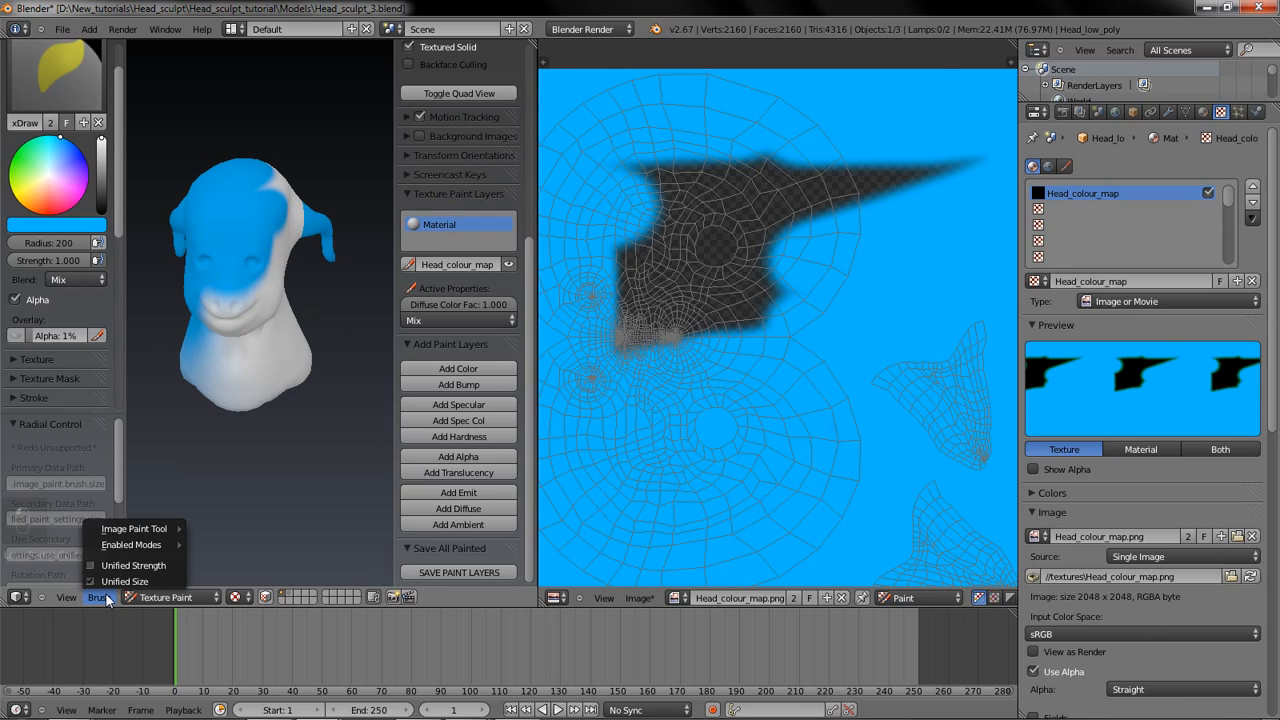
{"action": "mouse_move", "coordinate": [146, 551]}
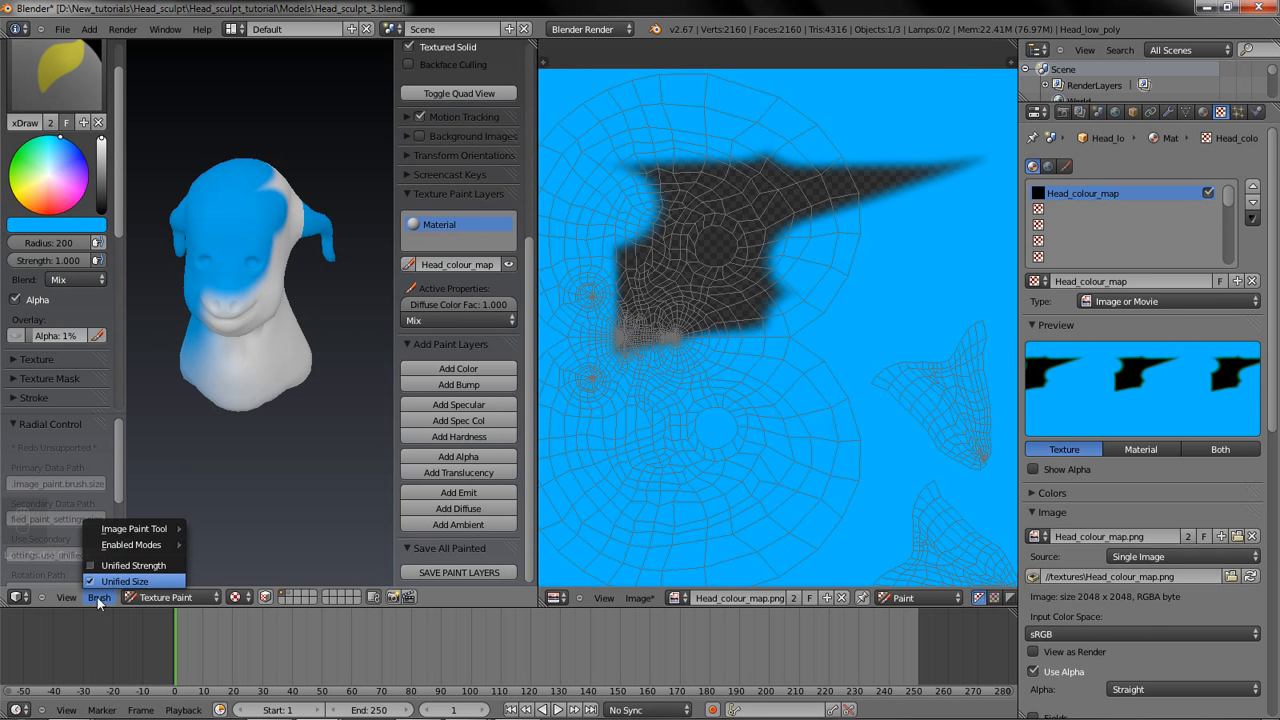
{"action": "left_click", "coordinate": [61, 596]}
Step: Paint the remaining bare area of the Head_colour_map image blue and inspect the head from the side
{"action": "mouse_move", "coordinate": [731, 180]}
{"action": "left_mouse_down"}
{"action": "mouse_move", "coordinate": [780, 163]}
{"action": "mouse_move", "coordinate": [762, 191]}
{"action": "mouse_move", "coordinate": [690, 197]}
{"action": "mouse_move", "coordinate": [732, 271]}
{"action": "mouse_move", "coordinate": [618, 278]}
{"action": "mouse_move", "coordinate": [622, 319]}
{"action": "mouse_move", "coordinate": [690, 377]}
{"action": "left_mouse_up"}
{"action": "scroll", "coordinate": [690, 378], "scroll_direction": "down", "scroll_amount": 5}
{"action": "scroll", "coordinate": [689, 374], "scroll_direction": "up", "scroll_amount": 3}
{"action": "mouse_move", "coordinate": [280, 382]}
{"action": "middle_mouse_down"}
{"action": "mouse_move", "coordinate": [408, 336]}
{"action": "mouse_move", "coordinate": [262, 370]}
{"action": "middle_mouse_up"}
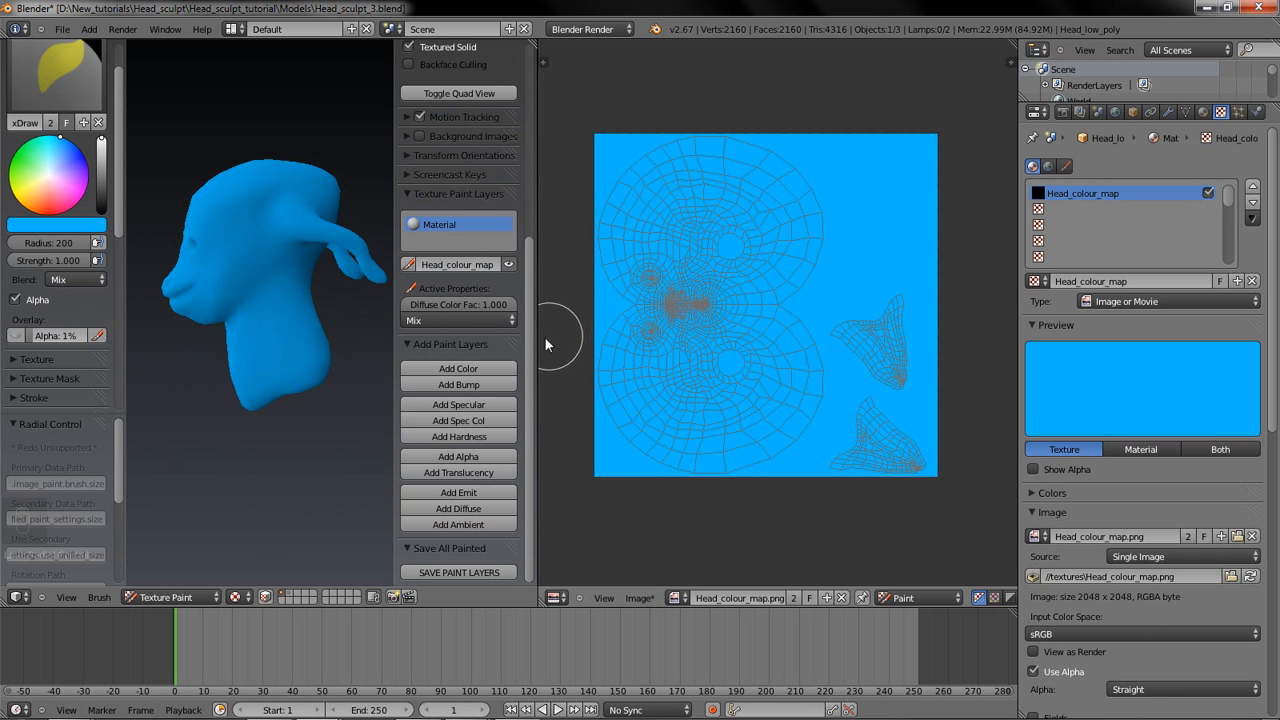
Step: Widen the 3D viewport again and reduce the brush radius to 74
{"action": "left_click_drag", "start_coordinate": [537, 342], "coordinate": [788, 345]}
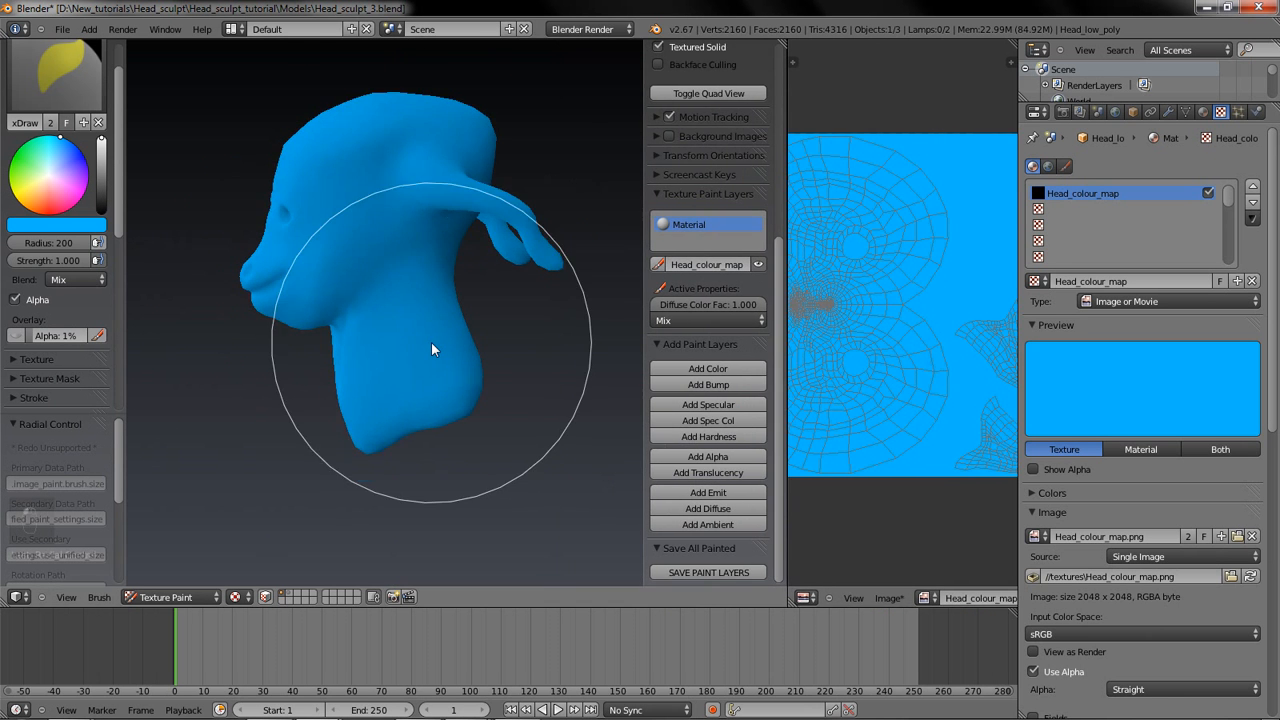
{"action": "scroll", "coordinate": [431, 342], "scroll_direction": "up", "scroll_amount": 2}
{"action": "key", "text": "f"}
{"action": "left_click", "coordinate": [330, 334]}
{"action": "scroll", "coordinate": [458, 362], "scroll_direction": "up", "scroll_amount": 2}
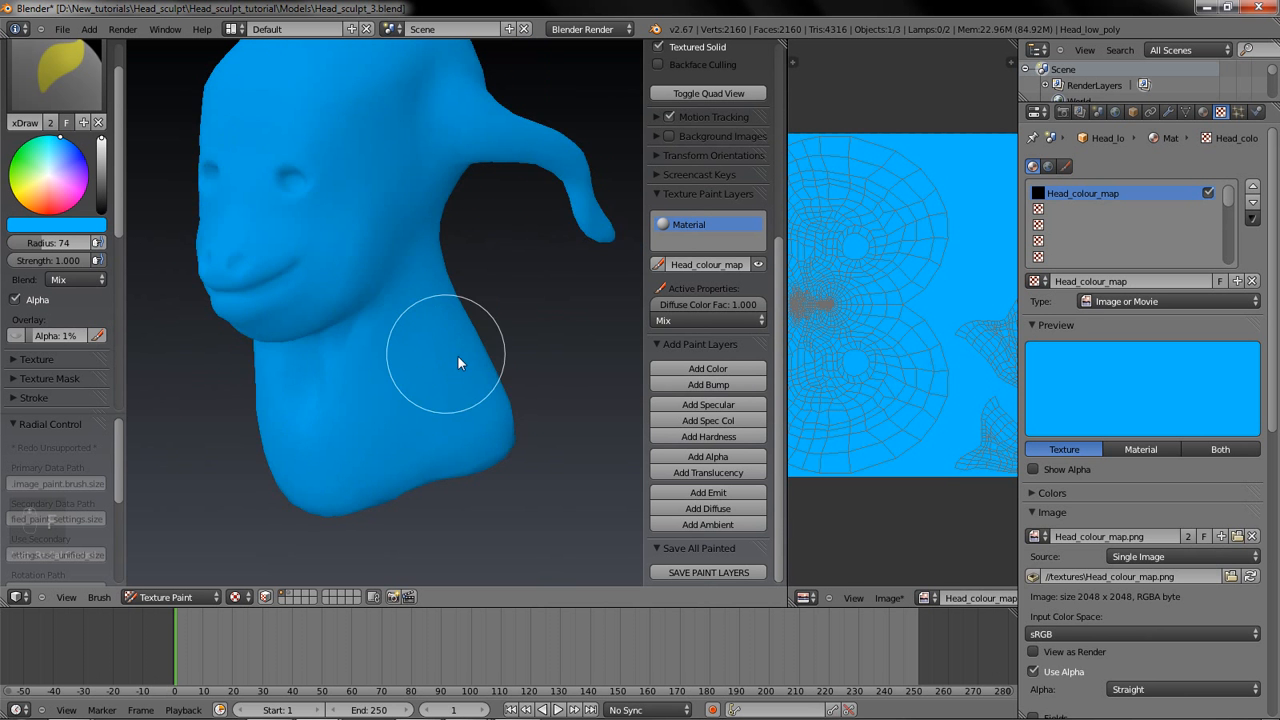
{"action": "middle_click_drag", "start_coordinate": [457, 362], "coordinate": [526, 351]}
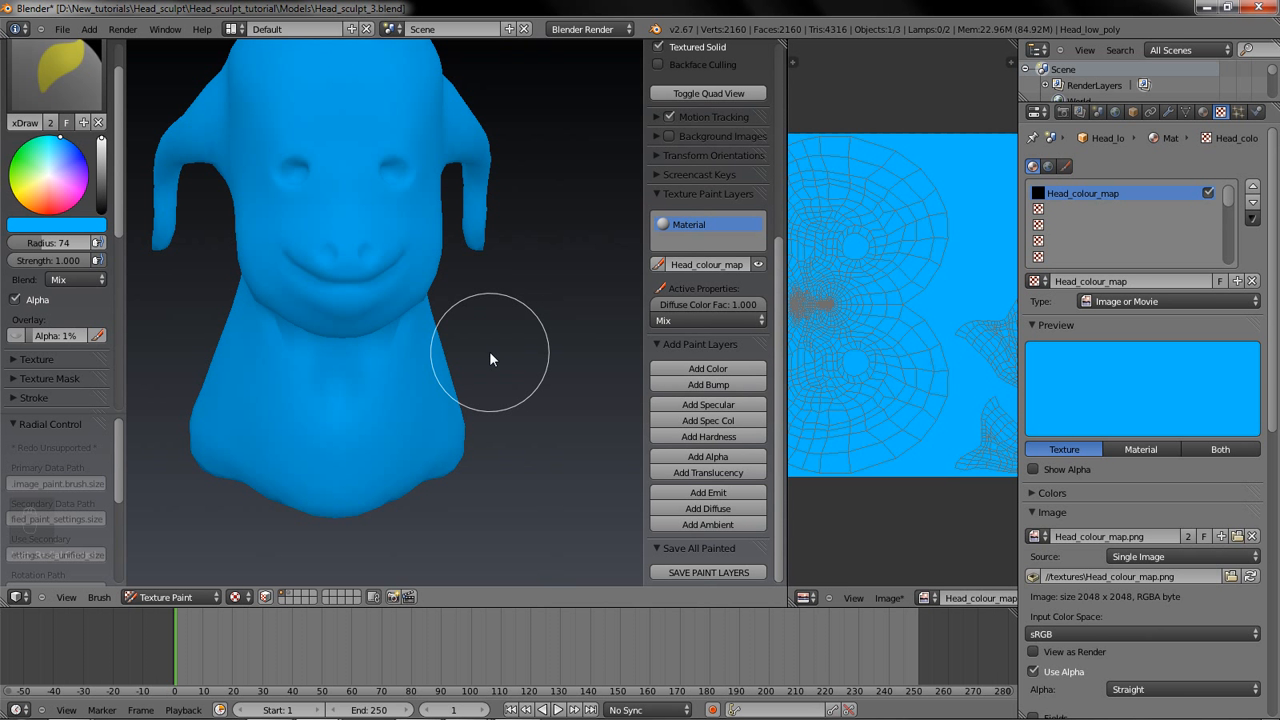
{"action": "middle_click_drag", "start_coordinate": [383, 352], "coordinate": [304, 355]}
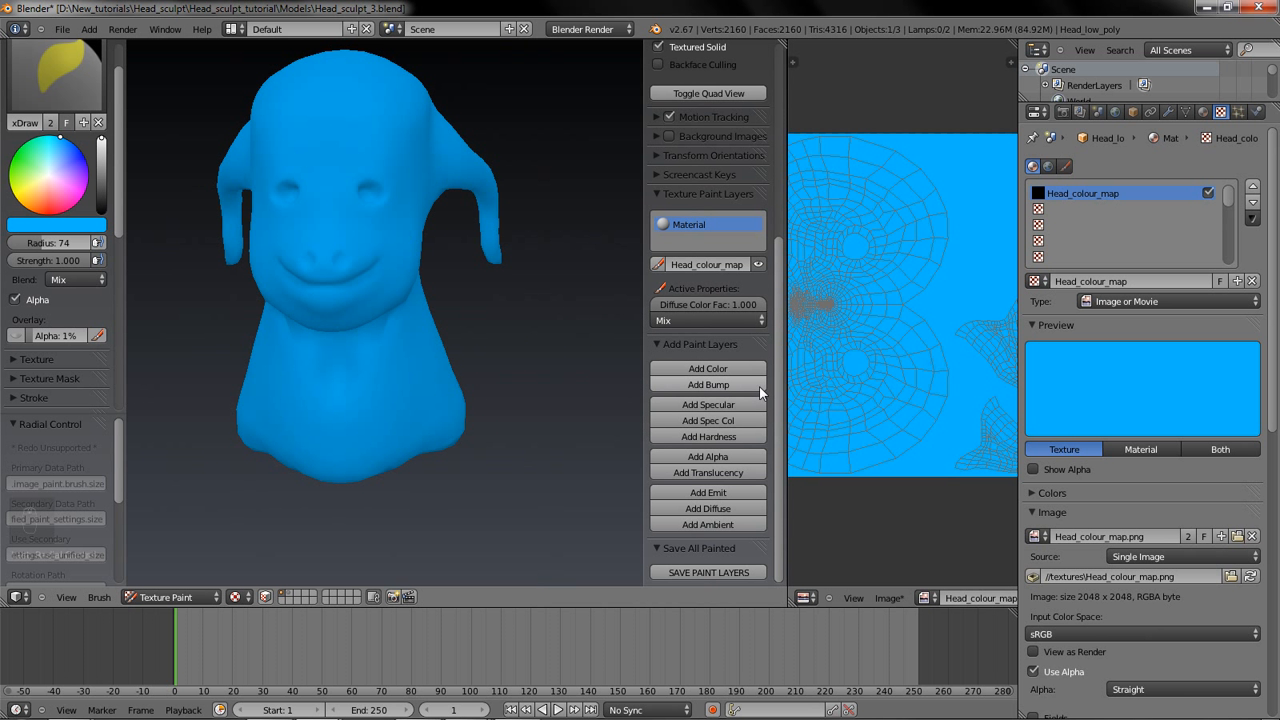
Step: Collapse the Display settings in the 3D viewport's properties and return to the Texture Paint Layers settings
{"action": "scroll", "coordinate": [710, 164], "scroll_direction": "up", "scroll_amount": 5}
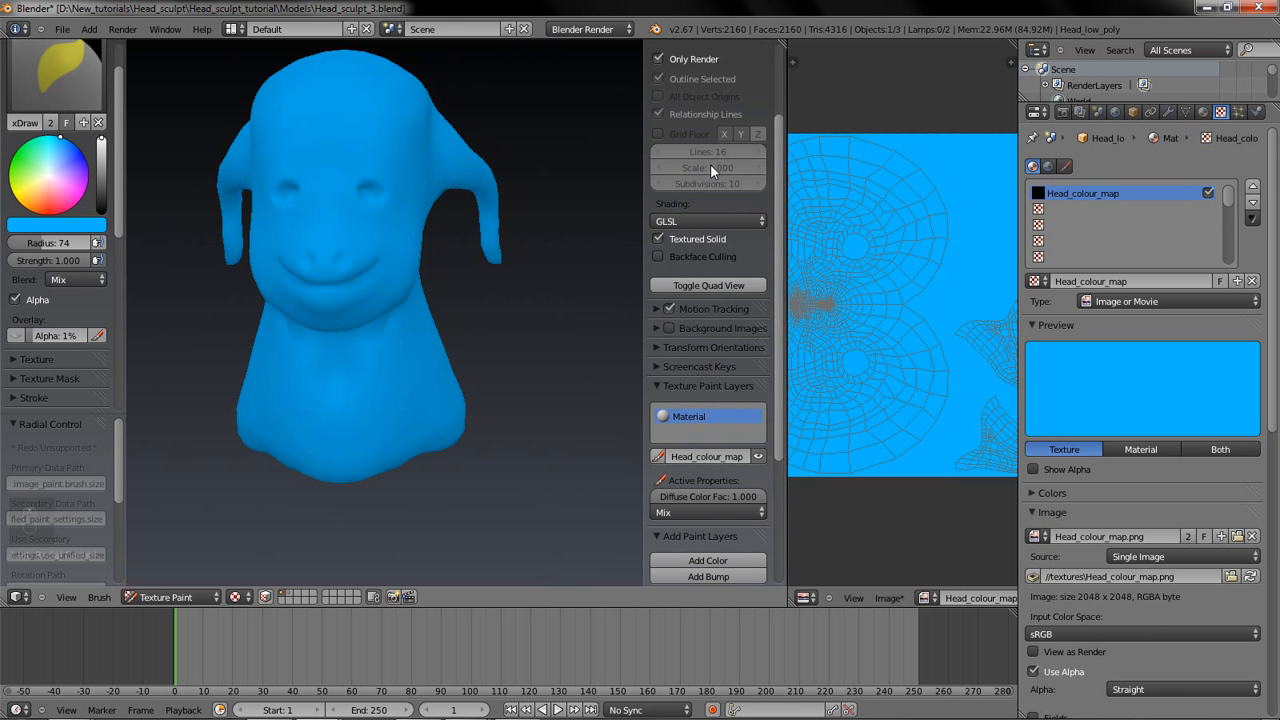
{"action": "scroll", "coordinate": [710, 164], "scroll_direction": "up", "scroll_amount": 3}
{"action": "left_click", "coordinate": [699, 145]}
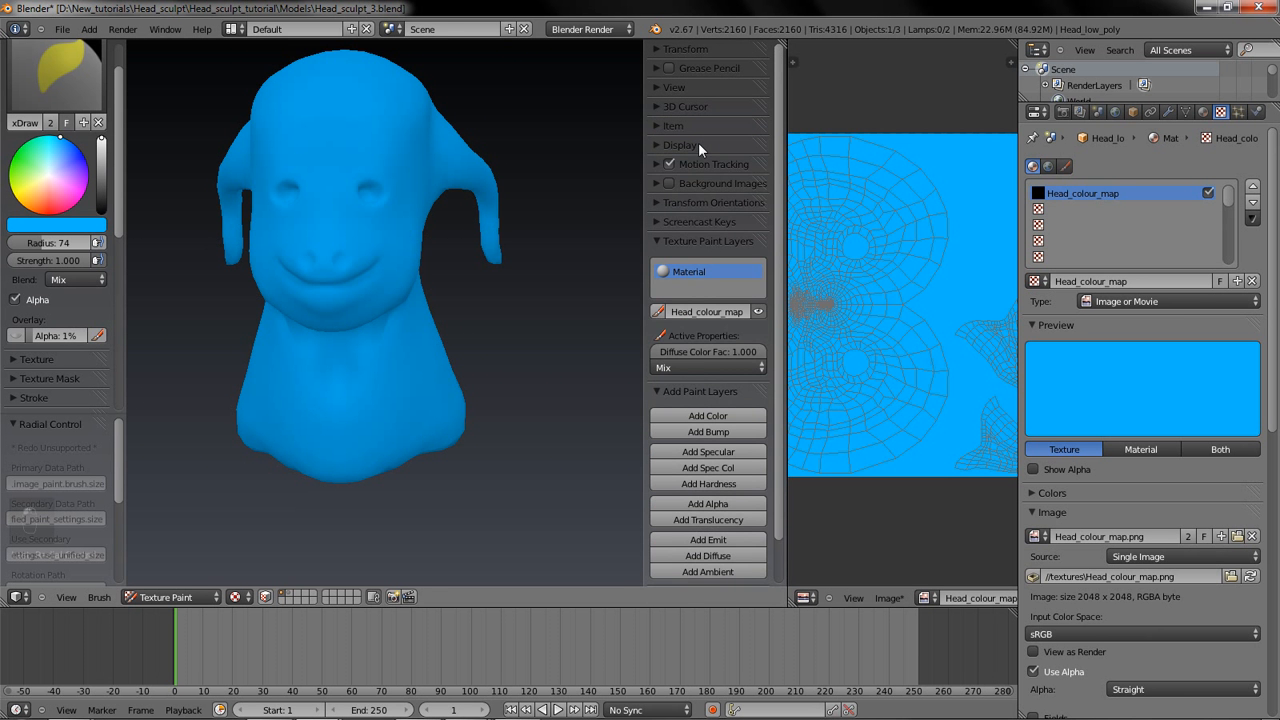
{"action": "scroll", "coordinate": [647, 233], "scroll_direction": "down", "scroll_amount": 1}
{"action": "scroll", "coordinate": [647, 233], "scroll_direction": "down", "scroll_amount": 1}
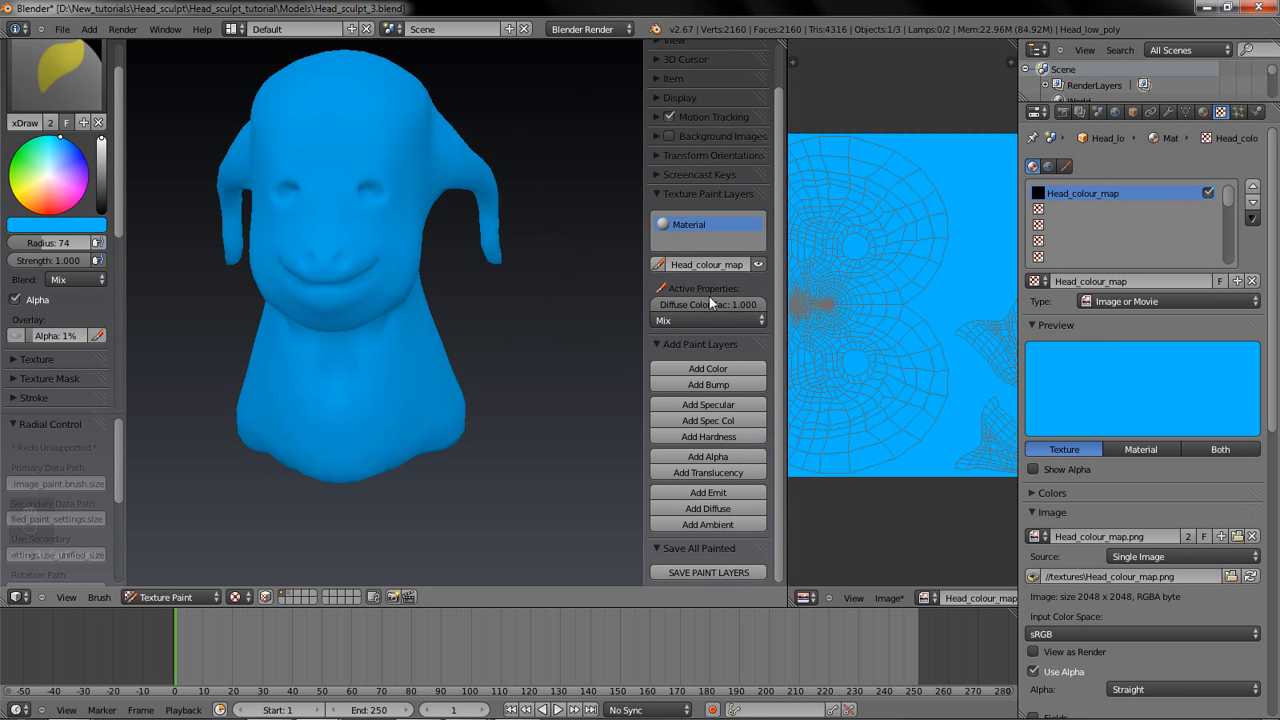
Step: Rename the Head_colour_map texture as mimzy
{"action": "left_click", "coordinate": [1154, 278]}
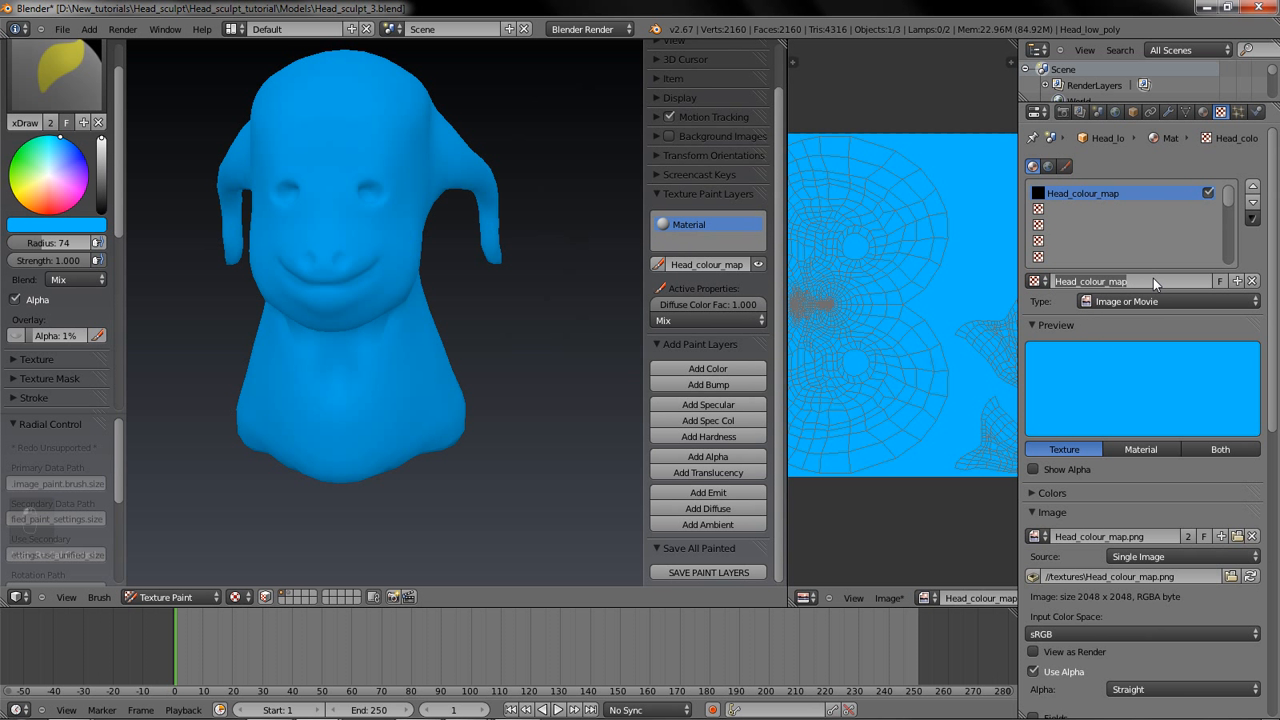
{"action": "type", "text": "mimzy"}
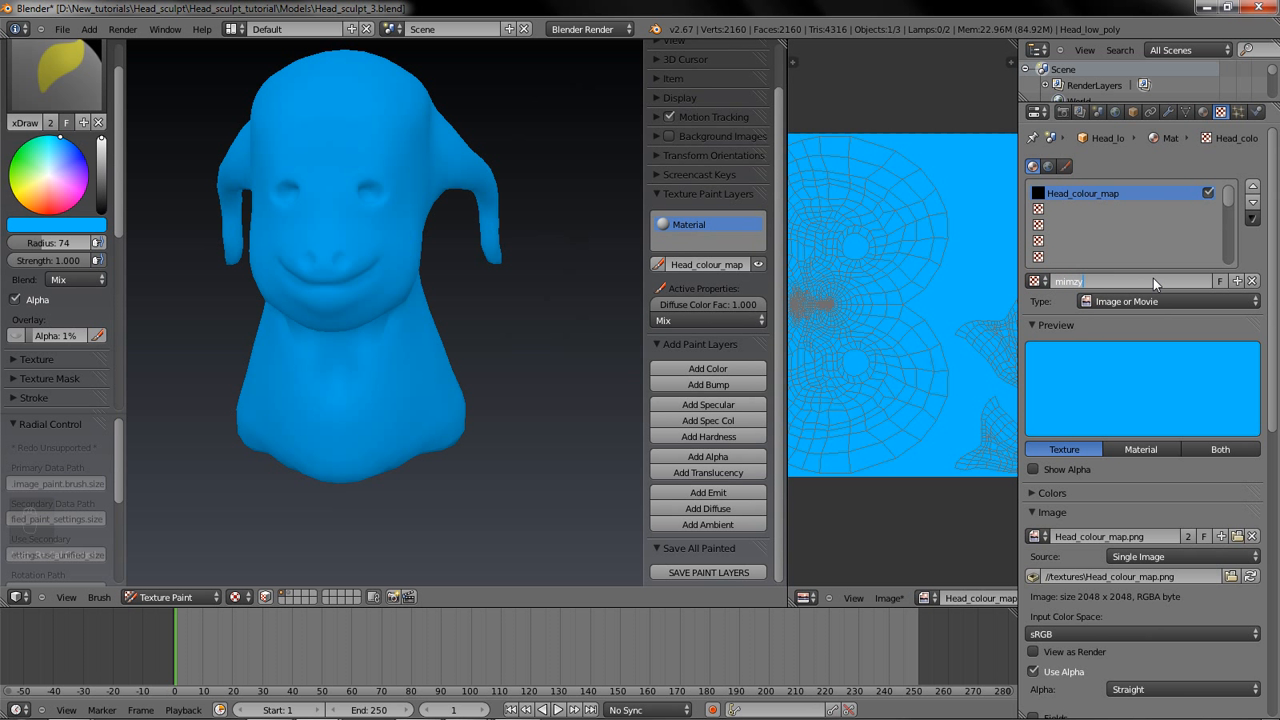
{"action": "key", "text": "Return"}
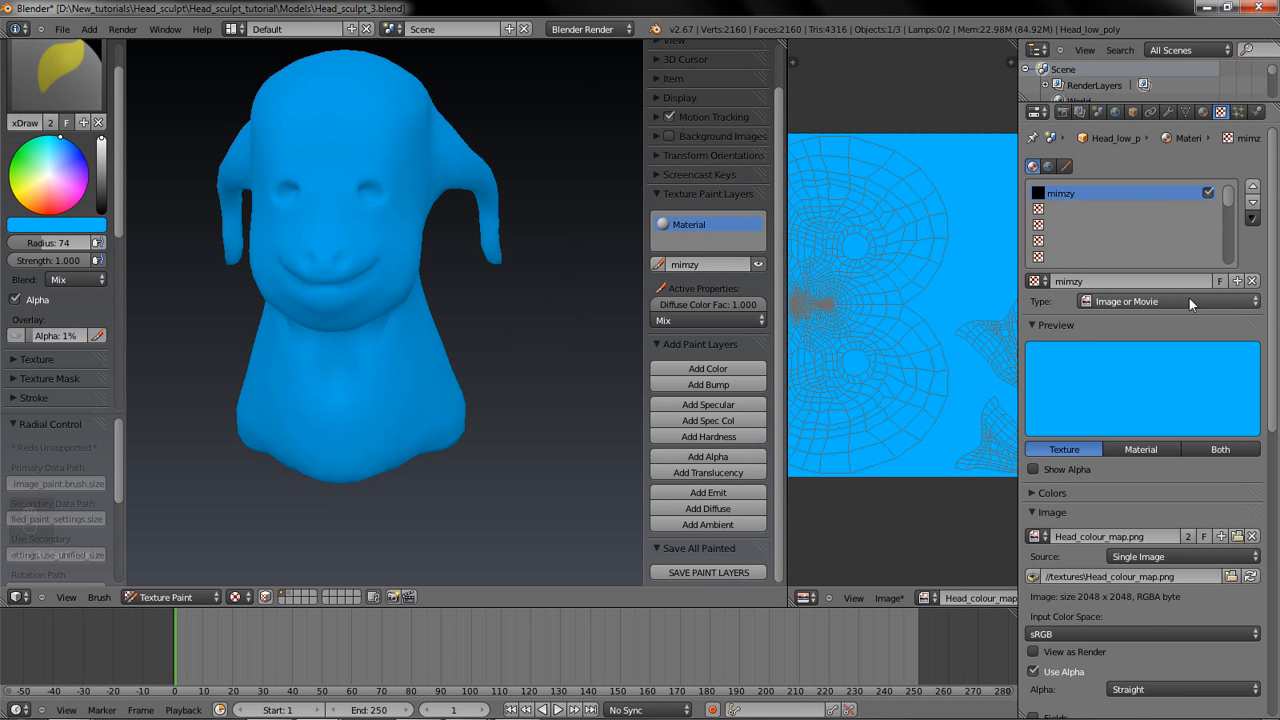
Step: Save all paint layers, check the saved image in the textures folder in the file explorer and return to the Models folder
{"action": "left_click", "coordinate": [706, 572]}
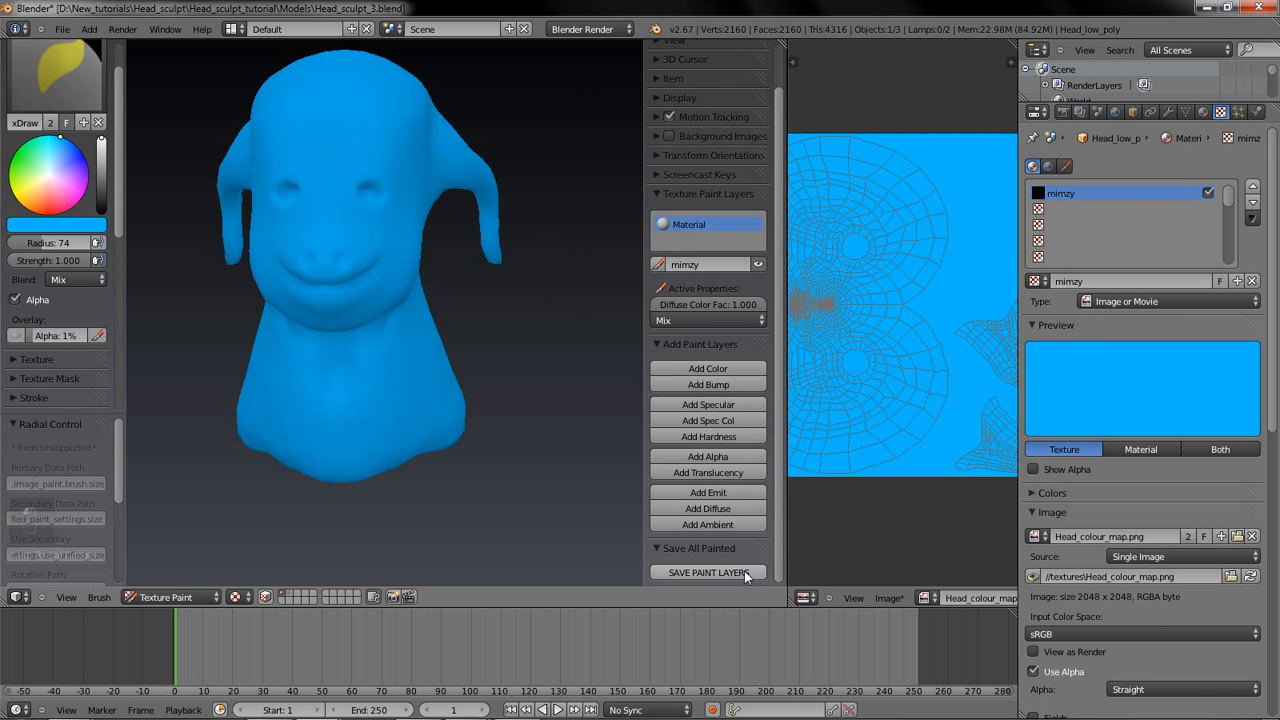
{"action": "key", "text": "alt+Tab"}
{"action": "key", "text": "Return"}
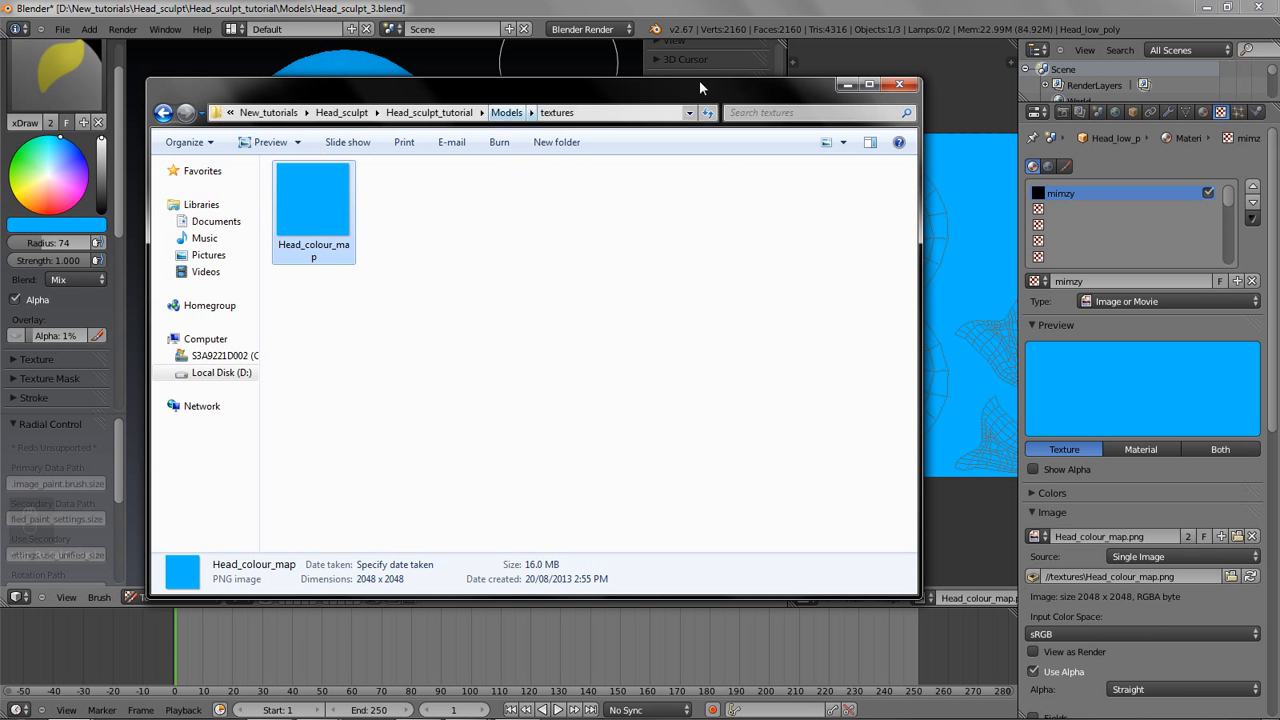
{"action": "key", "text": "alt+Tab"}
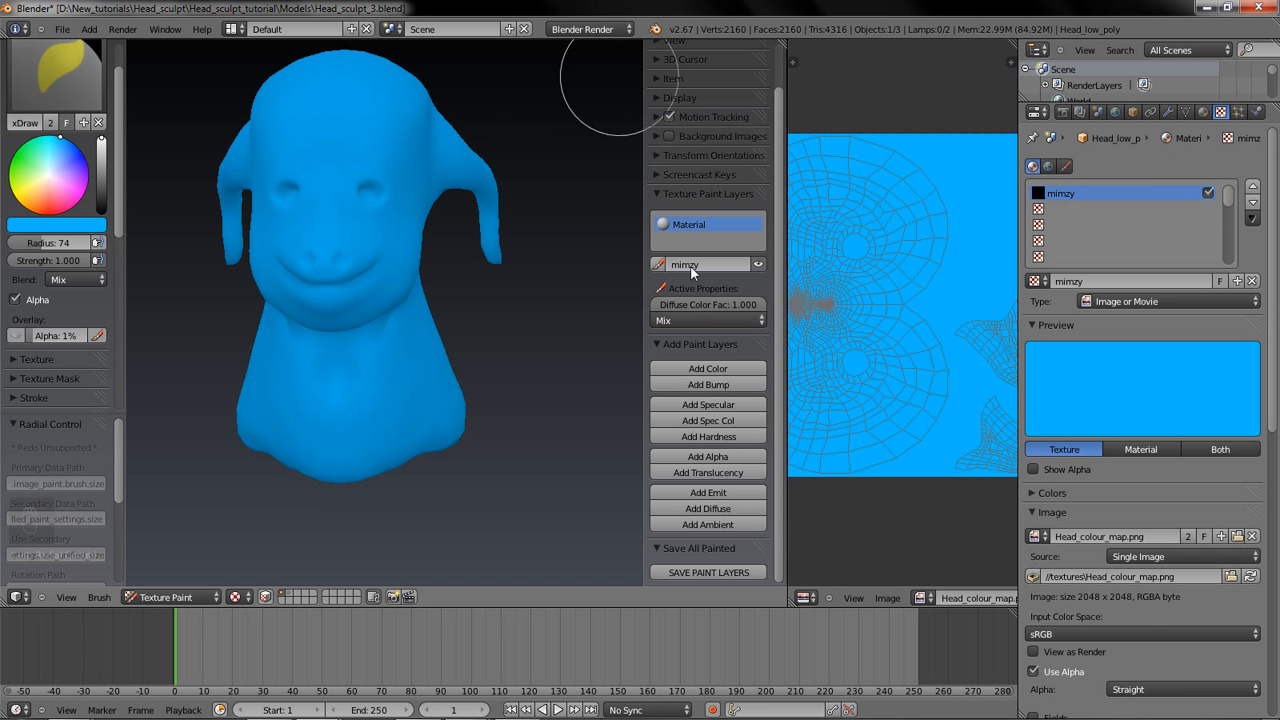
{"action": "key", "text": "alt+Tab"}
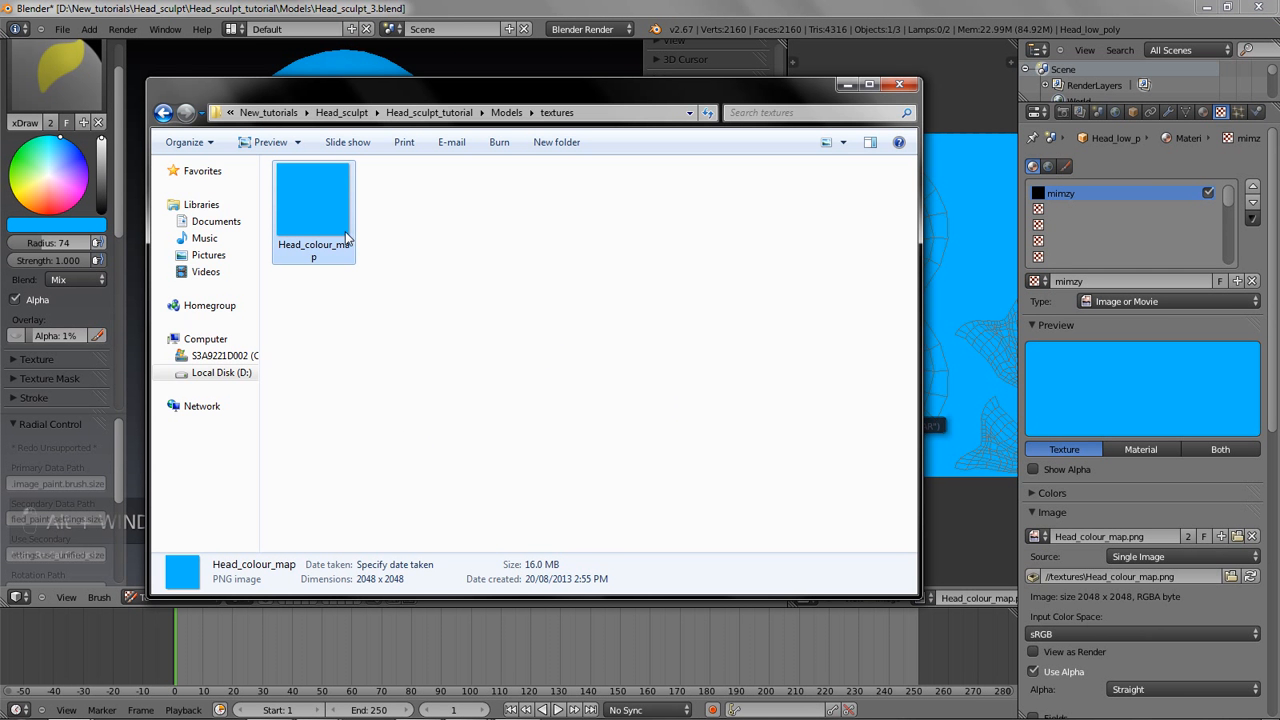
{"action": "key", "text": "BackSpace"}
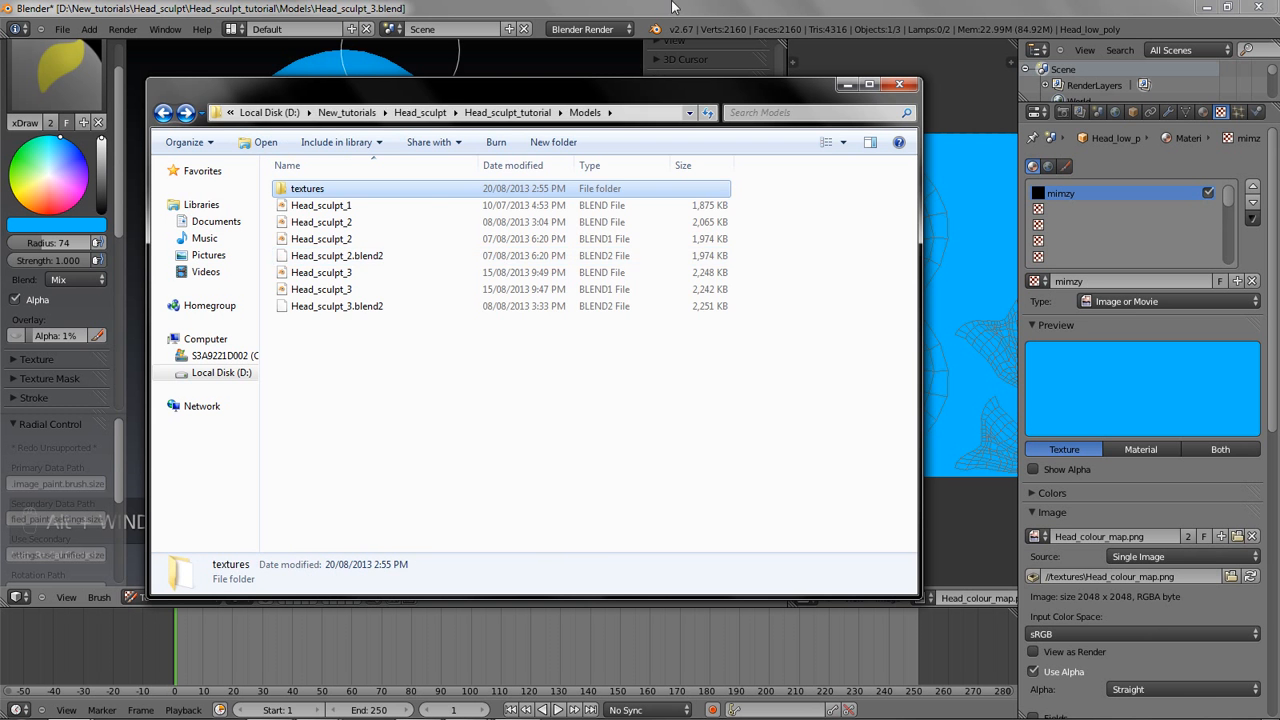
Step: Switch back to Blender, rename the mimzy texture as Head_colour_map and save the blend file over the existing one
{"action": "key", "text": "alt+Tab"}
{"action": "left_click", "coordinate": [1148, 283]}
{"action": "type", "text": "Head_colour_map"}
{"action": "key", "text": "Return"}
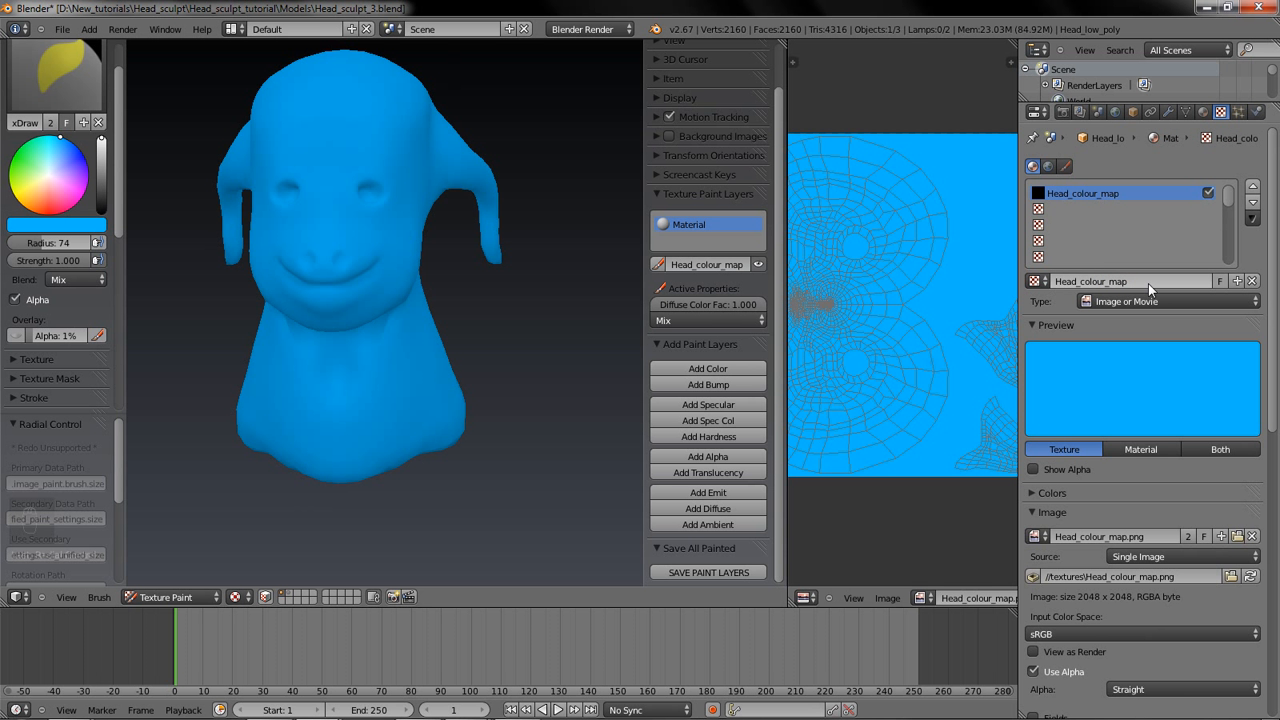
{"action": "key", "text": "ctrl+s"}
{"action": "left_click", "coordinate": [586, 324]}
Step: Add a second Color paint layer and display its COLOR.001 image in the image editor
{"action": "scroll", "coordinate": [425, 314], "scroll_direction": "up", "scroll_amount": 2}
{"action": "scroll", "coordinate": [380, 318], "scroll_direction": "up", "scroll_amount": 1}
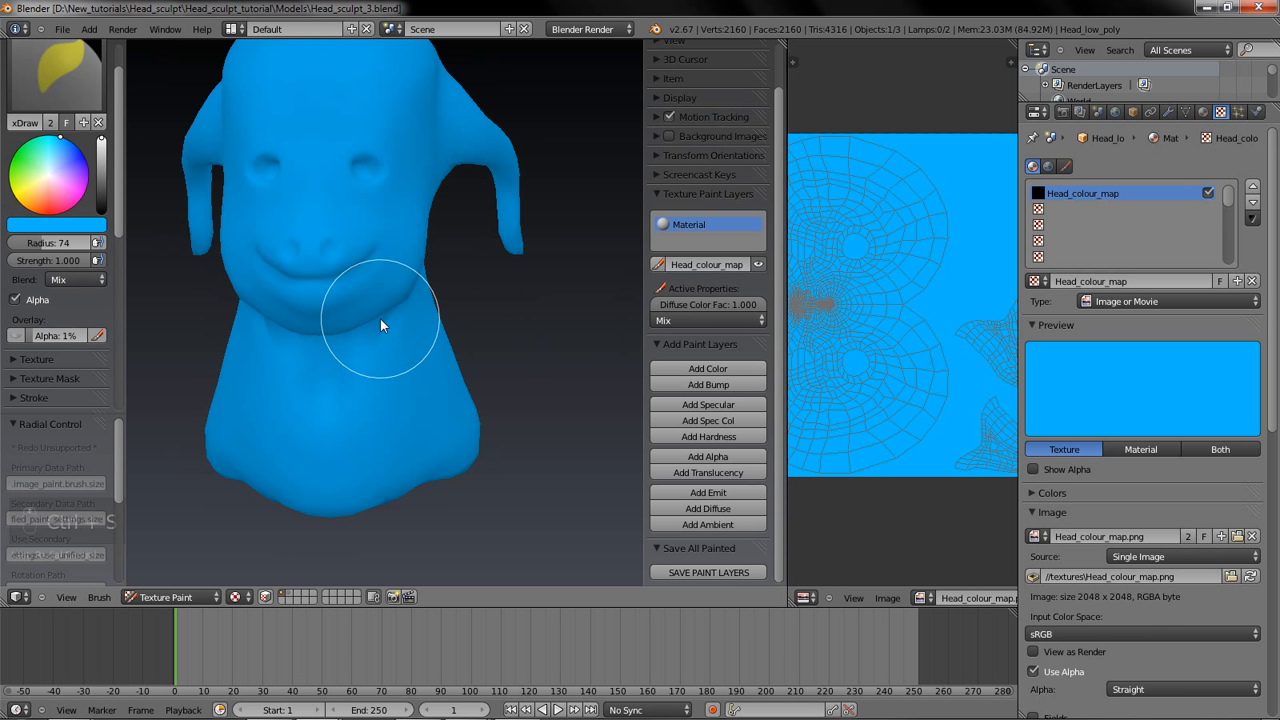
{"action": "left_click", "coordinate": [729, 369]}
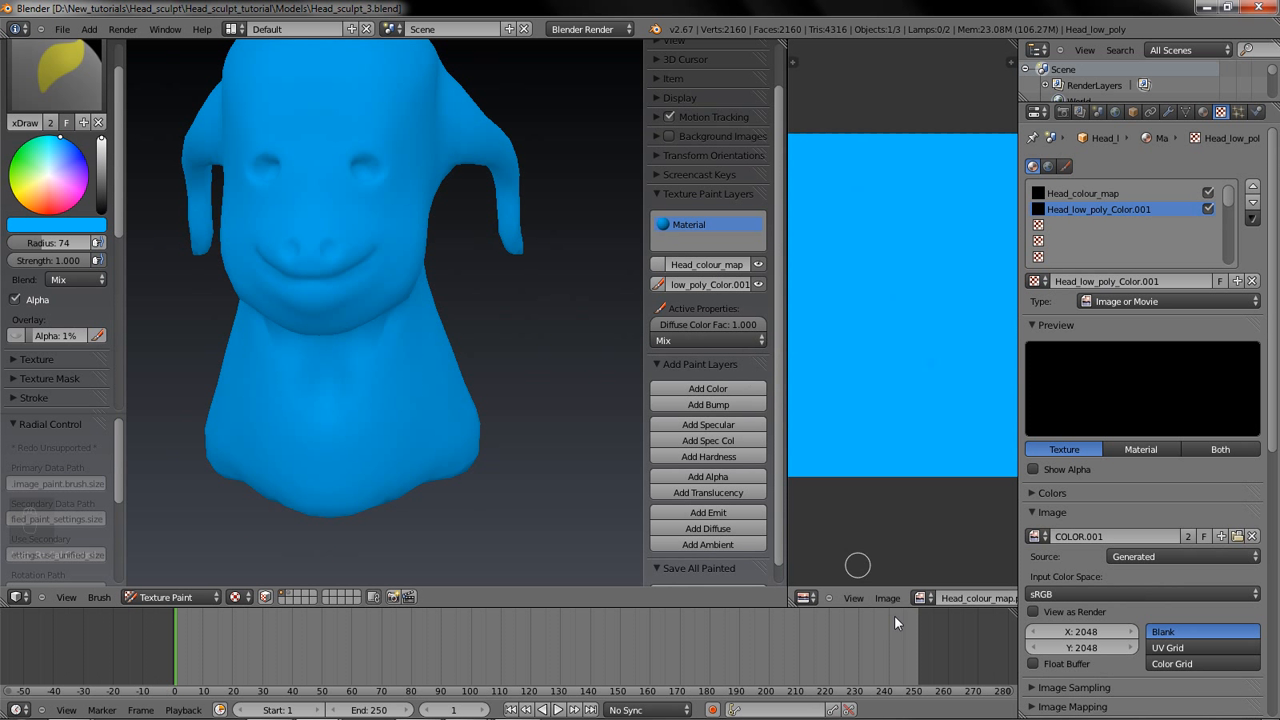
{"action": "left_click", "coordinate": [919, 597]}
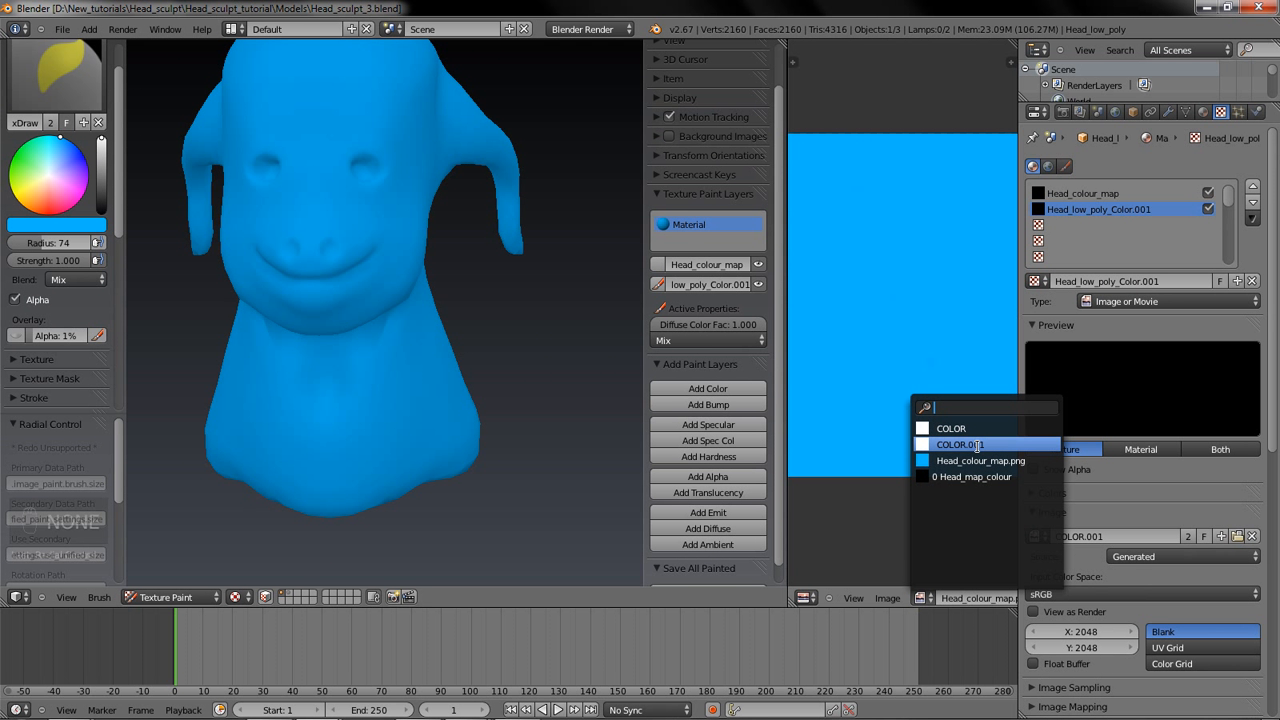
{"action": "left_click", "coordinate": [968, 430]}
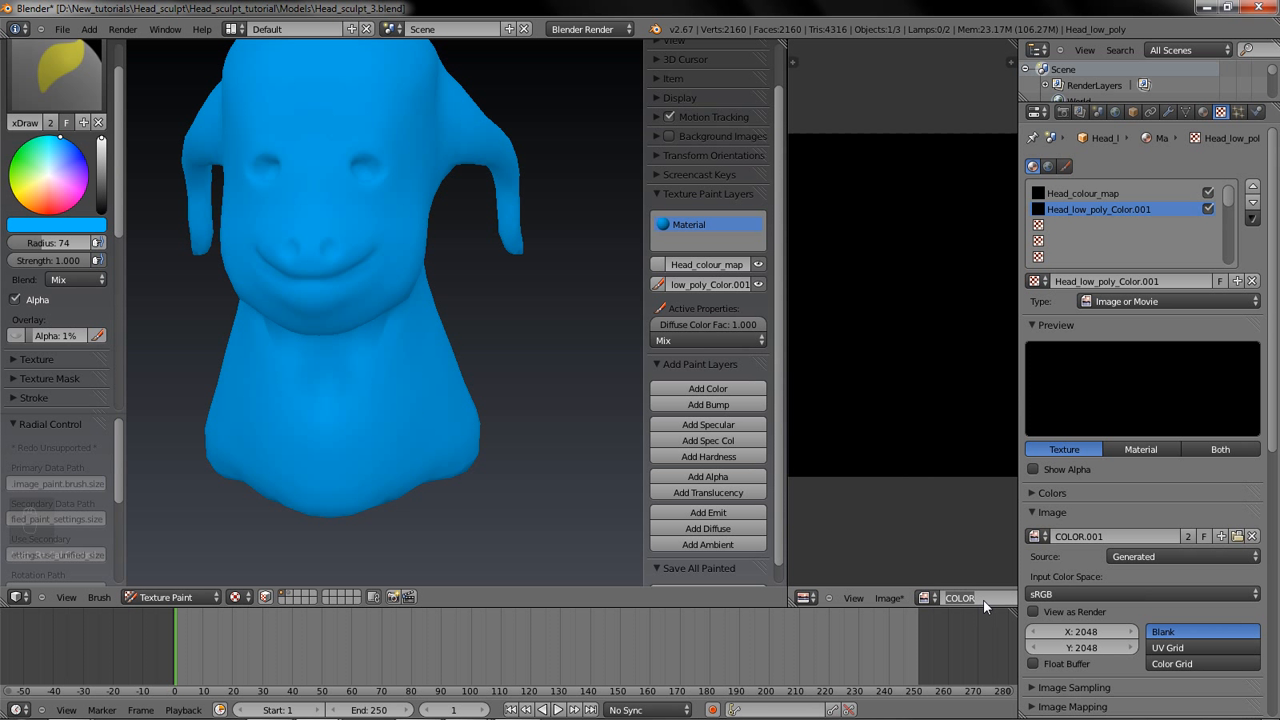
{"action": "left_click", "coordinate": [926, 598]}
{"action": "left_click", "coordinate": [984, 428]}
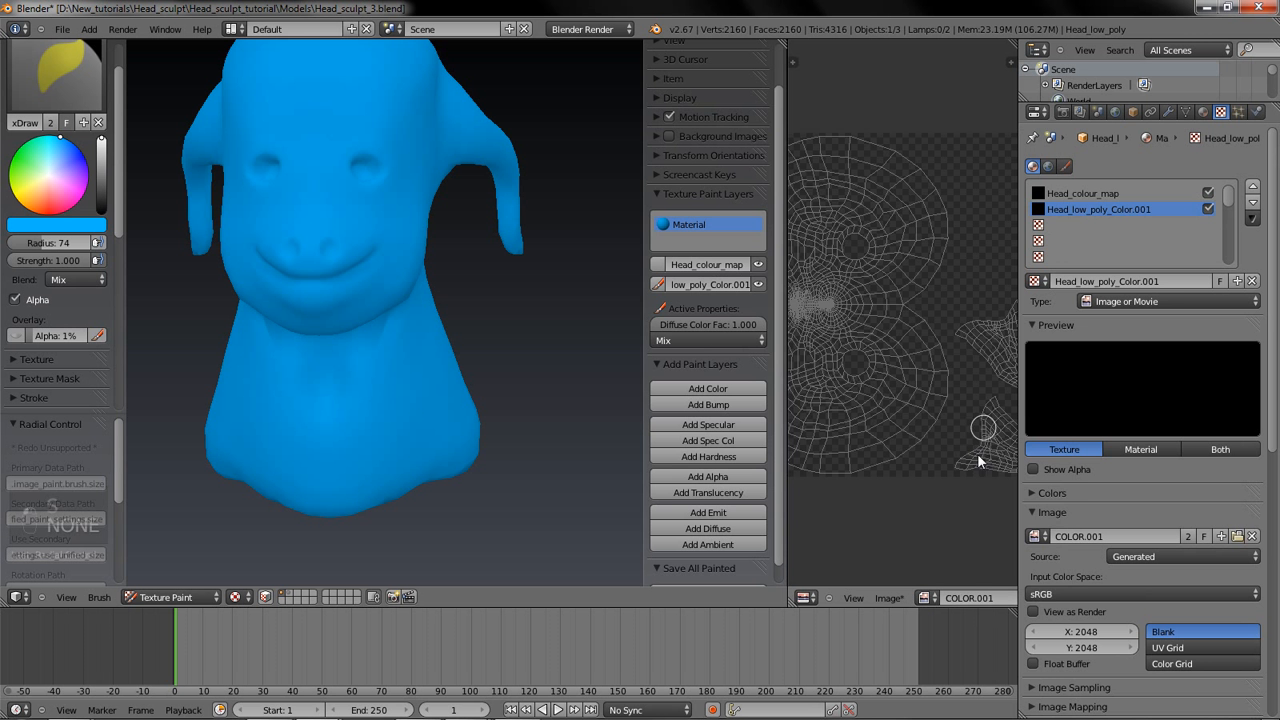
Step: Rename the COLOR.001 image as COLOR in the image editor
{"action": "double_click", "coordinate": [1000, 598]}
{"action": "key", "text": "BackSpace"}
{"action": "key", "text": "BackSpace"}
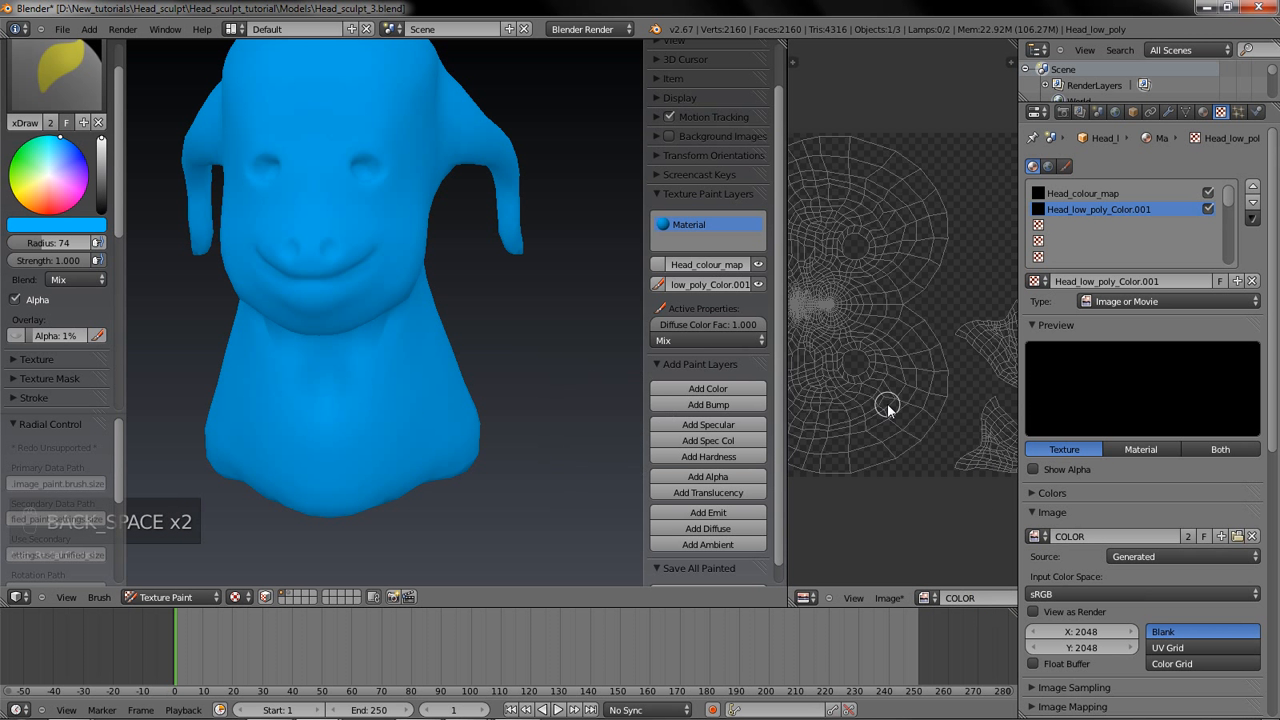
Step: Rename the second paint layer as COLOR and make Head_colour_map the active paint layer
{"action": "scroll", "coordinate": [887, 410], "scroll_direction": "down", "scroll_amount": 5}
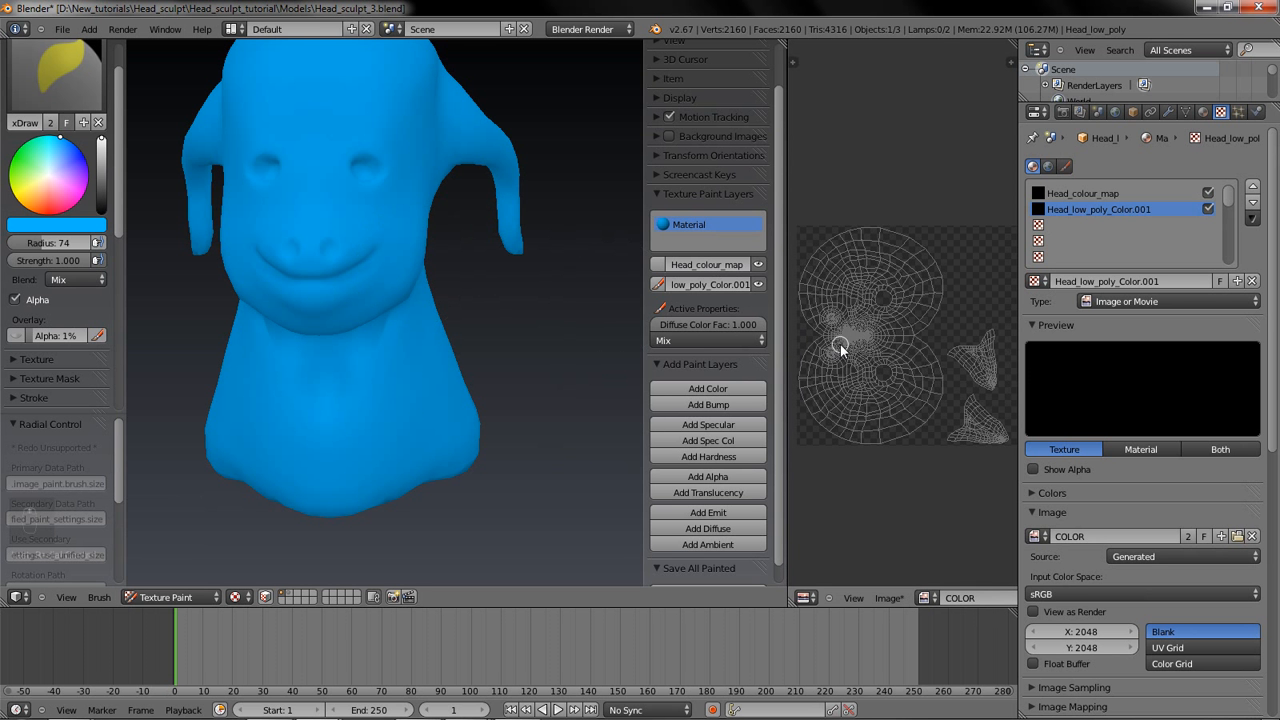
{"action": "scroll", "coordinate": [846, 343], "scroll_direction": "up", "scroll_amount": 2}
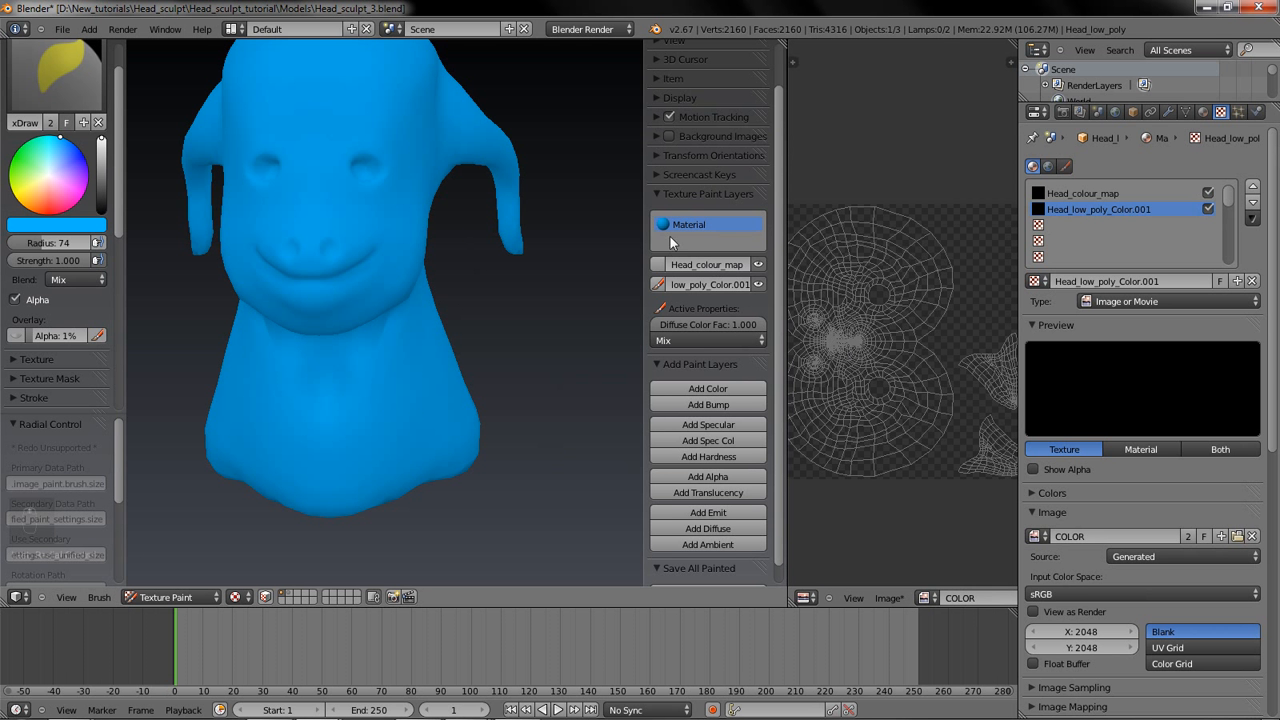
{"action": "left_click", "coordinate": [728, 287]}
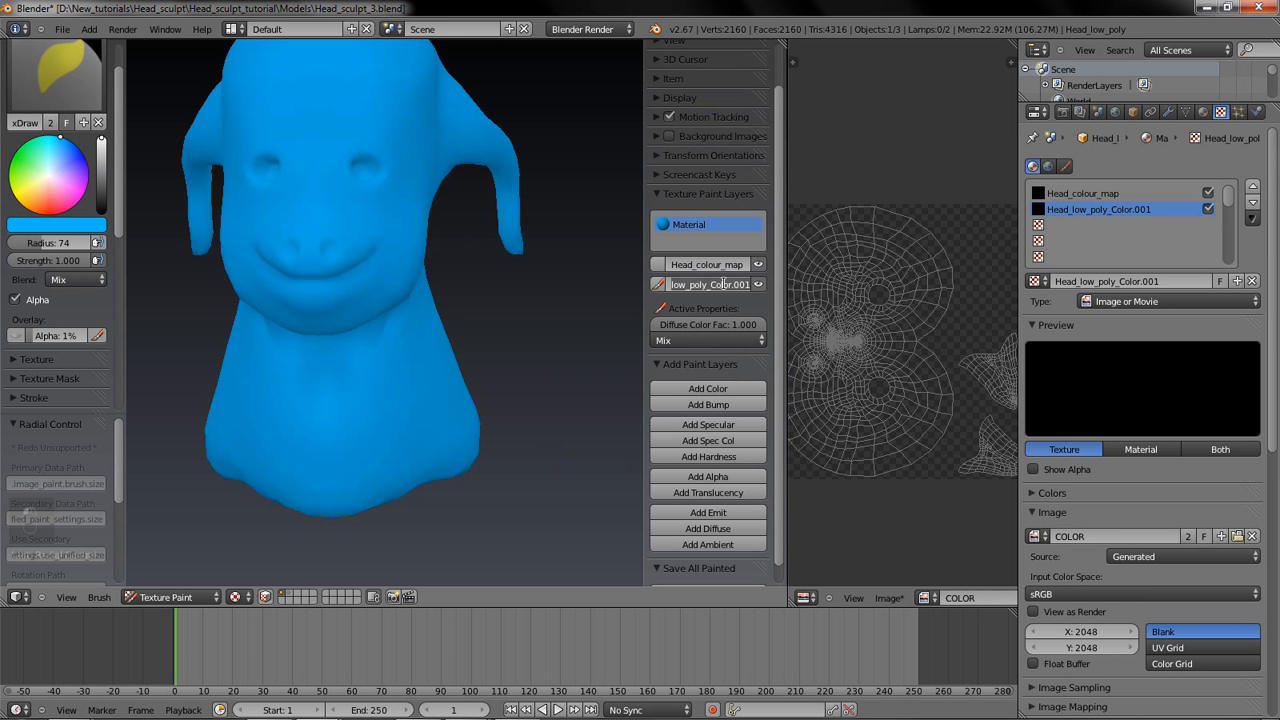
{"action": "type", "text": "COLOR"}
{"action": "key", "text": "Return"}
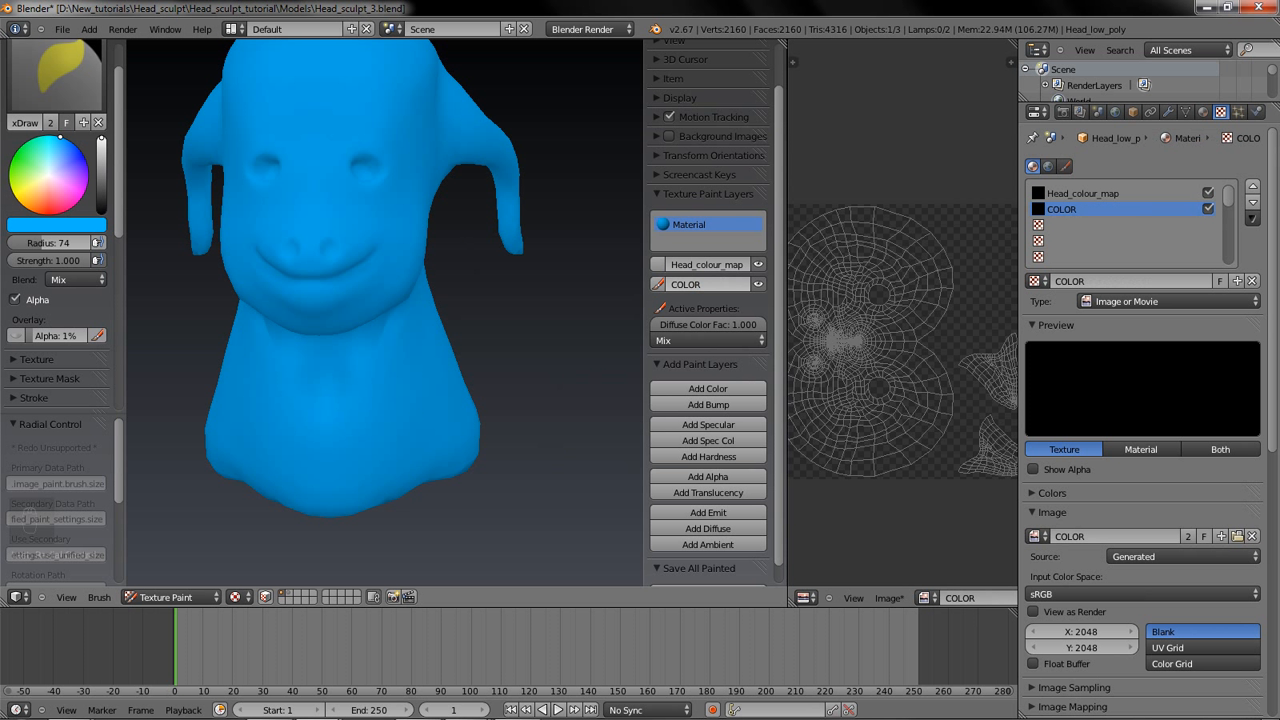
{"action": "left_click", "coordinate": [660, 264]}
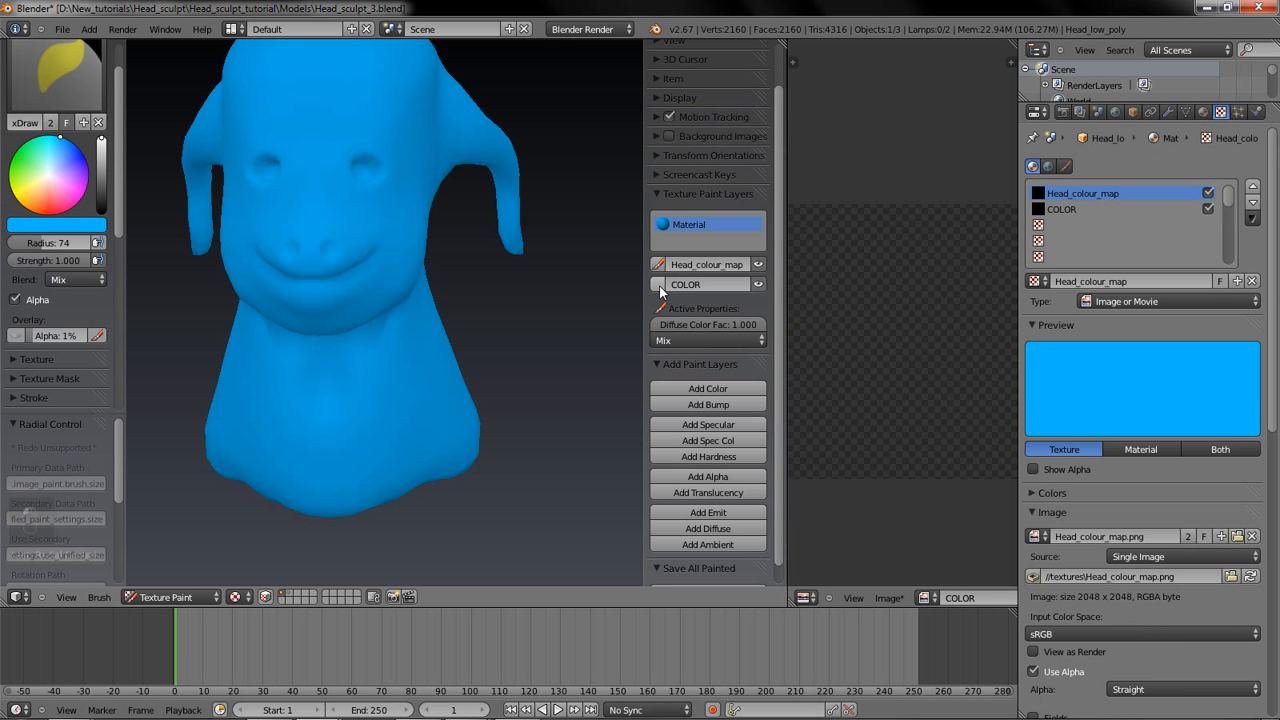
Step: Rename the second paint layer, COLOR, as Second_colour and leave it as the active layer
{"action": "left_click", "coordinate": [660, 284]}
{"action": "left_click", "coordinate": [659, 266]}
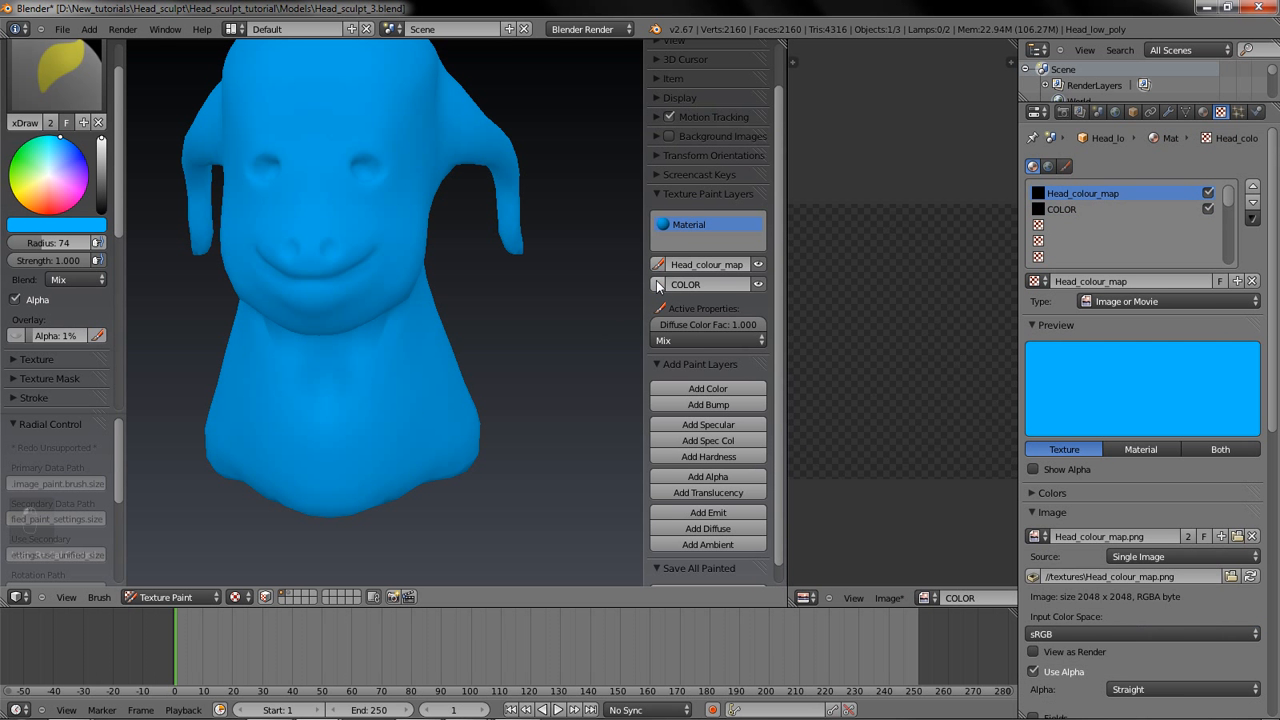
{"action": "left_click", "coordinate": [714, 284]}
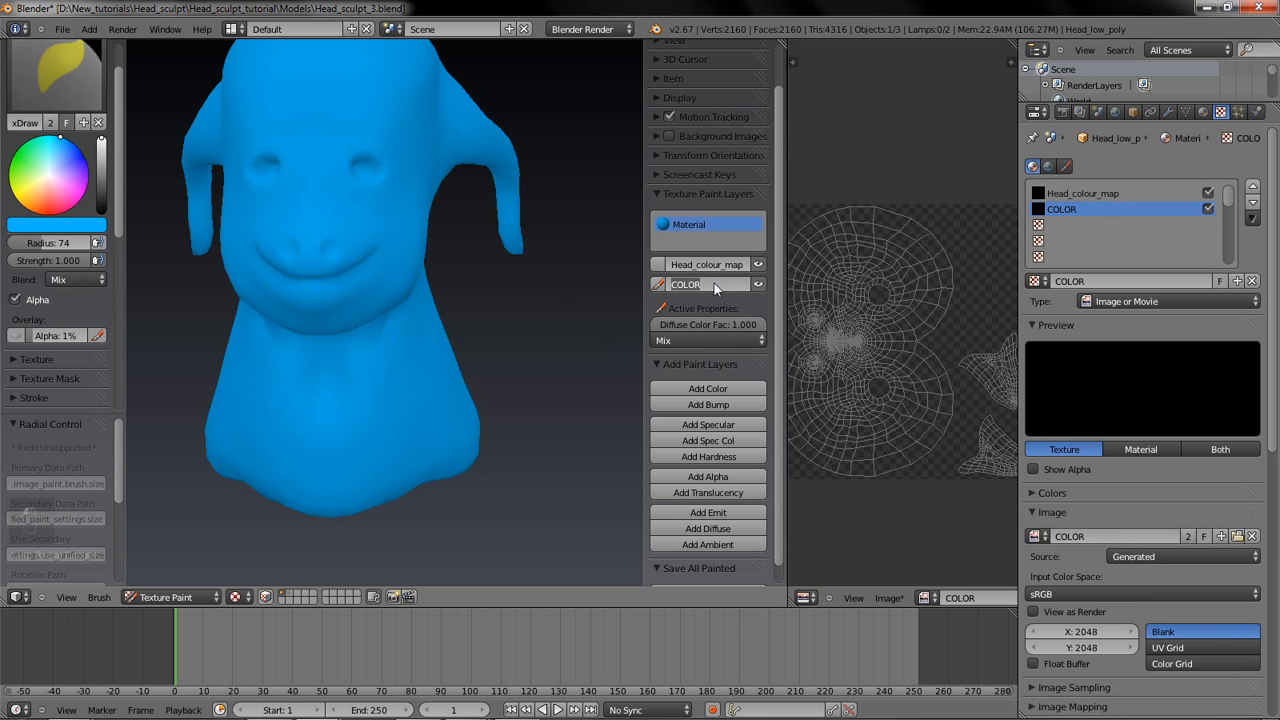
{"action": "type", "text": "Second_colour"}
{"action": "key", "text": "Return"}
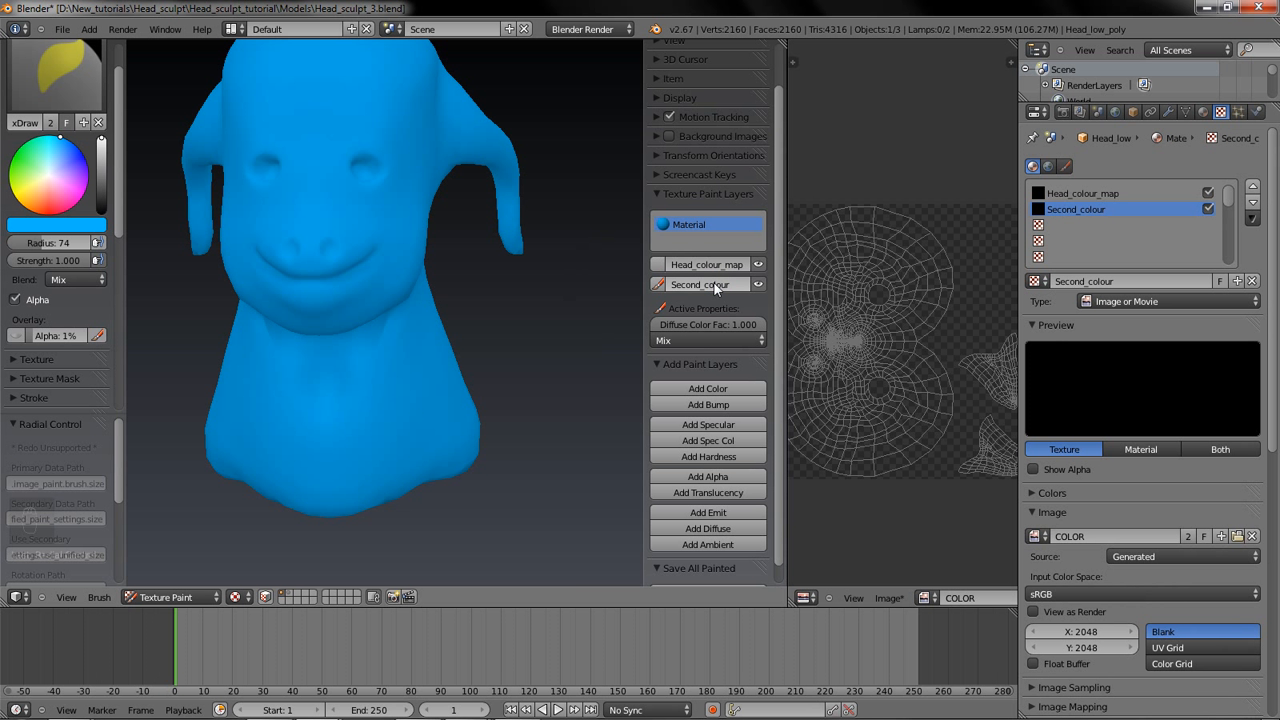
Step: Set the brush colour to green and paint a patch over the snout and mouth on the Second_colour layer
{"action": "scroll", "coordinate": [341, 189], "scroll_direction": "up", "scroll_amount": 4}
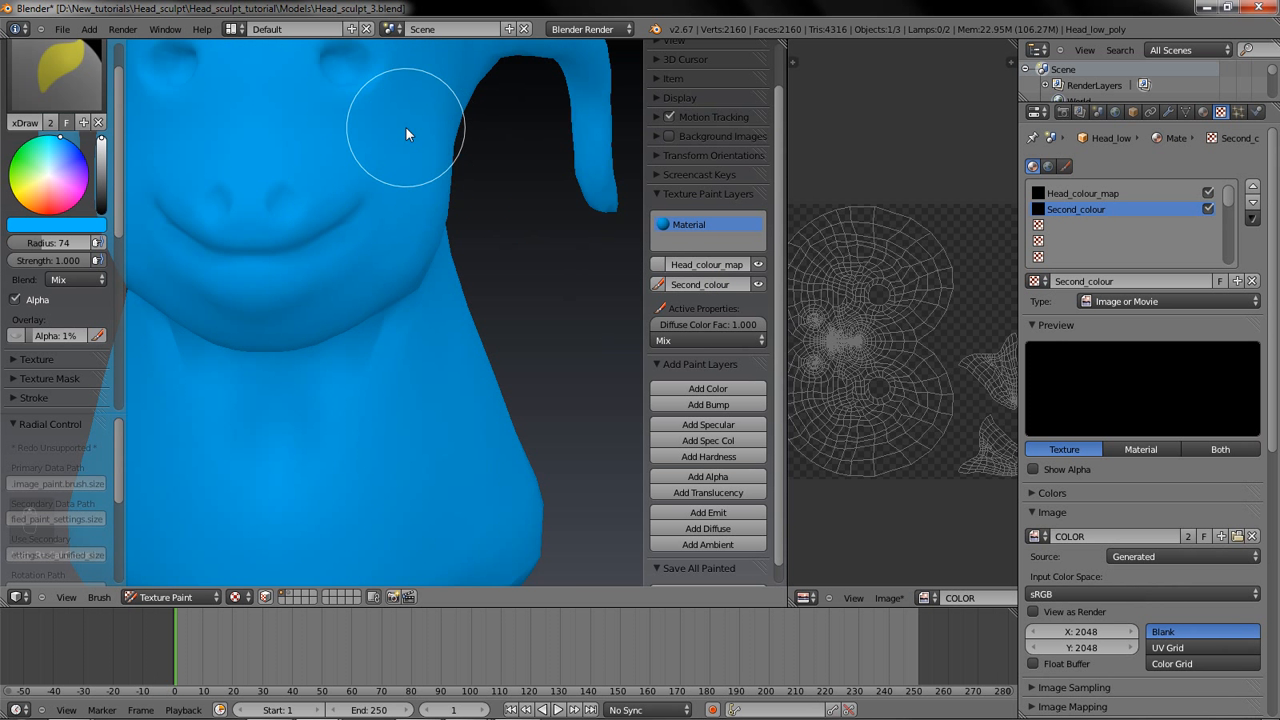
{"action": "left_click", "coordinate": [24, 144]}
{"action": "left_click_drag", "start_coordinate": [322, 144], "coordinate": [278, 263]}
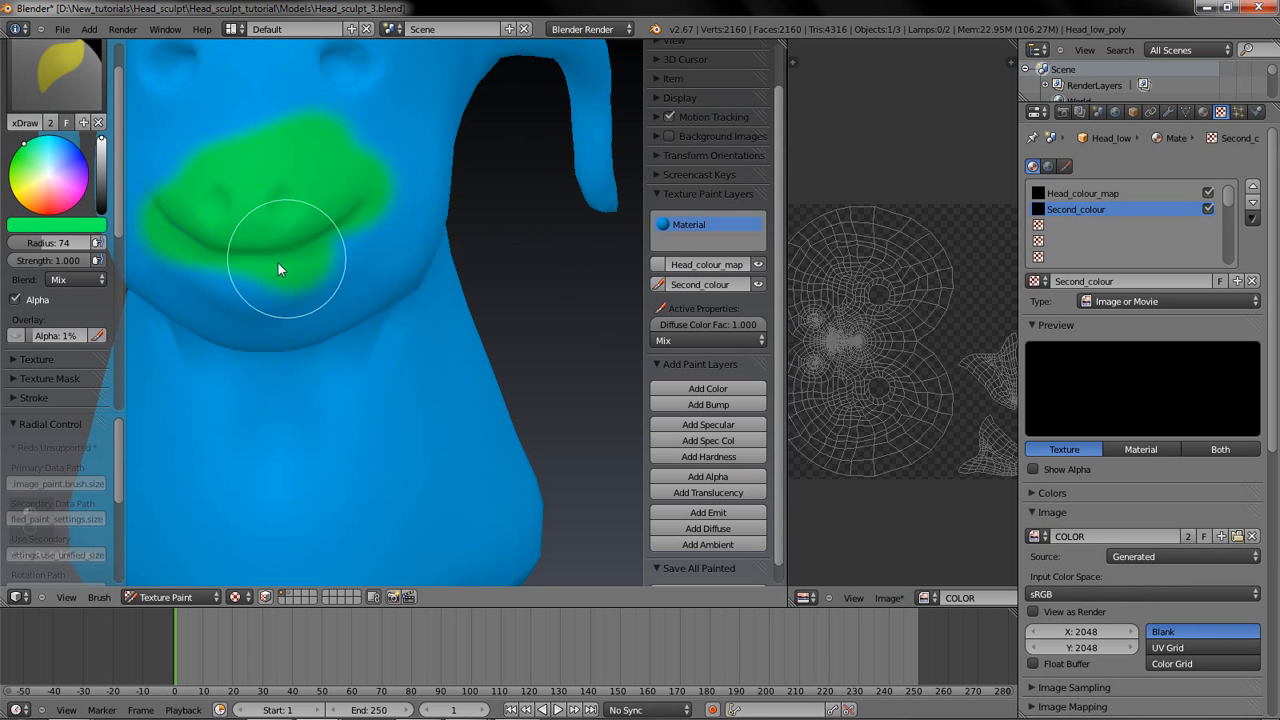
Step: Hide and show the Second_colour and Head_colour_map layers in turn to compare what each contributes to the head
{"action": "scroll", "coordinate": [652, 368], "scroll_direction": "down", "scroll_amount": 2}
{"action": "left_click", "coordinate": [757, 284]}
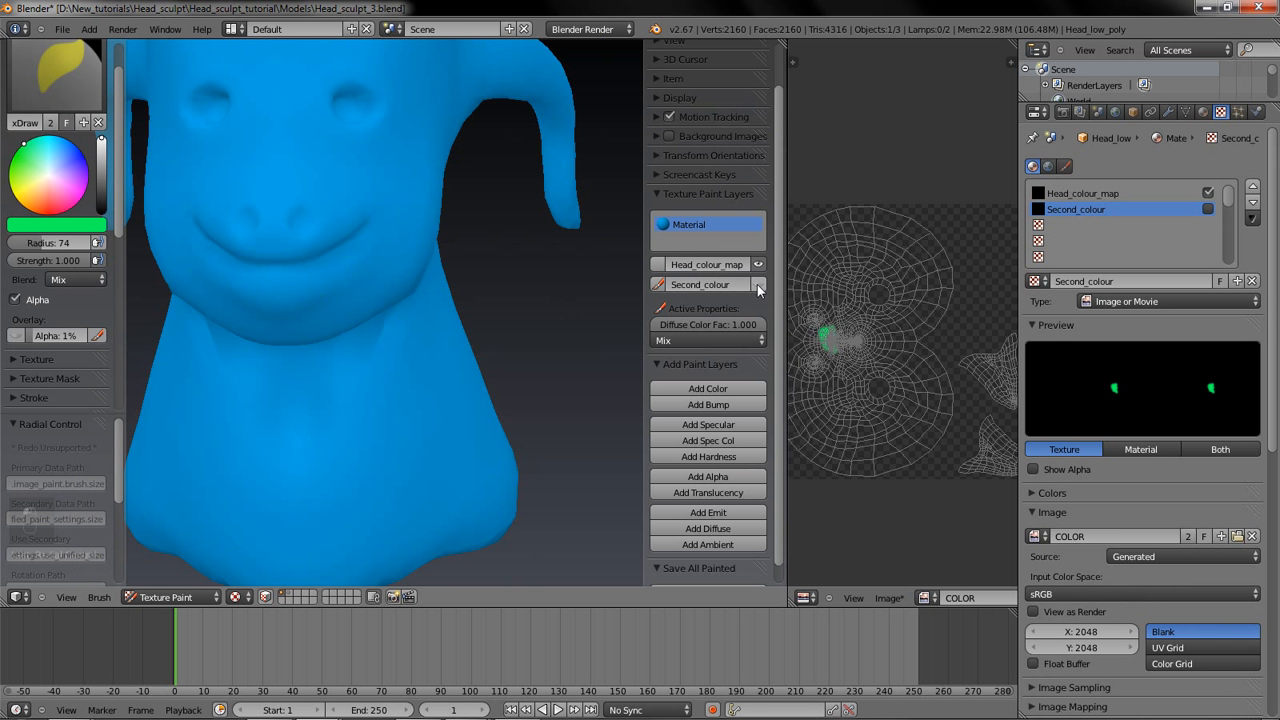
{"action": "left_click", "coordinate": [757, 284]}
{"action": "left_click", "coordinate": [760, 264]}
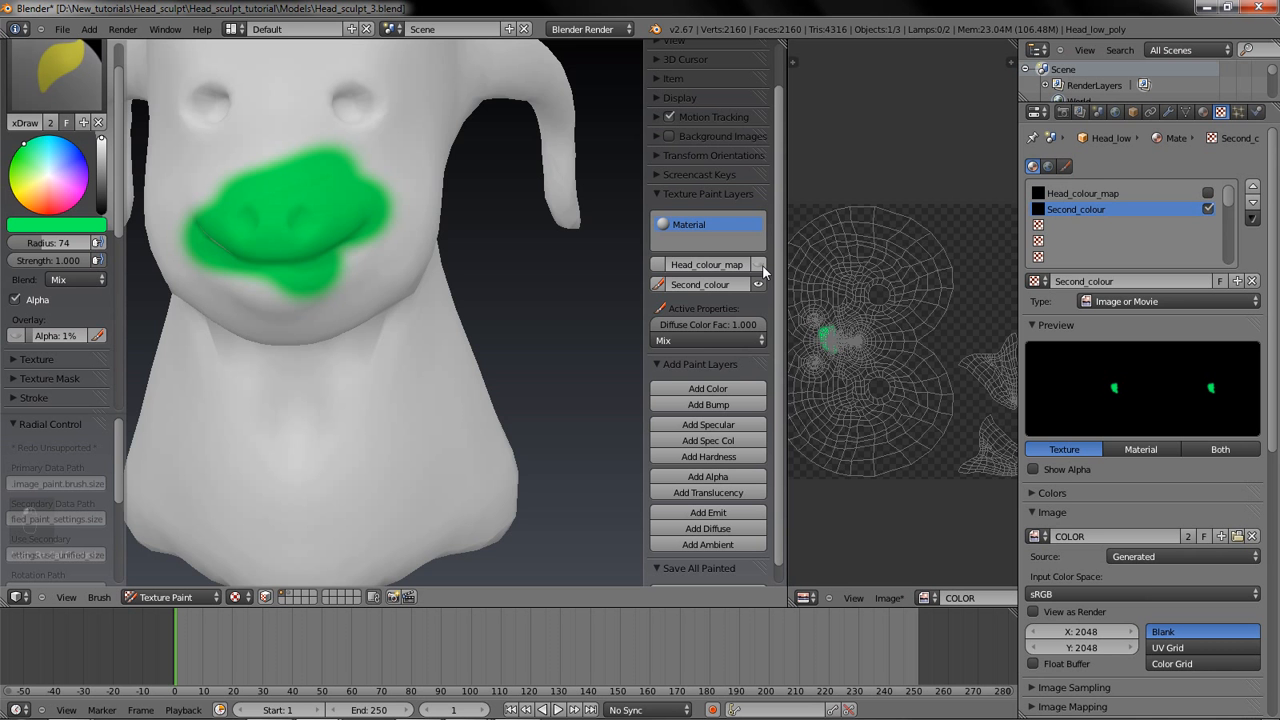
{"action": "left_click", "coordinate": [760, 264]}
Step: Switch the active layer to Head_colour_map and back to Second_colour, and undo the green patch
{"action": "left_click", "coordinate": [657, 265]}
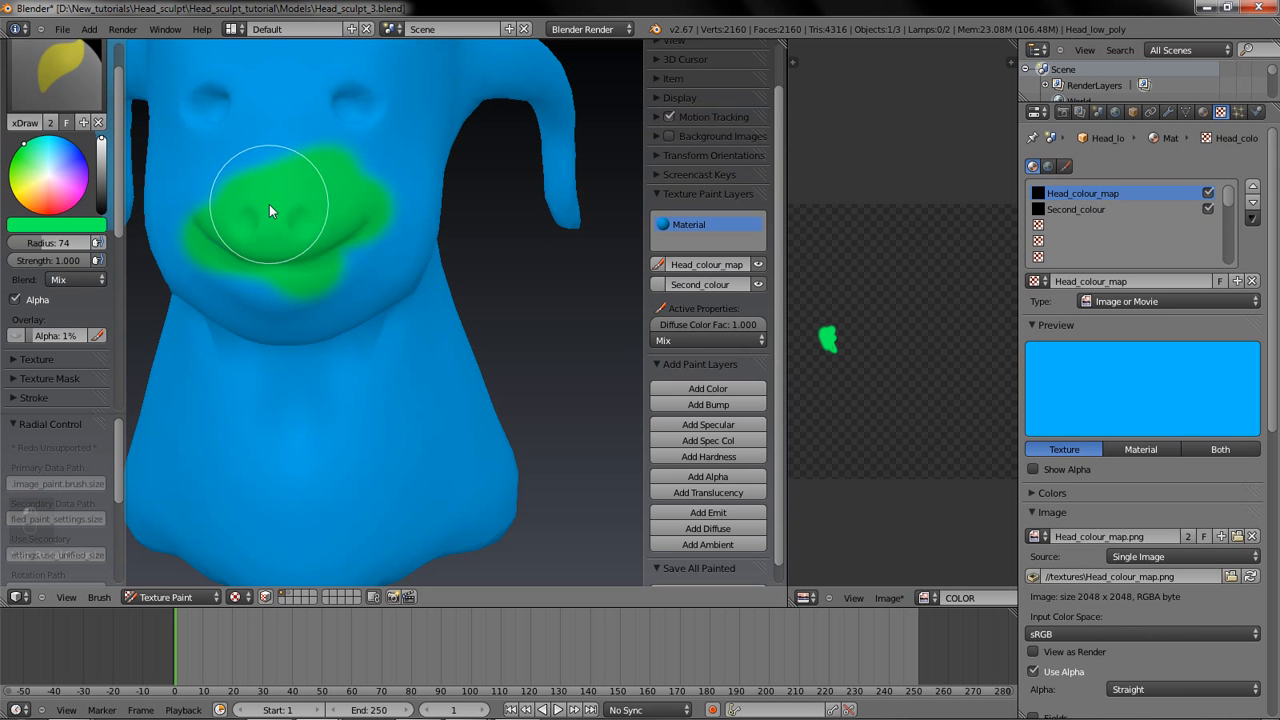
{"action": "left_click", "coordinate": [660, 284]}
{"action": "key", "text": "ctrl+z"}
Step: Try a deeper blue with brush radius 18 on the cheek, and undo the patch
{"action": "scroll", "coordinate": [524, 344], "scroll_direction": "down", "scroll_amount": 2}
{"action": "mouse_move", "coordinate": [74, 148]}
{"action": "left_mouse_down"}
{"action": "mouse_move", "coordinate": [101, 135]}
{"action": "mouse_move", "coordinate": [101, 83]}
{"action": "left_mouse_up"}
{"action": "scroll", "coordinate": [311, 293], "scroll_direction": "up", "scroll_amount": 5}
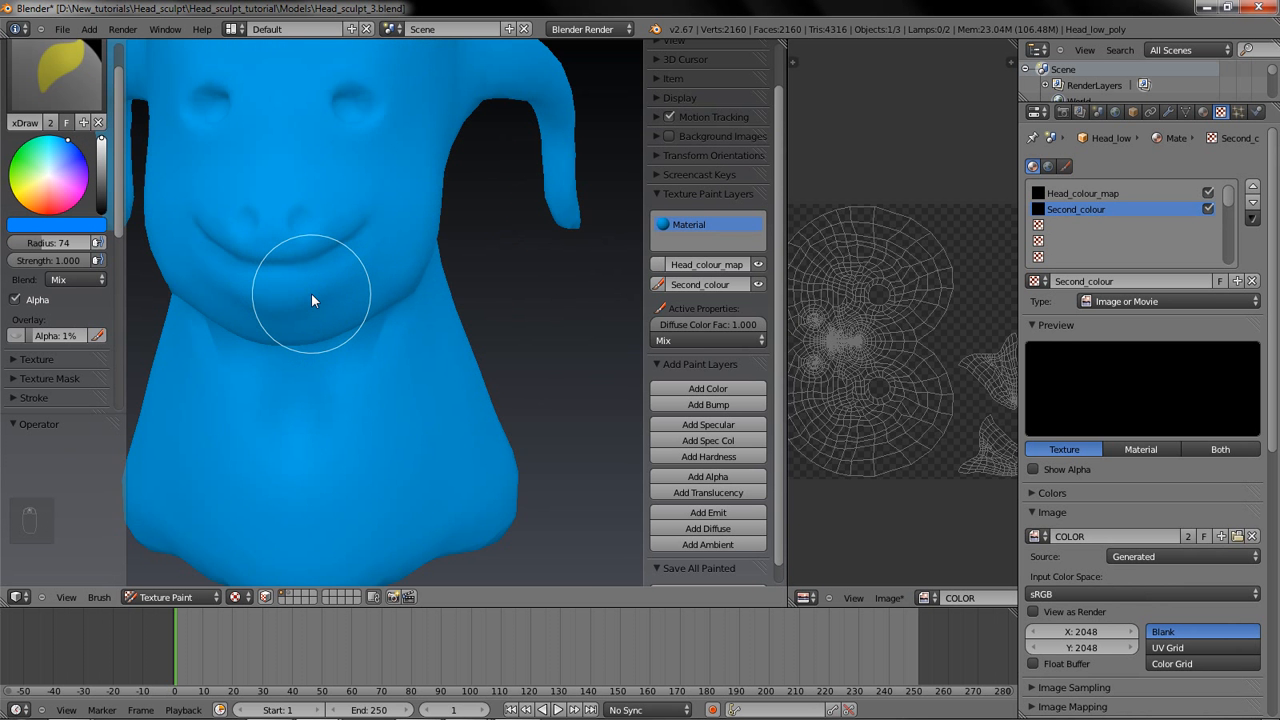
{"action": "scroll", "coordinate": [413, 442], "scroll_direction": "down", "scroll_amount": 4}
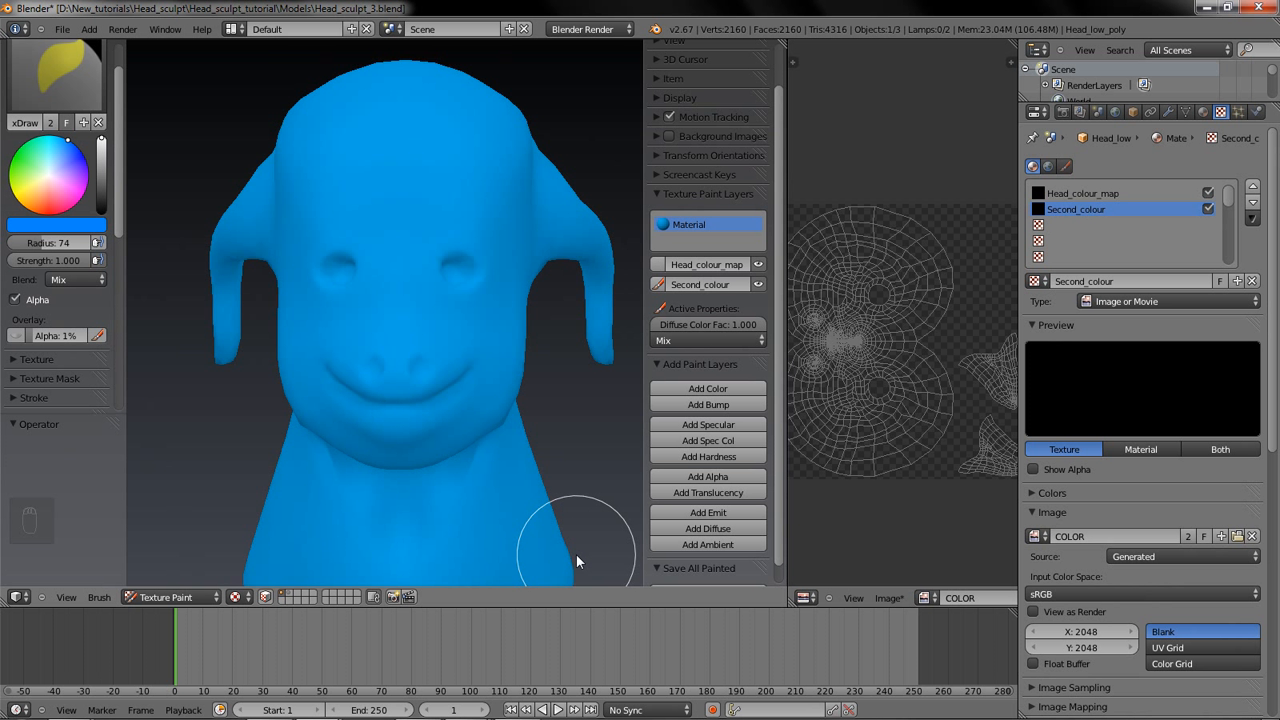
{"action": "mouse_move", "coordinate": [240, 465]}
{"action": "middle_mouse_down"}
{"action": "mouse_move", "coordinate": [213, 471]}
{"action": "mouse_move", "coordinate": [313, 455]}
{"action": "mouse_move", "coordinate": [198, 483]}
{"action": "mouse_move", "coordinate": [172, 461]}
{"action": "mouse_move", "coordinate": [209, 486]}
{"action": "mouse_move", "coordinate": [263, 480]}
{"action": "mouse_move", "coordinate": [269, 403]}
{"action": "middle_mouse_up"}
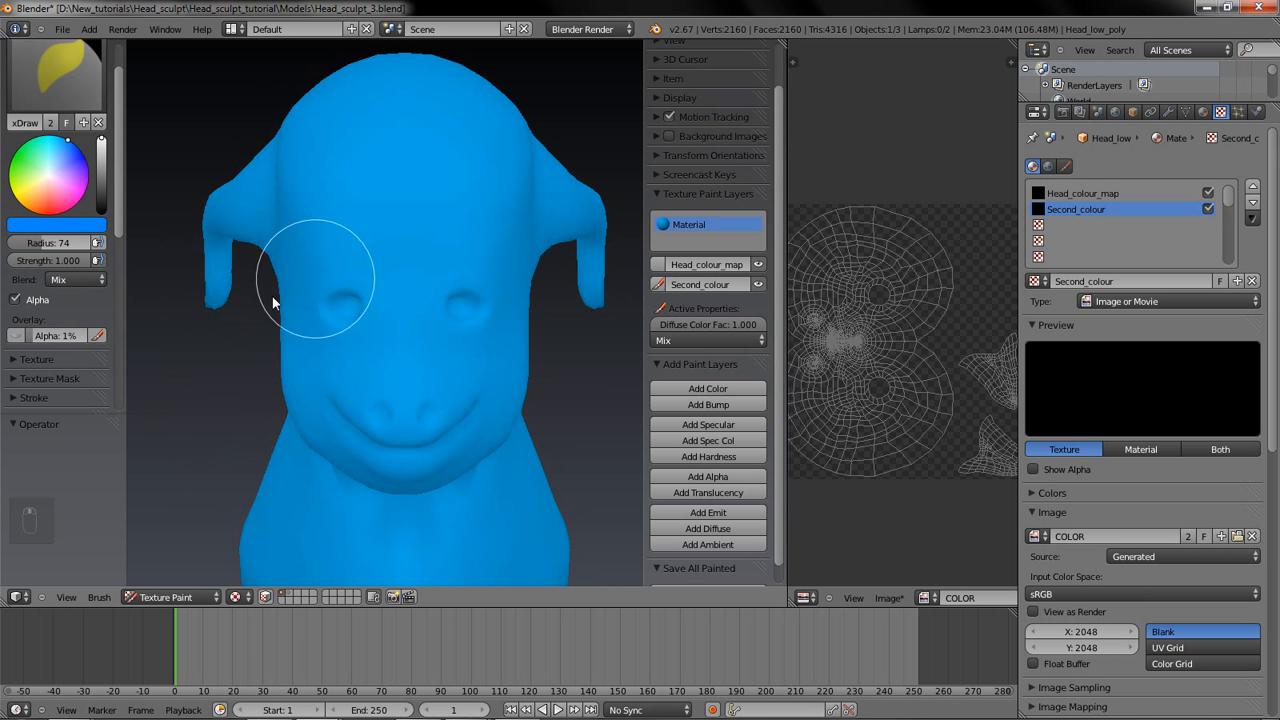
{"action": "key", "text": "f"}
{"action": "left_click", "coordinate": [290, 270]}
{"action": "mouse_move", "coordinate": [239, 413]}
{"action": "middle_mouse_down"}
{"action": "mouse_move", "coordinate": [305, 392]}
{"action": "mouse_move", "coordinate": [257, 420]}
{"action": "mouse_move", "coordinate": [214, 414]}
{"action": "mouse_move", "coordinate": [215, 383]}
{"action": "middle_mouse_up"}
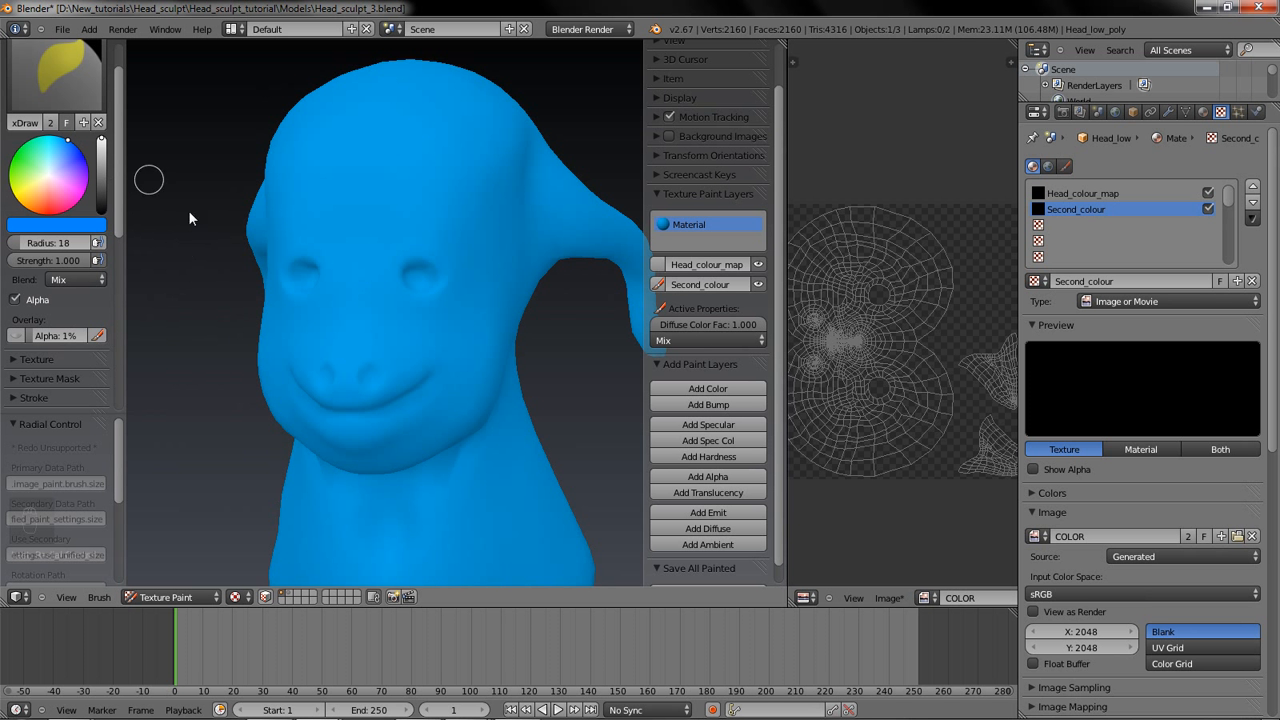
{"action": "middle_click_drag", "start_coordinate": [200, 395], "coordinate": [288, 329]}
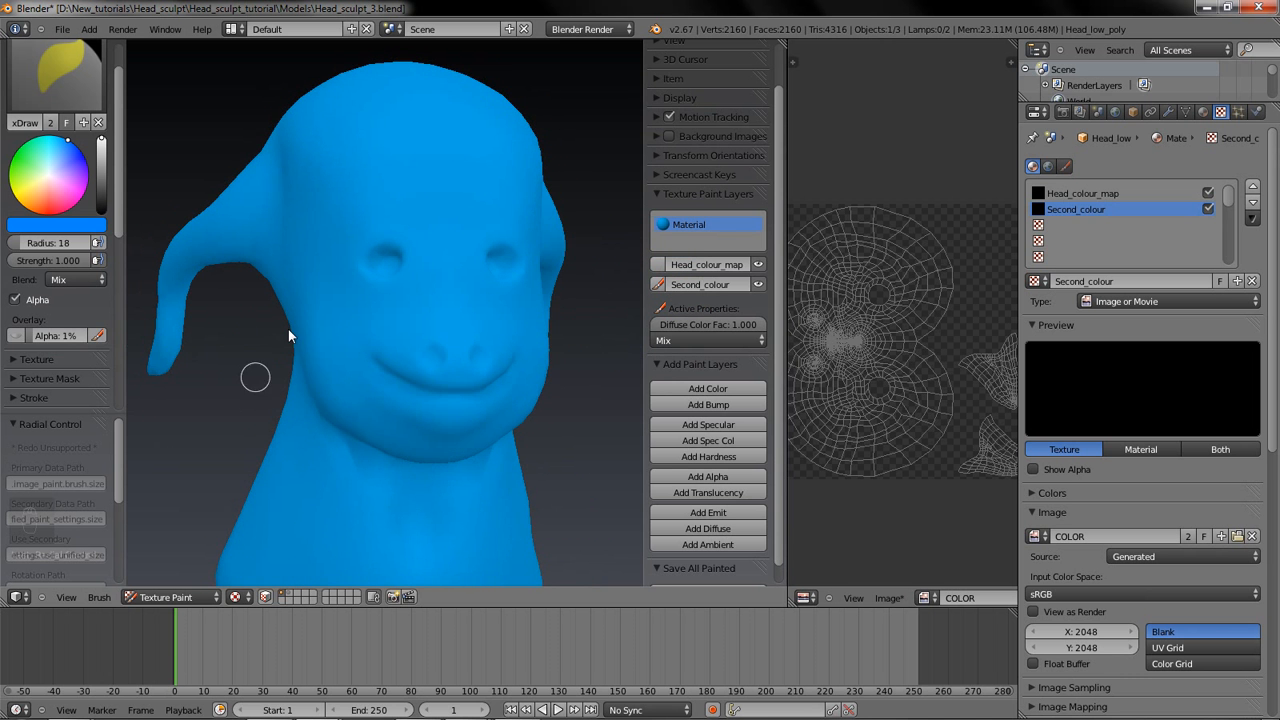
{"action": "middle_click_drag", "start_coordinate": [209, 397], "coordinate": [264, 397]}
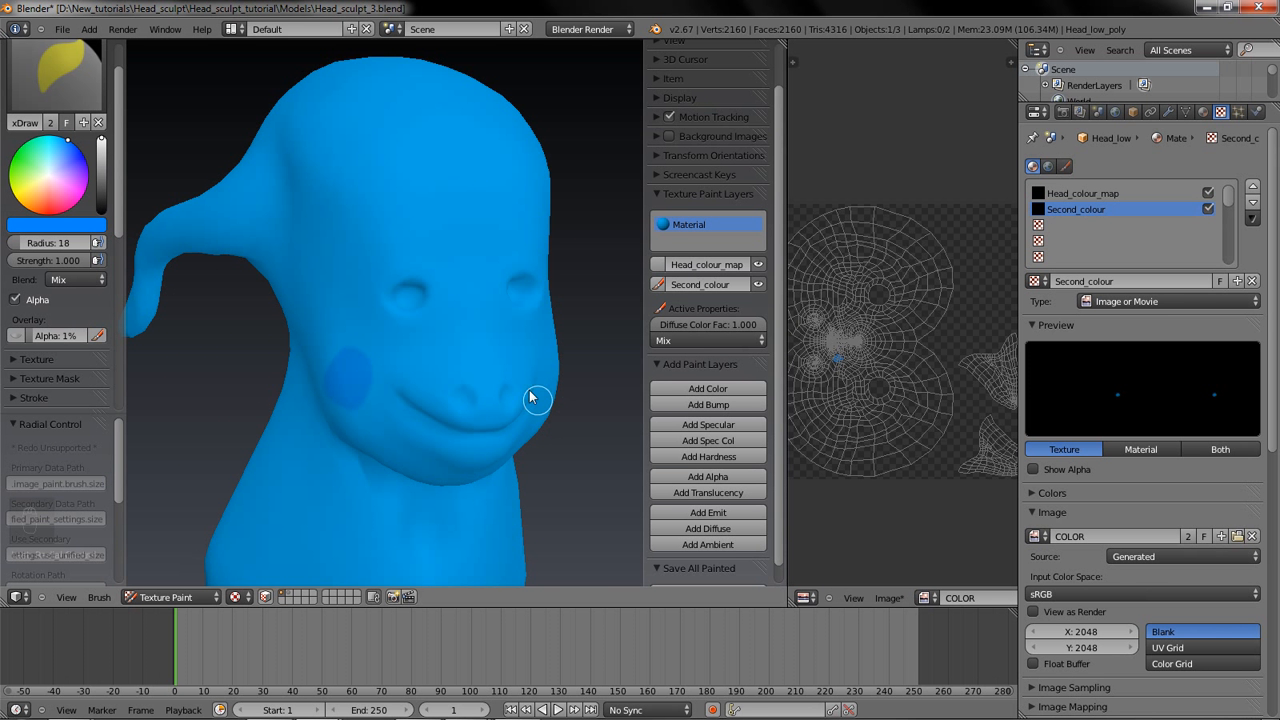
{"action": "key", "text": "ctrl+z"}
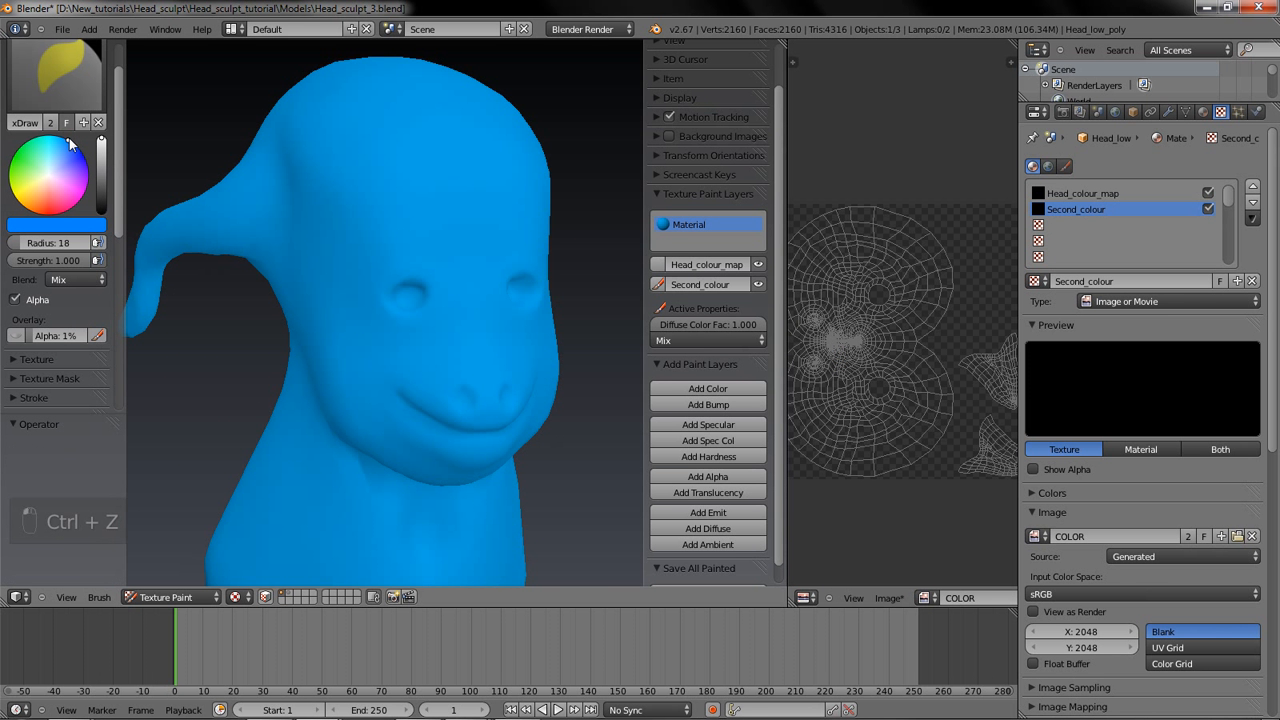
Step: Shift the brush colour through lighter blue to cyan, dabbing it on the same cheek
{"action": "left_click_drag", "start_coordinate": [69, 138], "coordinate": [59, 135]}
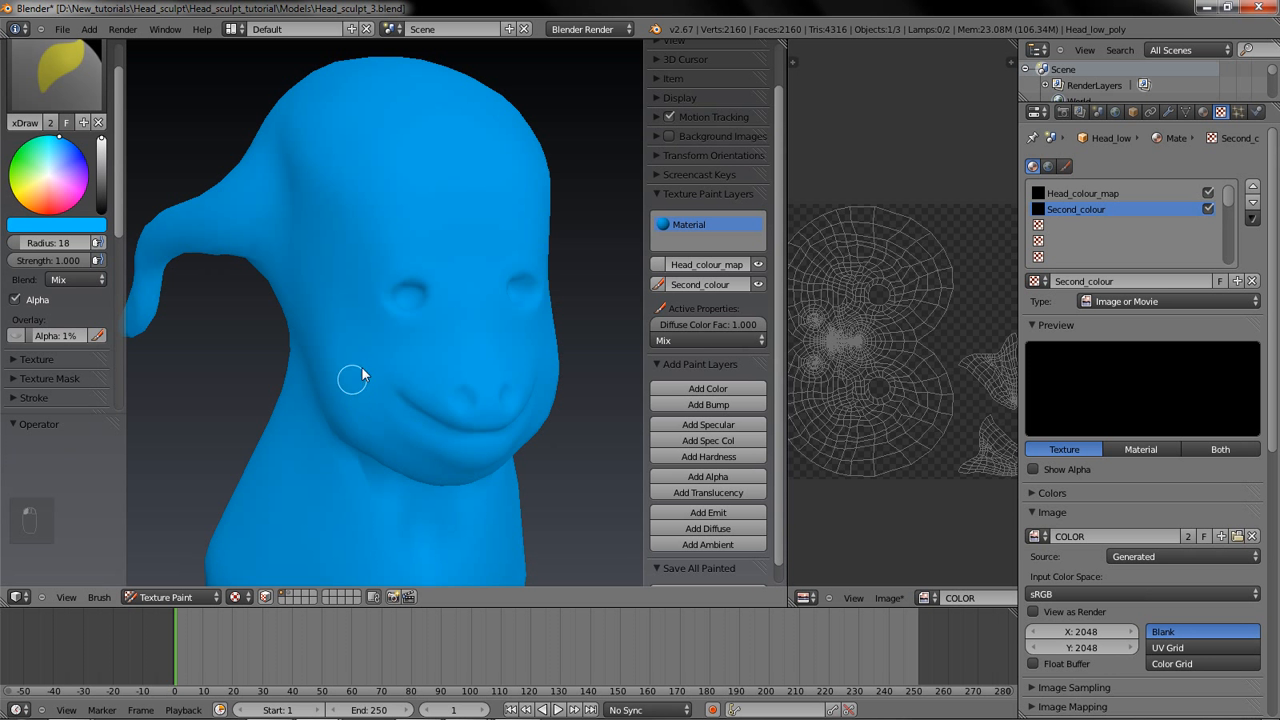
{"action": "left_click", "coordinate": [355, 399]}
{"action": "left_click_drag", "start_coordinate": [57, 139], "coordinate": [50, 134]}
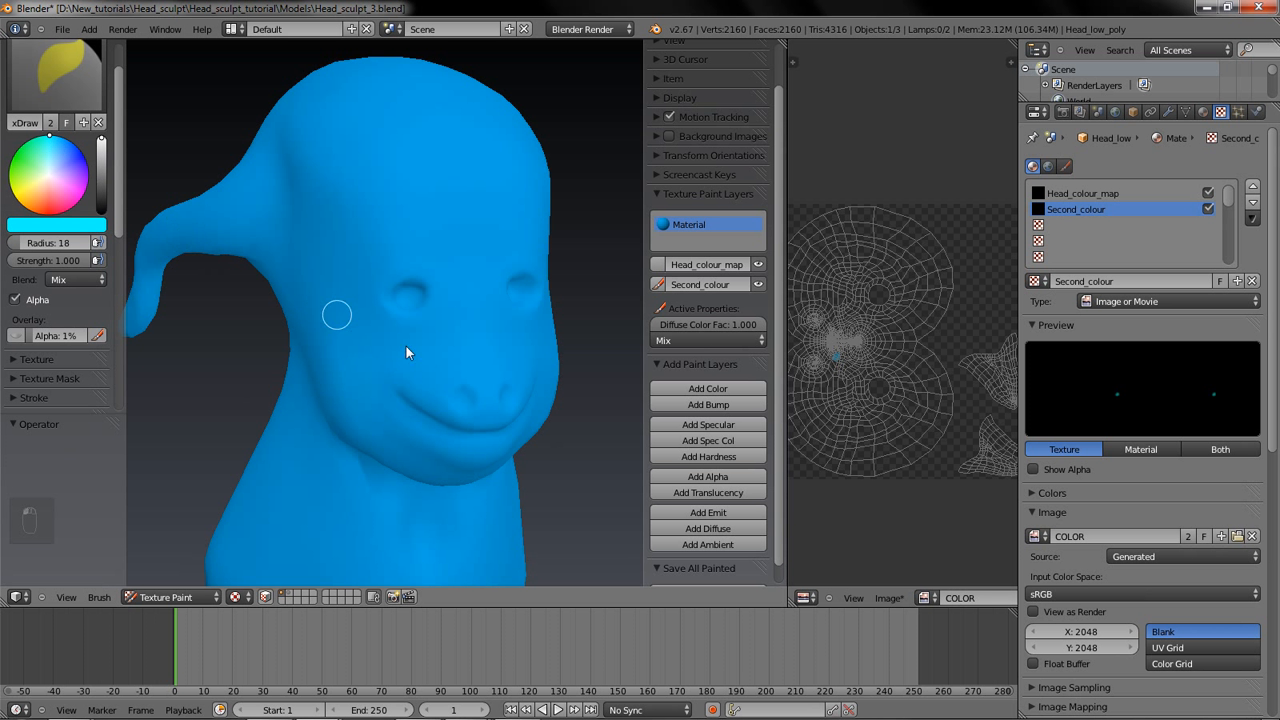
{"action": "mouse_move", "coordinate": [360, 380]}
{"action": "left_mouse_down"}
{"action": "mouse_move", "coordinate": [357, 403]}
{"action": "mouse_move", "coordinate": [372, 370]}
{"action": "left_mouse_up"}
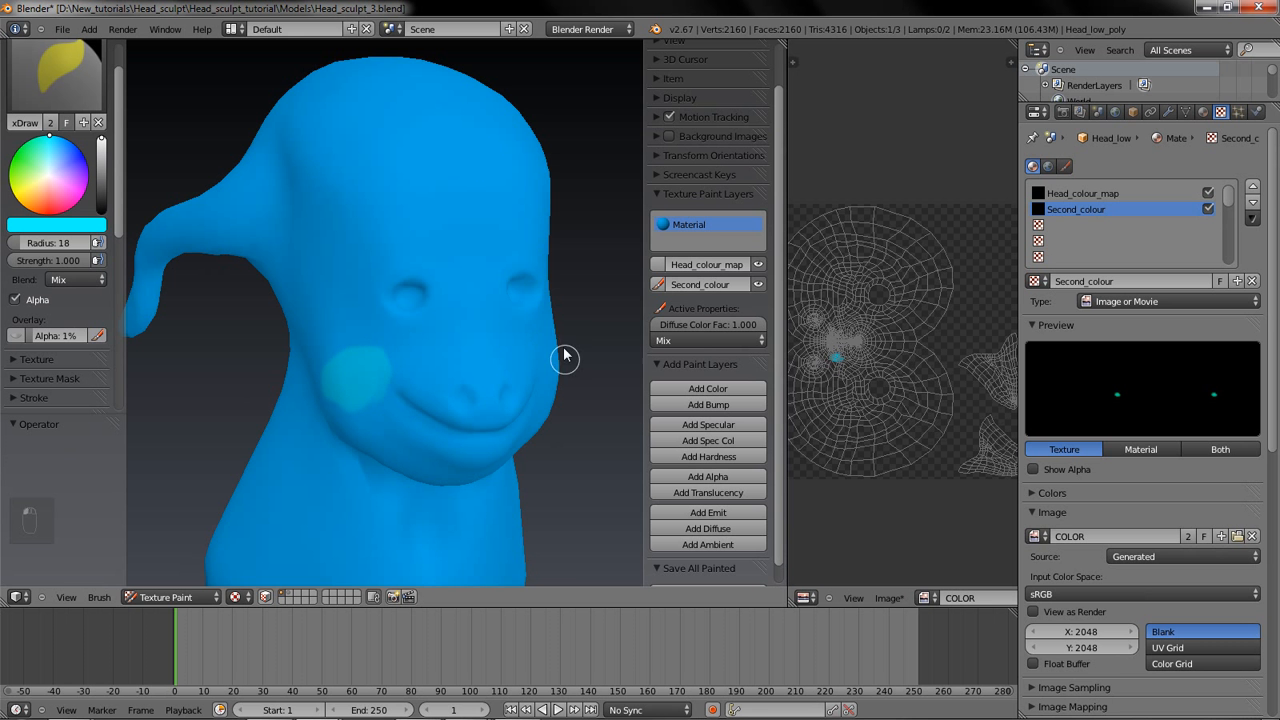
Step: Try the cyan brush on the forehead from the front, and undo the recent strokes there and on the cheek
{"action": "middle_click_drag", "start_coordinate": [589, 320], "coordinate": [529, 289]}
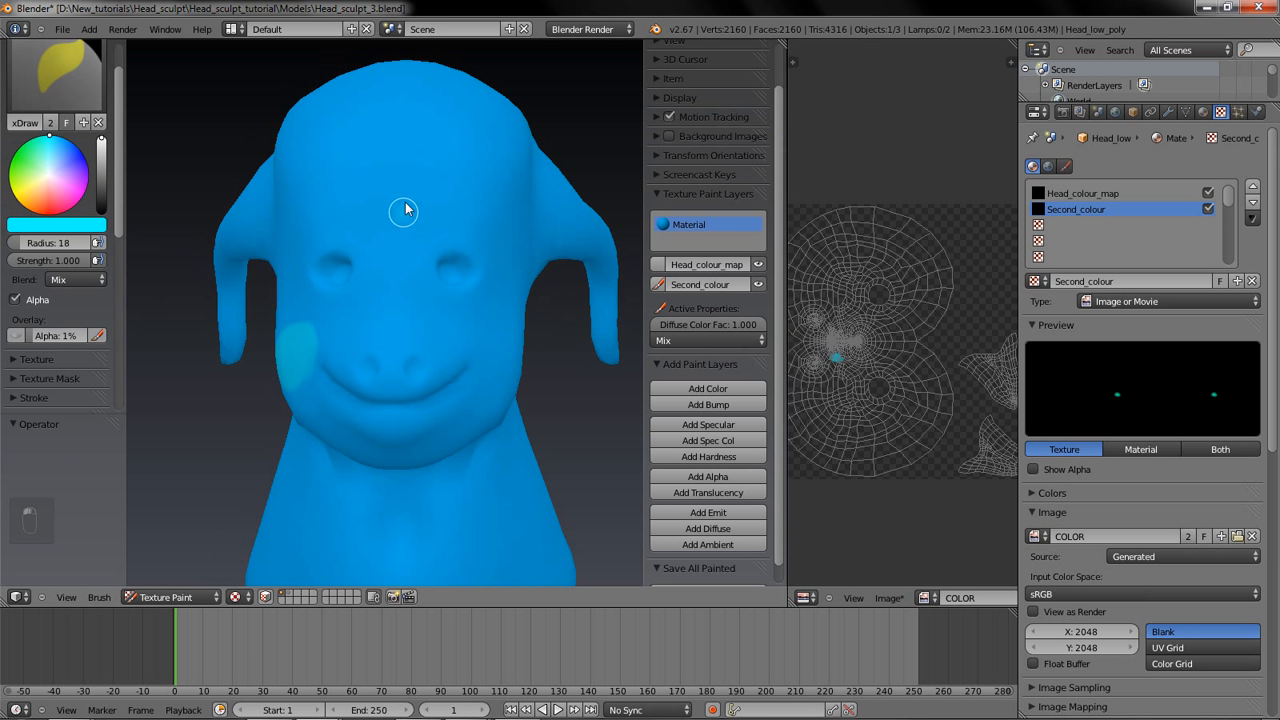
{"action": "left_click", "coordinate": [341, 132]}
{"action": "key", "text": "ctrl+z"}
{"action": "key", "text": "ctrl+z"}
{"action": "key", "text": "ctrl+z"}
{"action": "key", "text": "ctrl+z"}
{"action": "key", "text": "ctrl+z"}
{"action": "key", "text": "ctrl+z"}
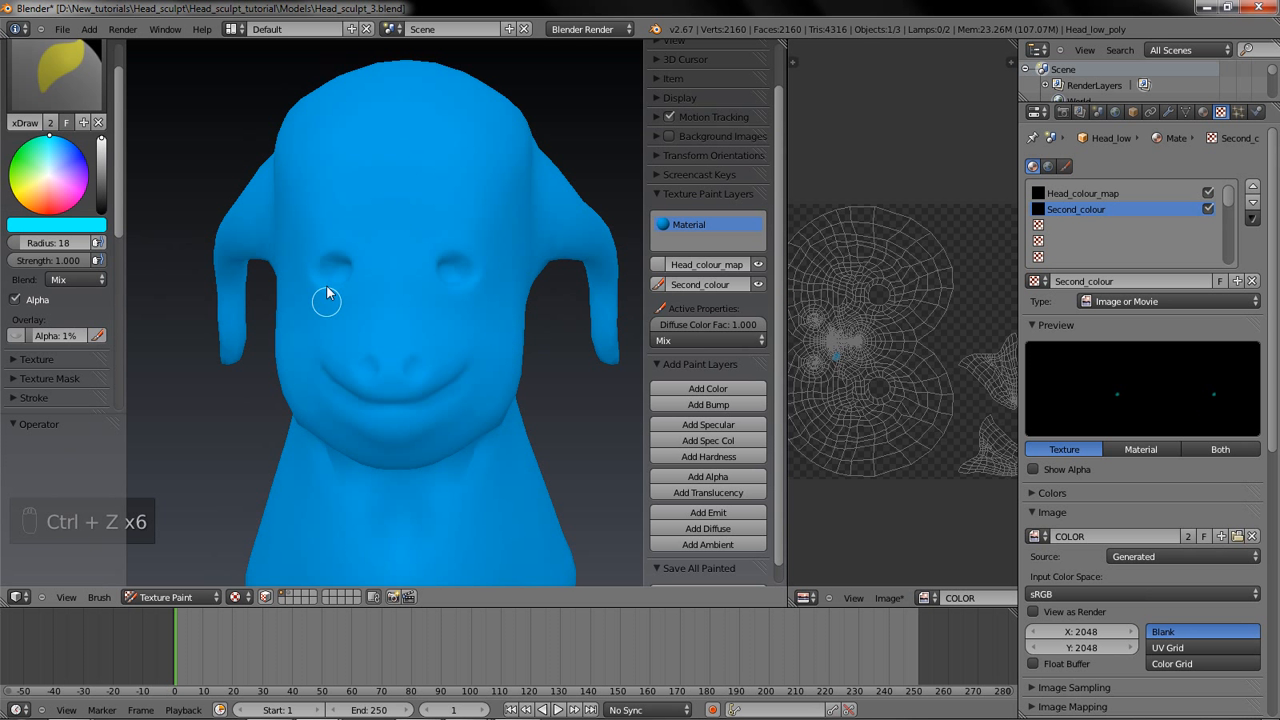
Step: Enlarge the brush radius to 90, and reduce it to 35
{"action": "key", "text": "f"}
{"action": "left_click", "coordinate": [391, 294]}
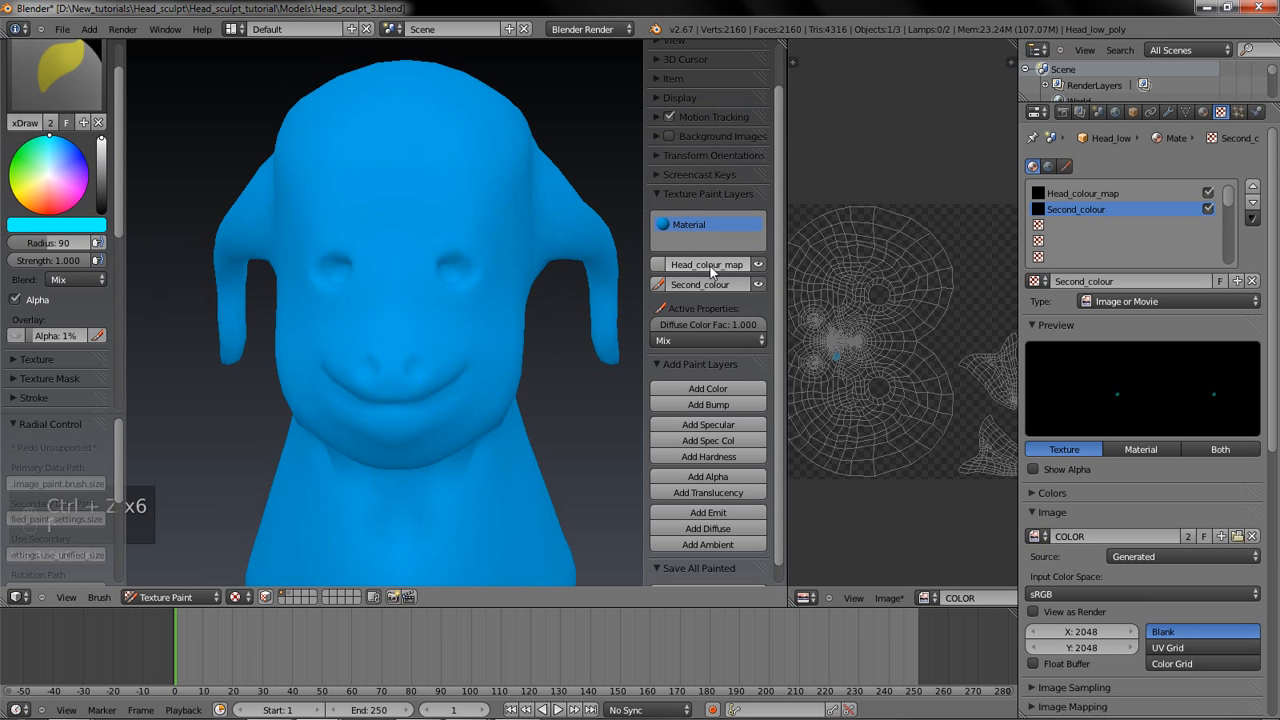
{"action": "key", "text": "f"}
{"action": "left_click", "coordinate": [432, 277]}
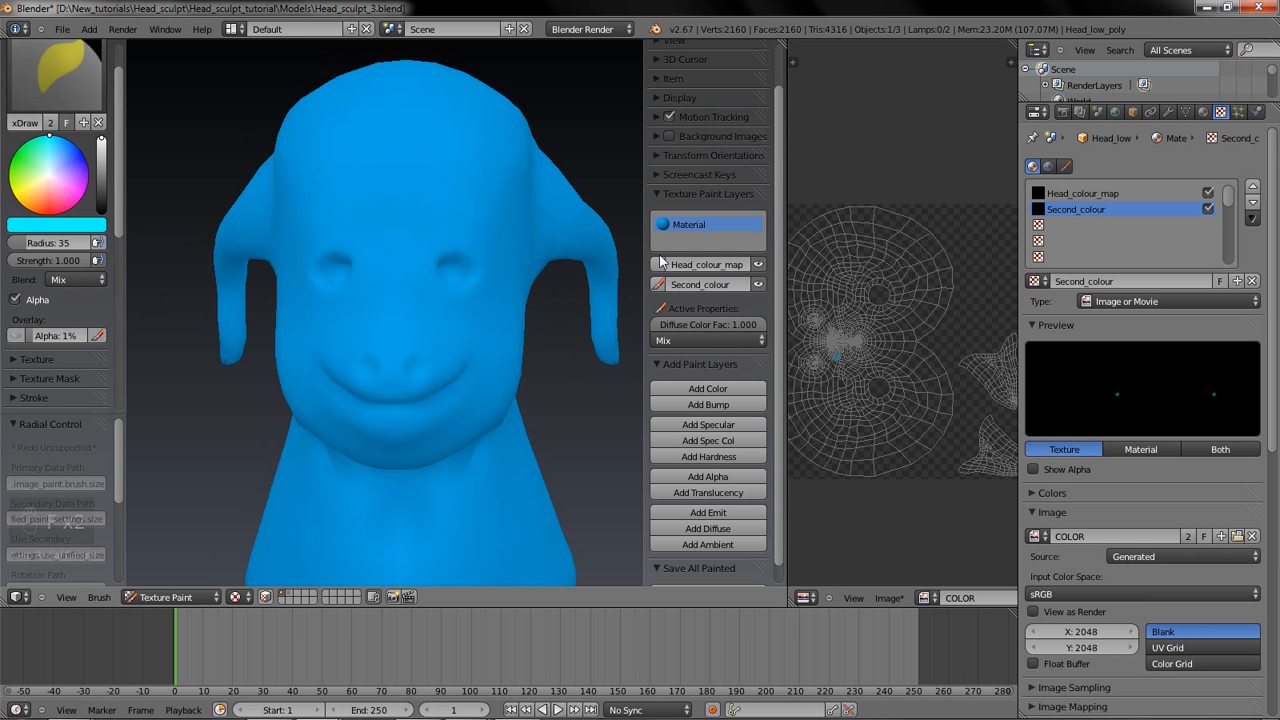
Step: Rename the Head_colour_map paint layer as Base_colour
{"action": "left_click", "coordinate": [727, 265]}
{"action": "type", "text": "Base_col"}
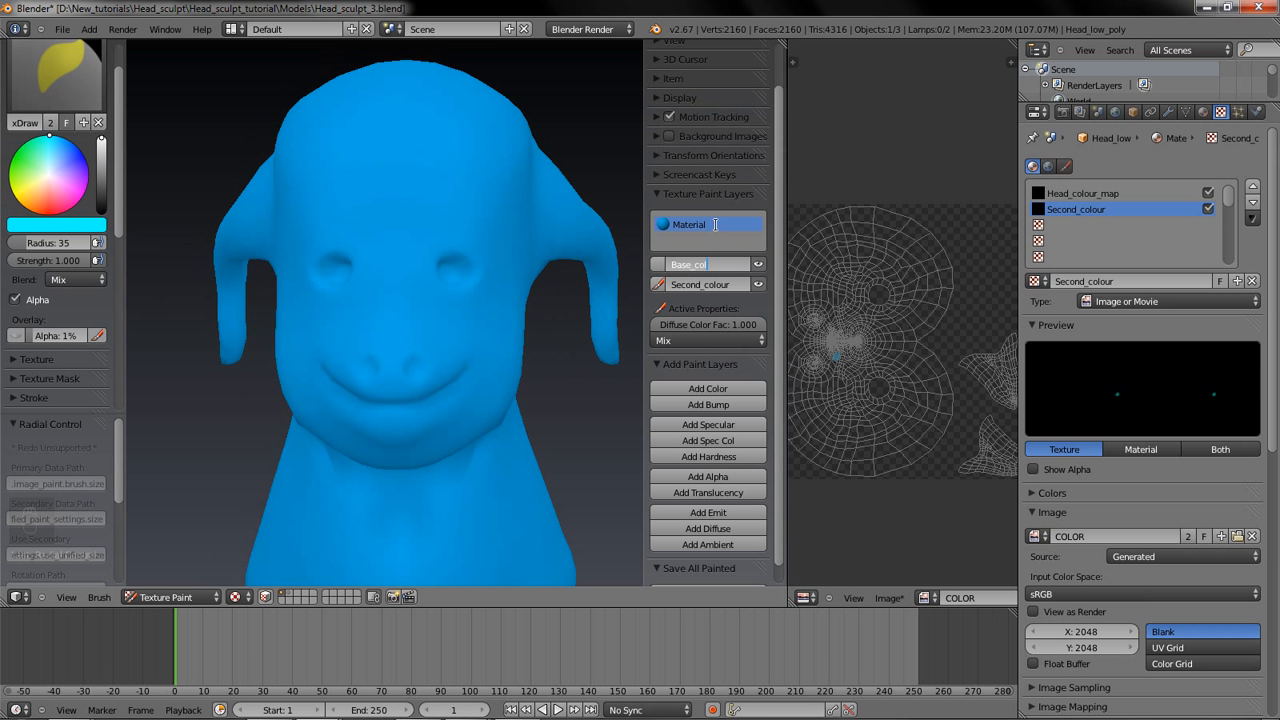
{"action": "type", "text": "our"}
{"action": "key", "text": "Return"}
Step: Add a Bump paint layer and display its NORMAL image in the image editor
{"action": "left_click", "coordinate": [700, 405]}
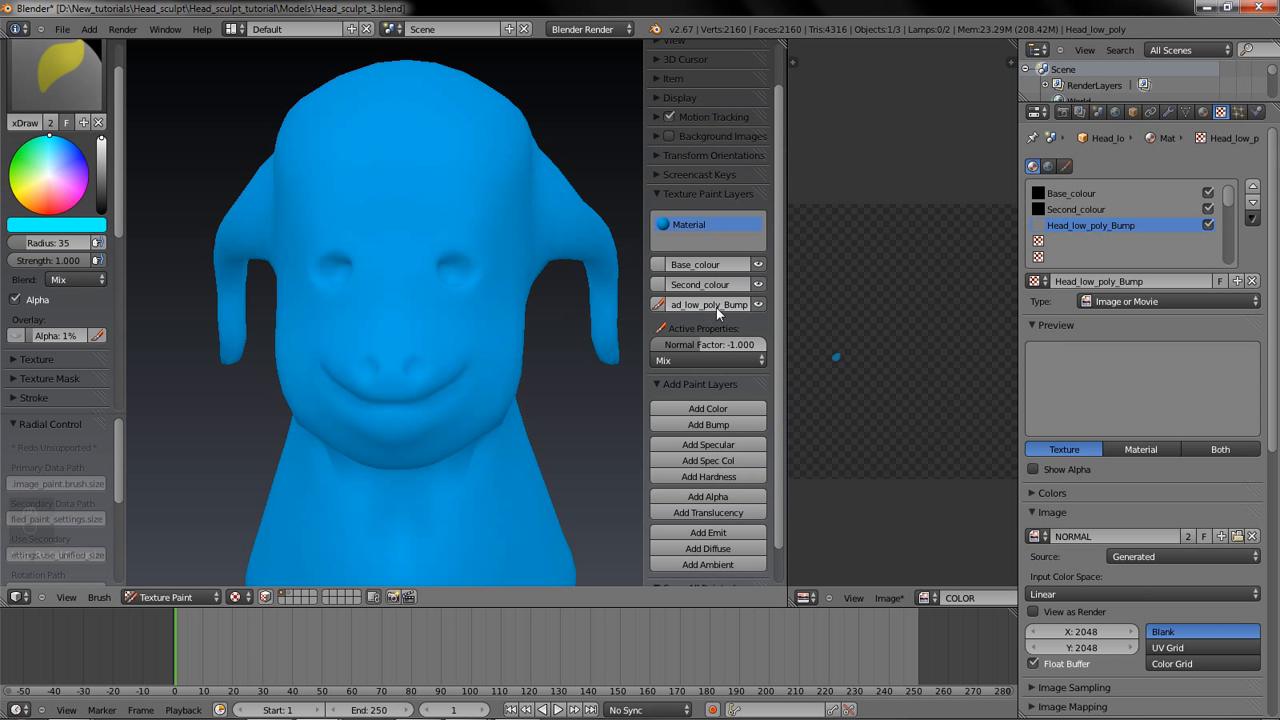
{"action": "left_click", "coordinate": [926, 597]}
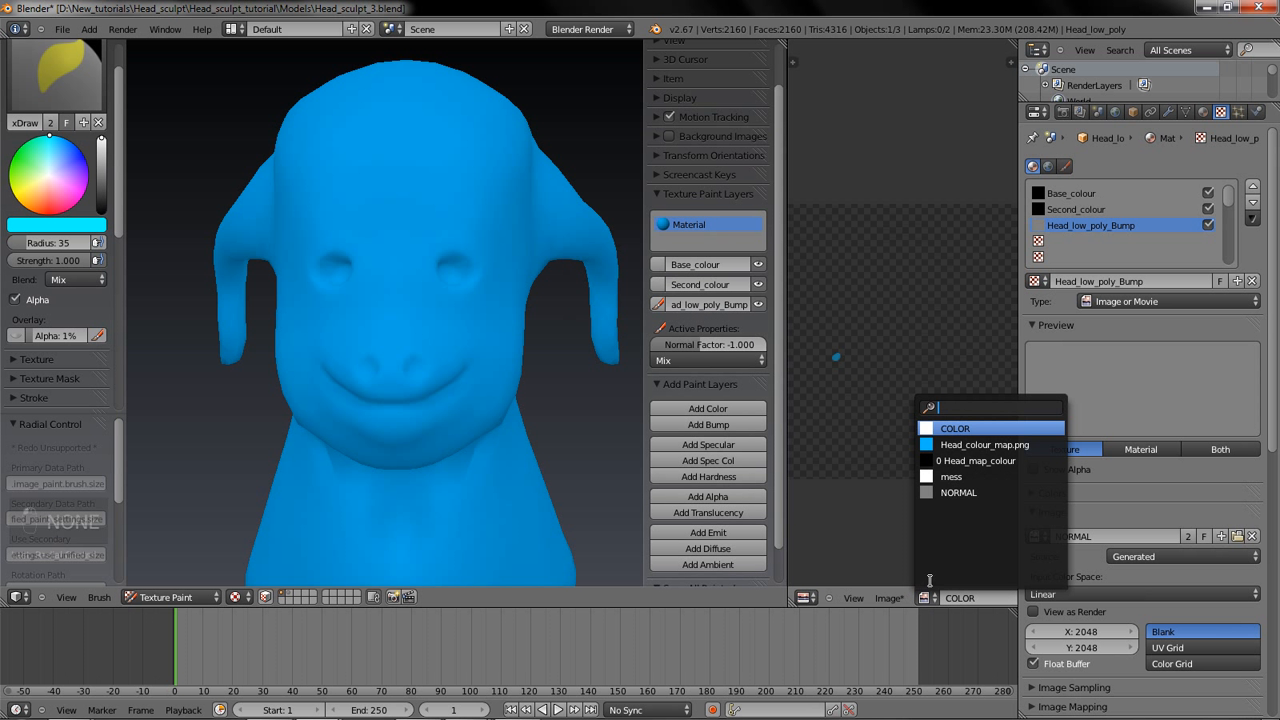
{"action": "left_click", "coordinate": [985, 493]}
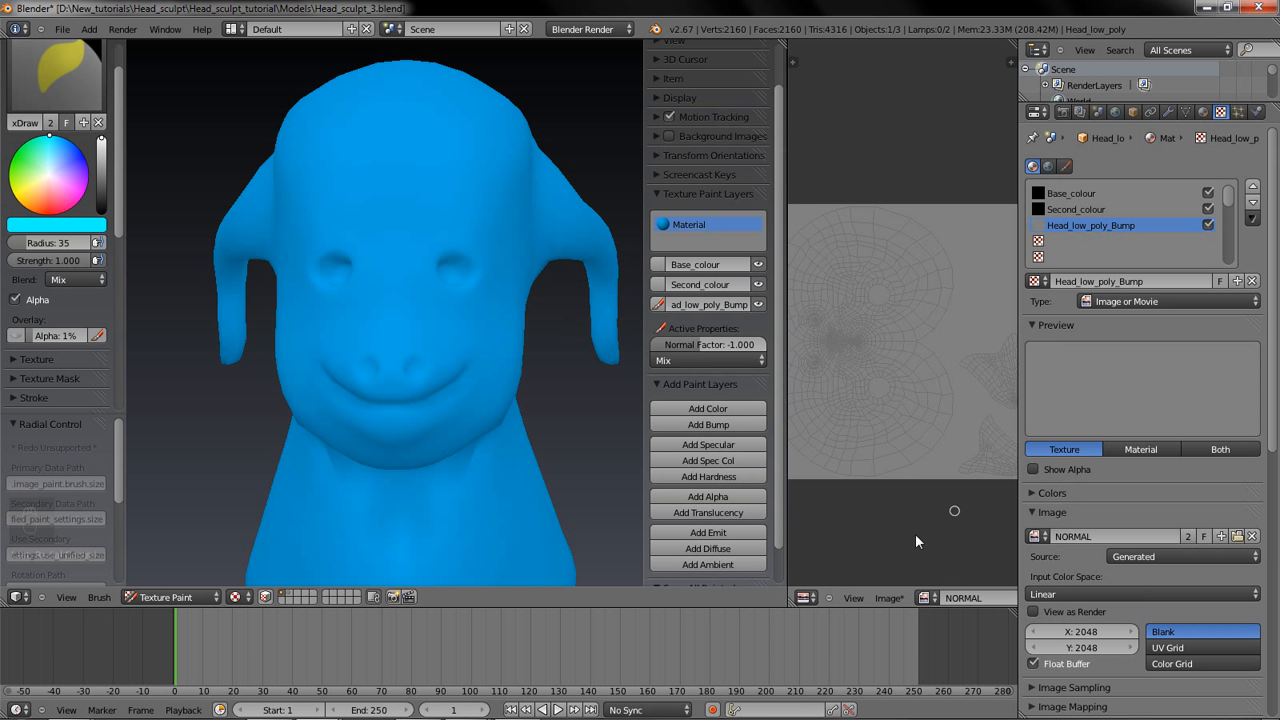
{"action": "mouse_move", "coordinate": [901, 530]}
{"action": "middle_mouse_down"}
{"action": "mouse_move", "coordinate": [949, 529]}
{"action": "mouse_move", "coordinate": [831, 523]}
{"action": "mouse_move", "coordinate": [905, 522]}
{"action": "middle_mouse_up"}
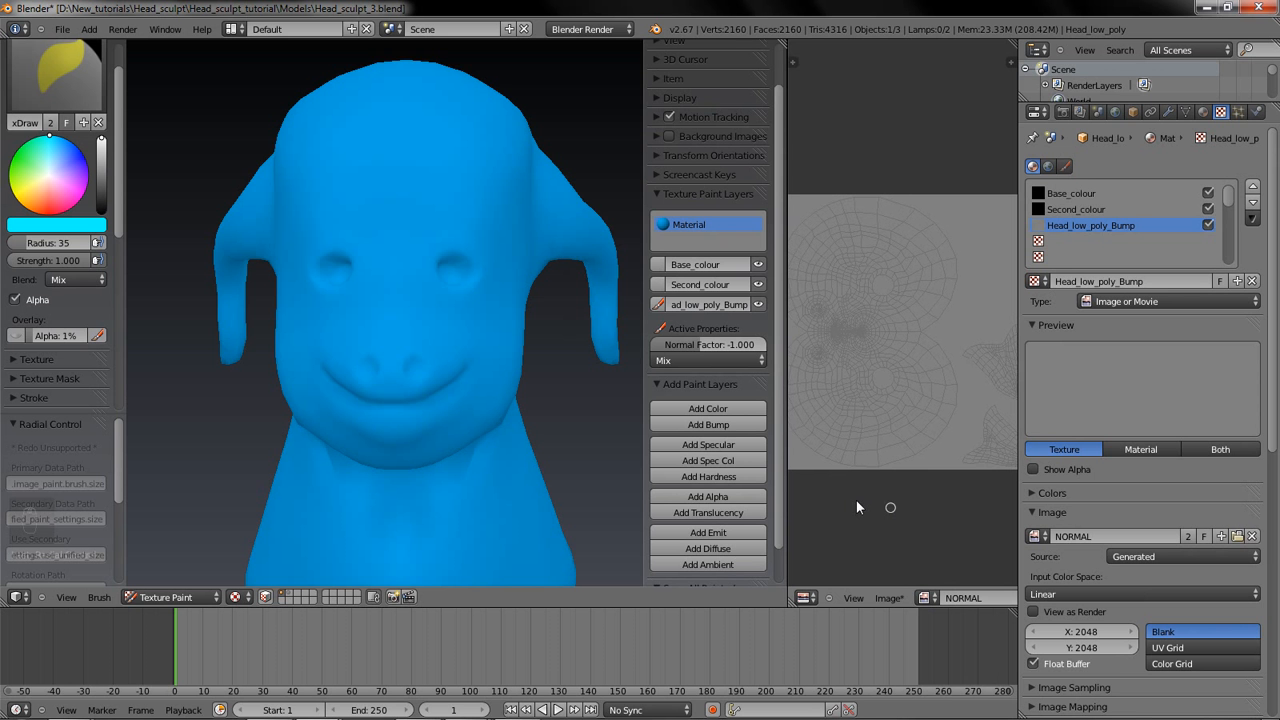
Step: Make Second_colour the active paint layer and display the COLOR image in the image editor
{"action": "left_click", "coordinate": [656, 284]}
{"action": "left_click", "coordinate": [926, 598]}
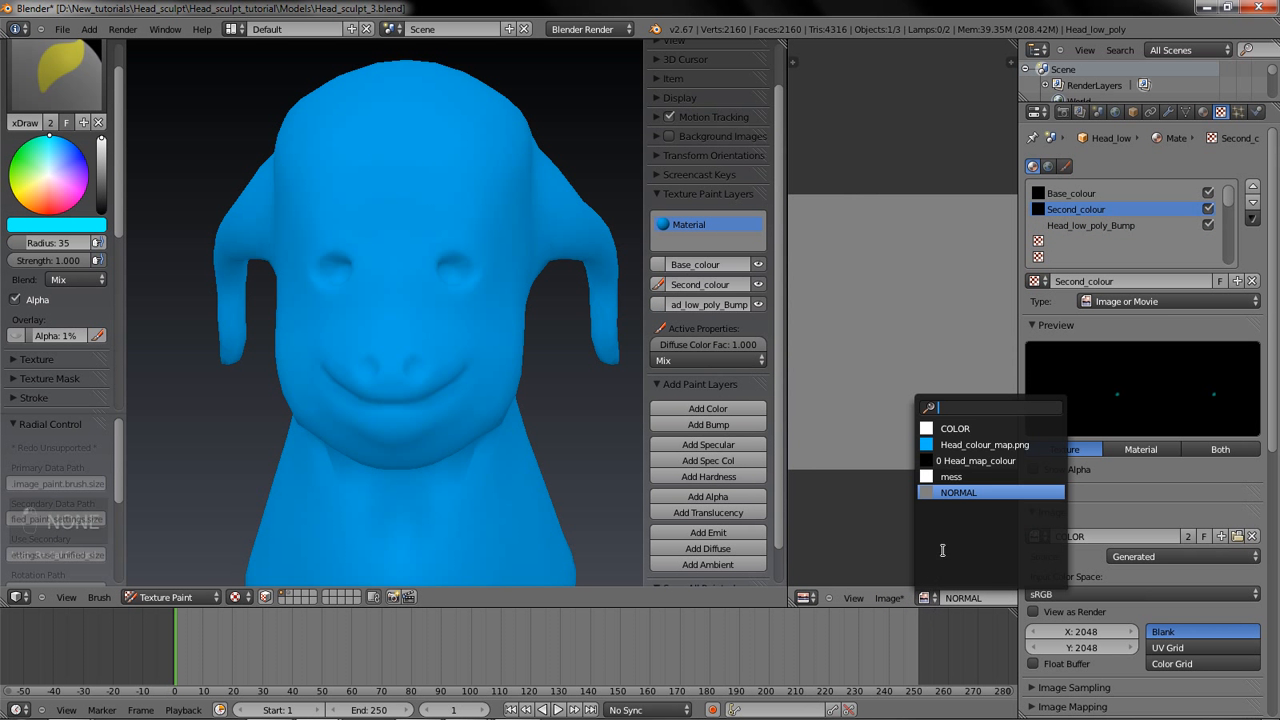
{"action": "left_click", "coordinate": [969, 427]}
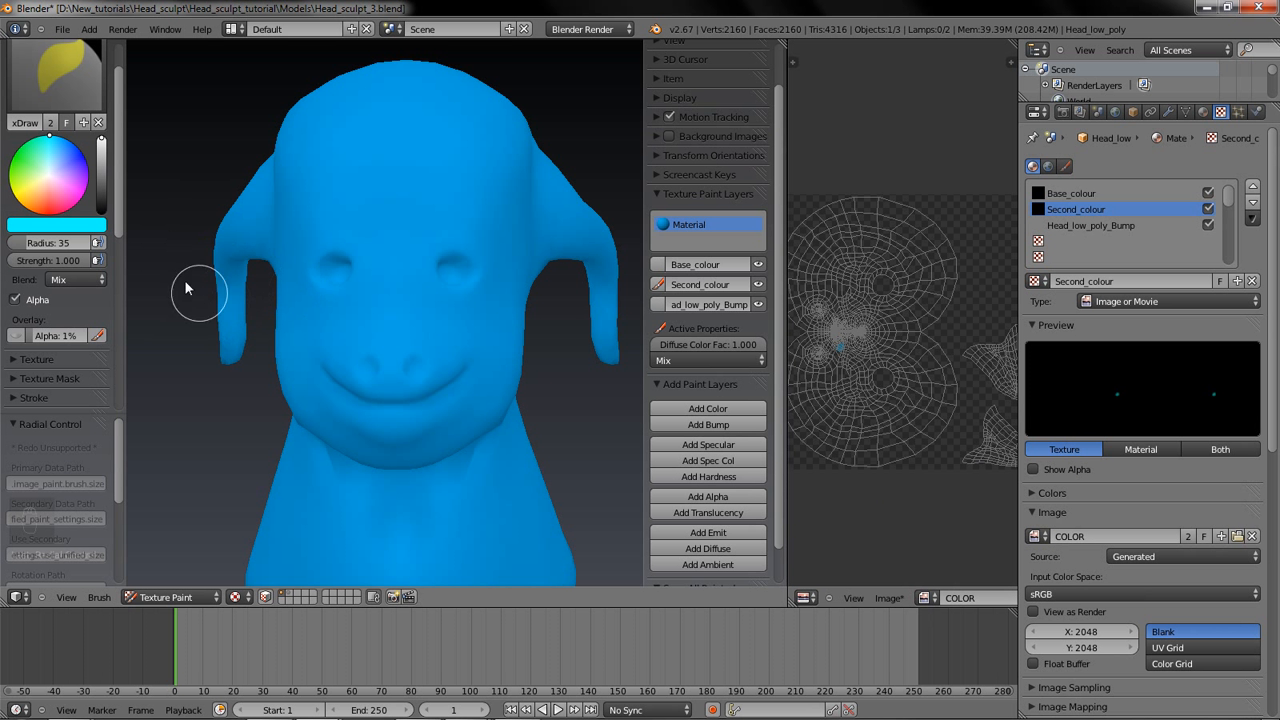
Step: Set the brush radius to 46 and paint a cyan stroke down the front of the neck
{"action": "key", "text": "f"}
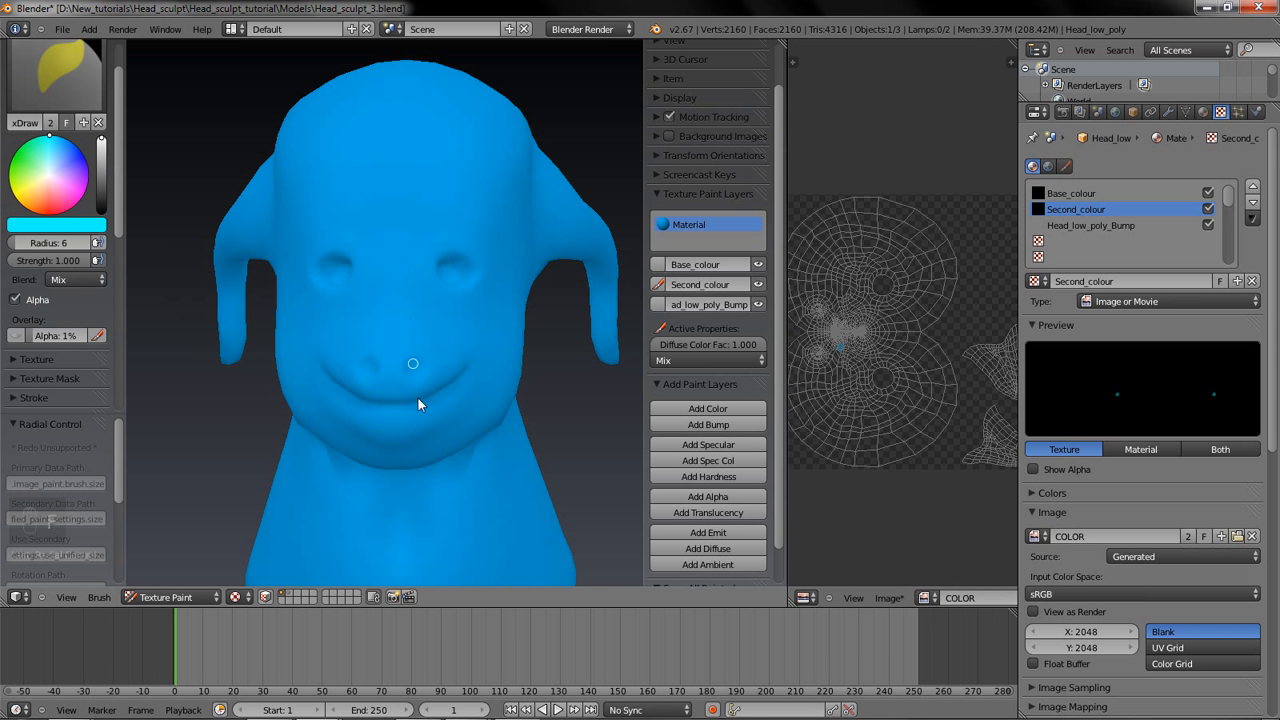
{"action": "middle_click_drag", "start_coordinate": [560, 412], "coordinate": [492, 287]}
{"action": "key", "text": "f"}
{"action": "left_click", "coordinate": [383, 312]}
{"action": "left_click_drag", "start_coordinate": [428, 262], "coordinate": [374, 442]}
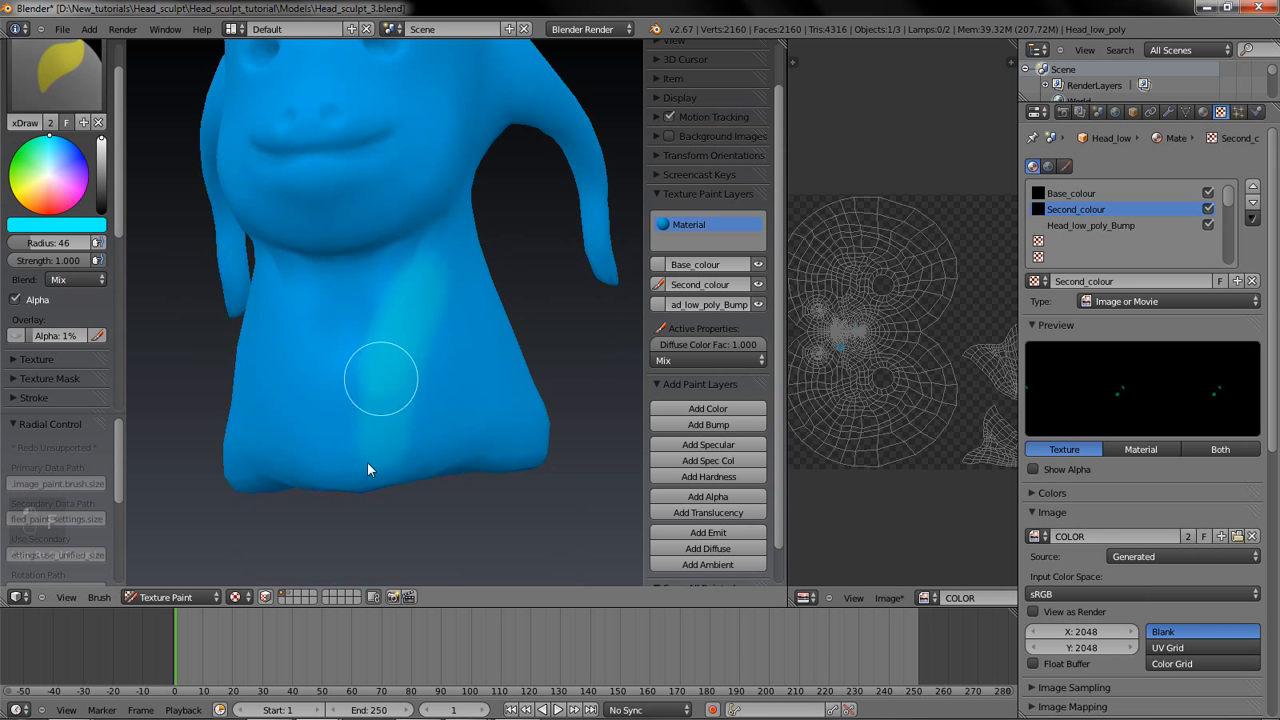
Step: Extend the cyan stroke into a zigzag band around the side of the neck
{"action": "mouse_move", "coordinate": [320, 514]}
{"action": "middle_mouse_down"}
{"action": "mouse_move", "coordinate": [403, 563]}
{"action": "mouse_move", "coordinate": [325, 365]}
{"action": "middle_mouse_up"}
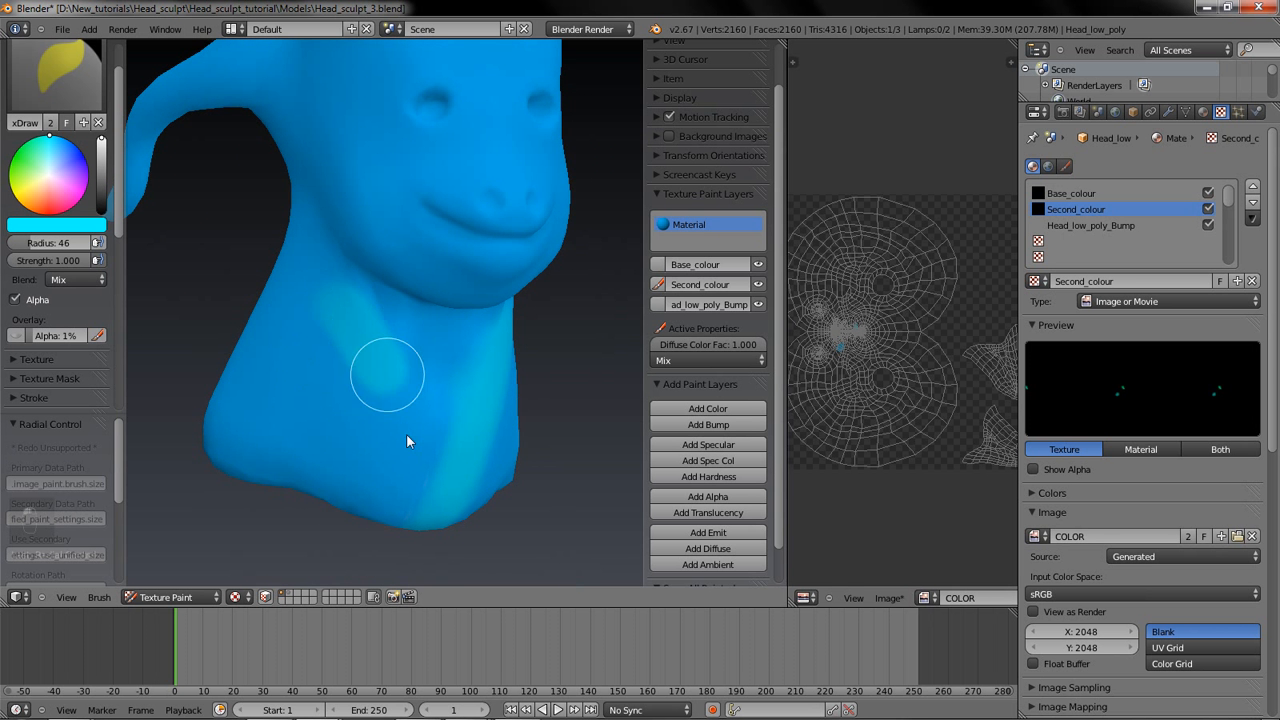
{"action": "left_click_drag", "start_coordinate": [415, 490], "coordinate": [284, 306]}
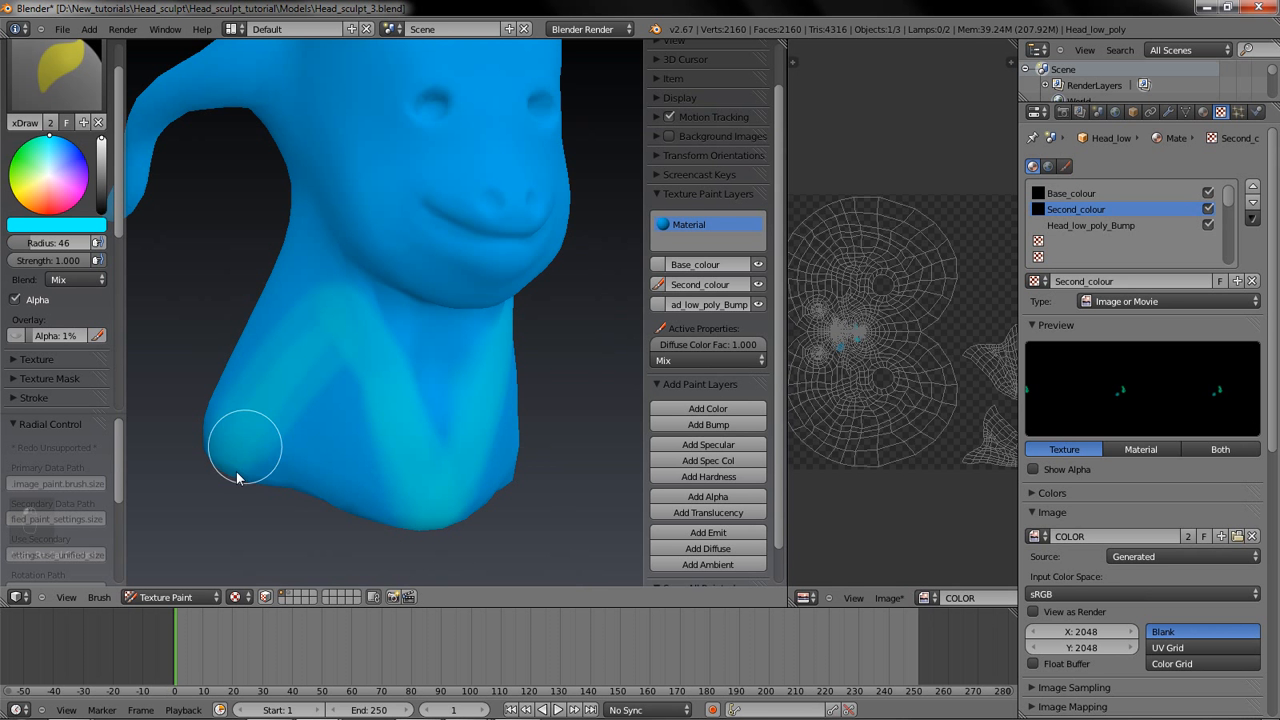
{"action": "mouse_move", "coordinate": [351, 557]}
{"action": "middle_mouse_down"}
{"action": "mouse_move", "coordinate": [240, 580]}
{"action": "mouse_move", "coordinate": [451, 327]}
{"action": "middle_mouse_up"}
{"action": "mouse_move", "coordinate": [451, 327]}
{"action": "left_mouse_down"}
{"action": "mouse_move", "coordinate": [543, 429]}
{"action": "mouse_move", "coordinate": [541, 469]}
{"action": "left_mouse_up"}
Step: Keep the TexDraw brush and thicken the cyan band on the side of the neck, extending it up towards the jaw
{"action": "left_click", "coordinate": [72, 86]}
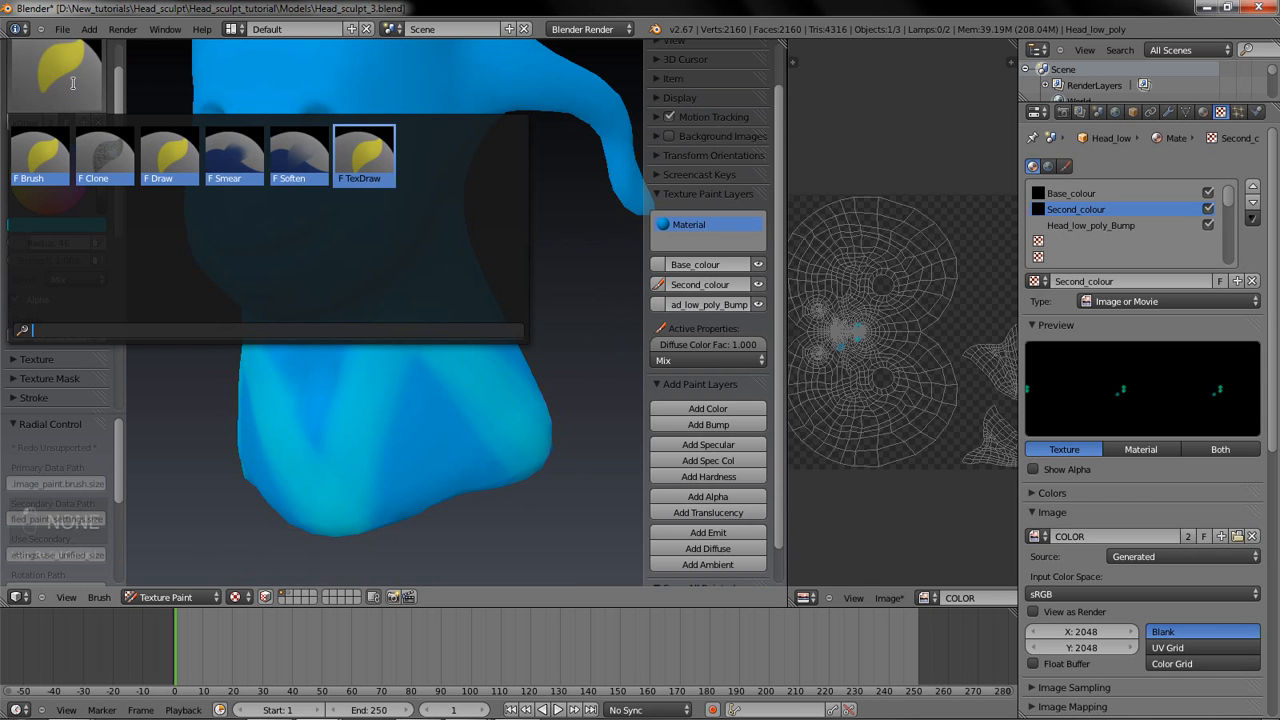
{"action": "mouse_move", "coordinate": [200, 490]}
{"action": "middle_mouse_down"}
{"action": "mouse_move", "coordinate": [411, 500]}
{"action": "mouse_move", "coordinate": [370, 527]}
{"action": "mouse_move", "coordinate": [268, 410]}
{"action": "middle_mouse_up"}
{"action": "mouse_move", "coordinate": [224, 530]}
{"action": "middle_mouse_down"}
{"action": "mouse_move", "coordinate": [265, 545]}
{"action": "mouse_move", "coordinate": [394, 252]}
{"action": "mouse_move", "coordinate": [423, 324]}
{"action": "middle_mouse_up"}
{"action": "left_click_drag", "start_coordinate": [423, 326], "coordinate": [390, 232]}
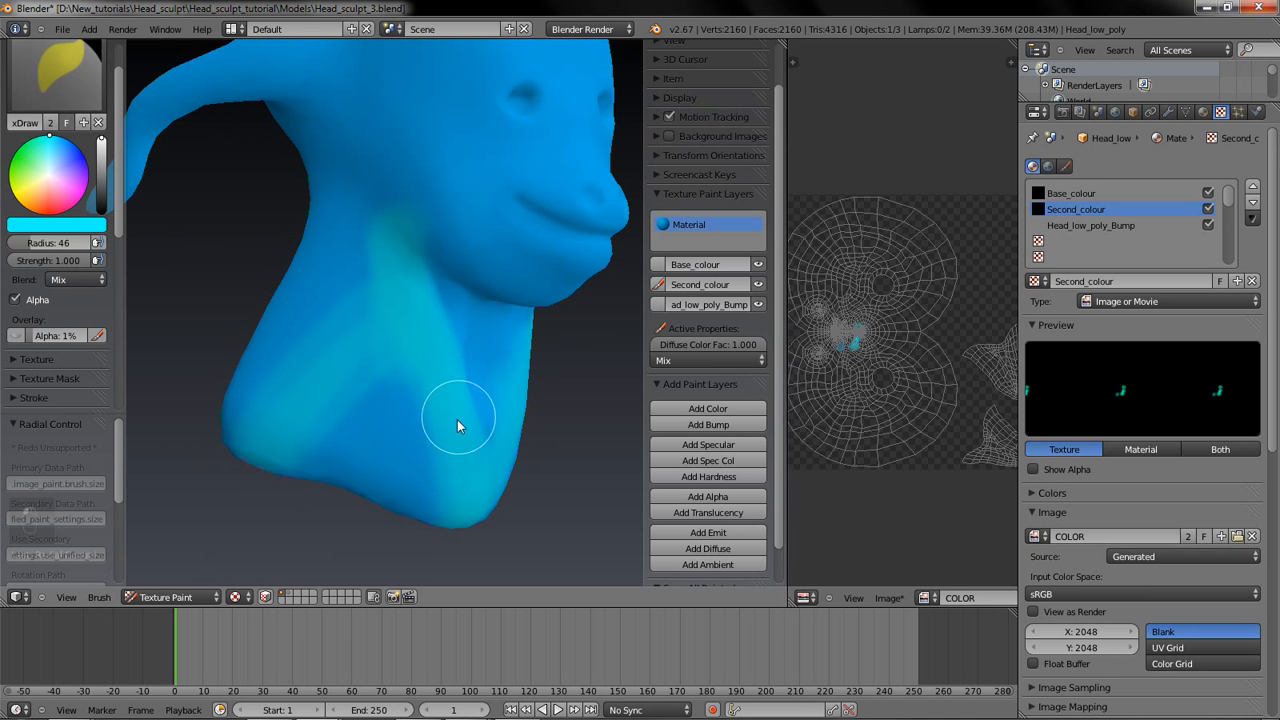
Step: Extend the cyan band from the side of the neck up behind the jaw towards the base of the ear
{"action": "mouse_move", "coordinate": [331, 531]}
{"action": "middle_mouse_down"}
{"action": "mouse_move", "coordinate": [206, 560]}
{"action": "mouse_move", "coordinate": [439, 220]}
{"action": "middle_mouse_up"}
{"action": "left_click_drag", "start_coordinate": [391, 320], "coordinate": [409, 289]}
{"action": "middle_click_drag", "start_coordinate": [534, 246], "coordinate": [348, 238]}
{"action": "mouse_move", "coordinate": [350, 150]}
{"action": "left_mouse_down"}
{"action": "mouse_move", "coordinate": [290, 249]}
{"action": "mouse_move", "coordinate": [302, 311]}
{"action": "mouse_move", "coordinate": [283, 343]}
{"action": "left_mouse_up"}
{"action": "middle_click_drag", "start_coordinate": [334, 334], "coordinate": [428, 251]}
{"action": "mouse_move", "coordinate": [361, 137]}
{"action": "left_mouse_down"}
{"action": "mouse_move", "coordinate": [465, 282]}
{"action": "mouse_move", "coordinate": [412, 170]}
{"action": "mouse_move", "coordinate": [310, 328]}
{"action": "left_mouse_up"}
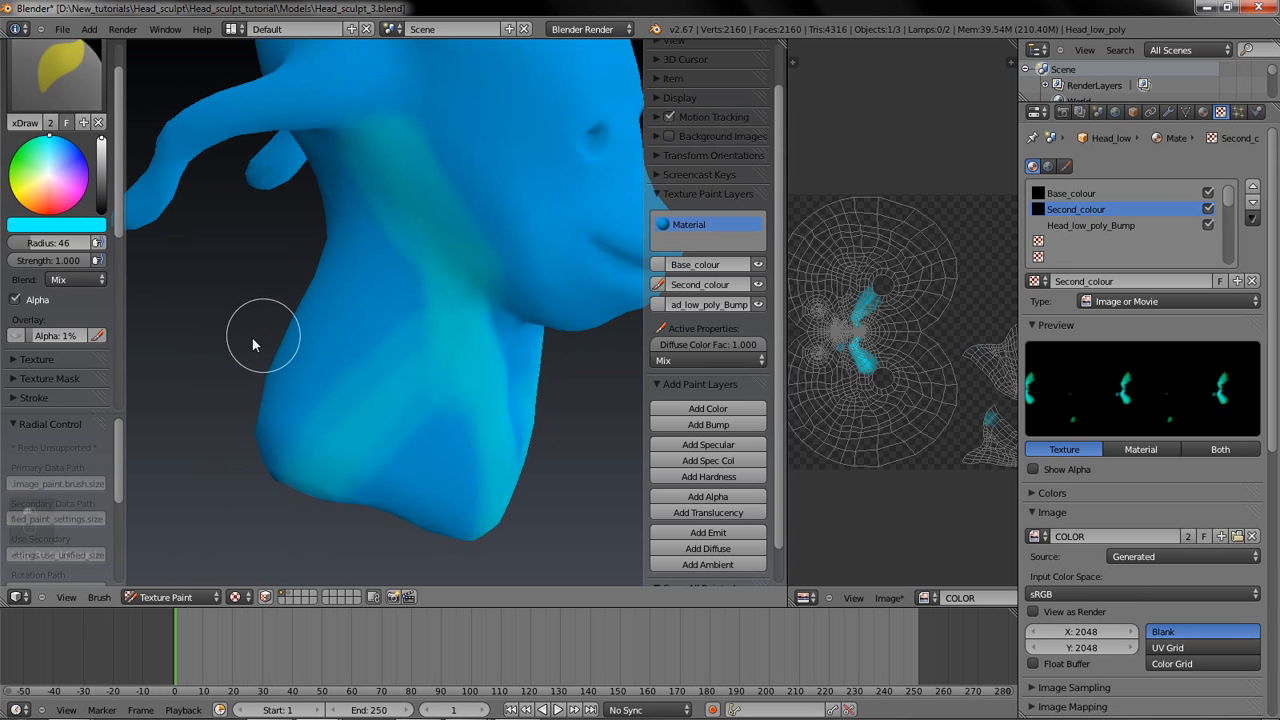
{"action": "middle_click_drag", "start_coordinate": [252, 337], "coordinate": [115, 310]}
{"action": "mouse_move", "coordinate": [525, 242]}
{"action": "middle_mouse_down"}
{"action": "mouse_move", "coordinate": [445, 274]}
{"action": "mouse_move", "coordinate": [416, 251]}
{"action": "middle_mouse_up"}
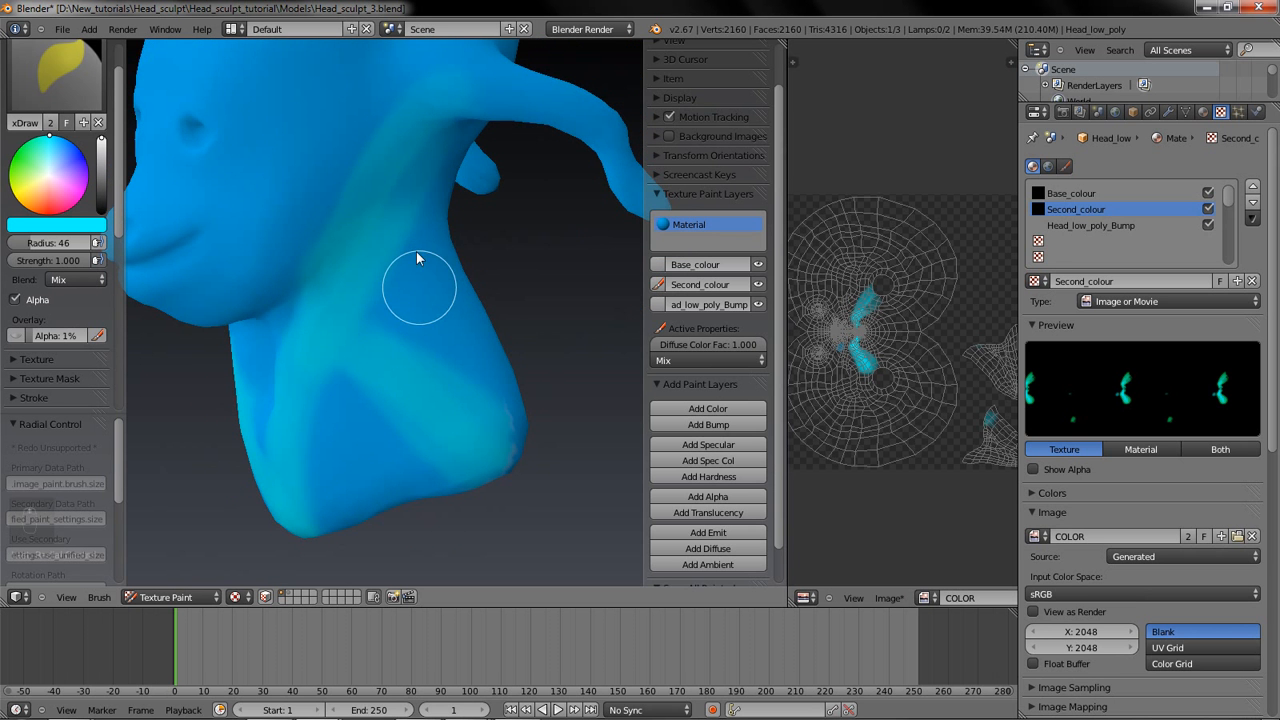
Step: Undo the last two strokes and try a cyan stroke from the base of the ear along its length
{"action": "mouse_move", "coordinate": [293, 455]}
{"action": "middle_mouse_down"}
{"action": "mouse_move", "coordinate": [374, 536]}
{"action": "mouse_move", "coordinate": [389, 485]}
{"action": "middle_mouse_up"}
{"action": "key", "text": "ctrl+z"}
{"action": "key", "text": "ctrl+z"}
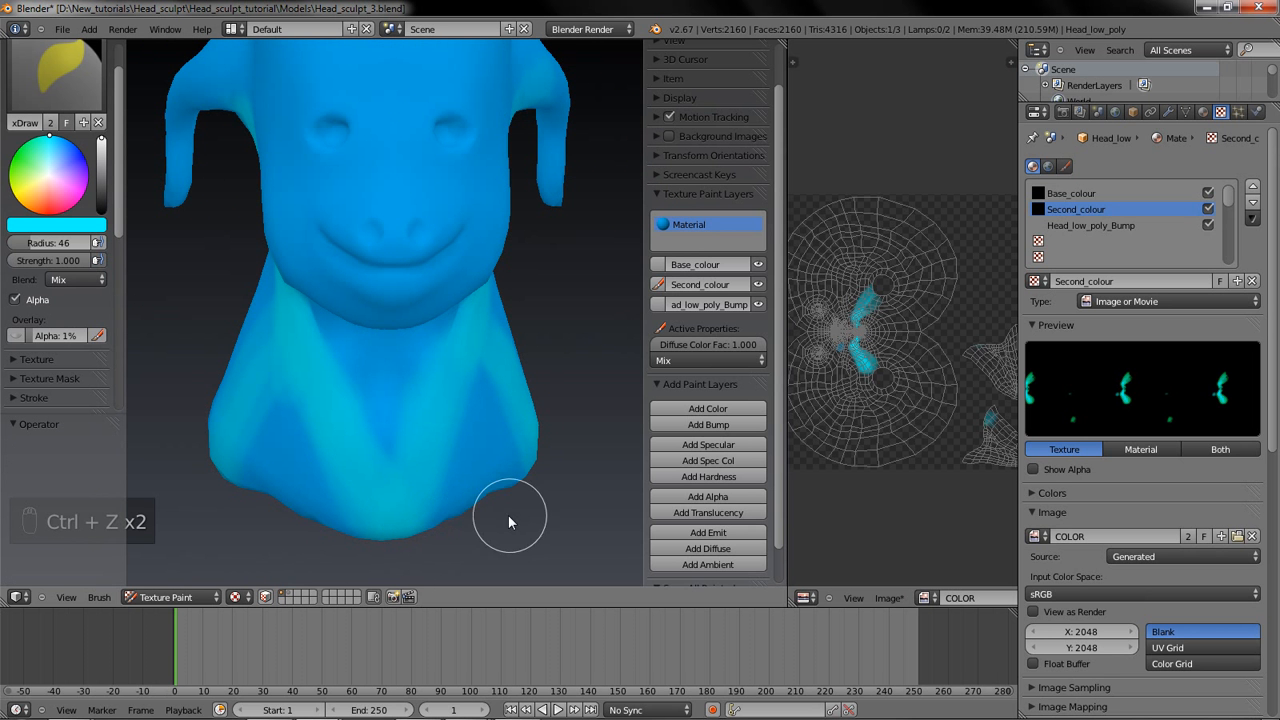
{"action": "mouse_move", "coordinate": [549, 271]}
{"action": "middle_mouse_down"}
{"action": "mouse_move", "coordinate": [537, 389]}
{"action": "mouse_move", "coordinate": [427, 364]}
{"action": "mouse_move", "coordinate": [454, 224]}
{"action": "middle_mouse_up"}
{"action": "mouse_move", "coordinate": [442, 214]}
{"action": "left_mouse_down"}
{"action": "mouse_move", "coordinate": [615, 312]}
{"action": "mouse_move", "coordinate": [598, 282]}
{"action": "left_mouse_up"}
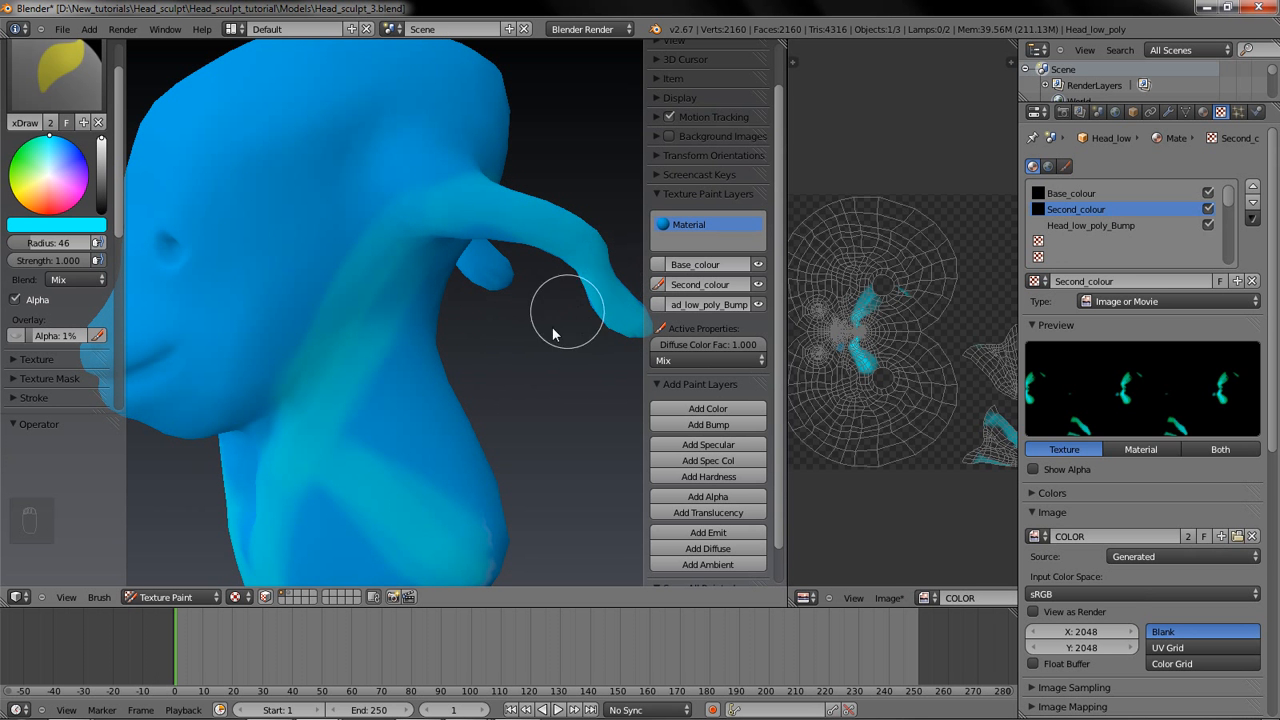
{"action": "key", "text": "ctrl+z"}
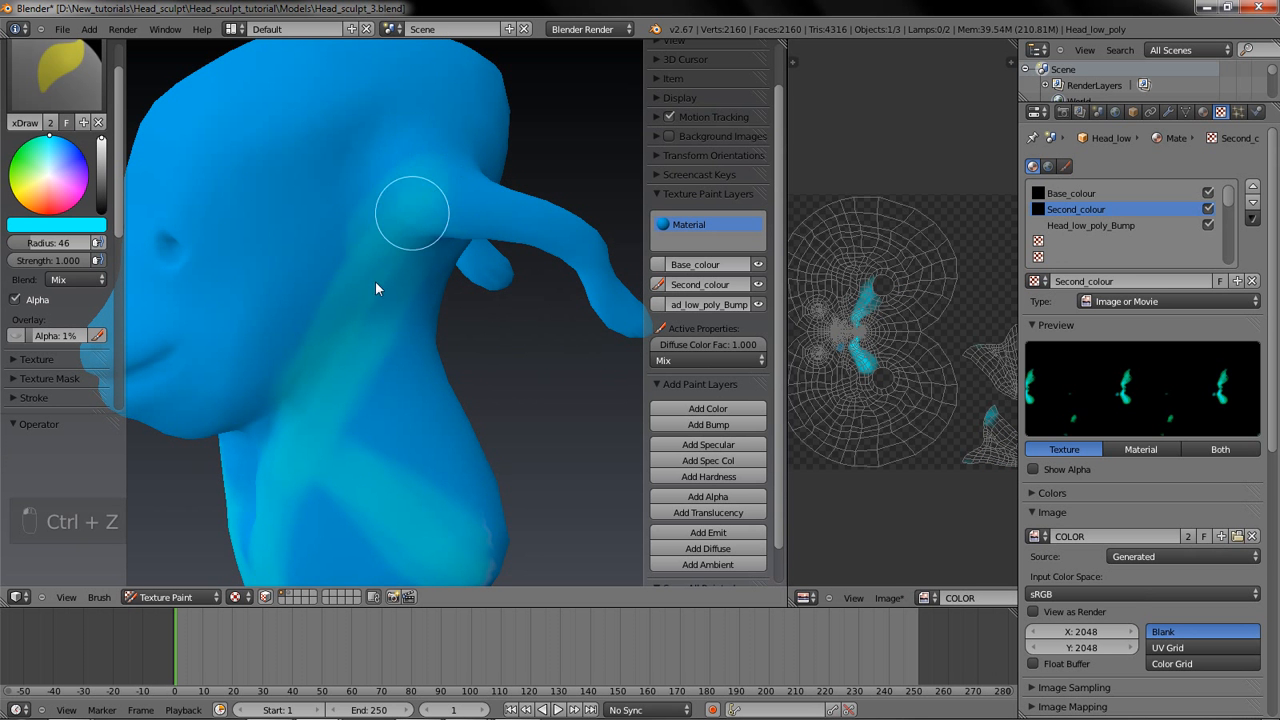
Step: Paint a cyan stripe along the middle of the back of the neck and head up to the crown, undoing the last stroke
{"action": "mouse_move", "coordinate": [329, 411]}
{"action": "middle_mouse_down"}
{"action": "mouse_move", "coordinate": [569, 406]}
{"action": "mouse_move", "coordinate": [430, 340]}
{"action": "middle_mouse_up"}
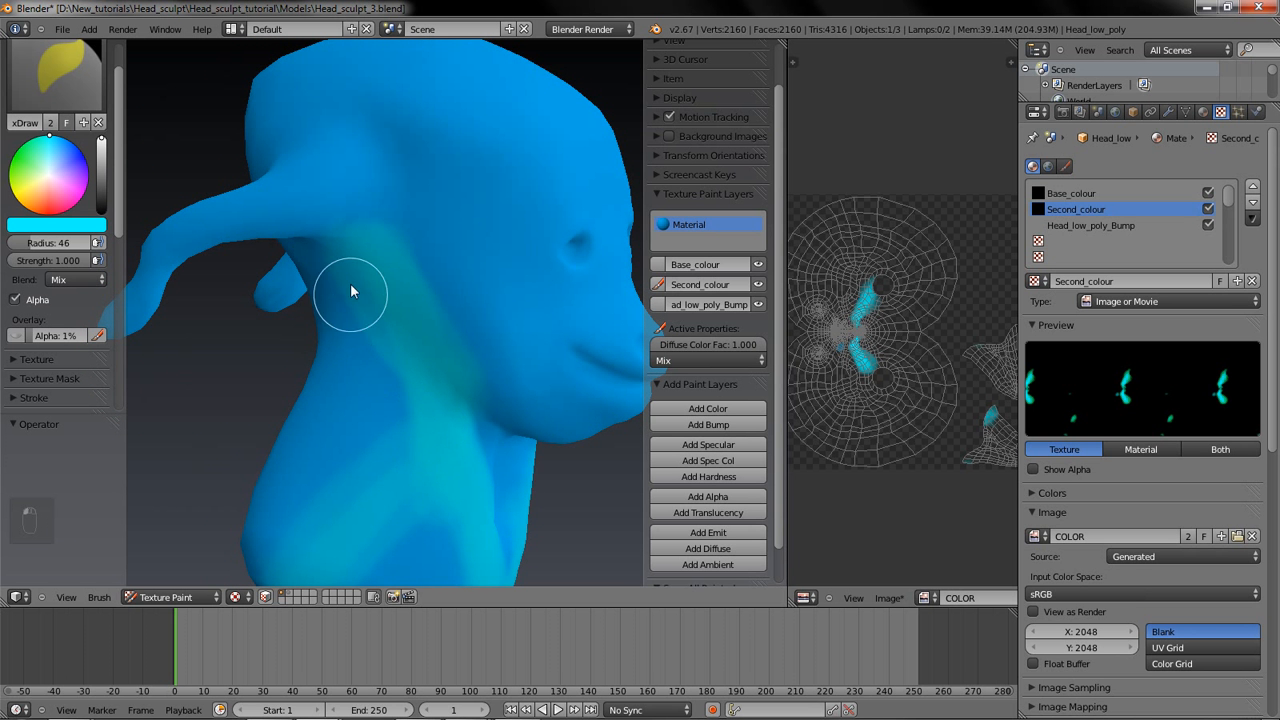
{"action": "mouse_move", "coordinate": [437, 447]}
{"action": "middle_mouse_down"}
{"action": "mouse_move", "coordinate": [357, 415]}
{"action": "mouse_move", "coordinate": [572, 443]}
{"action": "mouse_move", "coordinate": [640, 428]}
{"action": "middle_mouse_up"}
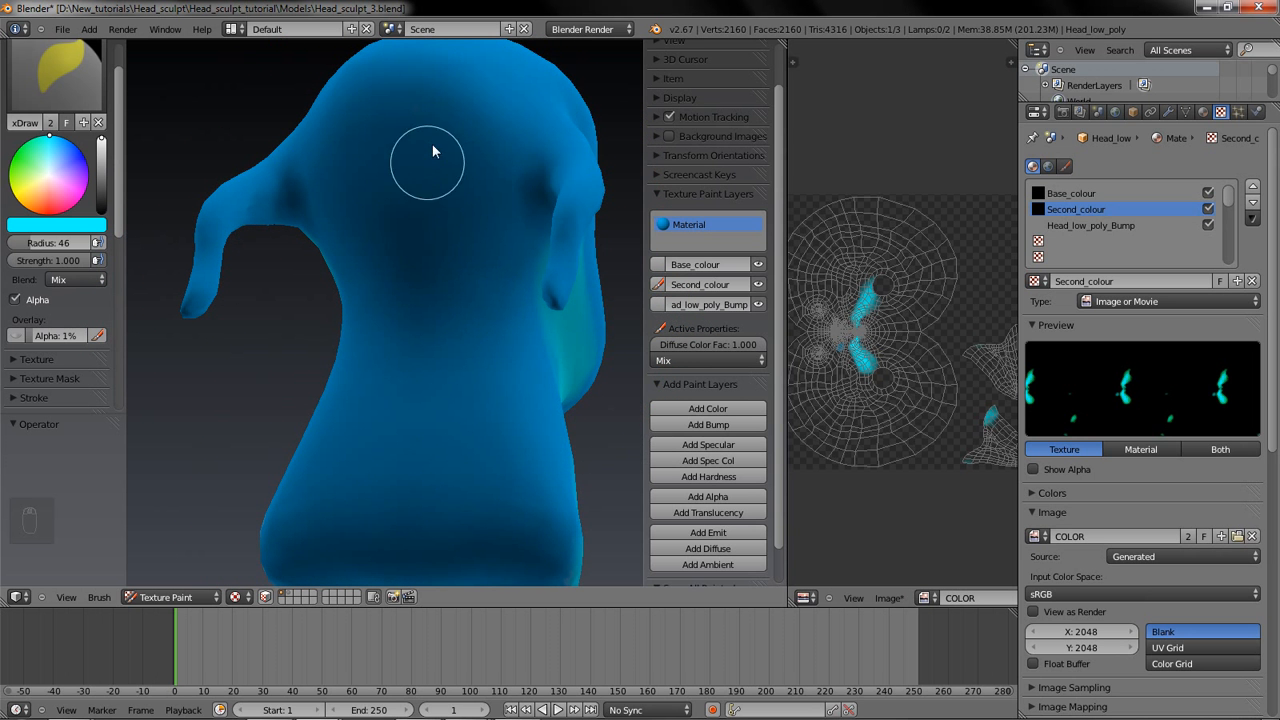
{"action": "left_click_drag", "start_coordinate": [405, 116], "coordinate": [400, 555]}
{"action": "mouse_move", "coordinate": [380, 375]}
{"action": "middle_mouse_down"}
{"action": "mouse_move", "coordinate": [412, 347]}
{"action": "mouse_move", "coordinate": [385, 307]}
{"action": "middle_mouse_up"}
{"action": "left_click_drag", "start_coordinate": [405, 240], "coordinate": [447, 135]}
{"action": "mouse_move", "coordinate": [514, 197]}
{"action": "middle_mouse_down"}
{"action": "mouse_move", "coordinate": [442, 307]}
{"action": "mouse_move", "coordinate": [308, 259]}
{"action": "mouse_move", "coordinate": [372, 192]}
{"action": "middle_mouse_up"}
{"action": "mouse_move", "coordinate": [372, 192]}
{"action": "left_mouse_down"}
{"action": "mouse_move", "coordinate": [469, 320]}
{"action": "mouse_move", "coordinate": [503, 411]}
{"action": "left_mouse_up"}
{"action": "mouse_move", "coordinate": [503, 411]}
{"action": "middle_mouse_down"}
{"action": "mouse_move", "coordinate": [423, 364]}
{"action": "mouse_move", "coordinate": [406, 311]}
{"action": "middle_mouse_up"}
{"action": "key", "text": "ctrl+z"}
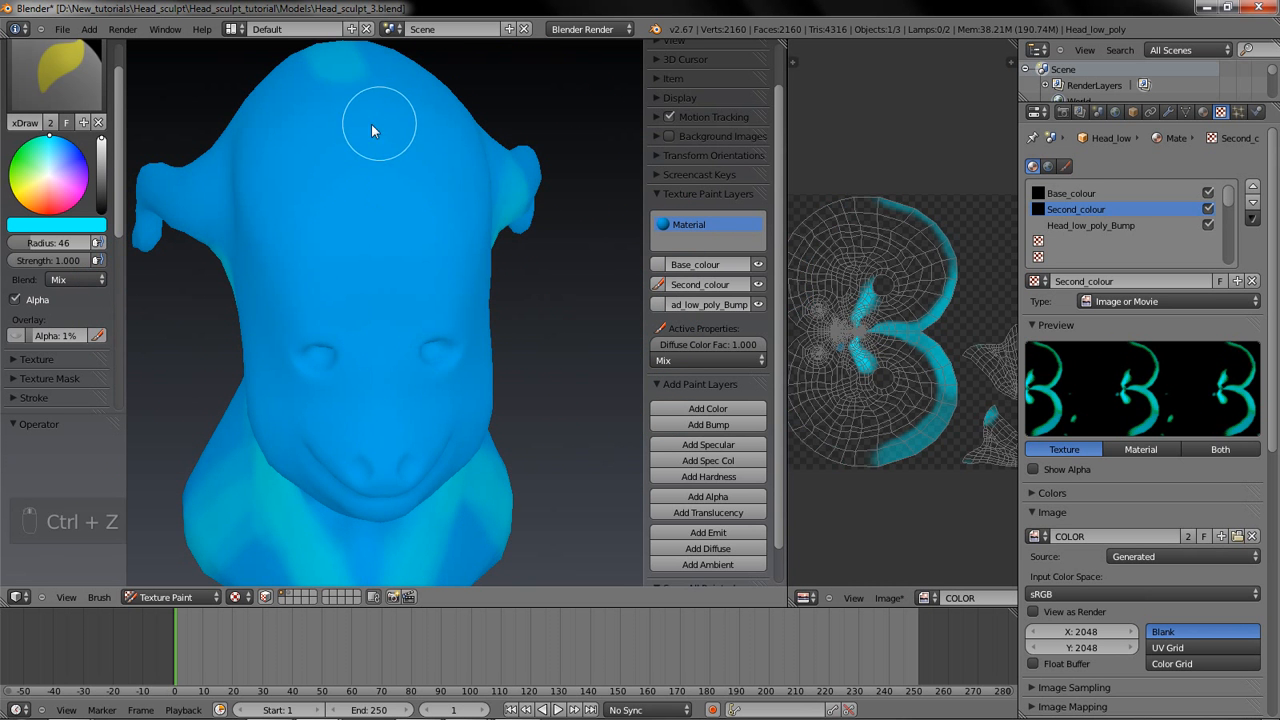
Step: Continue the cyan stripe from the crown down the forehead, between the eyes to the snout
{"action": "left_click_drag", "start_coordinate": [352, 158], "coordinate": [370, 301]}
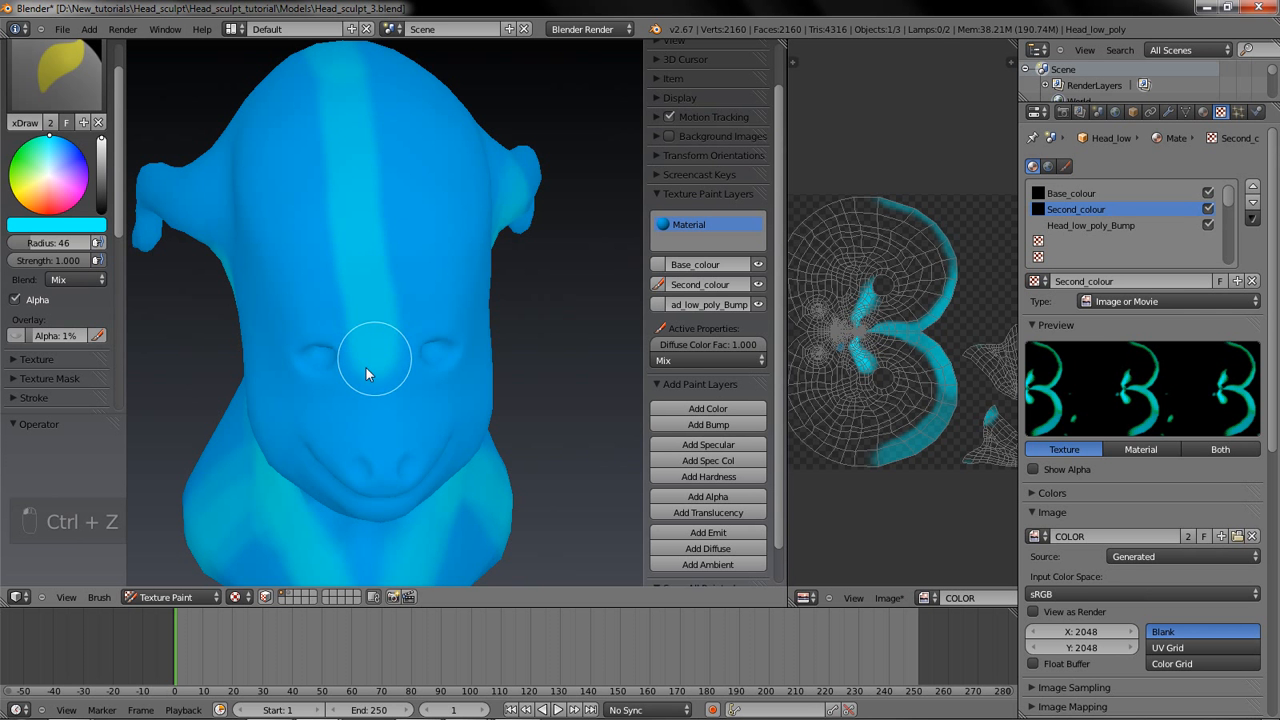
{"action": "middle_click_drag", "start_coordinate": [370, 358], "coordinate": [346, 266]}
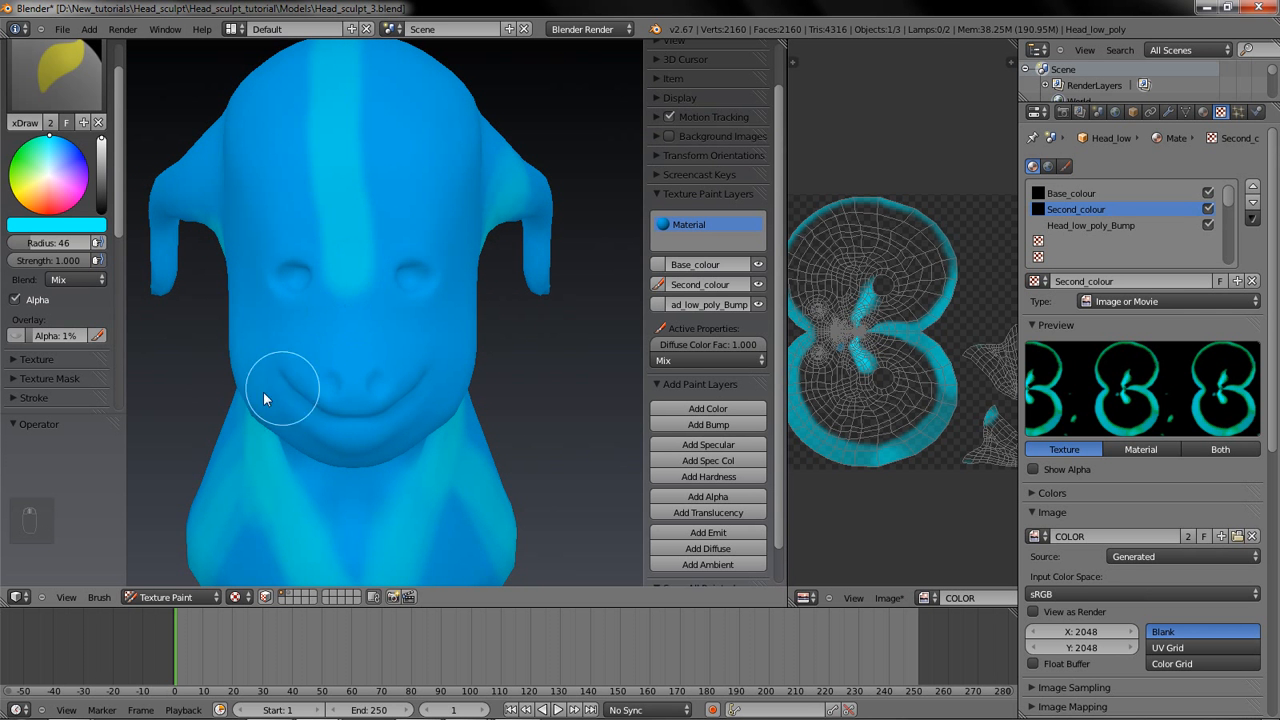
{"action": "mouse_move", "coordinate": [189, 401]}
{"action": "middle_mouse_down"}
{"action": "mouse_move", "coordinate": [240, 316]}
{"action": "mouse_move", "coordinate": [395, 190]}
{"action": "middle_mouse_up"}
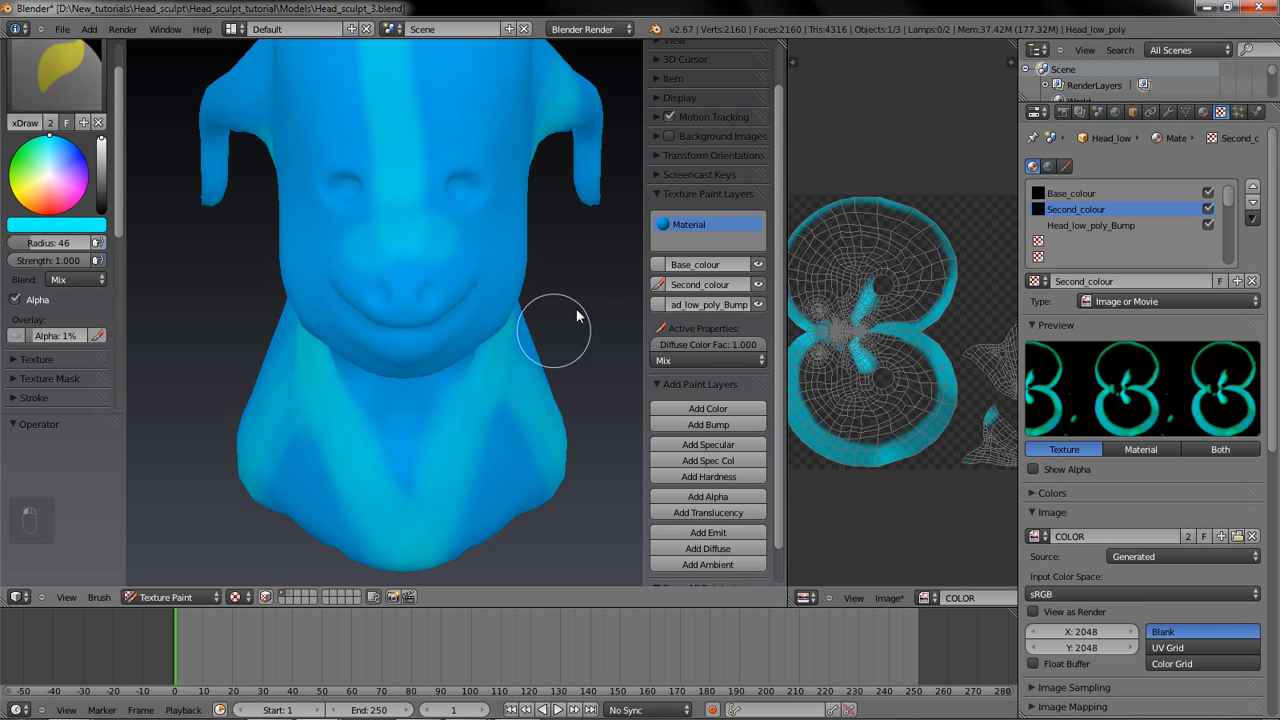
Step: Make Head_low_poly_Bump the active paint layer and show its texture settings
{"action": "mouse_move", "coordinate": [583, 297]}
{"action": "middle_mouse_down"}
{"action": "mouse_move", "coordinate": [498, 295]}
{"action": "mouse_move", "coordinate": [591, 290]}
{"action": "mouse_move", "coordinate": [558, 296]}
{"action": "mouse_move", "coordinate": [540, 288]}
{"action": "mouse_move", "coordinate": [548, 271]}
{"action": "mouse_move", "coordinate": [508, 290]}
{"action": "mouse_move", "coordinate": [525, 292]}
{"action": "middle_mouse_up"}
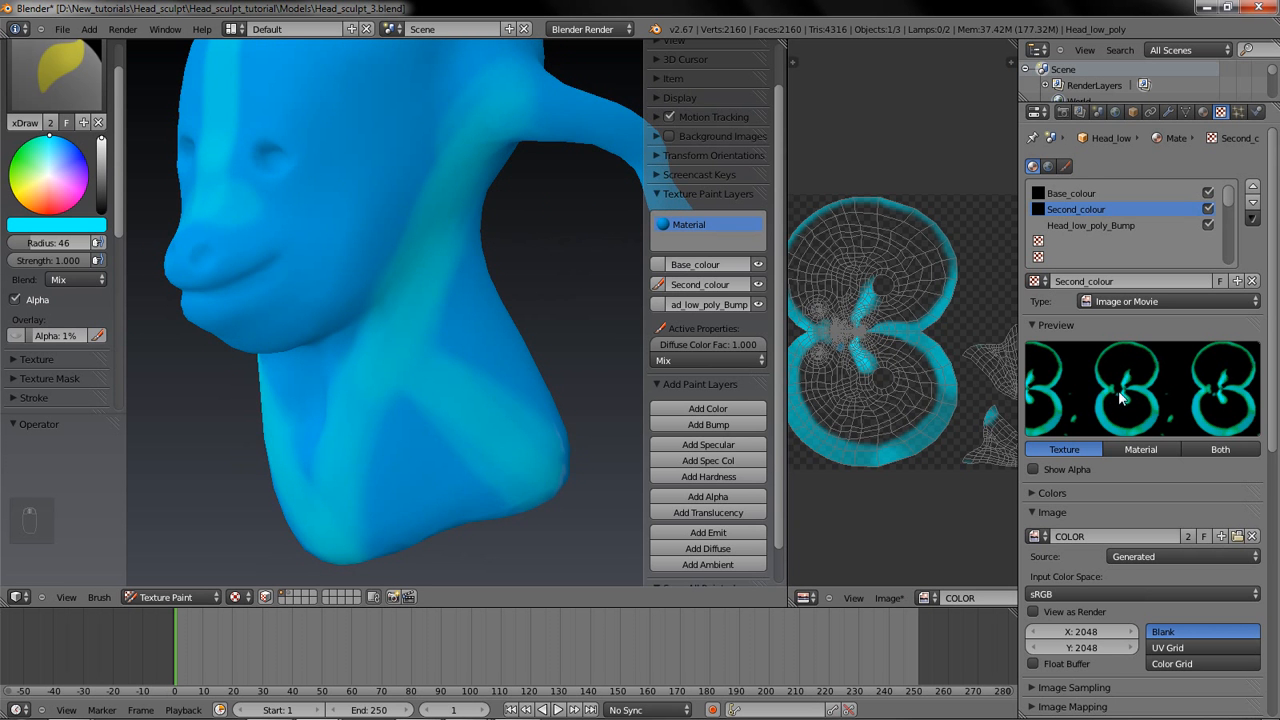
{"action": "middle_click_drag", "start_coordinate": [1120, 398], "coordinate": [1115, 263]}
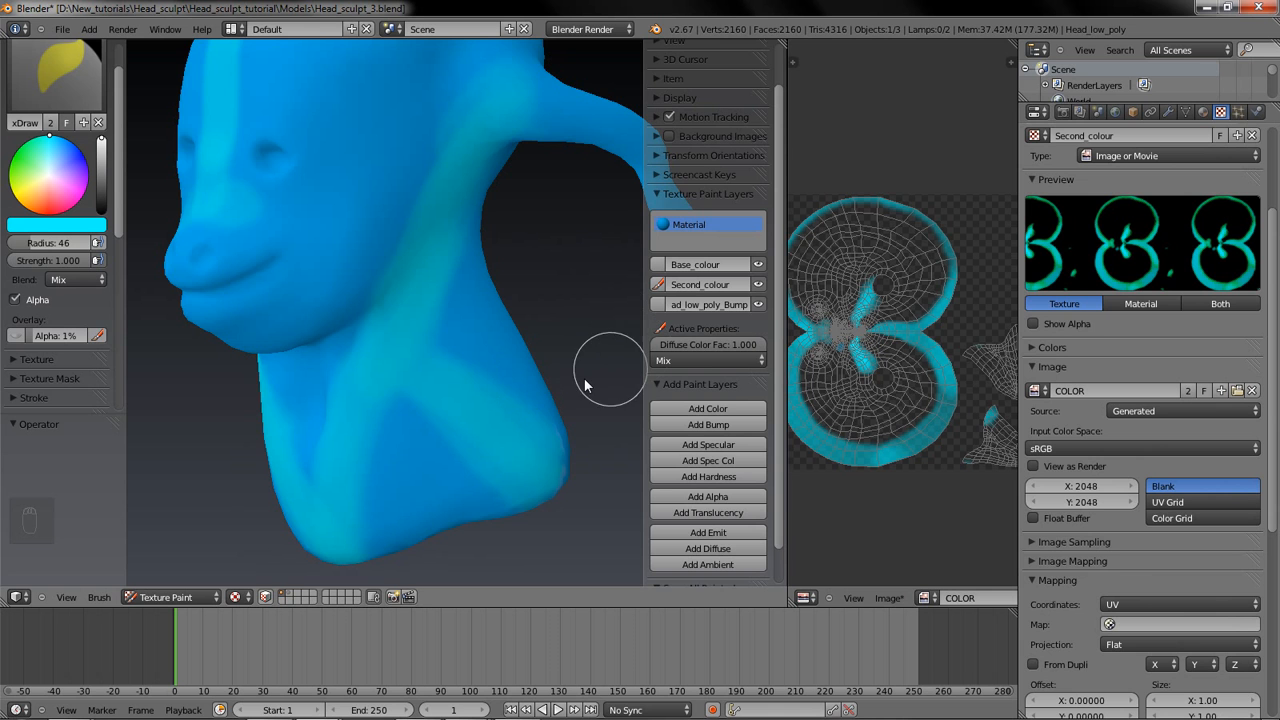
{"action": "mouse_move", "coordinate": [203, 507]}
{"action": "middle_mouse_down"}
{"action": "mouse_move", "coordinate": [194, 528]}
{"action": "mouse_move", "coordinate": [197, 397]}
{"action": "middle_mouse_up"}
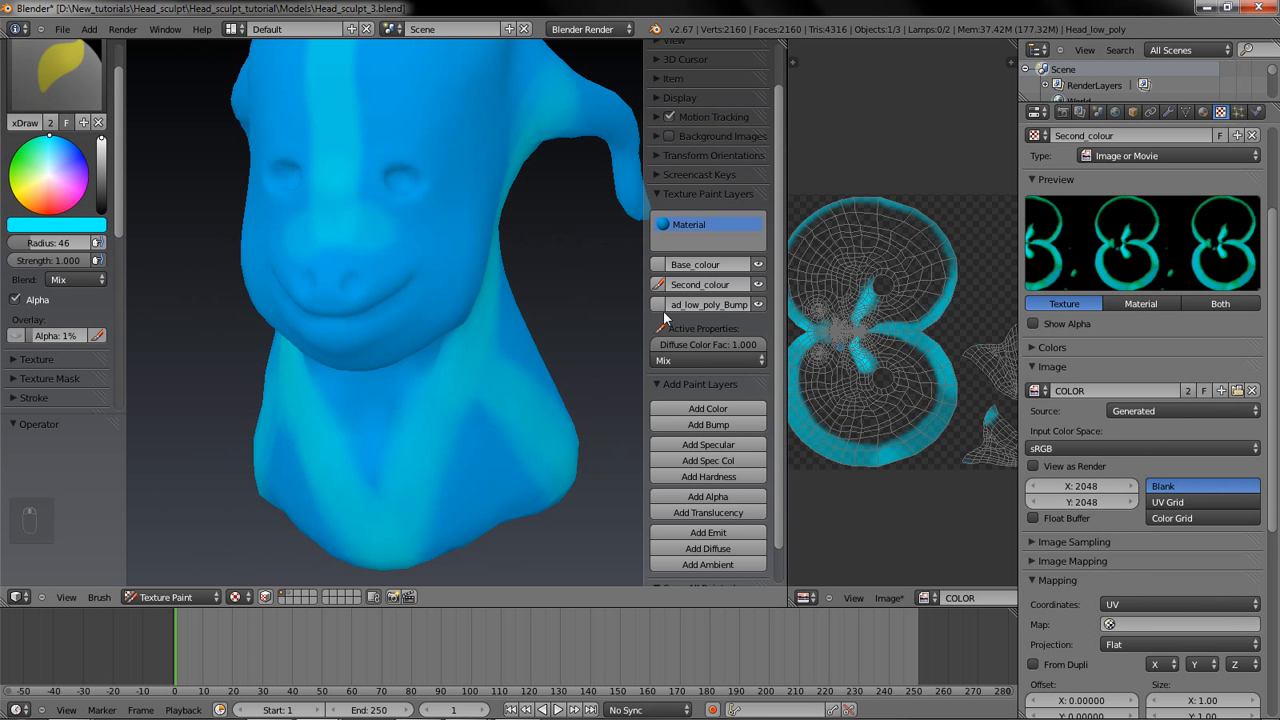
{"action": "left_click", "coordinate": [668, 304]}
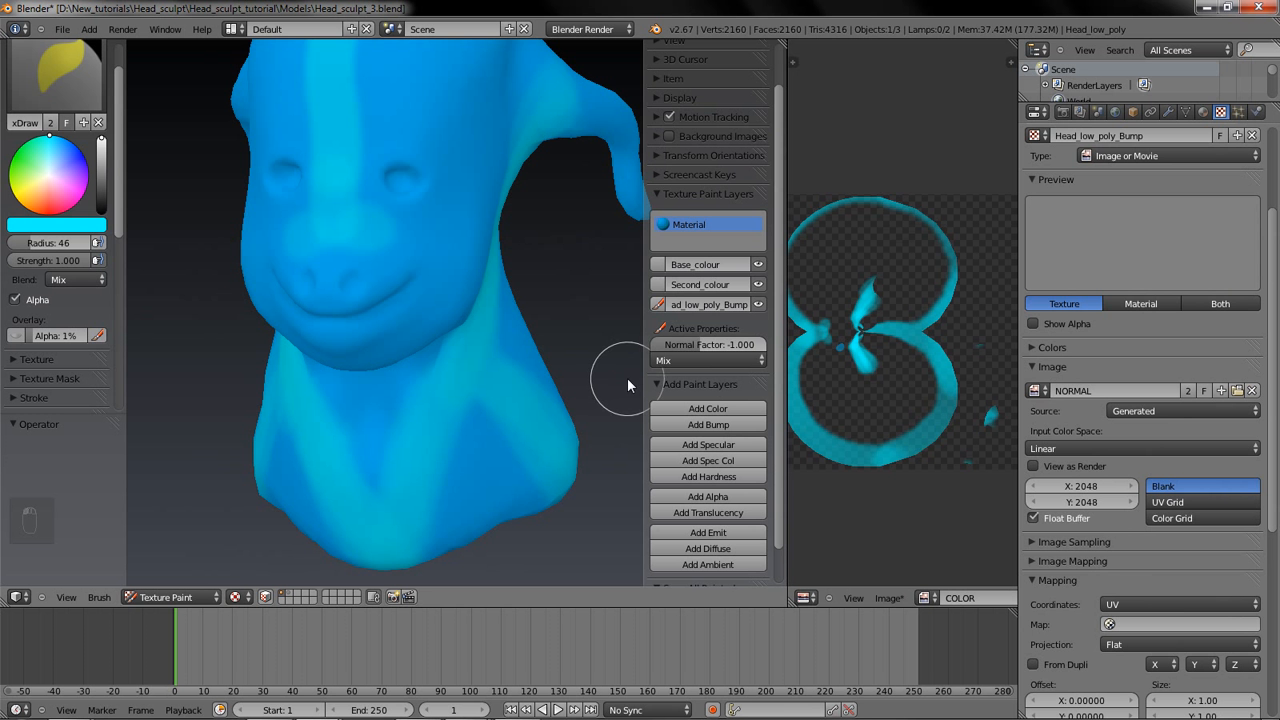
{"action": "scroll", "coordinate": [1200, 250], "scroll_direction": "up", "scroll_amount": 3}
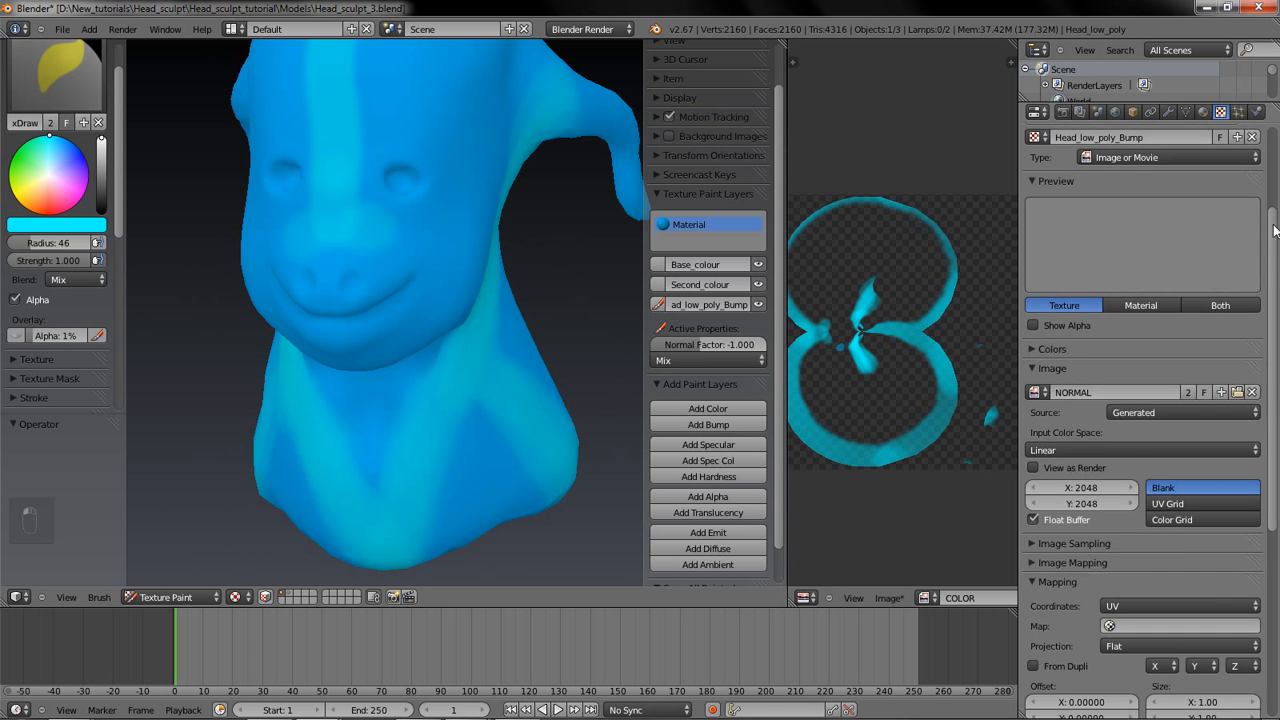
{"action": "left_click", "coordinate": [1119, 186]}
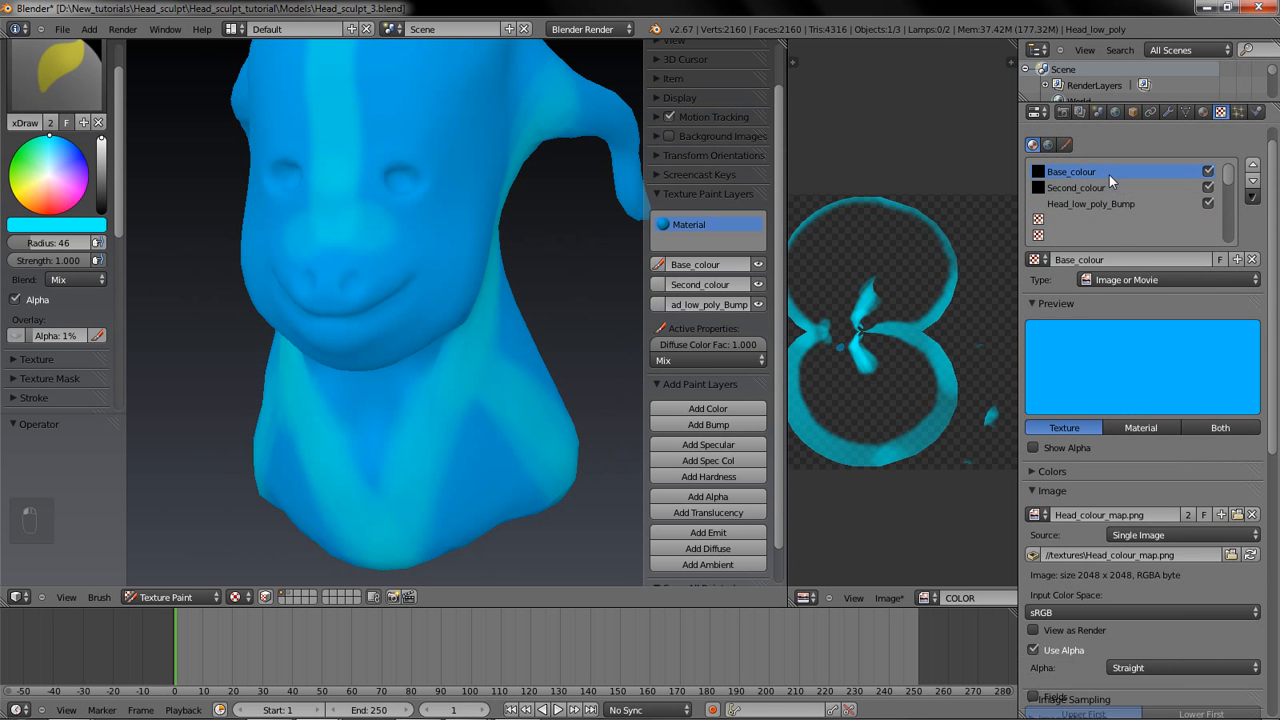
{"action": "left_click", "coordinate": [1104, 203]}
{"action": "mouse_move", "coordinate": [1274, 236]}
{"action": "left_mouse_down"}
{"action": "mouse_move", "coordinate": [1246, 450]}
{"action": "mouse_move", "coordinate": [1278, 258]}
{"action": "mouse_move", "coordinate": [1276, 289]}
{"action": "mouse_move", "coordinate": [1268, 226]}
{"action": "left_mouse_up"}
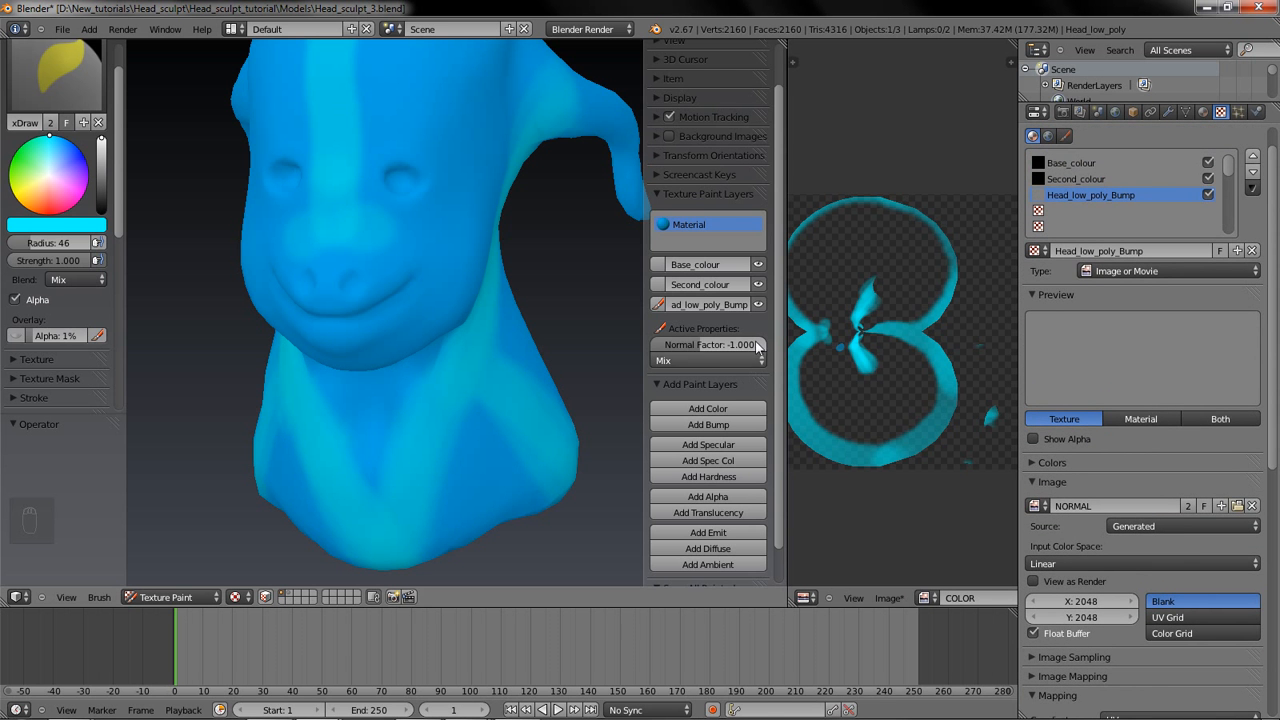
{"action": "scroll", "coordinate": [760, 407], "scroll_direction": "down", "scroll_amount": 2}
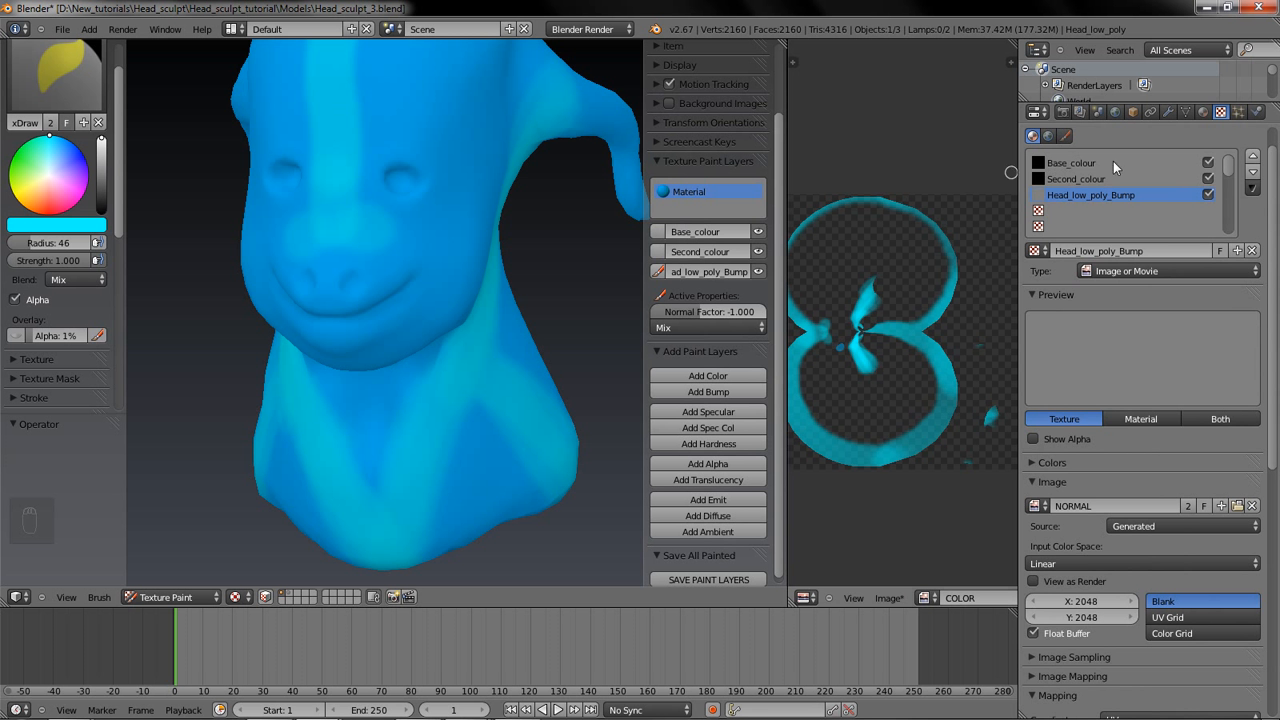
Step: Raise the material's specular intensity slightly and return to the bump layer's texture settings
{"action": "left_click", "coordinate": [1203, 113]}
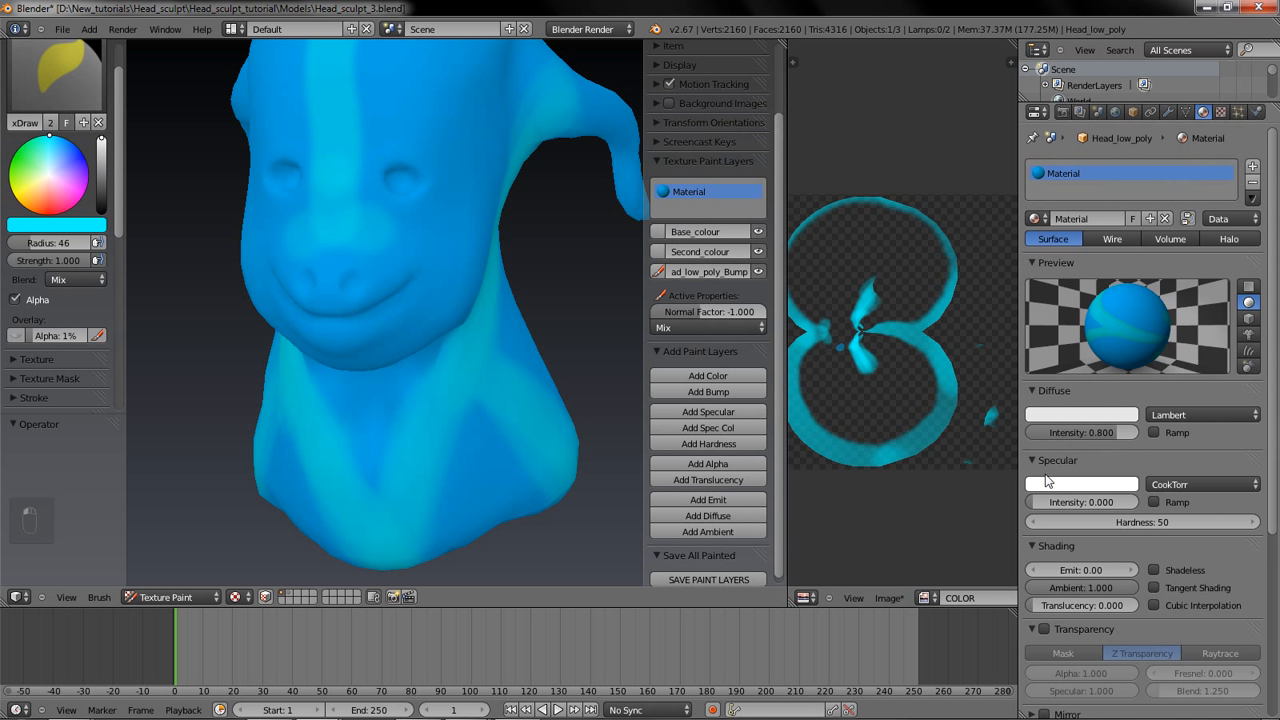
{"action": "mouse_move", "coordinate": [1062, 505]}
{"action": "left_mouse_down"}
{"action": "mouse_move", "coordinate": [1090, 500]}
{"action": "mouse_move", "coordinate": [1075, 505]}
{"action": "left_mouse_up"}
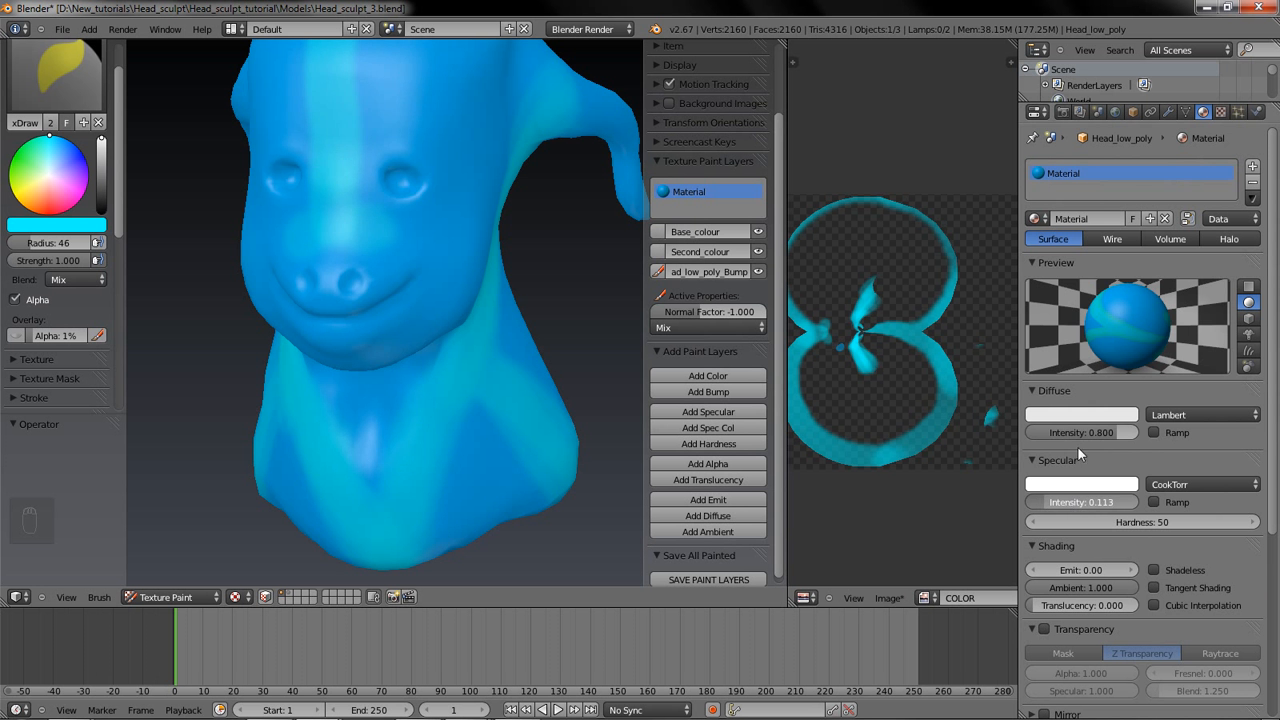
{"action": "left_click", "coordinate": [1221, 112]}
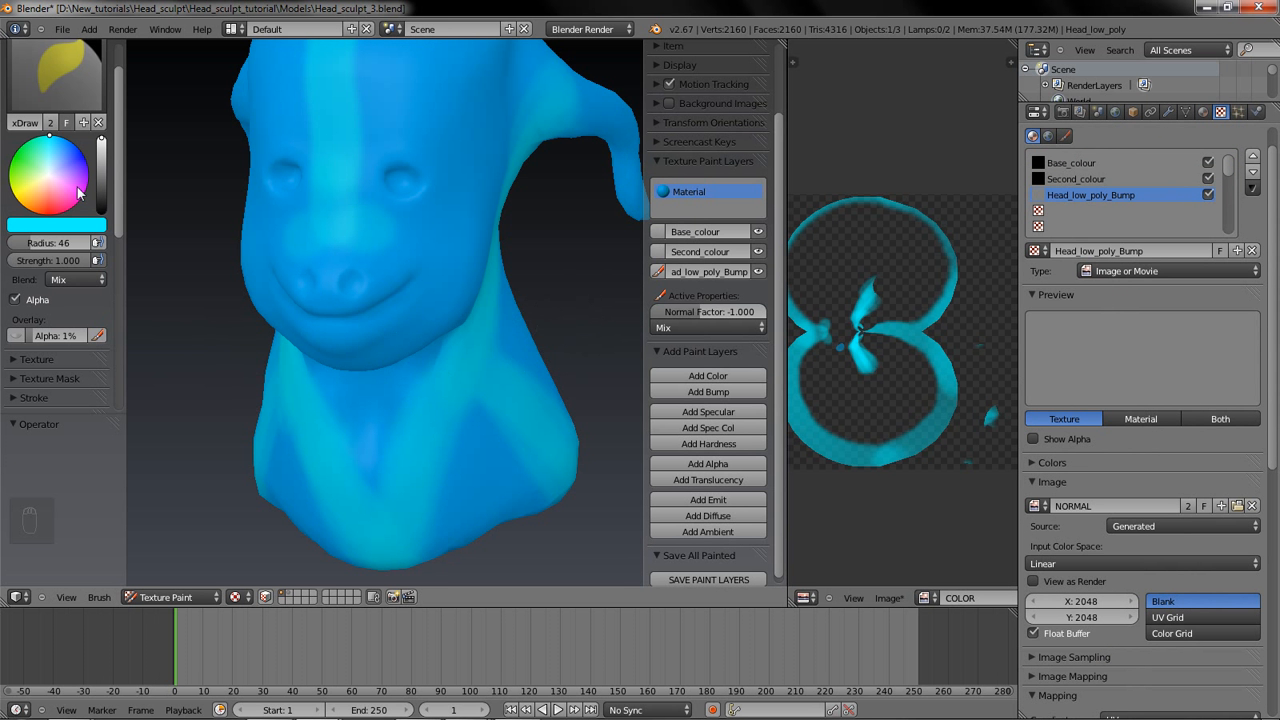
Step: Switch from TexDraw to the brush named Brush with white as its colour, viewing the side of the head
{"action": "left_click", "coordinate": [55, 75]}
{"action": "left_click", "coordinate": [50, 172]}
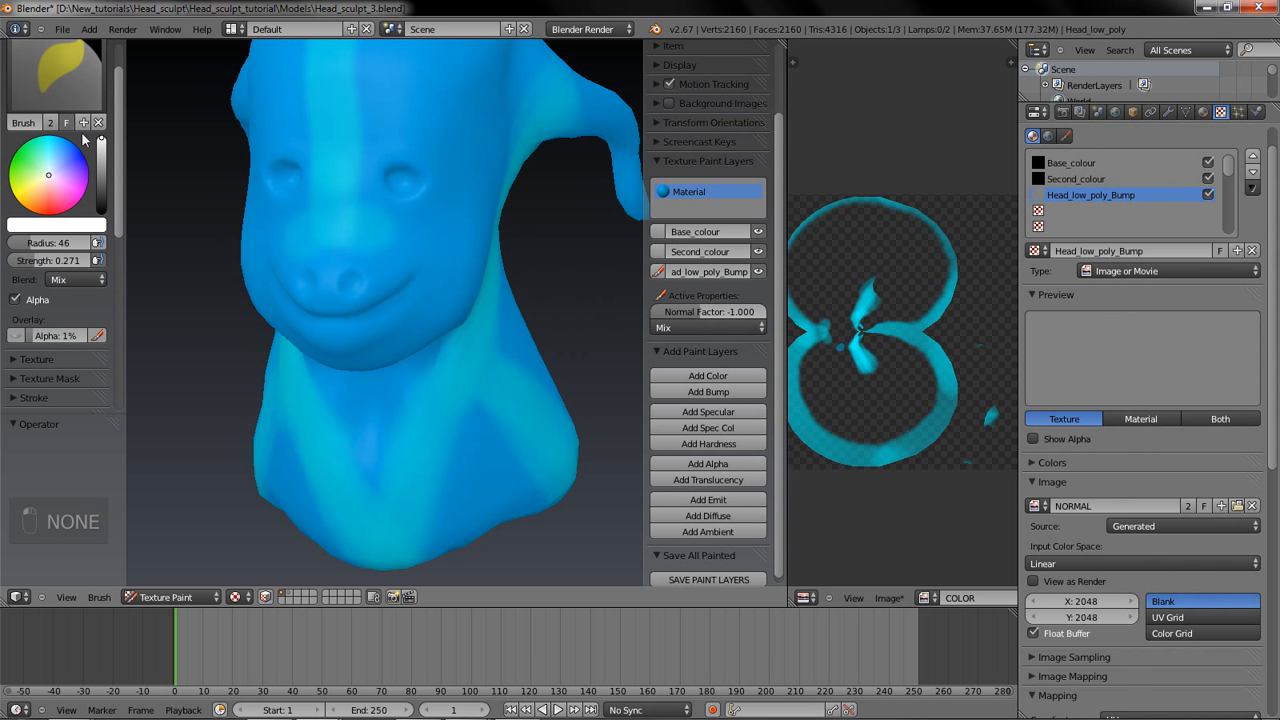
{"action": "middle_click_drag", "start_coordinate": [209, 251], "coordinate": [120, 250]}
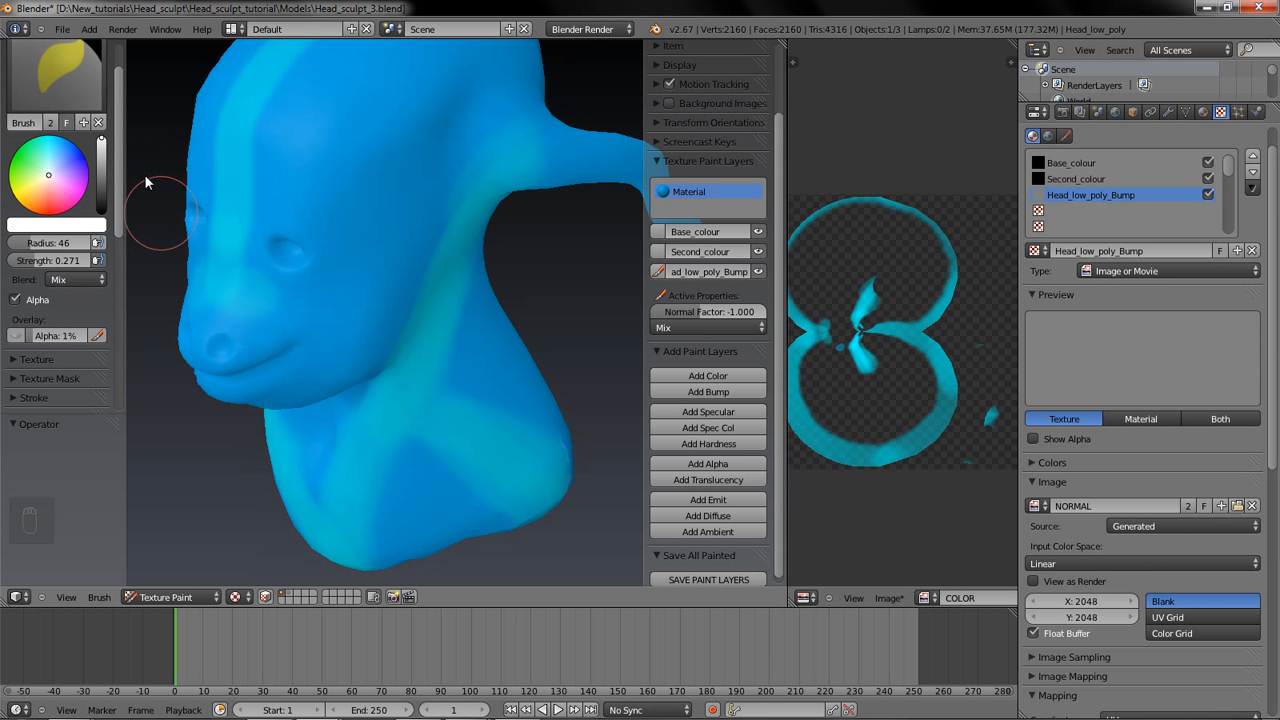
Step: Try a white bump stroke on the side of the forehead, undo it and set the brush colour to black
{"action": "mouse_move", "coordinate": [101, 146]}
{"action": "left_mouse_down"}
{"action": "mouse_move", "coordinate": [101, 212]}
{"action": "mouse_move", "coordinate": [101, 140]}
{"action": "left_mouse_up"}
{"action": "mouse_move", "coordinate": [334, 263]}
{"action": "middle_mouse_down"}
{"action": "mouse_move", "coordinate": [443, 200]}
{"action": "mouse_move", "coordinate": [402, 214]}
{"action": "mouse_move", "coordinate": [357, 206]}
{"action": "middle_mouse_up"}
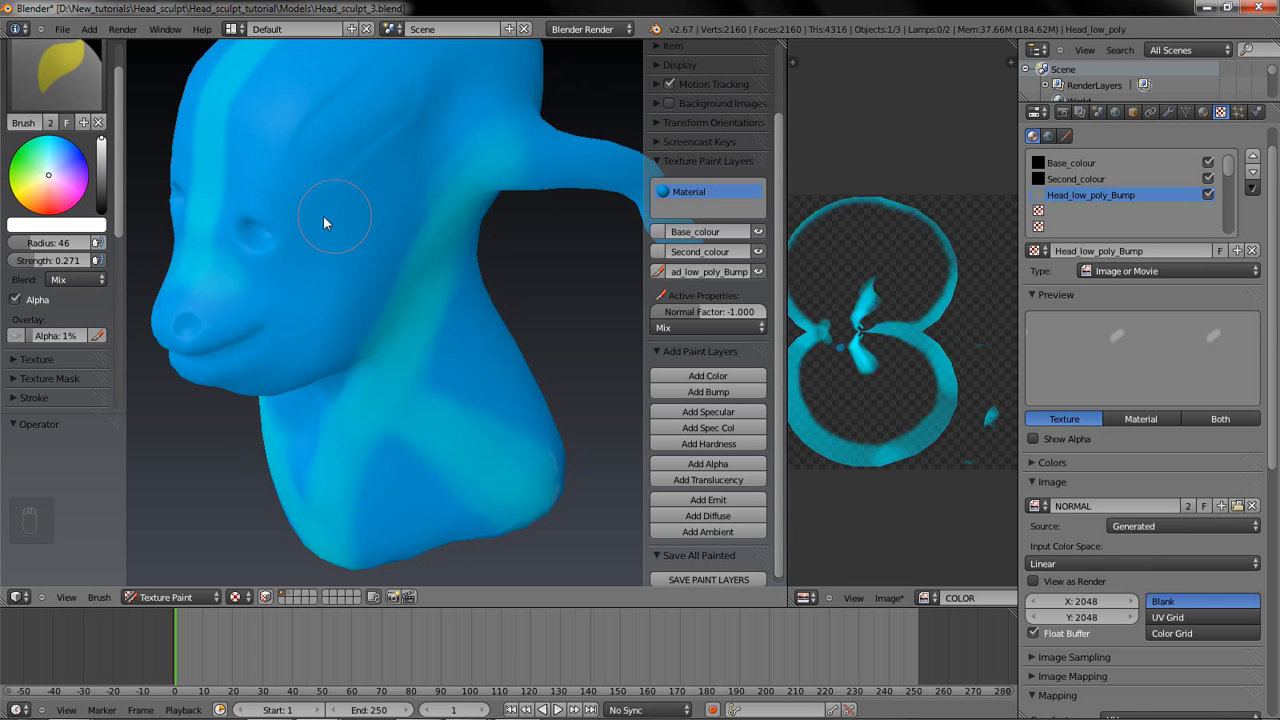
{"action": "key", "text": "ctrl+z"}
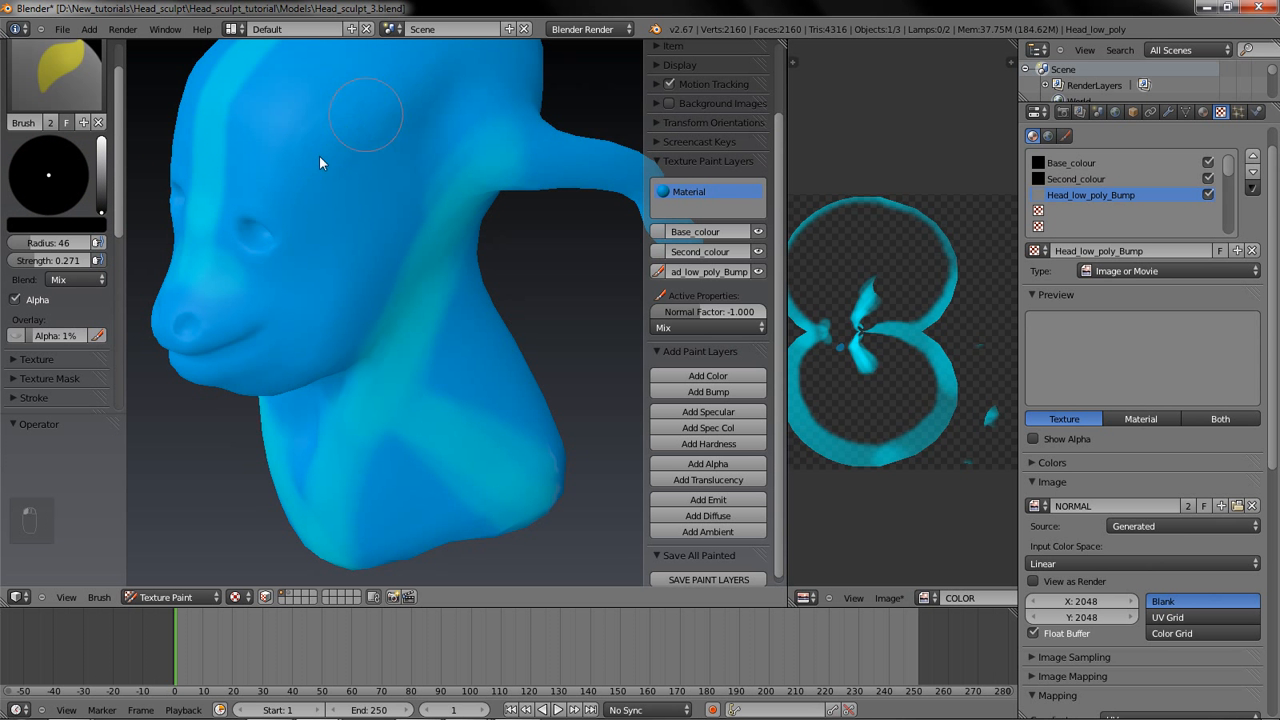
Step: Try black bump strokes on the side of the forehead above the eye and undo the last three
{"action": "mouse_move", "coordinate": [338, 212]}
{"action": "middle_mouse_down"}
{"action": "mouse_move", "coordinate": [448, 206]}
{"action": "mouse_move", "coordinate": [410, 204]}
{"action": "middle_mouse_up"}
{"action": "left_click_drag", "start_coordinate": [56, 262], "coordinate": [115, 258]}
{"action": "mouse_move", "coordinate": [418, 118]}
{"action": "left_mouse_down"}
{"action": "mouse_move", "coordinate": [400, 166]}
{"action": "mouse_move", "coordinate": [444, 150]}
{"action": "left_mouse_up"}
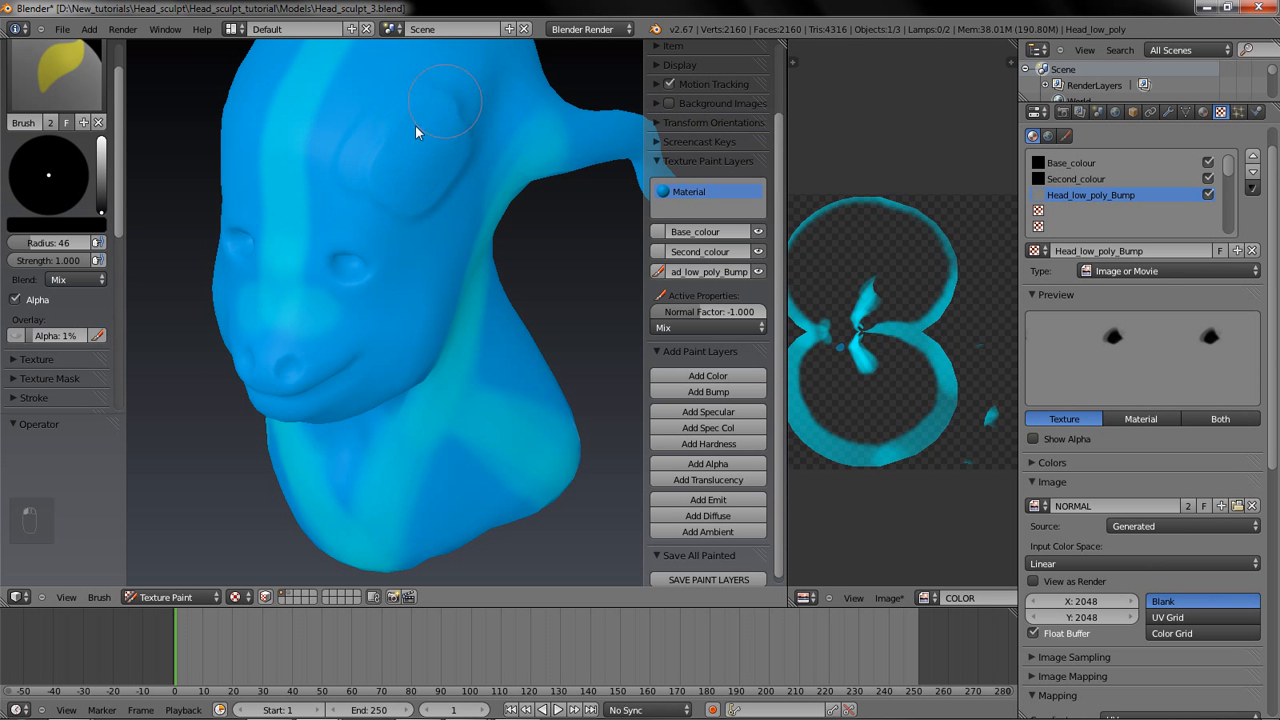
{"action": "mouse_move", "coordinate": [497, 206]}
{"action": "middle_mouse_down"}
{"action": "mouse_move", "coordinate": [568, 148]}
{"action": "mouse_move", "coordinate": [628, 127]}
{"action": "mouse_move", "coordinate": [612, 152]}
{"action": "mouse_move", "coordinate": [506, 172]}
{"action": "middle_mouse_up"}
{"action": "key", "text": "ctrl+z"}
{"action": "key", "text": "ctrl+z"}
{"action": "key", "text": "ctrl+z"}
Step: Display the NORMAL image in the image editor and undo the remaining black bump strokes
{"action": "left_click", "coordinate": [927, 597]}
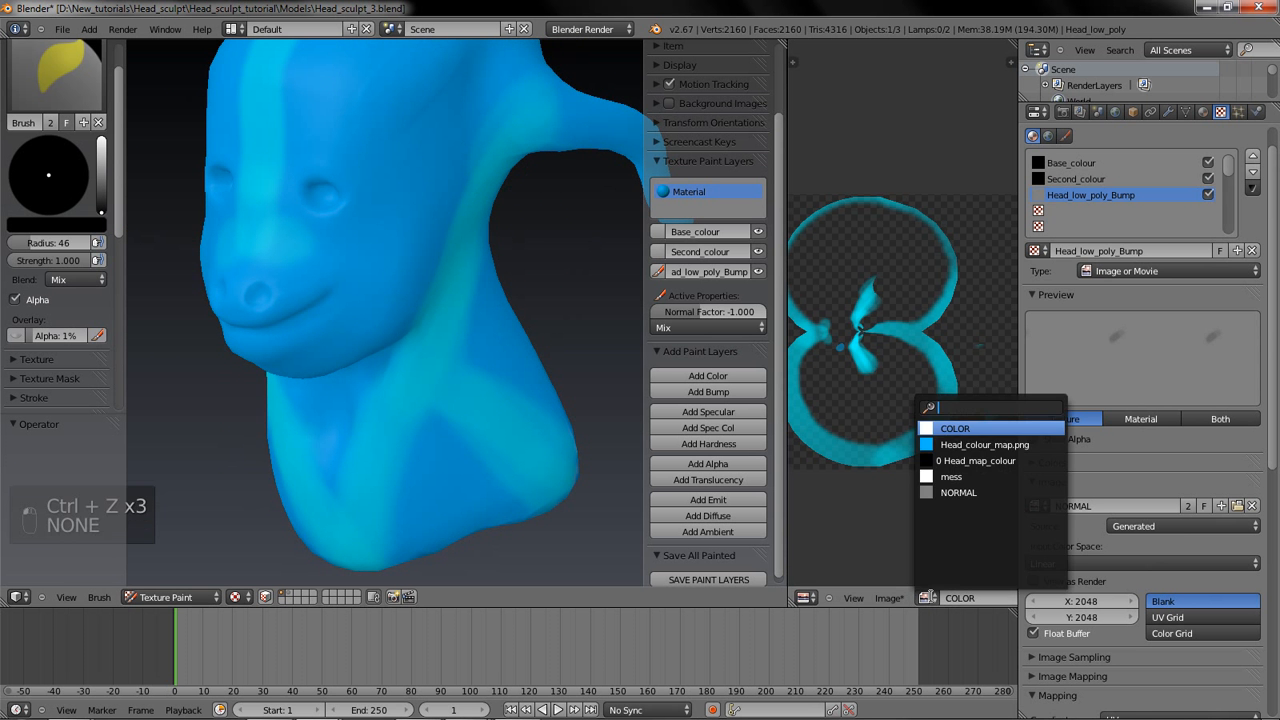
{"action": "left_click", "coordinate": [929, 486]}
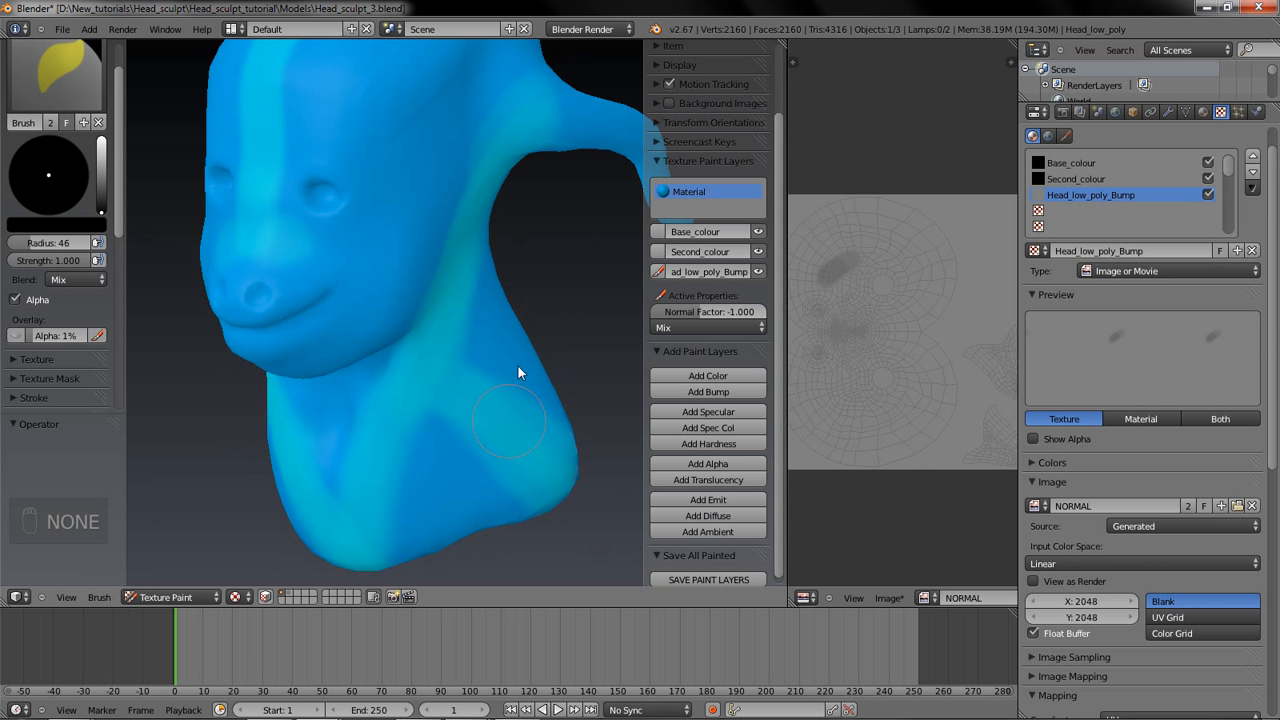
{"action": "key", "text": "ctrl+z"}
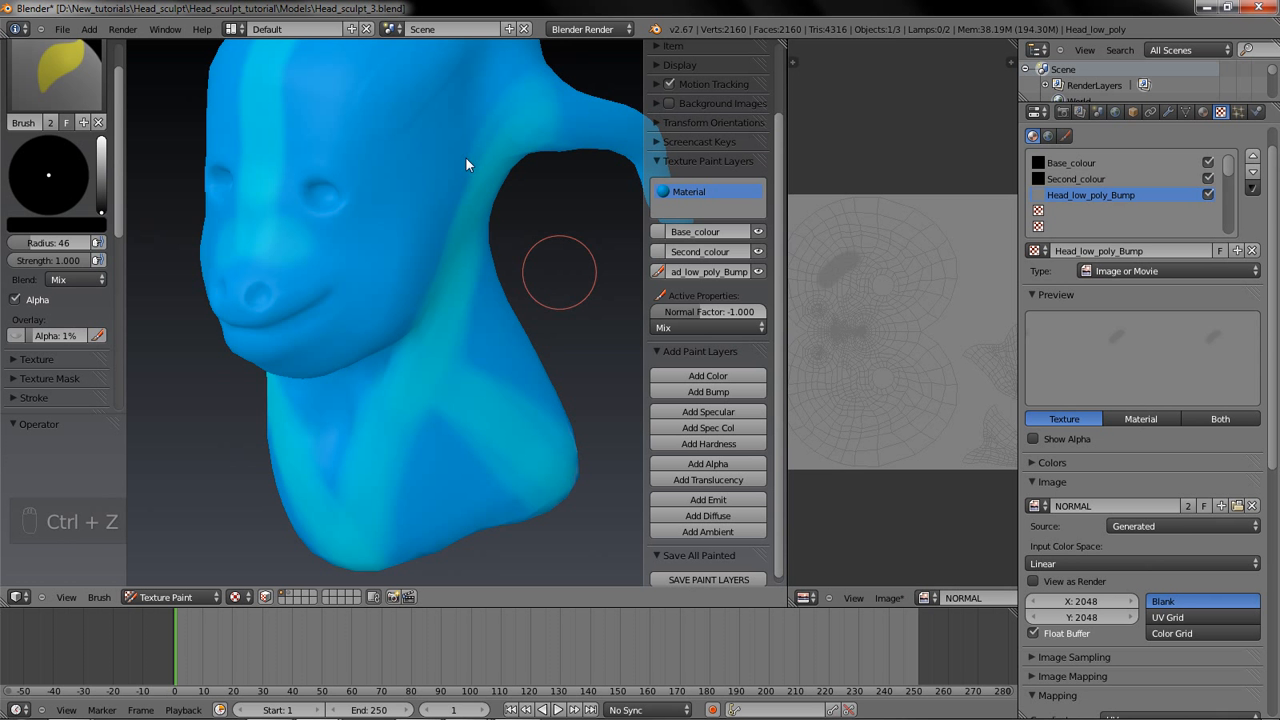
{"action": "key", "text": "ctrl+z"}
Step: Save the scene over the existing Head_sculpt_3.blend file
{"action": "middle_click_drag", "start_coordinate": [560, 286], "coordinate": [543, 391]}
{"action": "key", "text": "ctrl+s"}
{"action": "left_click", "coordinate": [549, 320]}
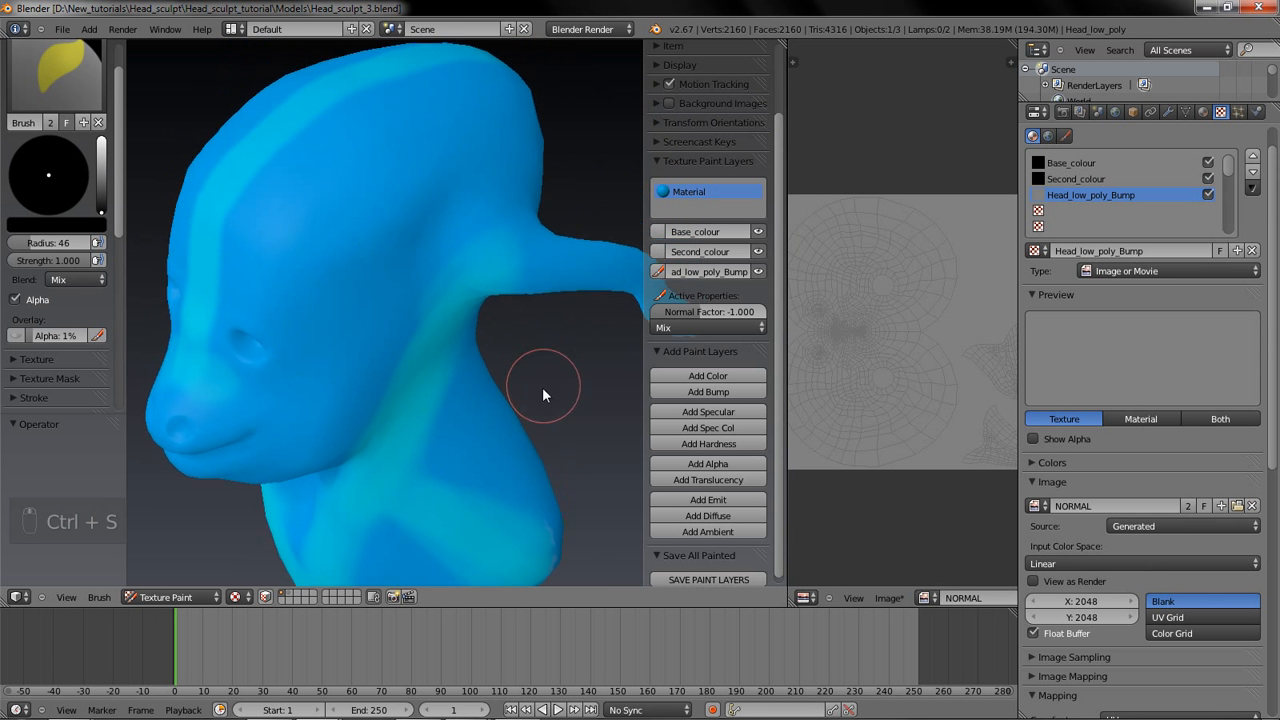
Step: Switch to Windows Task Manager to check the CPU and memory usage, and return to the head in Blender
{"action": "mouse_move", "coordinate": [573, 697]}
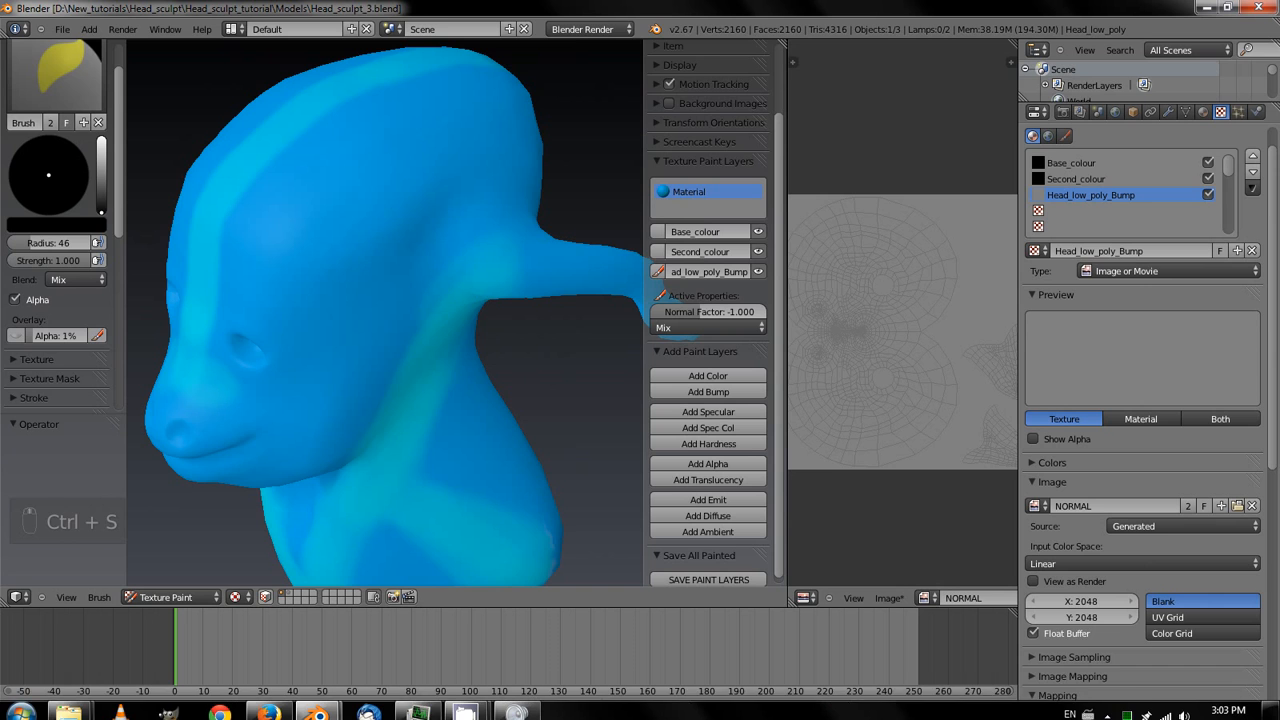
{"action": "left_click", "coordinate": [416, 706]}
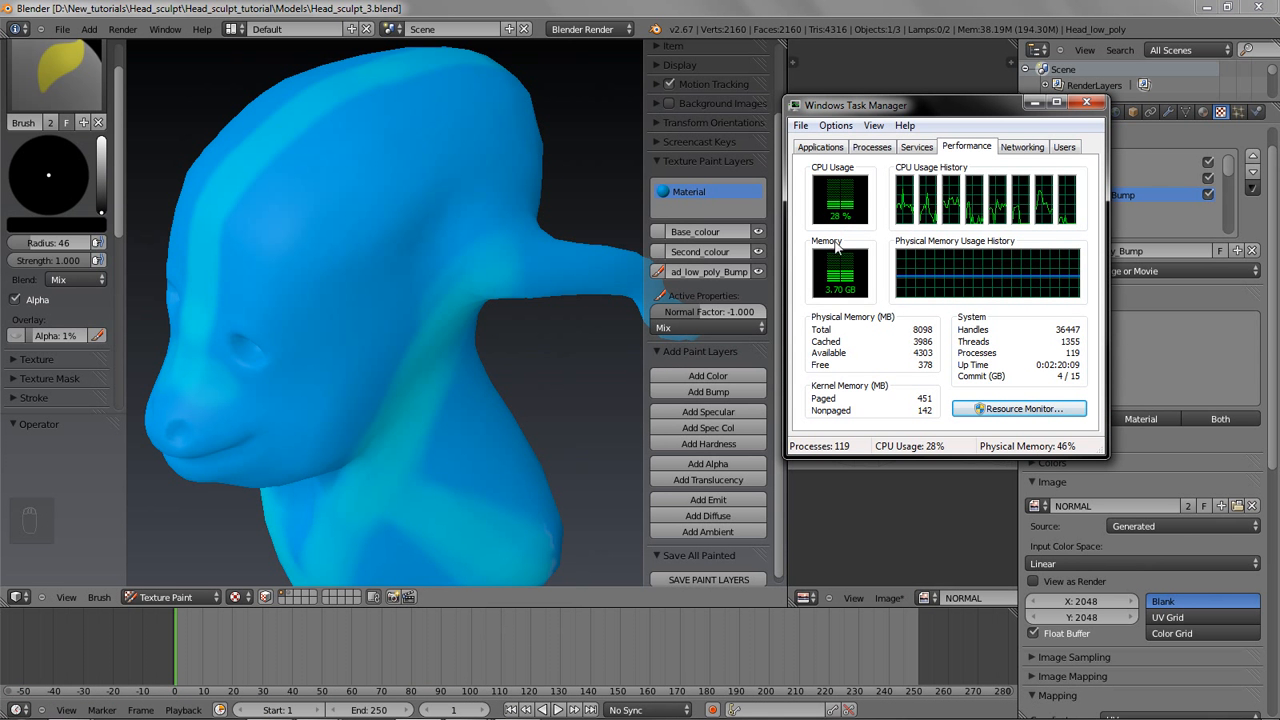
{"action": "left_click", "coordinate": [726, 14]}
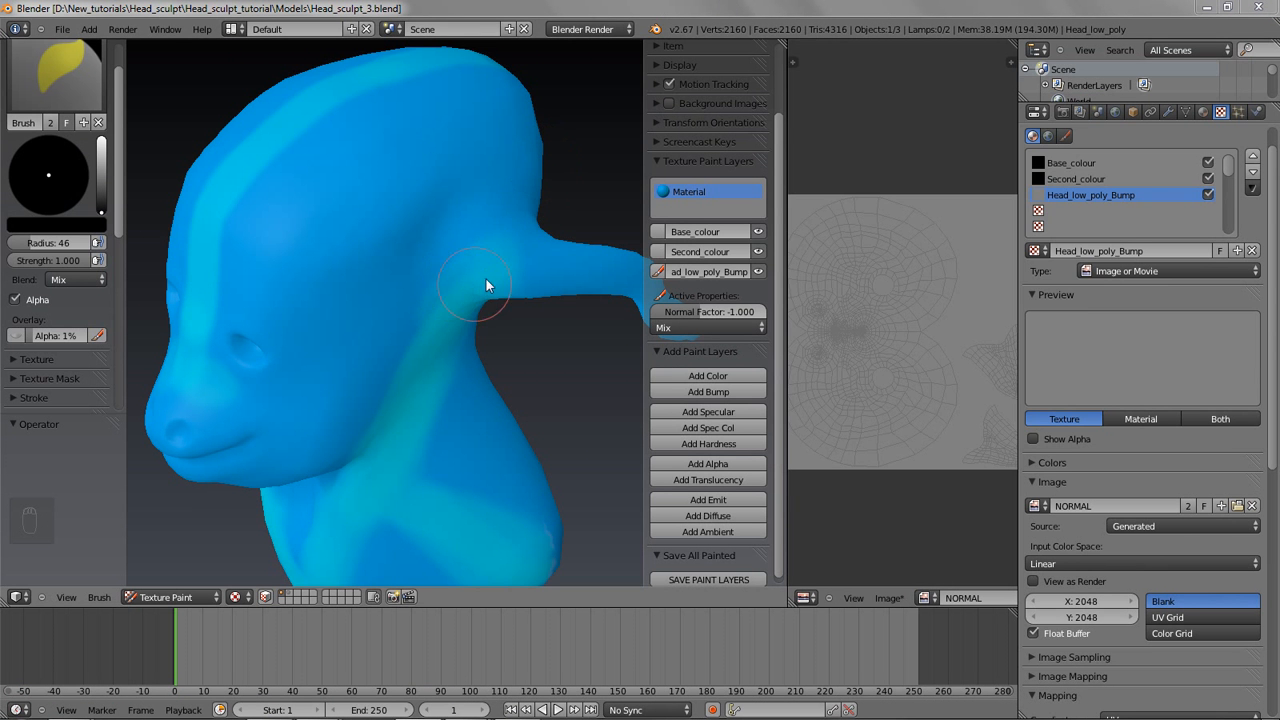
{"action": "mouse_move", "coordinate": [552, 354]}
{"action": "middle_mouse_down"}
{"action": "mouse_move", "coordinate": [586, 346]}
{"action": "mouse_move", "coordinate": [595, 304]}
{"action": "mouse_move", "coordinate": [534, 343]}
{"action": "middle_mouse_up"}
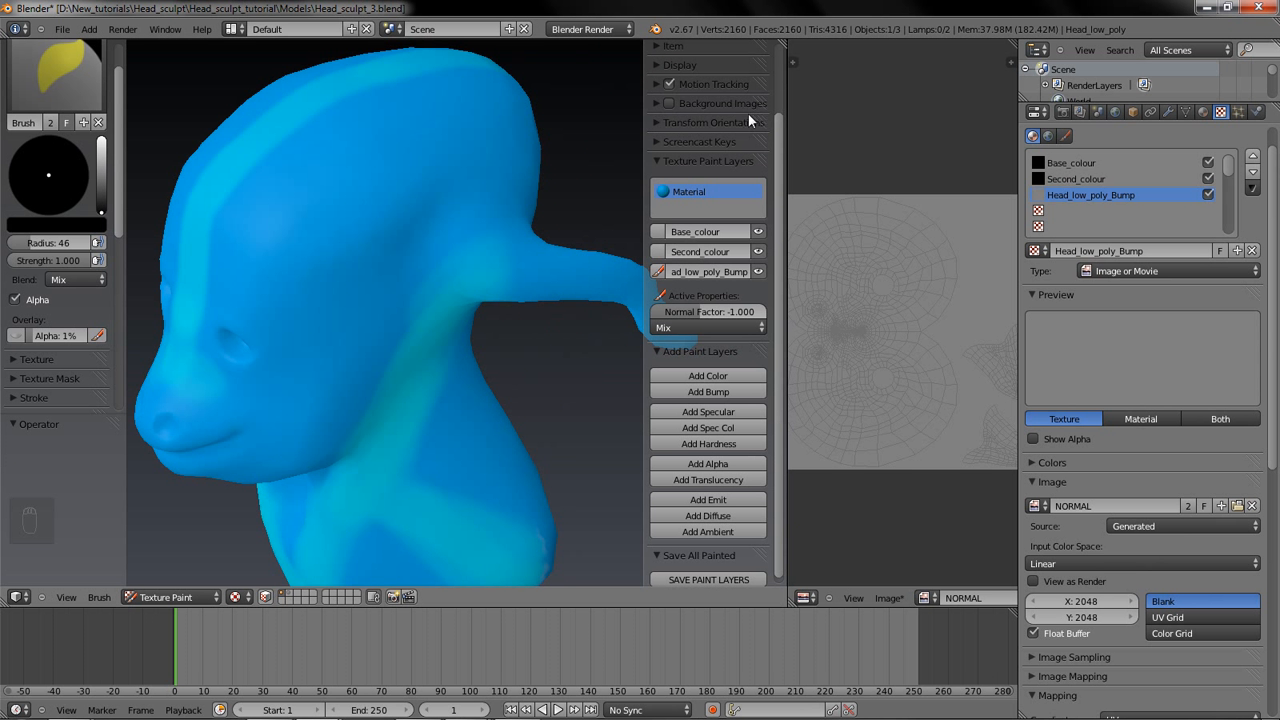
Step: Widen the 3D viewport across the image editor and inspect the head from the side and front
{"action": "left_click_drag", "start_coordinate": [781, 111], "coordinate": [969, 138]}
{"action": "mouse_move", "coordinate": [784, 138]}
{"action": "middle_mouse_down"}
{"action": "mouse_move", "coordinate": [716, 233]}
{"action": "mouse_move", "coordinate": [805, 237]}
{"action": "middle_mouse_up"}
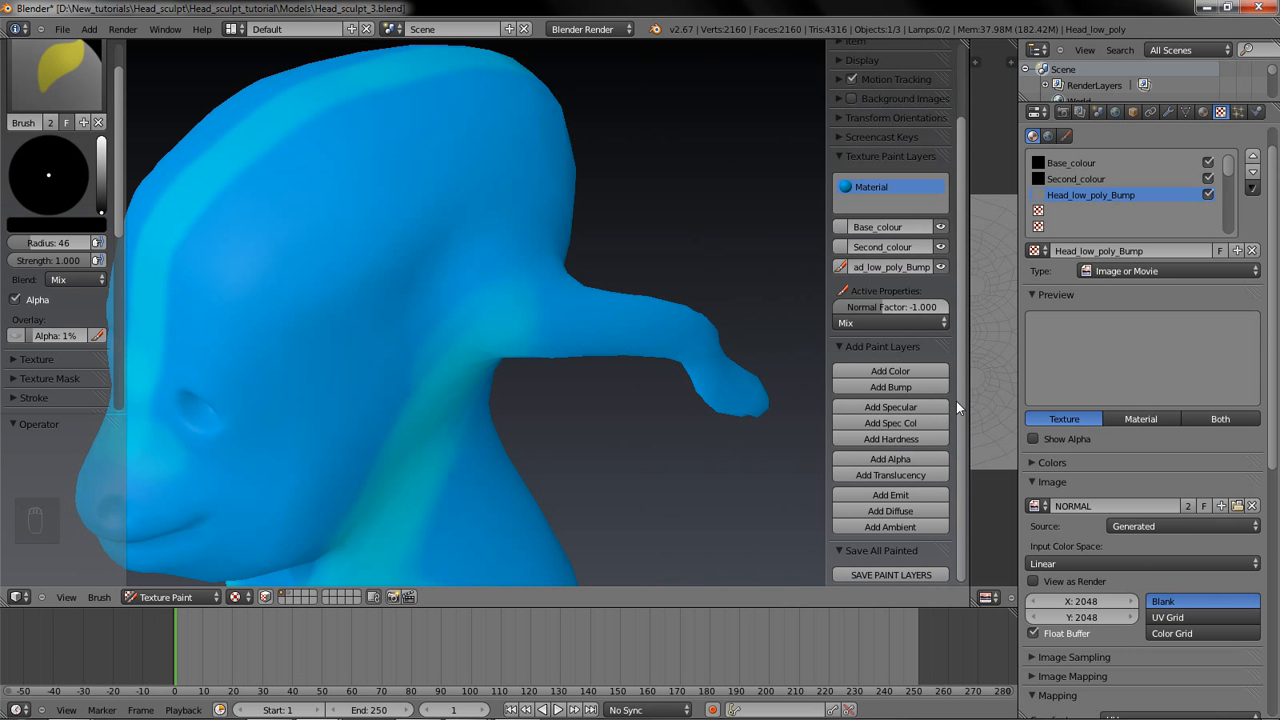
{"action": "mouse_move", "coordinate": [621, 458]}
{"action": "middle_mouse_down"}
{"action": "mouse_move", "coordinate": [723, 400]}
{"action": "mouse_move", "coordinate": [641, 437]}
{"action": "mouse_move", "coordinate": [477, 448]}
{"action": "mouse_move", "coordinate": [359, 393]}
{"action": "mouse_move", "coordinate": [617, 426]}
{"action": "mouse_move", "coordinate": [704, 407]}
{"action": "mouse_move", "coordinate": [686, 406]}
{"action": "mouse_move", "coordinate": [705, 390]}
{"action": "middle_mouse_up"}
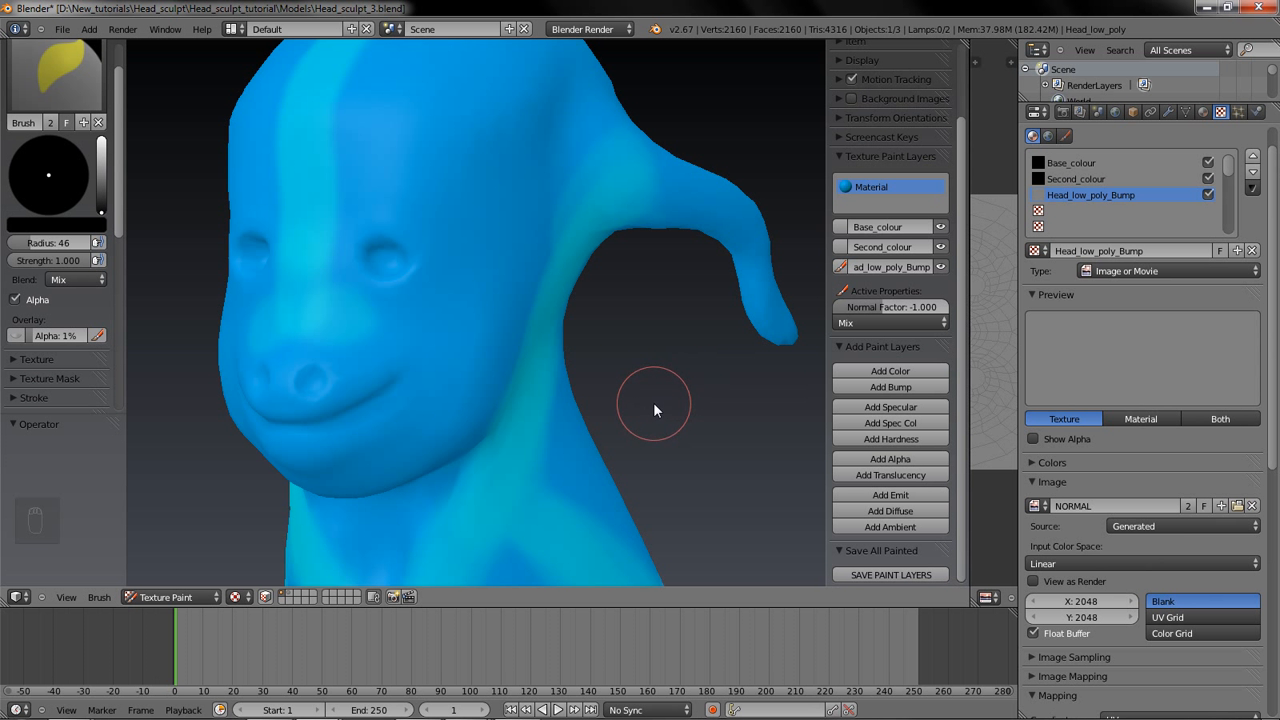
{"action": "mouse_move", "coordinate": [668, 367]}
{"action": "middle_mouse_down"}
{"action": "mouse_move", "coordinate": [617, 366]}
{"action": "mouse_move", "coordinate": [617, 354]}
{"action": "middle_mouse_up"}
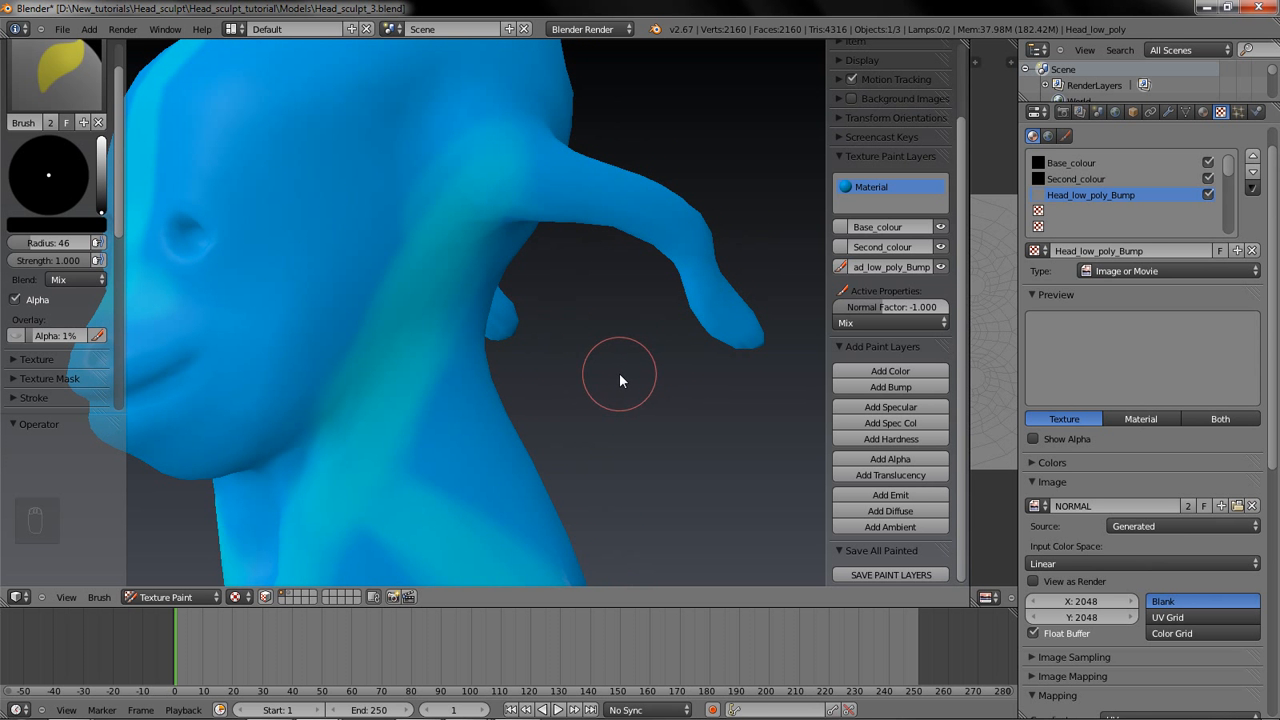
{"action": "mouse_move", "coordinate": [609, 393]}
{"action": "middle_mouse_down"}
{"action": "mouse_move", "coordinate": [565, 415]}
{"action": "mouse_move", "coordinate": [640, 452]}
{"action": "mouse_move", "coordinate": [740, 390]}
{"action": "mouse_move", "coordinate": [622, 354]}
{"action": "middle_mouse_up"}
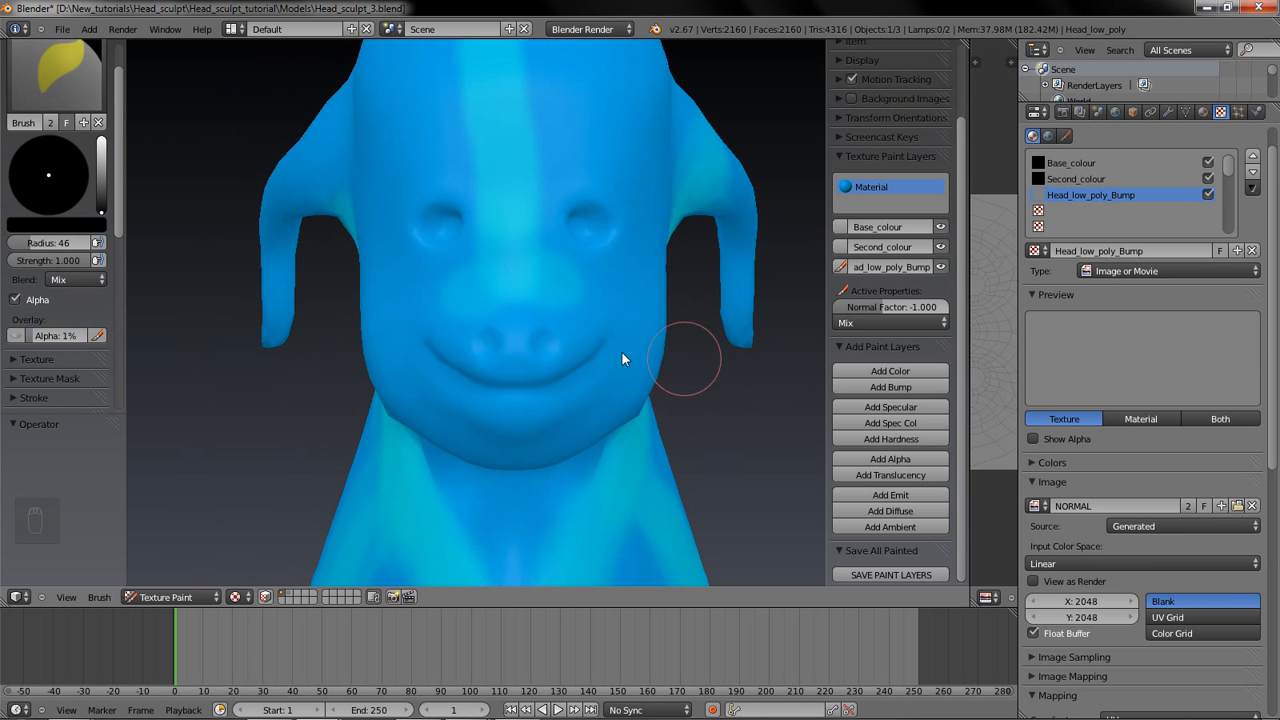
Step: Set the brush colour to light grey and expand the Texture Mask settings, collapsing Project Paint and Load Brush Images
{"action": "left_click_drag", "start_coordinate": [102, 208], "coordinate": [101, 167]}
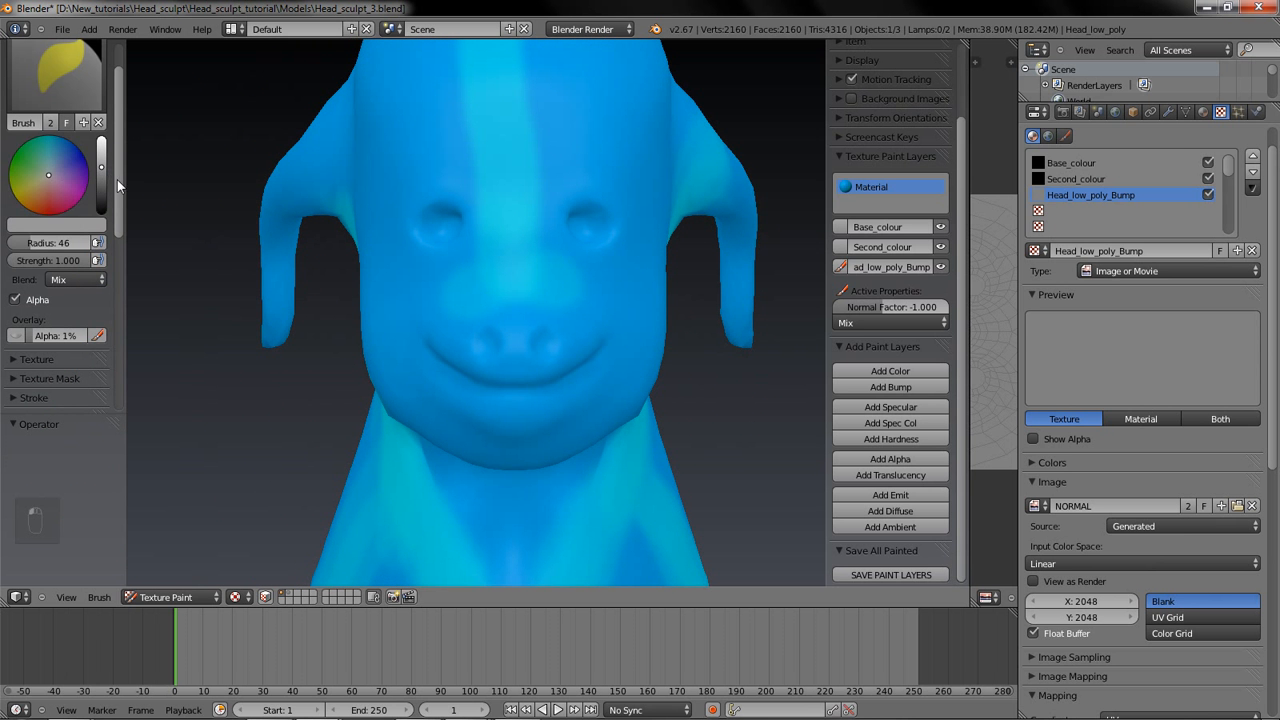
{"action": "scroll", "coordinate": [122, 215], "scroll_direction": "down", "scroll_amount": 1}
{"action": "scroll", "coordinate": [124, 230], "scroll_direction": "down", "scroll_amount": 5}
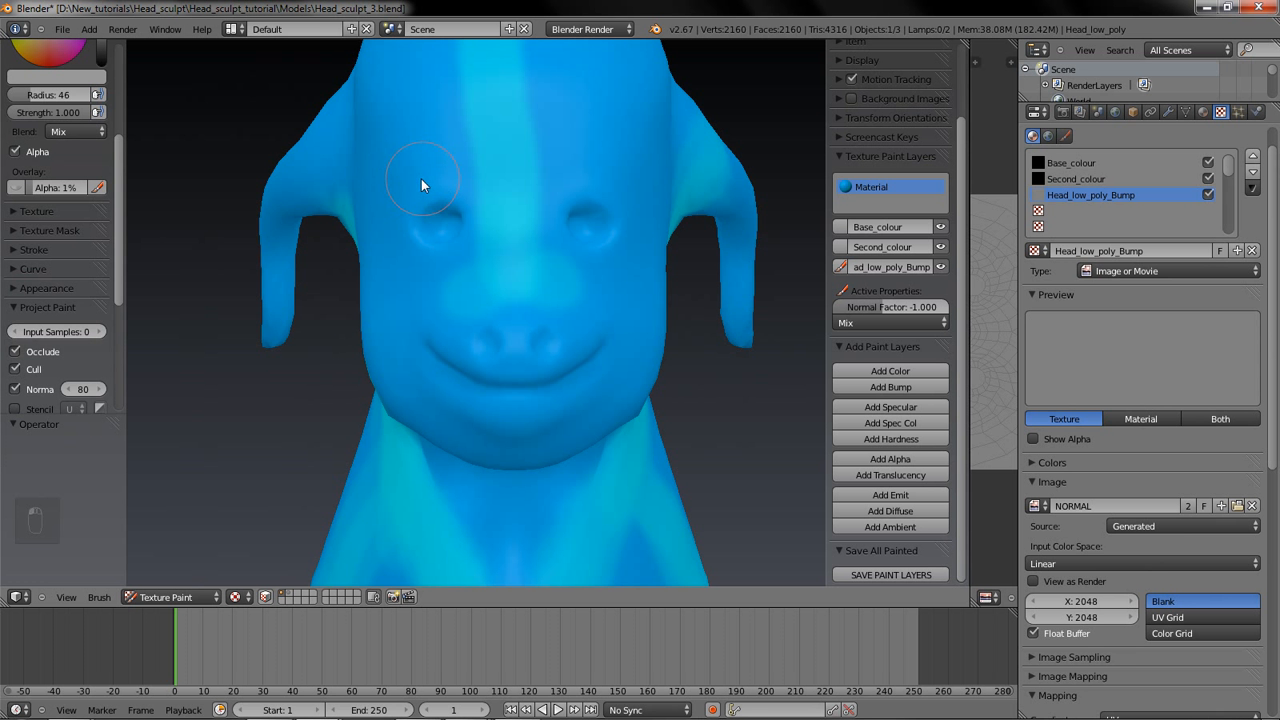
{"action": "left_click", "coordinate": [66, 311]}
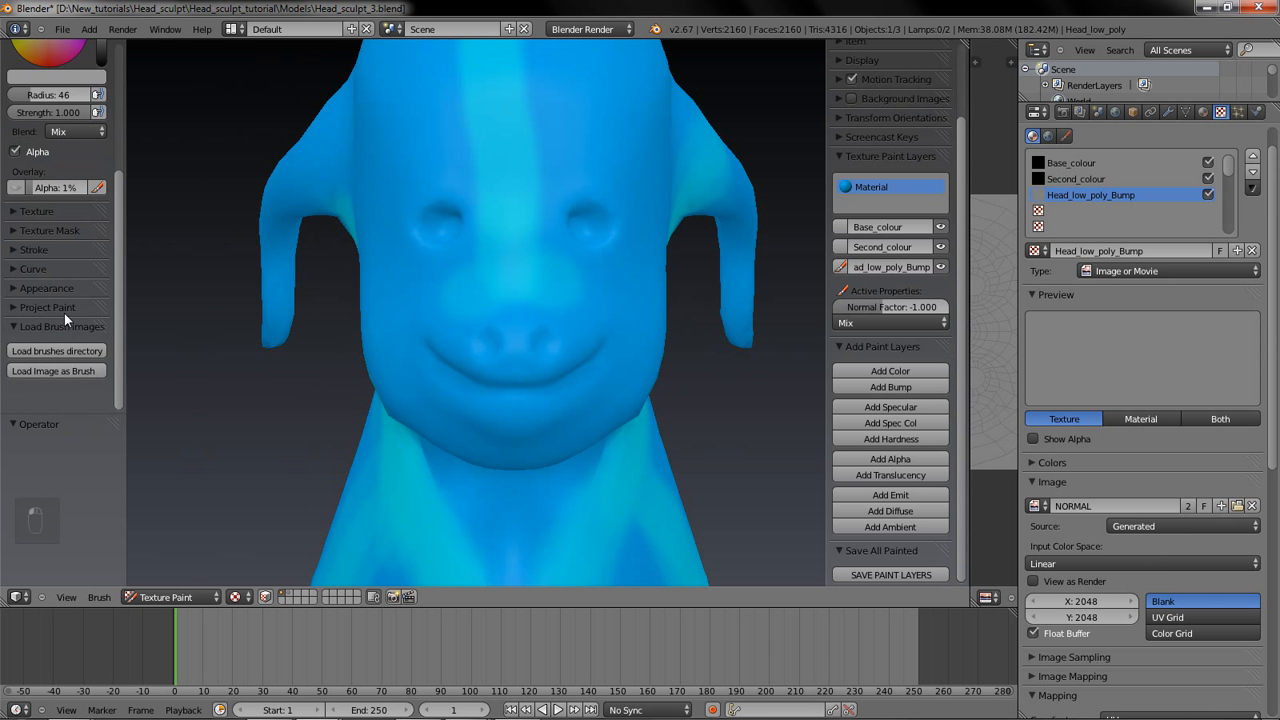
{"action": "left_click", "coordinate": [64, 322]}
{"action": "left_click", "coordinate": [56, 230]}
{"action": "left_click", "coordinate": [74, 284]}
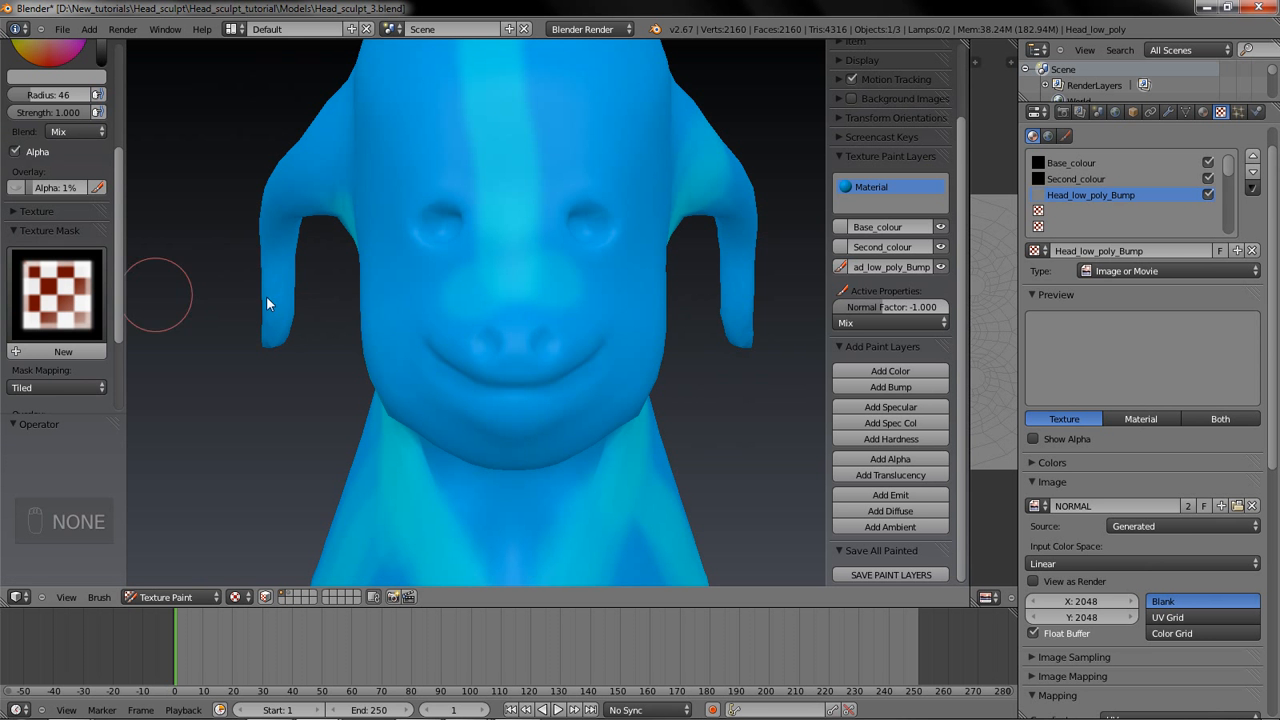
Step: Add a new Musgrave texture in the empty slot below Head_low_poly_Bump and disable it in the material
{"action": "left_click", "coordinate": [1074, 210]}
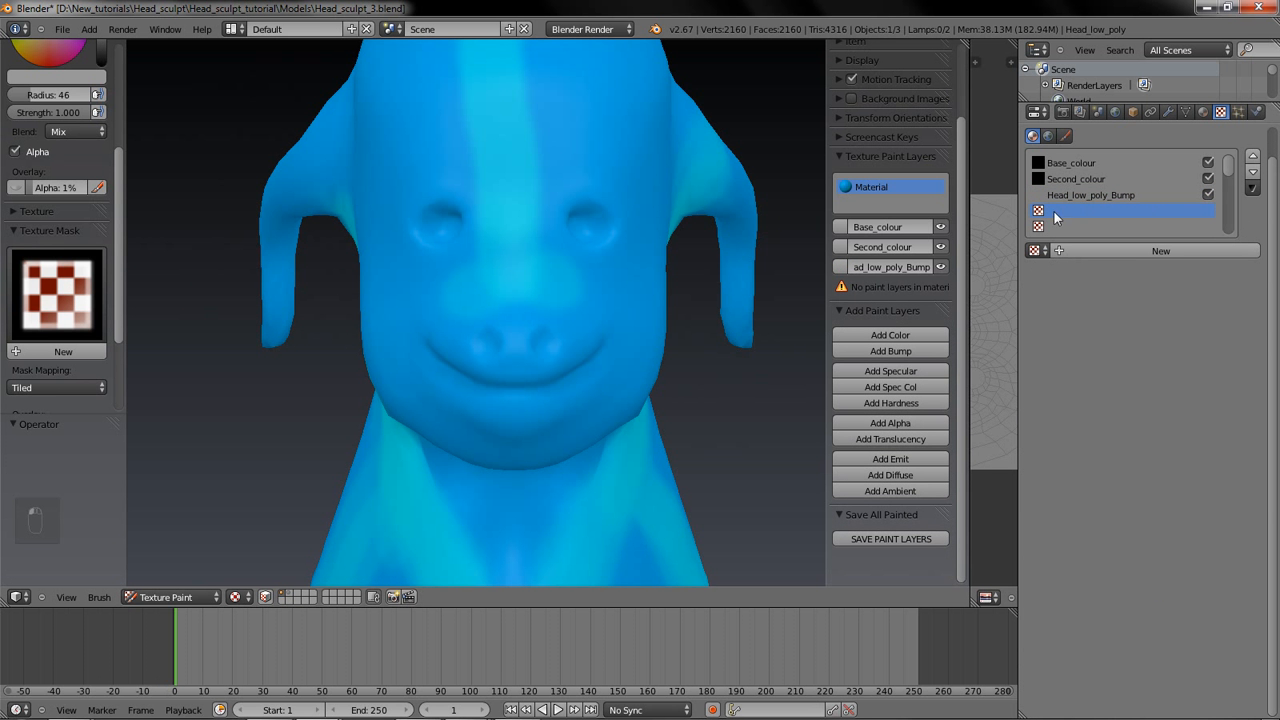
{"action": "left_click", "coordinate": [1068, 249]}
{"action": "left_click", "coordinate": [1206, 211]}
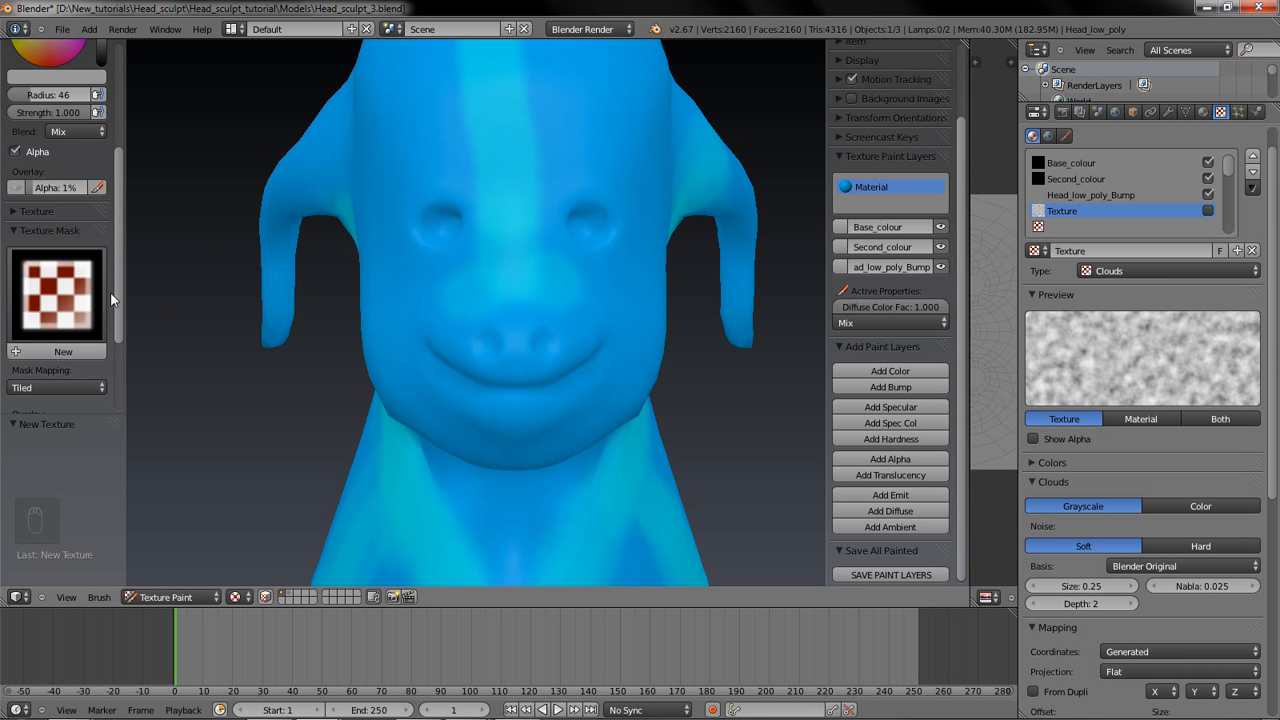
{"action": "left_click", "coordinate": [1125, 272]}
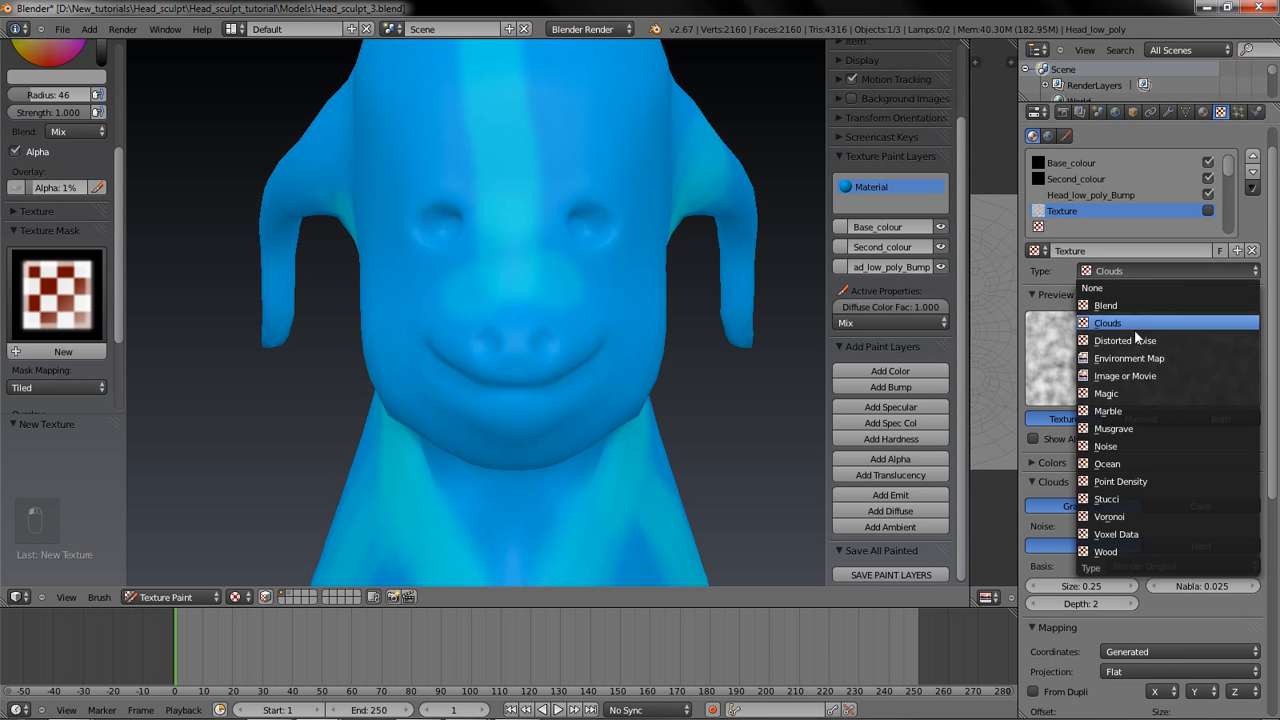
{"action": "left_click", "coordinate": [1130, 427]}
Step: Enable the Musgrave texture's colour ramp and swap its stops, putting white at 0.02034 and transparent black near the opposite end
{"action": "left_click", "coordinate": [1063, 463]}
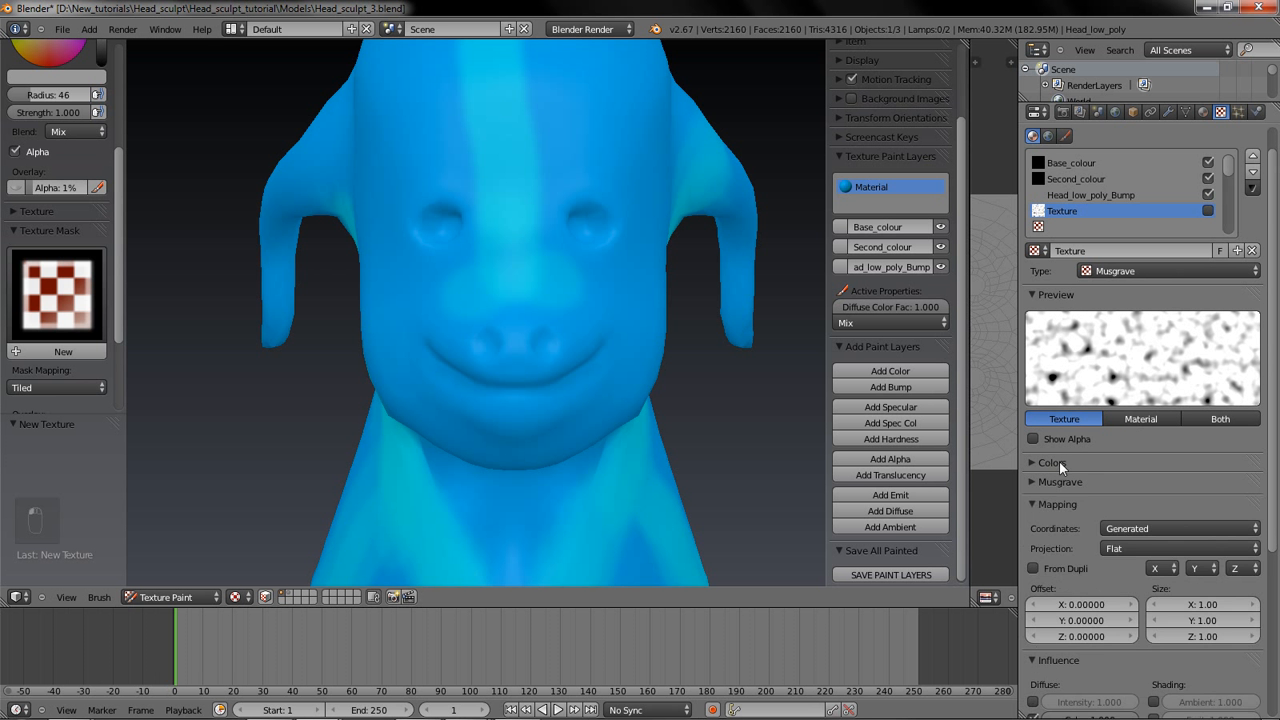
{"action": "left_click", "coordinate": [1058, 482]}
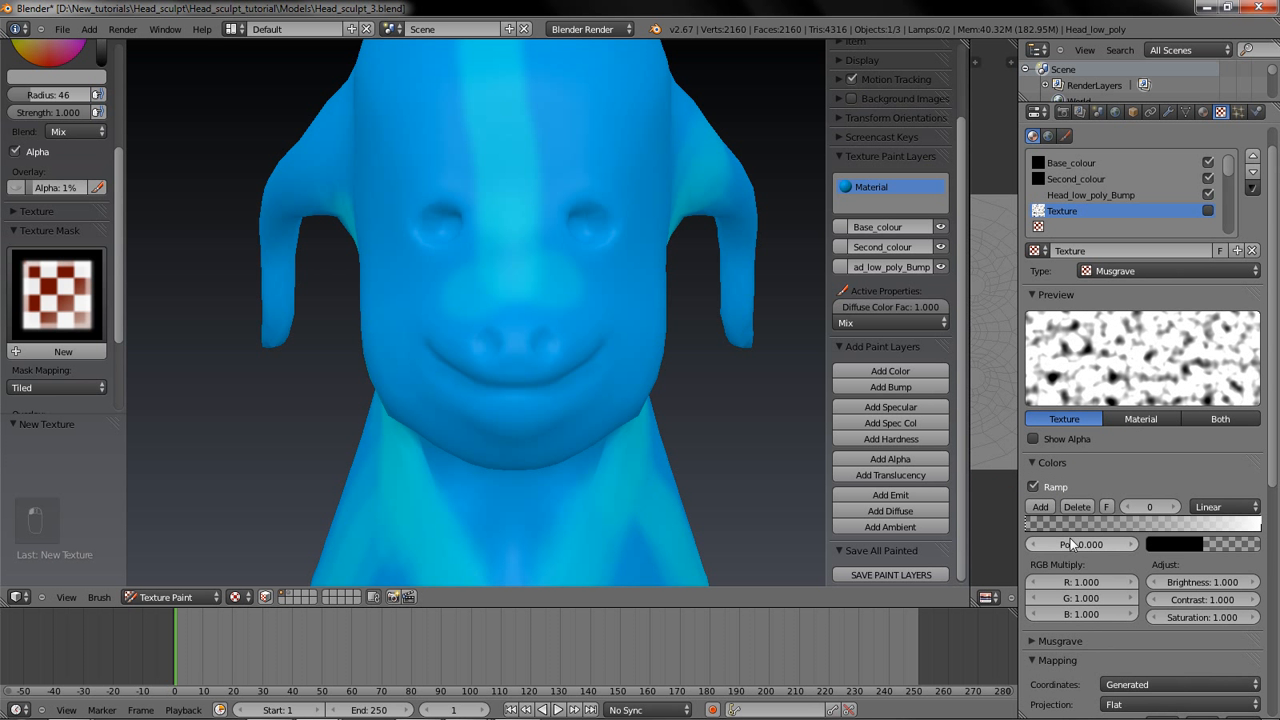
{"action": "mouse_move", "coordinate": [1257, 528]}
{"action": "left_mouse_down"}
{"action": "mouse_move", "coordinate": [1086, 522]}
{"action": "mouse_move", "coordinate": [1240, 525]}
{"action": "left_mouse_up"}
{"action": "left_click_drag", "start_coordinate": [1092, 522], "coordinate": [1034, 522]}
Step: Assign the Musgrave texture as the brush's texture mask, testing it with a bump stroke from forehead to cheek that is undone
{"action": "left_click", "coordinate": [78, 303]}
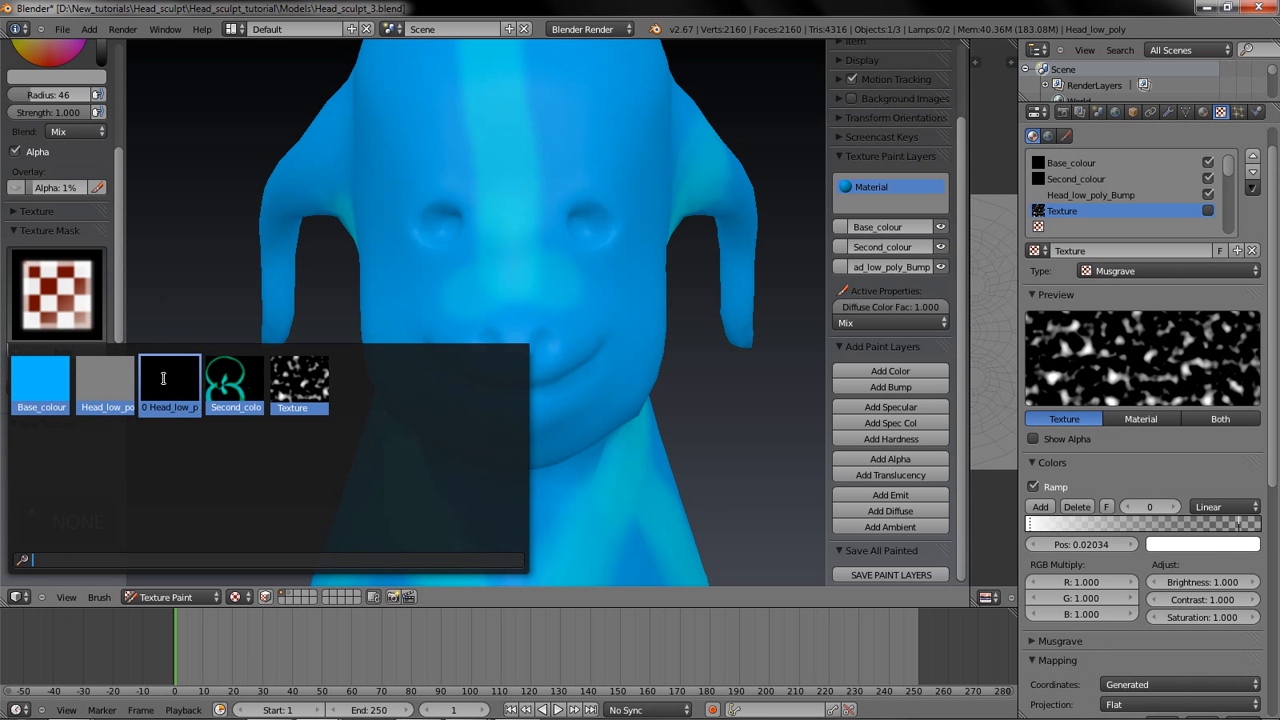
{"action": "left_click", "coordinate": [300, 385]}
{"action": "mouse_move", "coordinate": [553, 128]}
{"action": "left_mouse_down"}
{"action": "mouse_move", "coordinate": [515, 130]}
{"action": "mouse_move", "coordinate": [391, 250]}
{"action": "mouse_move", "coordinate": [324, 397]}
{"action": "left_mouse_up"}
{"action": "middle_click_drag", "start_coordinate": [297, 390], "coordinate": [281, 420]}
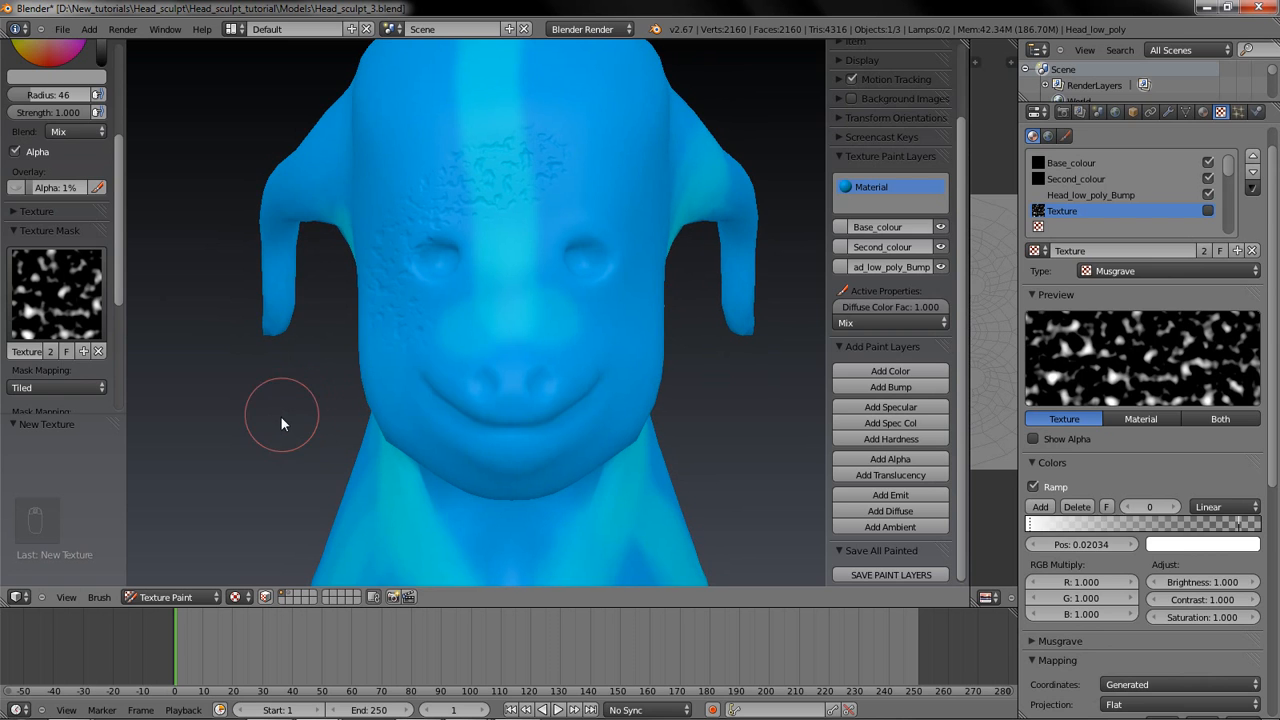
{"action": "key", "text": "ctrl+z"}
Step: Set the Musgrave texture's Nabla to 0.011 and its type to Hetero Terrain
{"action": "middle_click_drag", "start_coordinate": [279, 431], "coordinate": [237, 288], "text": "shift"}
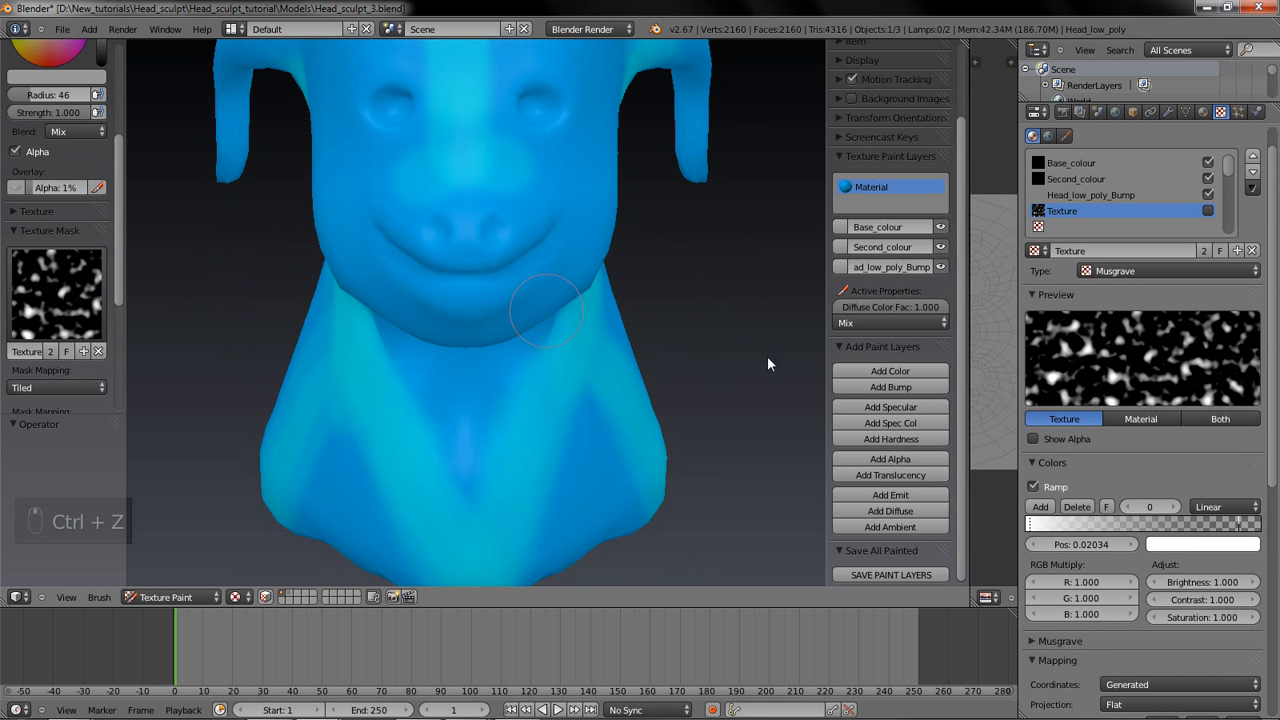
{"action": "left_click", "coordinate": [1052, 463]}
{"action": "left_click", "coordinate": [1062, 482]}
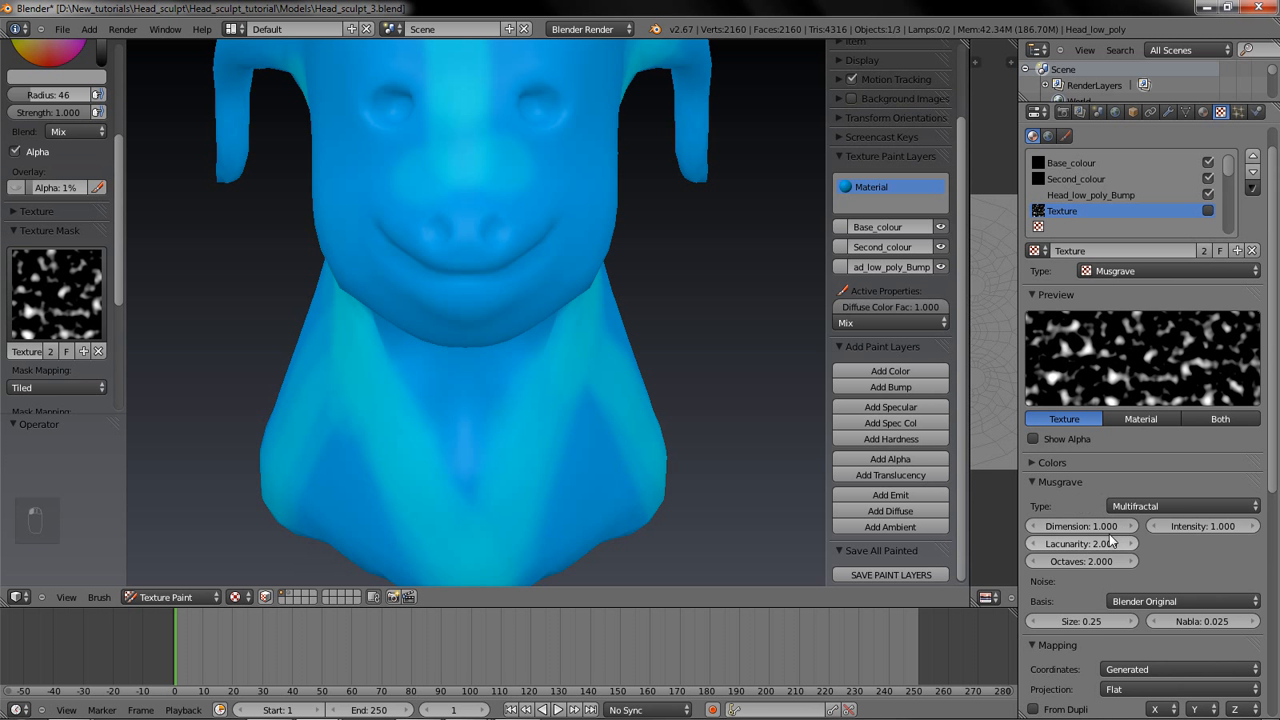
{"action": "mouse_move", "coordinate": [1182, 621]}
{"action": "left_mouse_down"}
{"action": "mouse_move", "coordinate": [1221, 630]}
{"action": "mouse_move", "coordinate": [1187, 625]}
{"action": "left_mouse_up"}
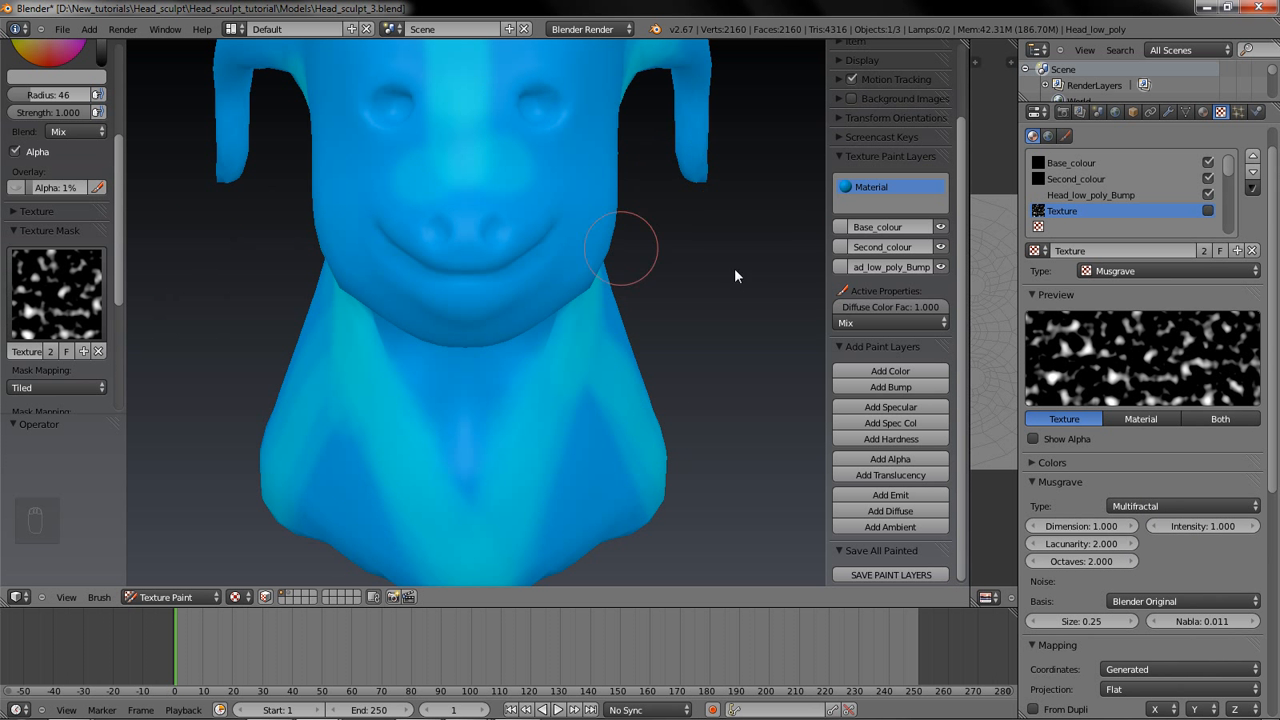
{"action": "left_click", "coordinate": [1184, 507]}
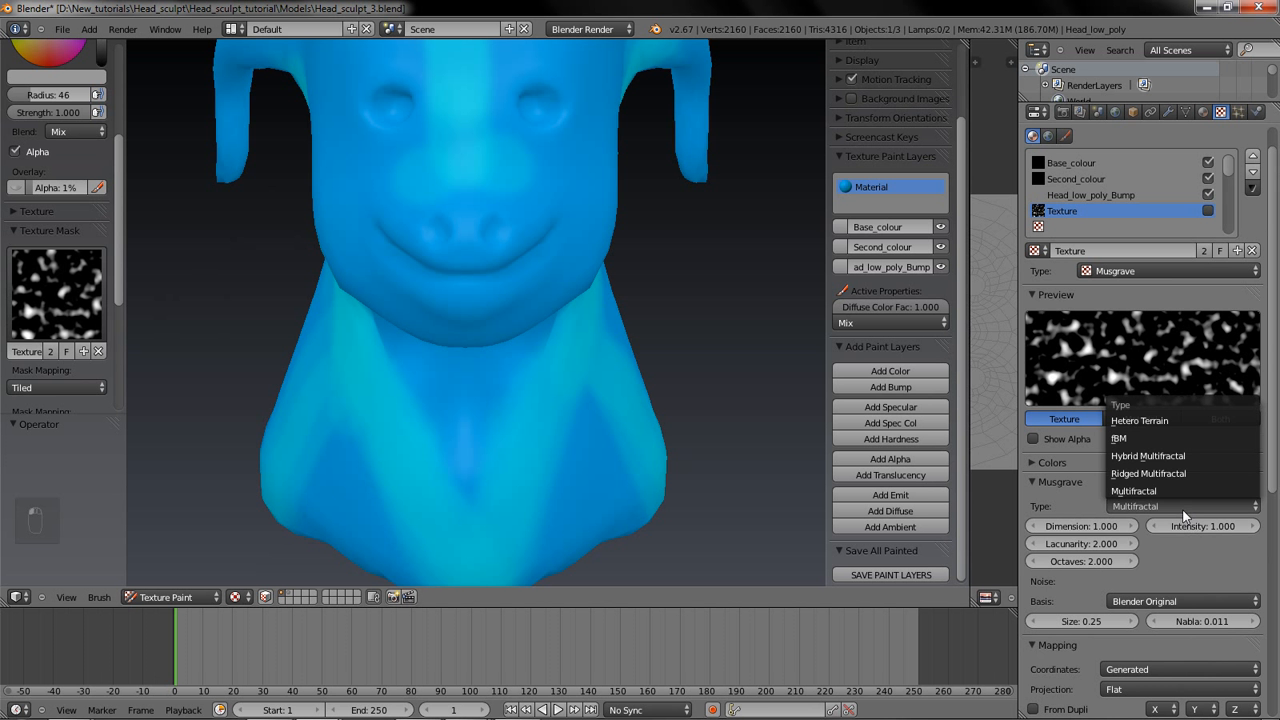
{"action": "left_click", "coordinate": [1161, 420]}
Step: Try a masked bump stroke from the snout over the cheek to the neck and undo it
{"action": "mouse_move", "coordinate": [408, 195]}
{"action": "left_mouse_down"}
{"action": "mouse_move", "coordinate": [351, 294]}
{"action": "mouse_move", "coordinate": [411, 274]}
{"action": "mouse_move", "coordinate": [303, 446]}
{"action": "left_mouse_up"}
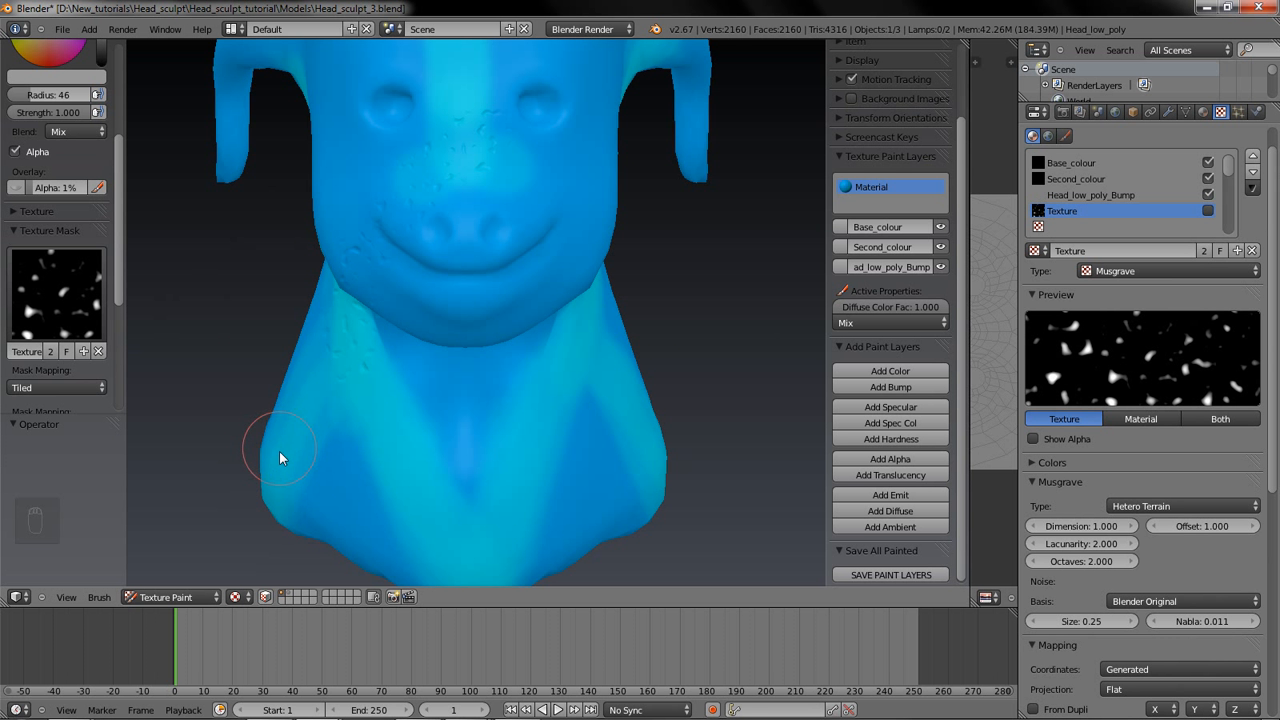
{"action": "key", "text": "ctrl+z"}
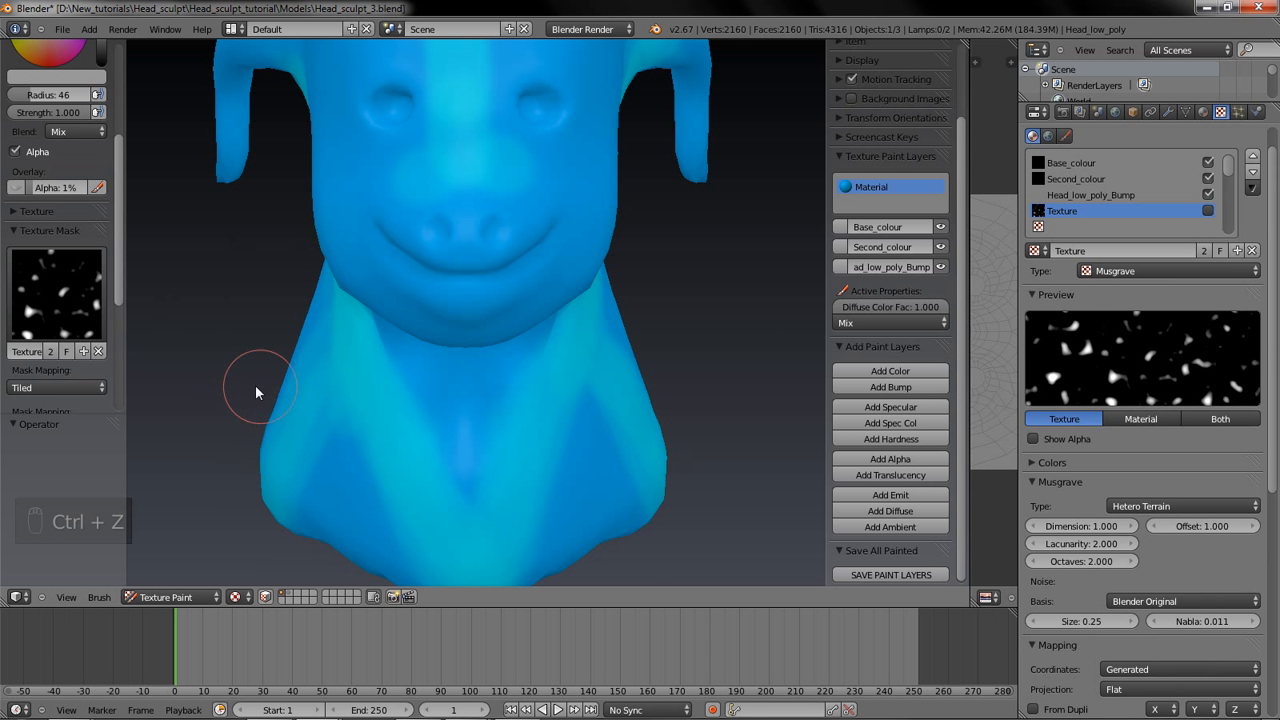
{"action": "middle_click_drag", "start_coordinate": [221, 367], "coordinate": [208, 513]}
{"action": "middle_click_drag", "start_coordinate": [228, 446], "coordinate": [221, 367]}
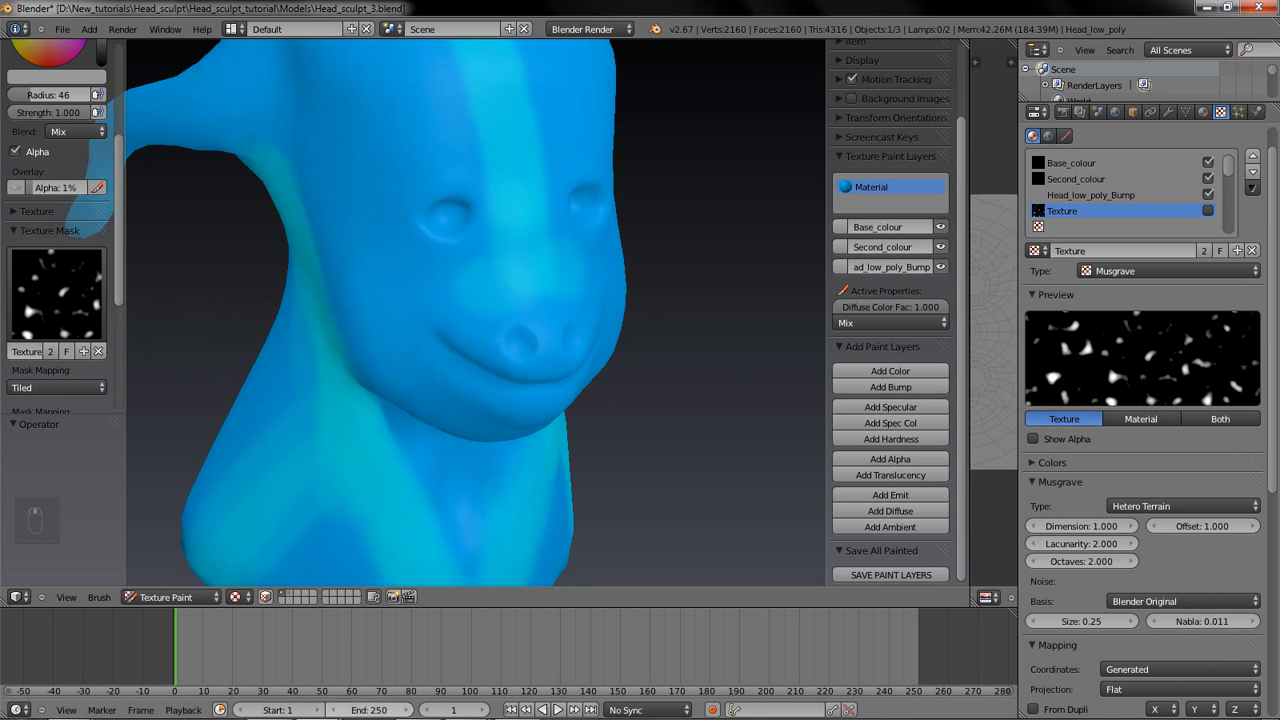
Step: Switch to the Blender window with Head_sculpt_test_file_3, examine the framed head in Texture shading, and return to Head_sculpt_3
{"action": "mouse_move", "coordinate": [317, 704]}
{"action": "left_click", "coordinate": [396, 600]}
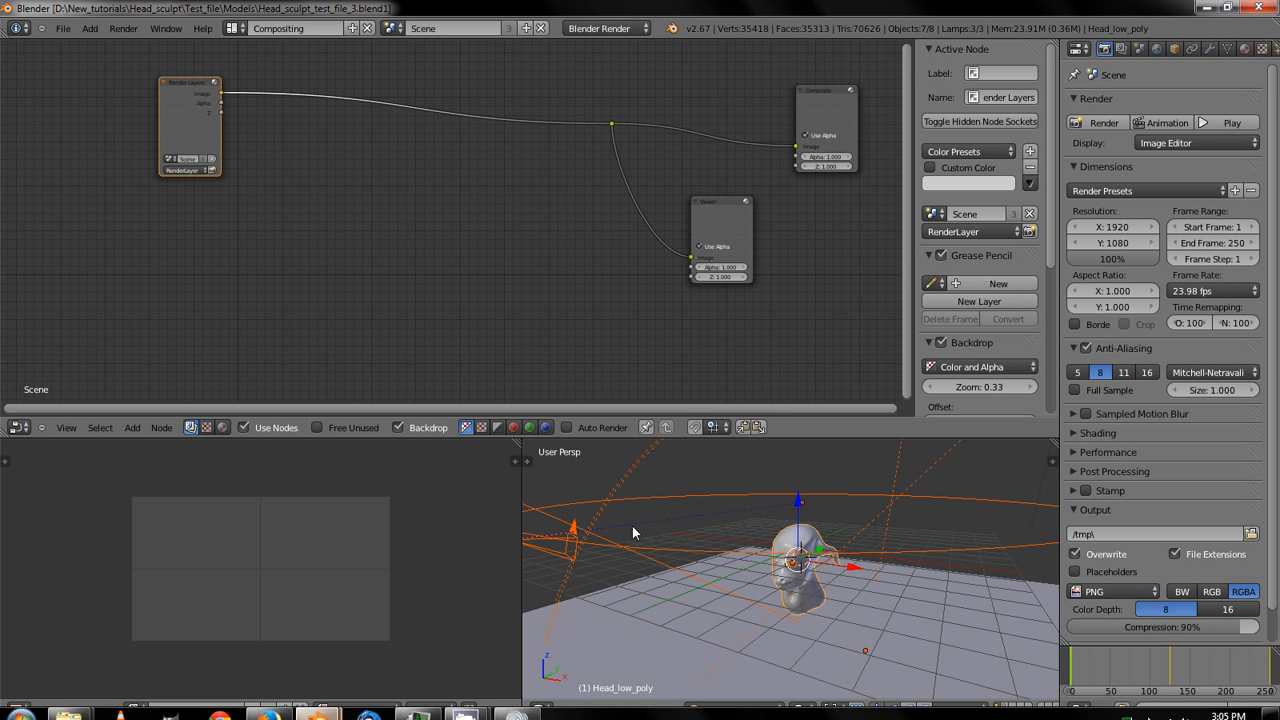
{"action": "key", "text": "KP_Decimal"}
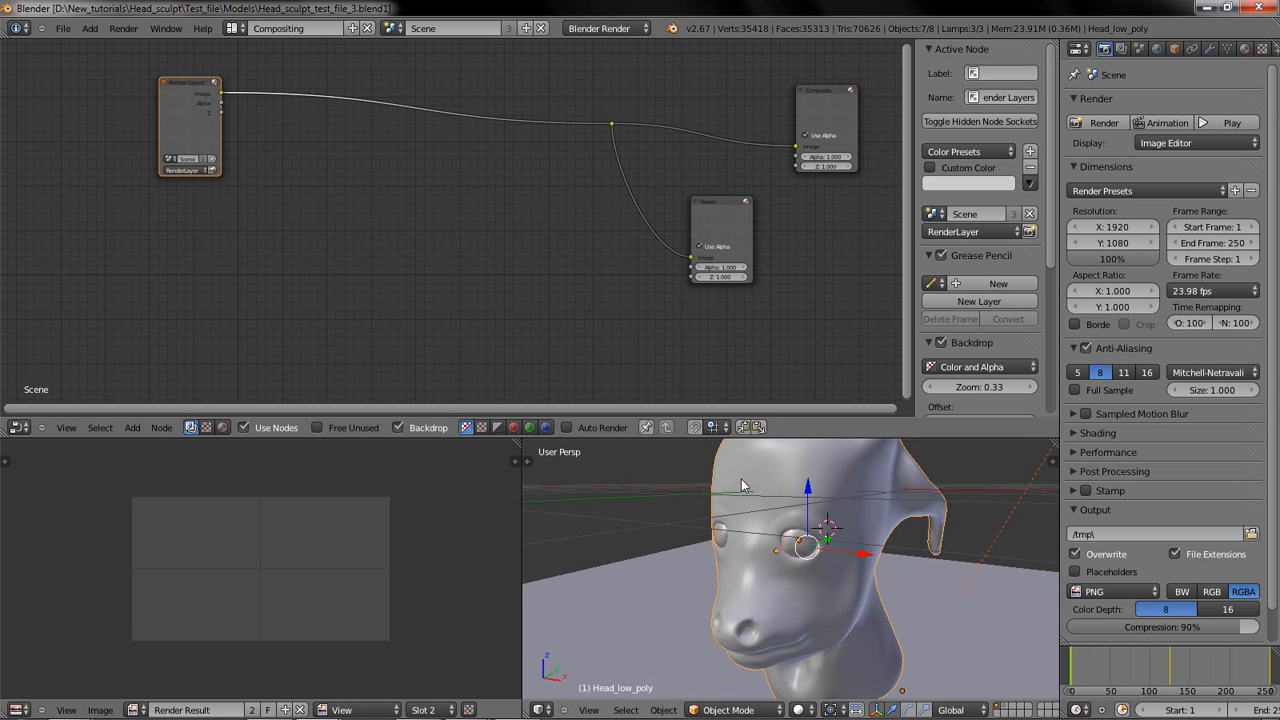
{"action": "left_click", "coordinate": [799, 710]}
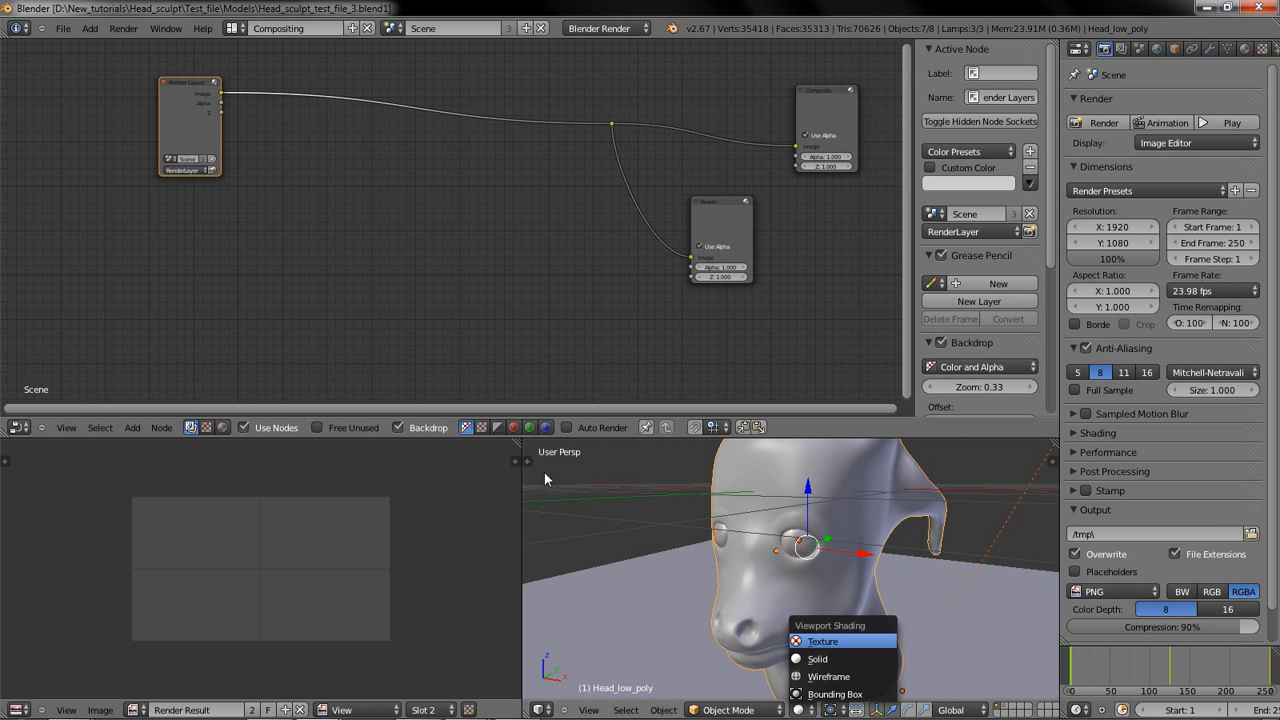
{"action": "key", "text": "Return"}
{"action": "mouse_move", "coordinate": [618, 501]}
{"action": "middle_mouse_down"}
{"action": "mouse_move", "coordinate": [724, 483]}
{"action": "mouse_move", "coordinate": [614, 488]}
{"action": "mouse_move", "coordinate": [697, 494]}
{"action": "mouse_move", "coordinate": [551, 508]}
{"action": "mouse_move", "coordinate": [674, 512]}
{"action": "mouse_move", "coordinate": [650, 519]}
{"action": "middle_mouse_up"}
{"action": "key", "text": "alt+Tab"}
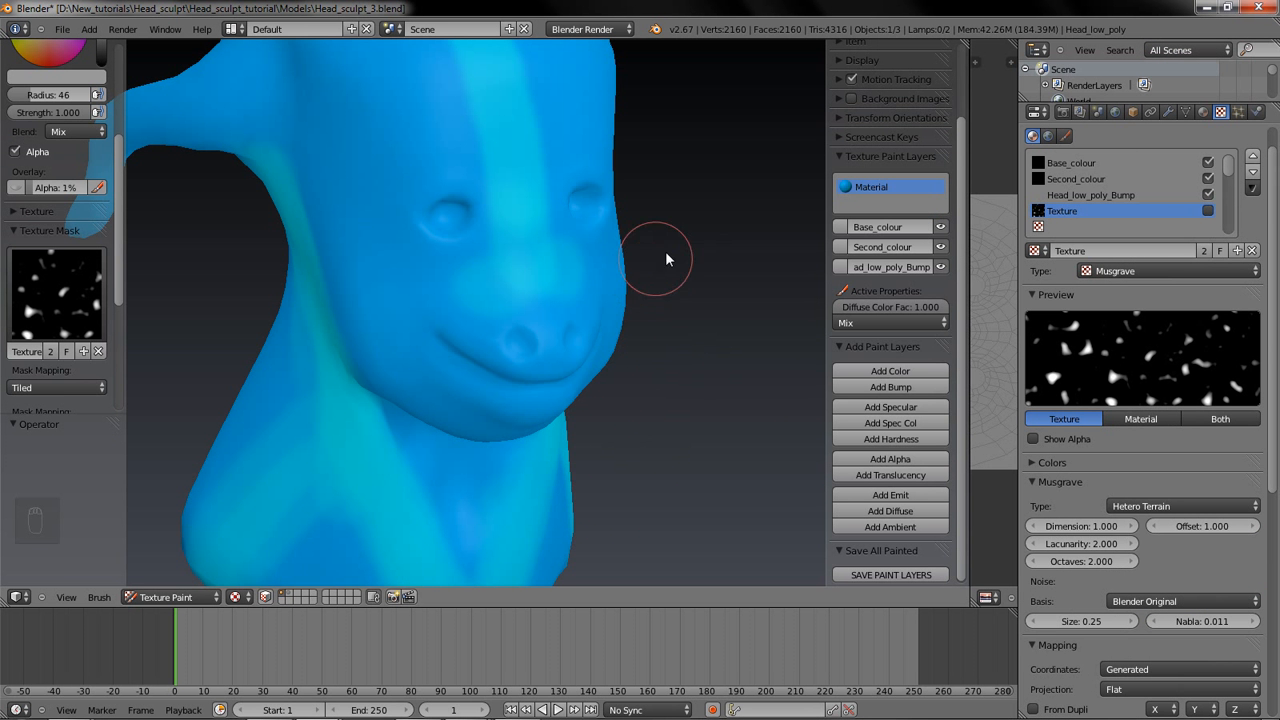
Step: Reduce the paint brush radius to 16
{"action": "middle_click_drag", "start_coordinate": [666, 257], "coordinate": [571, 251]}
{"action": "key", "text": "f"}
{"action": "left_click", "coordinate": [405, 215]}
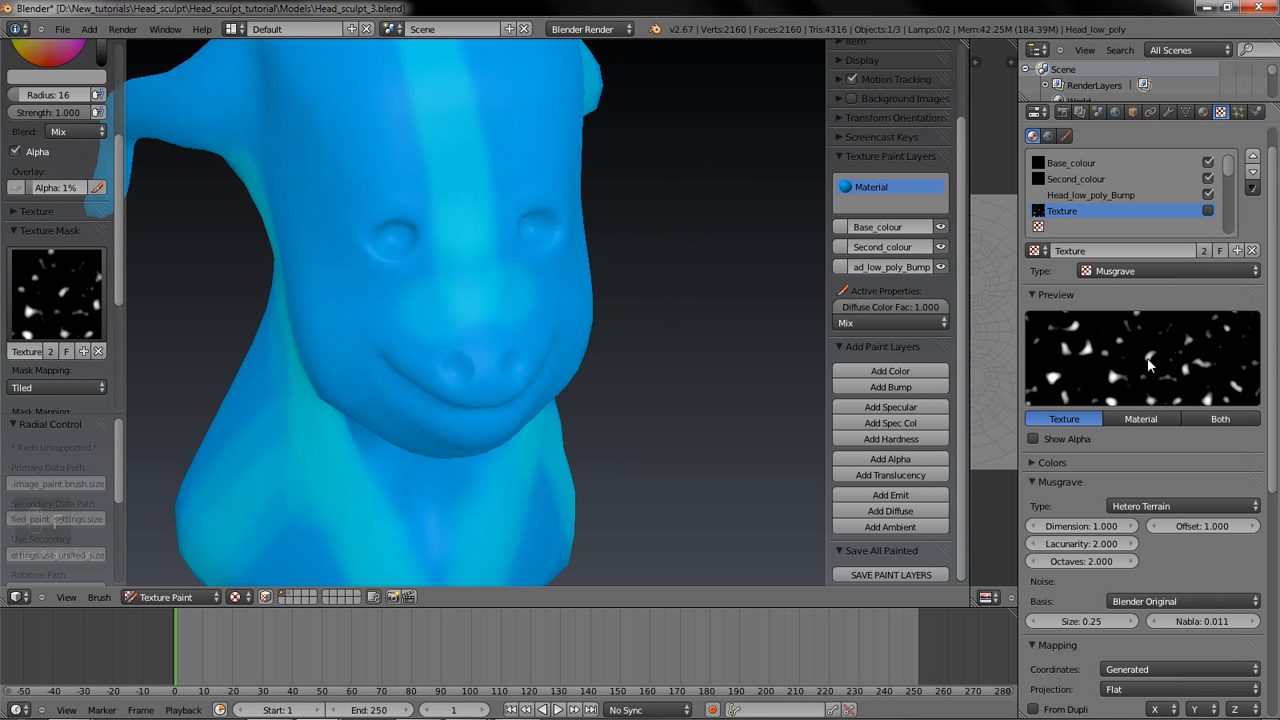
{"action": "left_click", "coordinate": [1166, 271]}
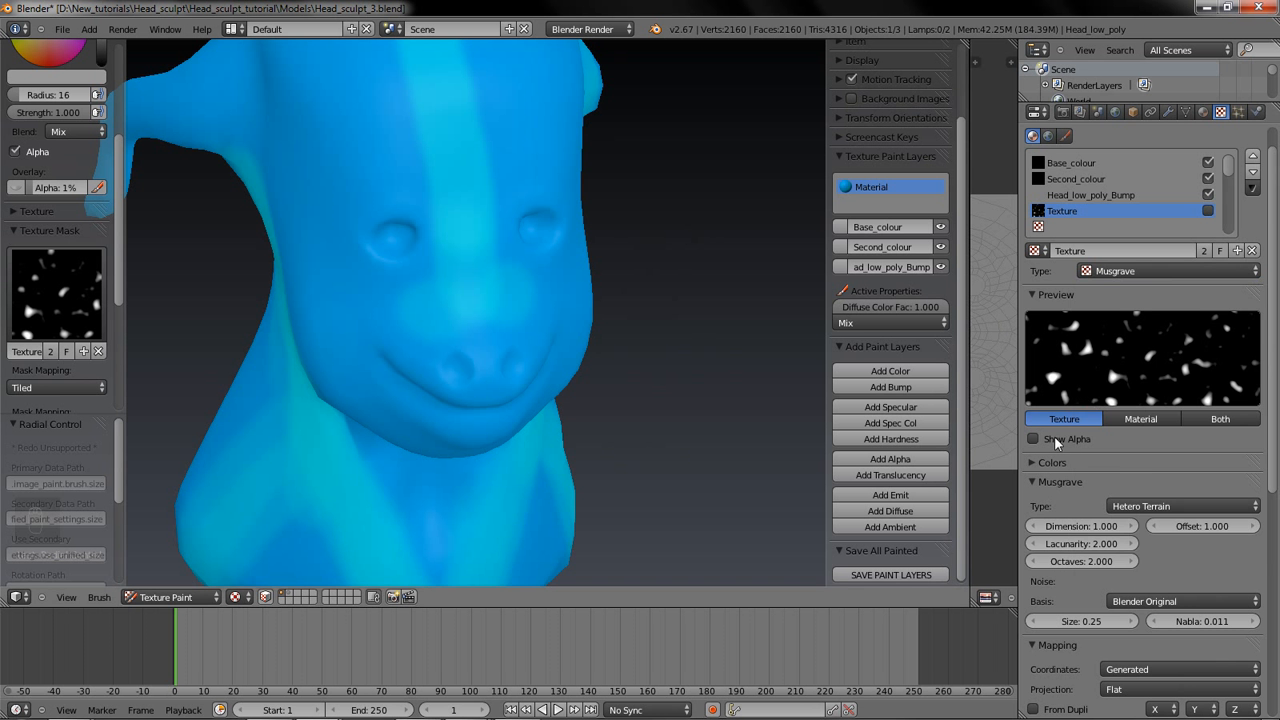
{"action": "left_click", "coordinate": [1078, 440]}
{"action": "left_click", "coordinate": [1070, 437]}
{"action": "key", "text": "ctrl+z"}
Step: Paint the masked bump texture around the mouth, muzzle and chin
{"action": "mouse_move", "coordinate": [657, 266]}
{"action": "middle_mouse_down"}
{"action": "mouse_move", "coordinate": [634, 289]}
{"action": "mouse_move", "coordinate": [614, 271]}
{"action": "mouse_move", "coordinate": [620, 289]}
{"action": "mouse_move", "coordinate": [434, 176]}
{"action": "middle_mouse_up"}
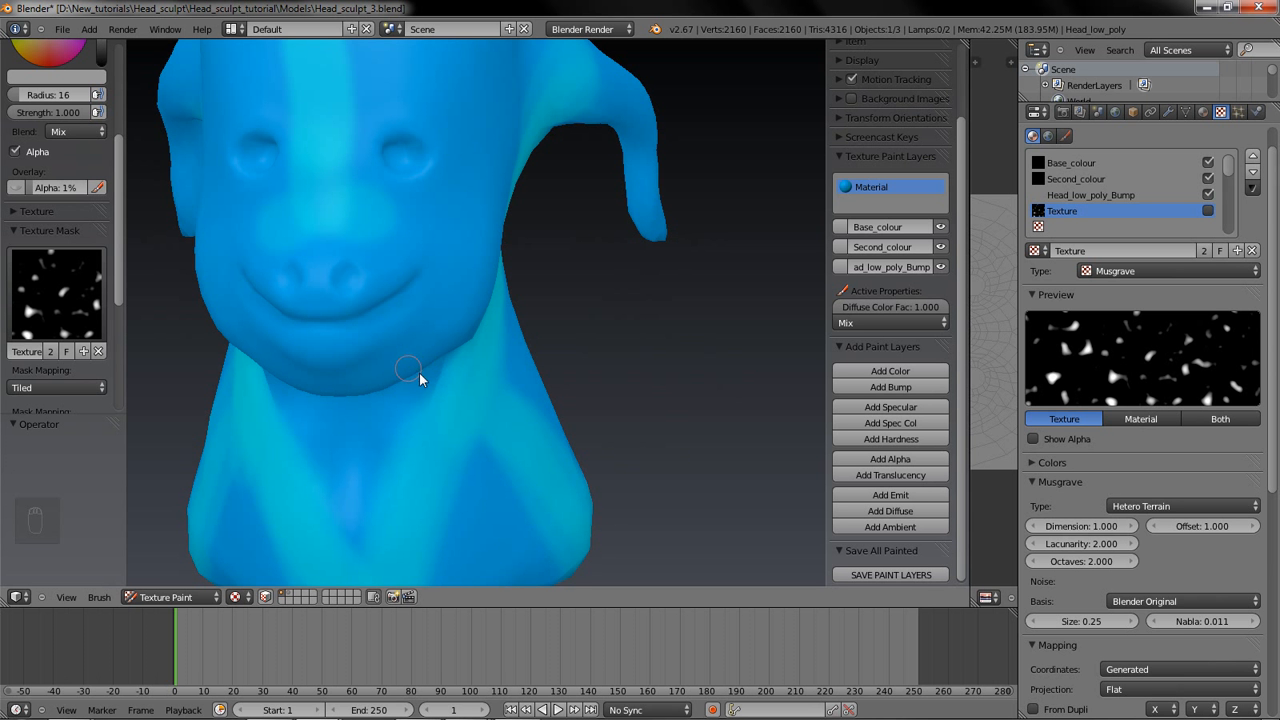
{"action": "middle_click_drag", "start_coordinate": [626, 334], "coordinate": [335, 426]}
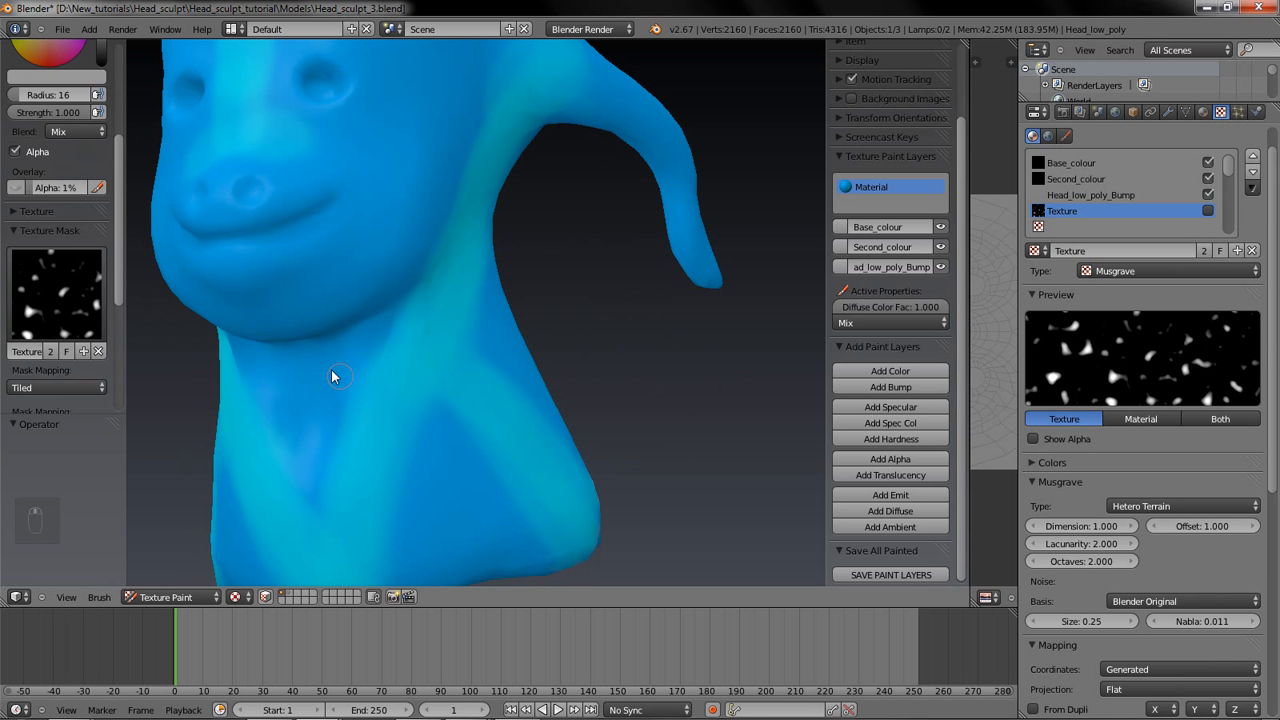
{"action": "middle_click_drag", "start_coordinate": [537, 223], "coordinate": [307, 294]}
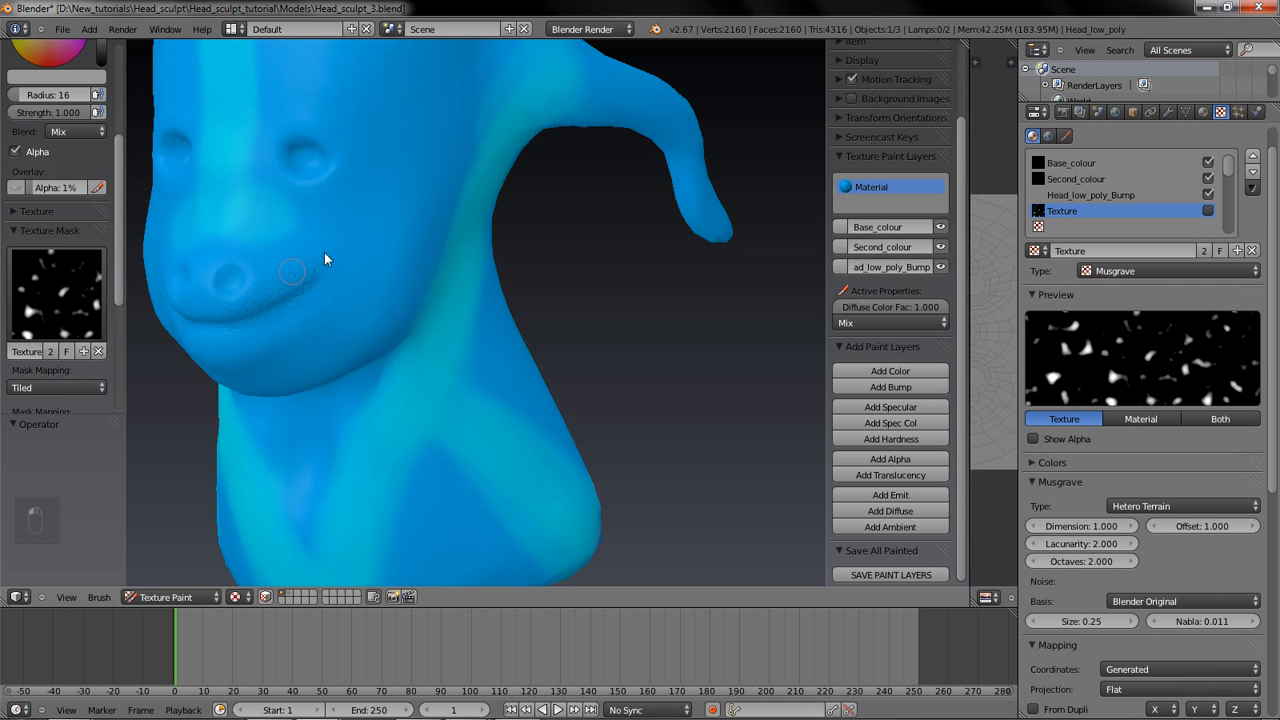
{"action": "middle_click_drag", "start_coordinate": [315, 340], "coordinate": [392, 307]}
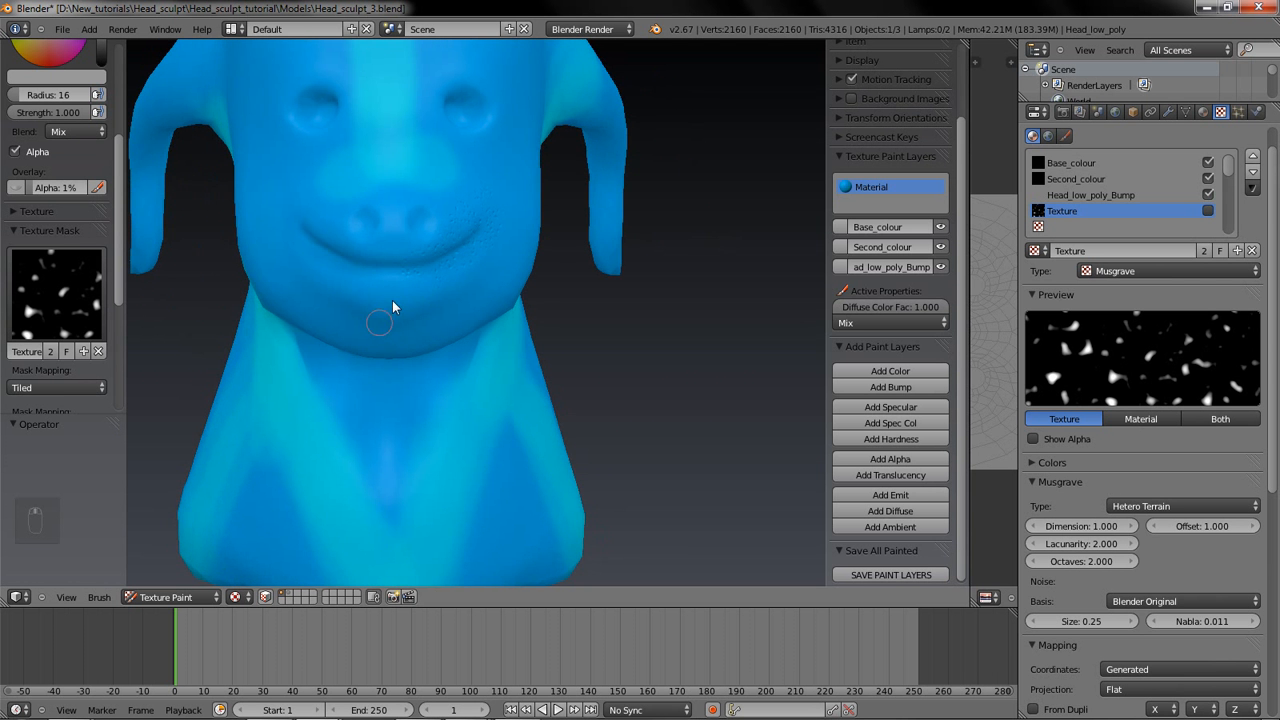
{"action": "mouse_move", "coordinate": [433, 321]}
{"action": "left_mouse_down"}
{"action": "mouse_move", "coordinate": [489, 301]}
{"action": "mouse_move", "coordinate": [396, 296]}
{"action": "mouse_move", "coordinate": [319, 313]}
{"action": "mouse_move", "coordinate": [310, 225]}
{"action": "left_mouse_up"}
Step: Extend the pitted bump texture over both cheeks toward the jaw and below the eyes
{"action": "middle_click_drag", "start_coordinate": [524, 270], "coordinate": [407, 286]}
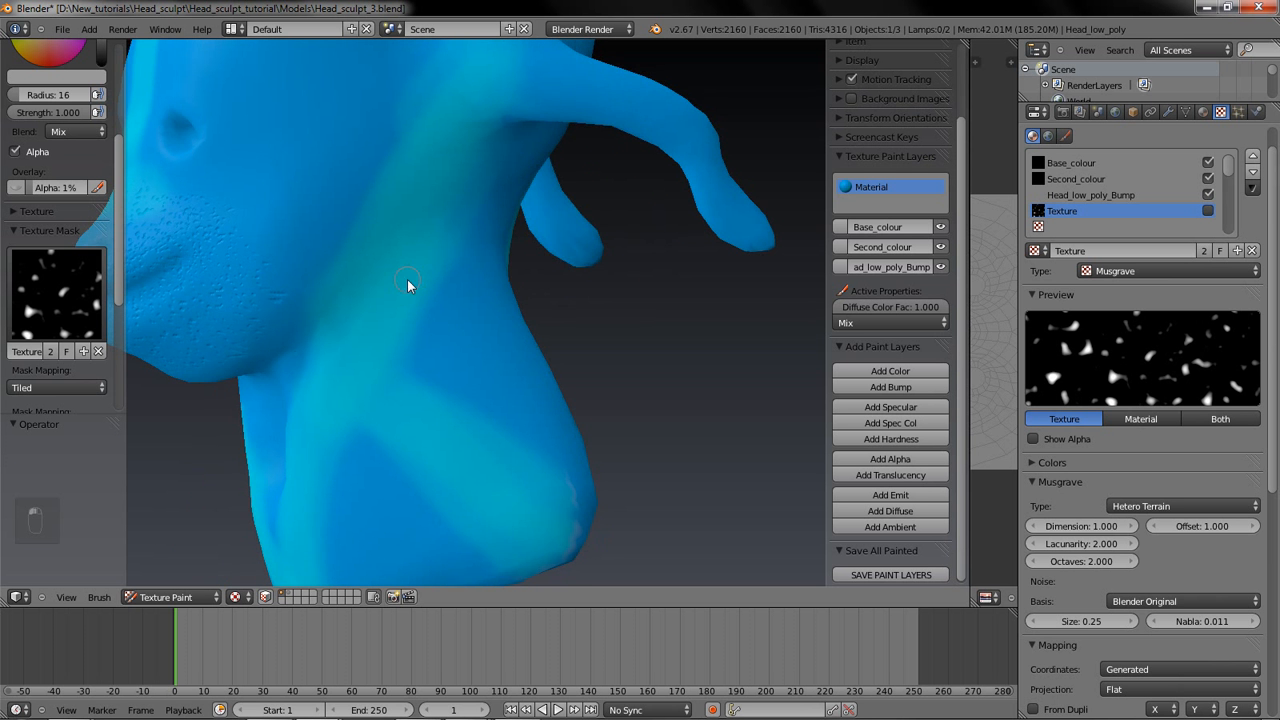
{"action": "mouse_move", "coordinate": [284, 303]}
{"action": "left_mouse_down"}
{"action": "mouse_move", "coordinate": [318, 249]}
{"action": "mouse_move", "coordinate": [285, 268]}
{"action": "mouse_move", "coordinate": [289, 235]}
{"action": "left_mouse_up"}
{"action": "middle_click_drag", "start_coordinate": [296, 293], "coordinate": [548, 234]}
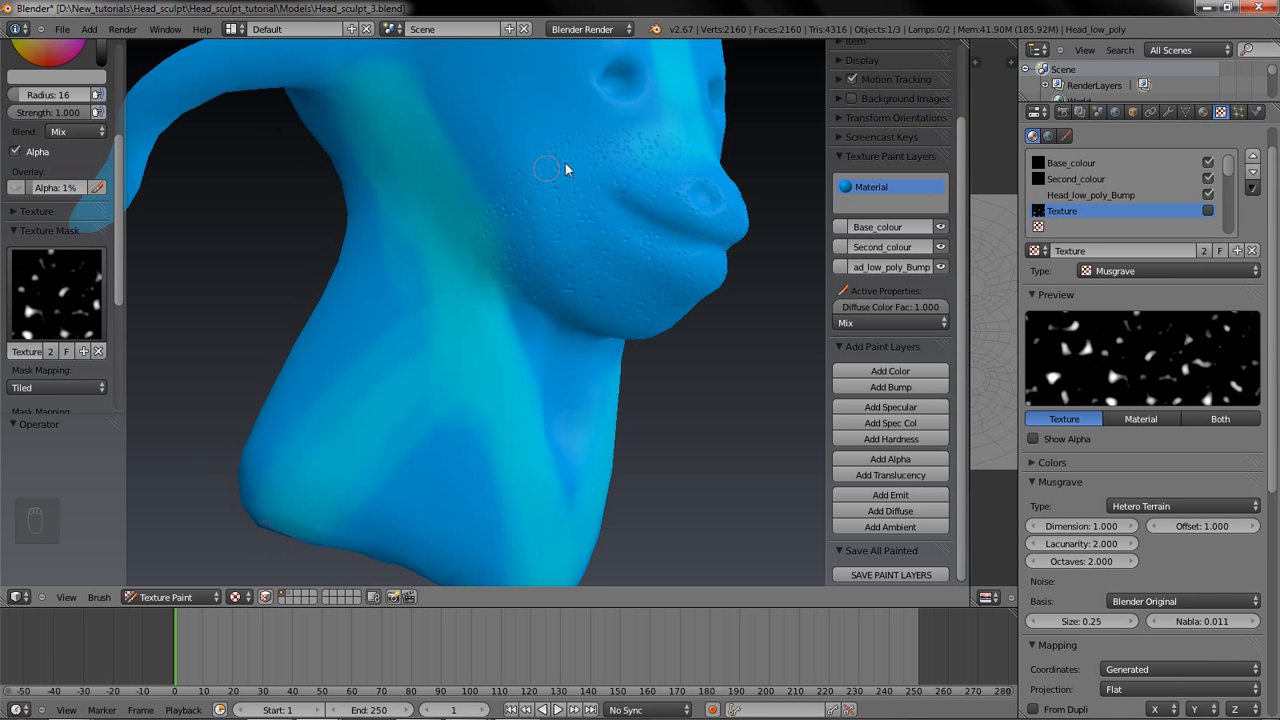
{"action": "mouse_move", "coordinate": [563, 208]}
{"action": "middle_mouse_down"}
{"action": "mouse_move", "coordinate": [434, 237]}
{"action": "mouse_move", "coordinate": [471, 260]}
{"action": "mouse_move", "coordinate": [400, 262]}
{"action": "middle_mouse_up"}
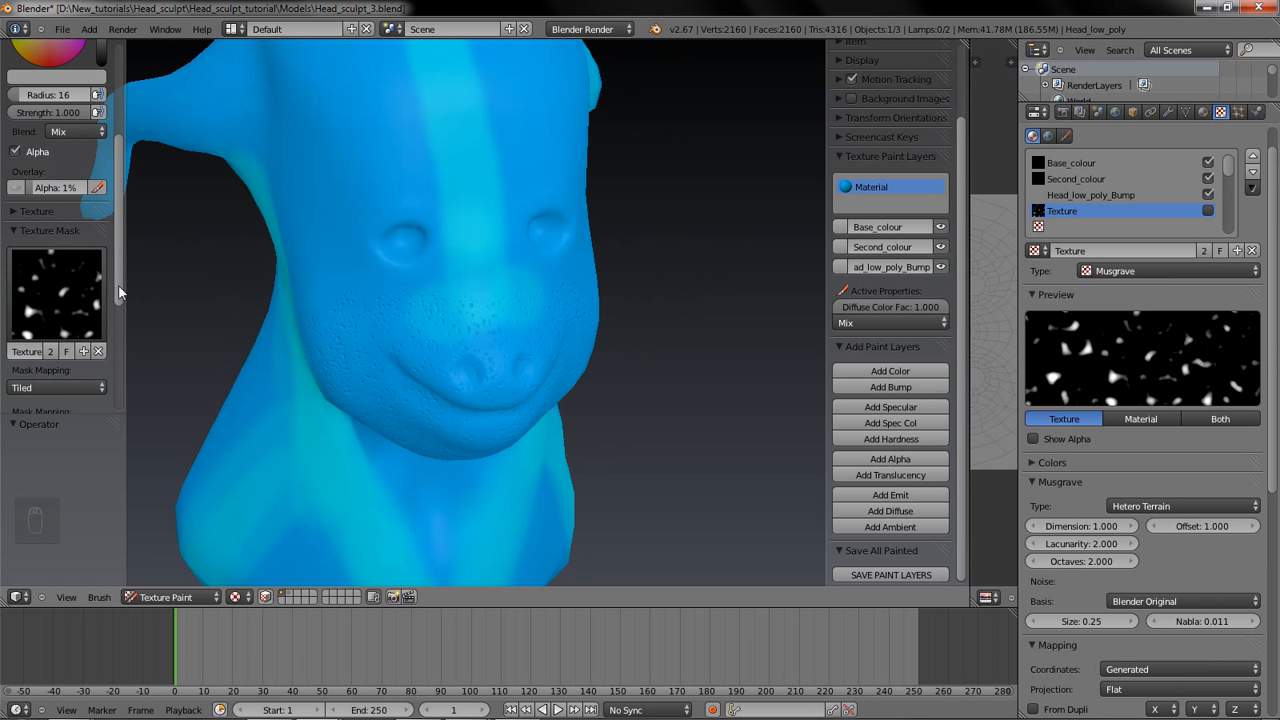
Step: Show the texture mask overlay at 65% alpha and set the mask mapping to View Plane
{"action": "scroll", "coordinate": [115, 290], "scroll_direction": "down", "scroll_amount": 5}
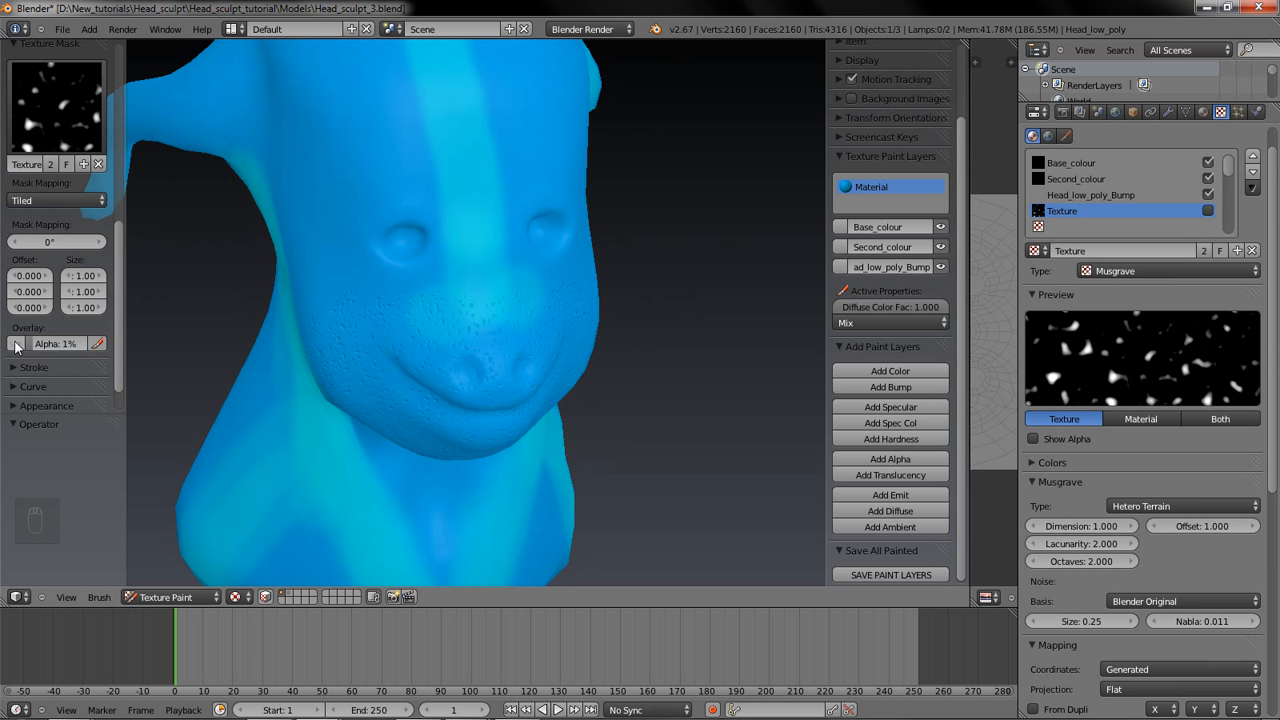
{"action": "left_click", "coordinate": [81, 200]}
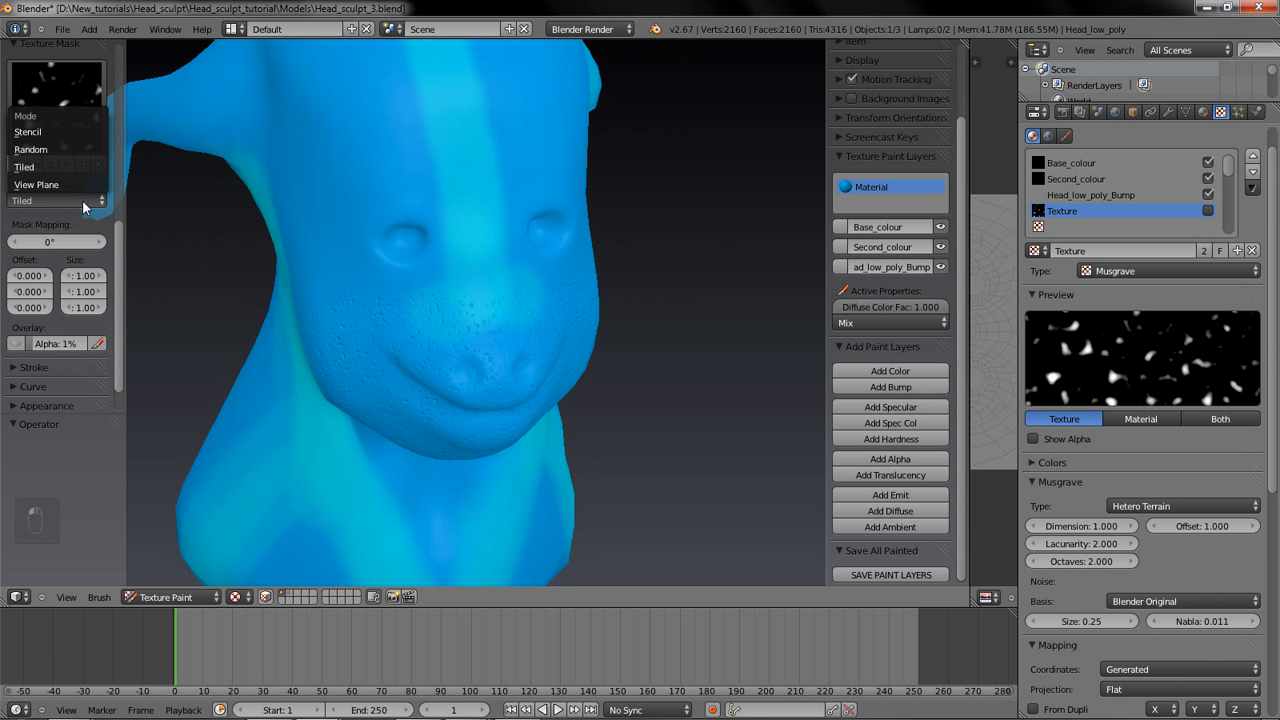
{"action": "left_click", "coordinate": [15, 343]}
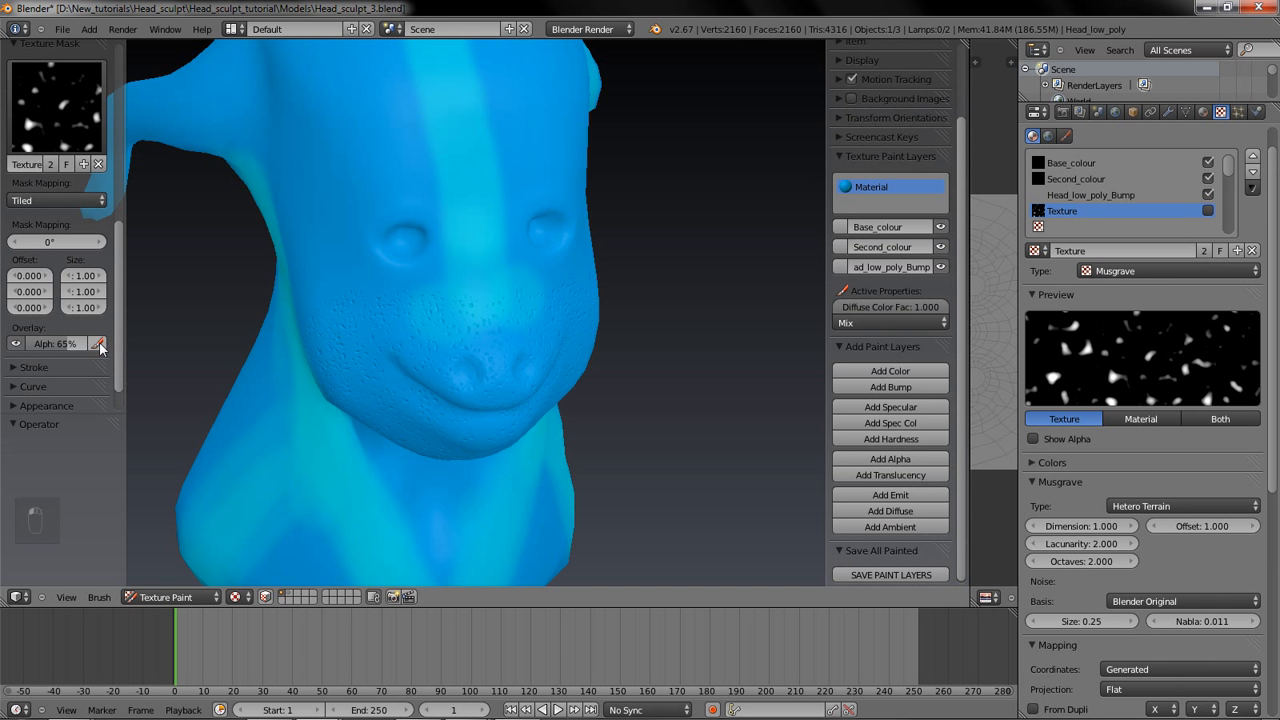
{"action": "left_click", "coordinate": [71, 202]}
{"action": "left_click", "coordinate": [36, 184]}
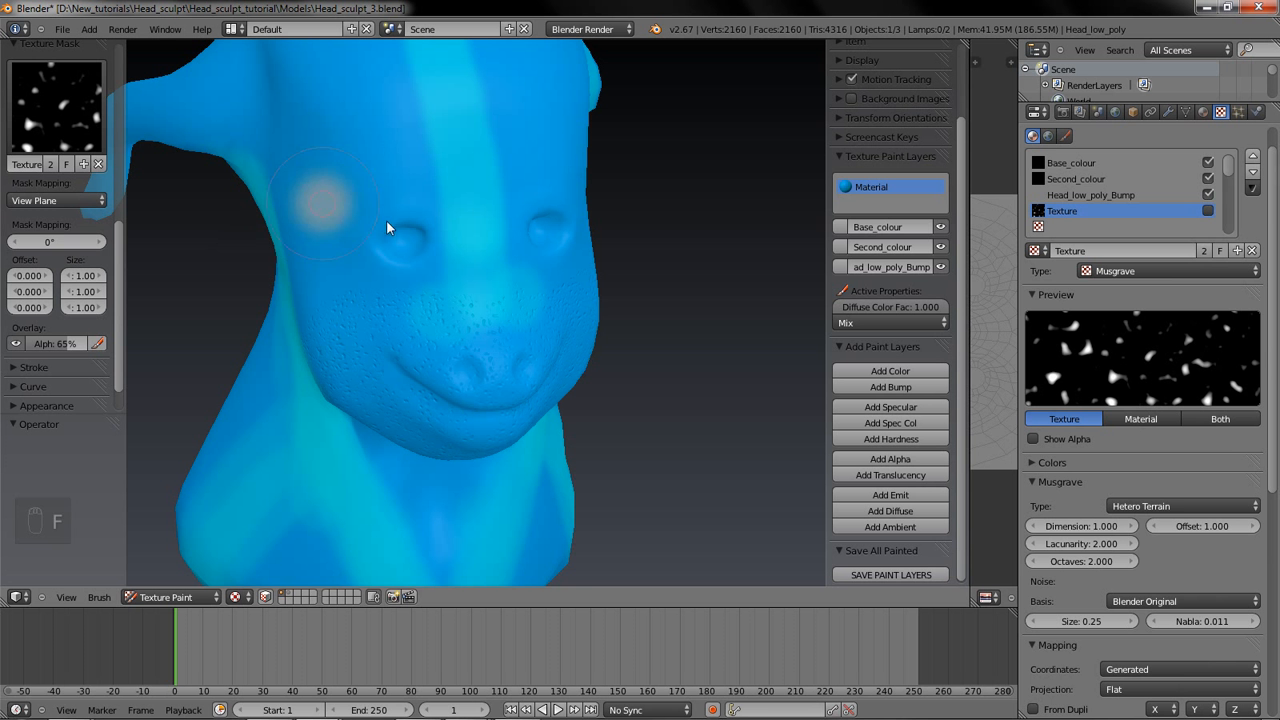
Step: Enlarge the brush, try the View Plane mask on the head, and undo the test strokes
{"action": "key", "text": "f"}
{"action": "mouse_move", "coordinate": [348, 141]}
{"action": "left_mouse_down"}
{"action": "mouse_move", "coordinate": [472, 131]}
{"action": "mouse_move", "coordinate": [390, 139]}
{"action": "left_mouse_up"}
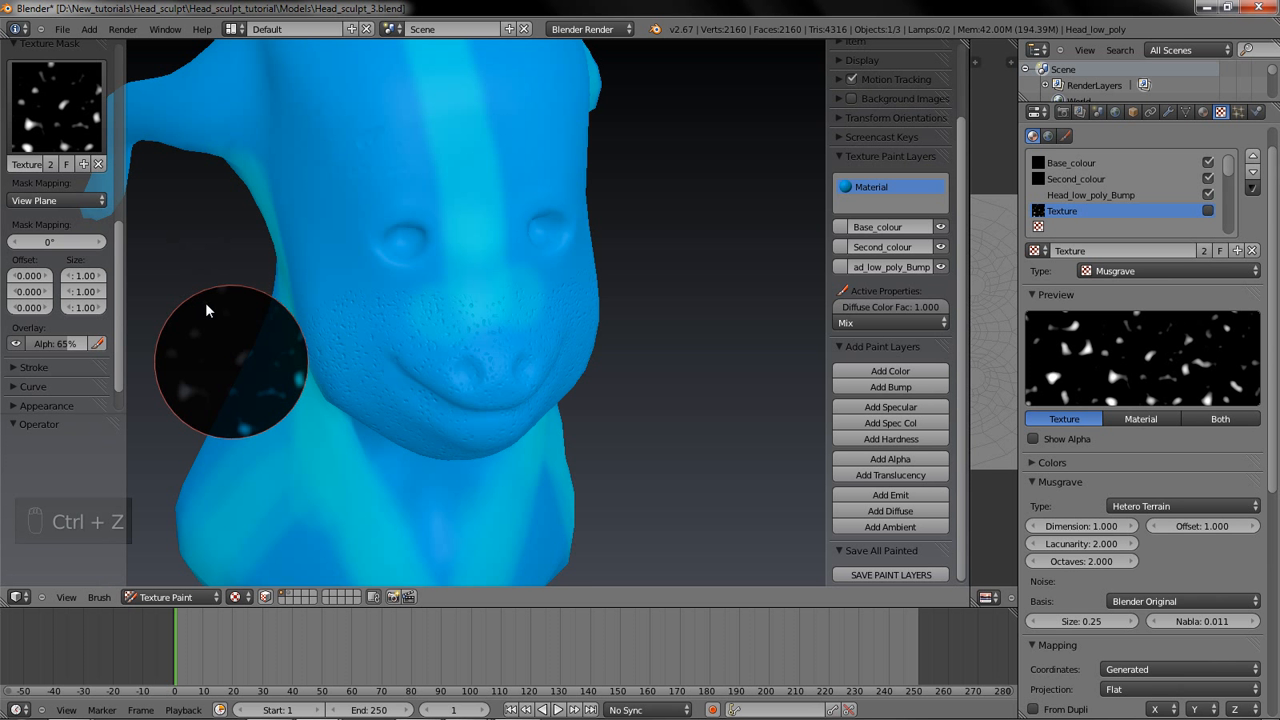
{"action": "key", "text": "ctrl+z"}
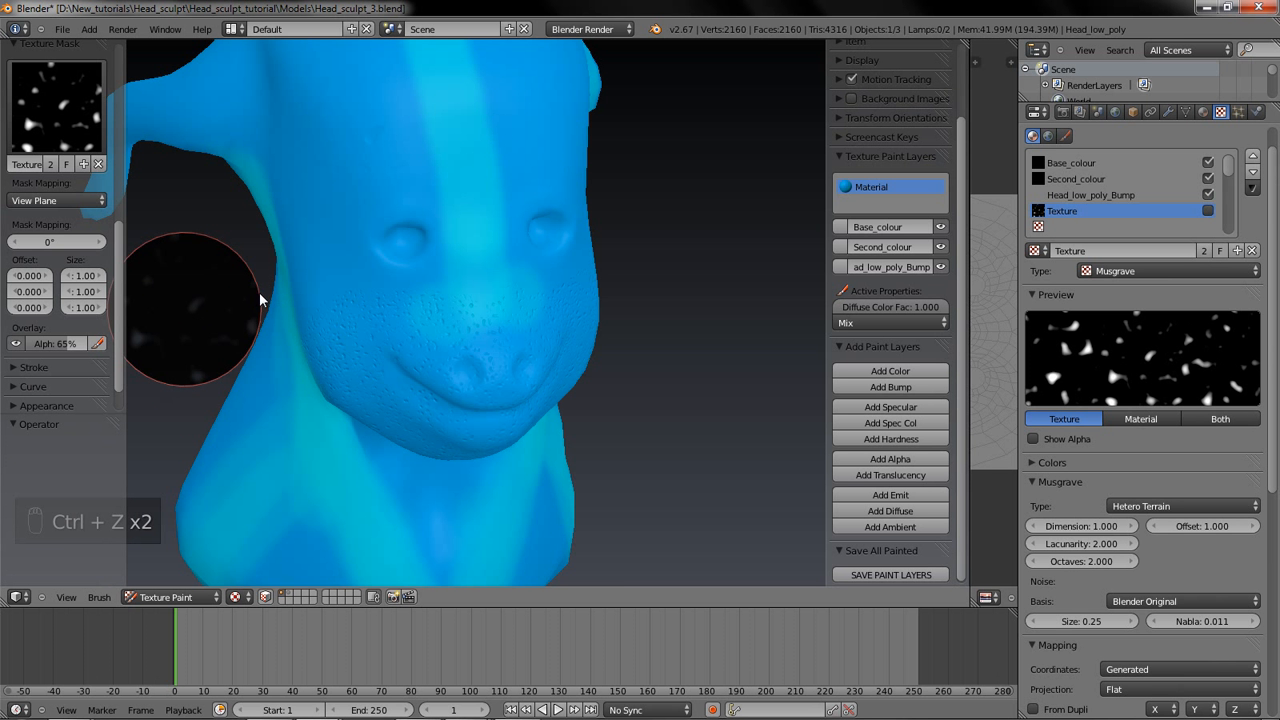
{"action": "key", "text": "ctrl+z"}
{"action": "mouse_move", "coordinate": [284, 281]}
{"action": "middle_mouse_down"}
{"action": "mouse_move", "coordinate": [299, 297]}
{"action": "mouse_move", "coordinate": [287, 290]}
{"action": "middle_mouse_up"}
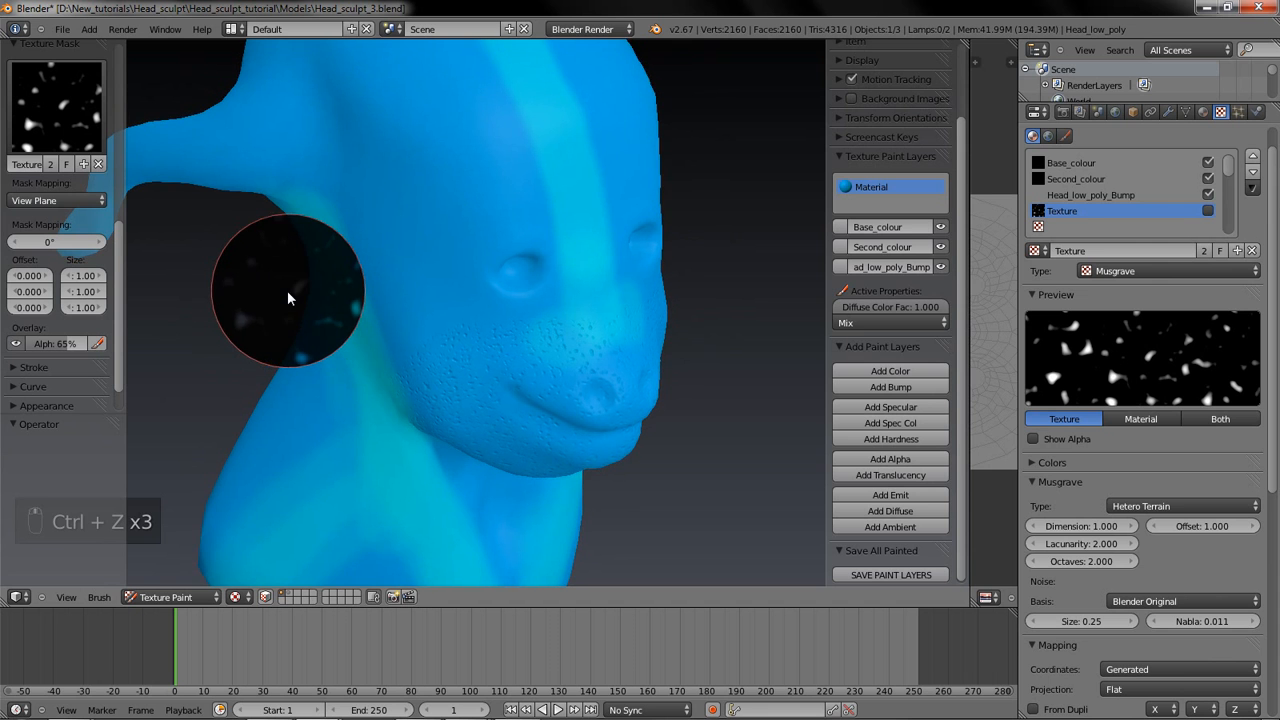
Step: Try Random mask mapping with a smaller brush on the temple and brow, and undo the painted stroke
{"action": "left_click", "coordinate": [76, 201]}
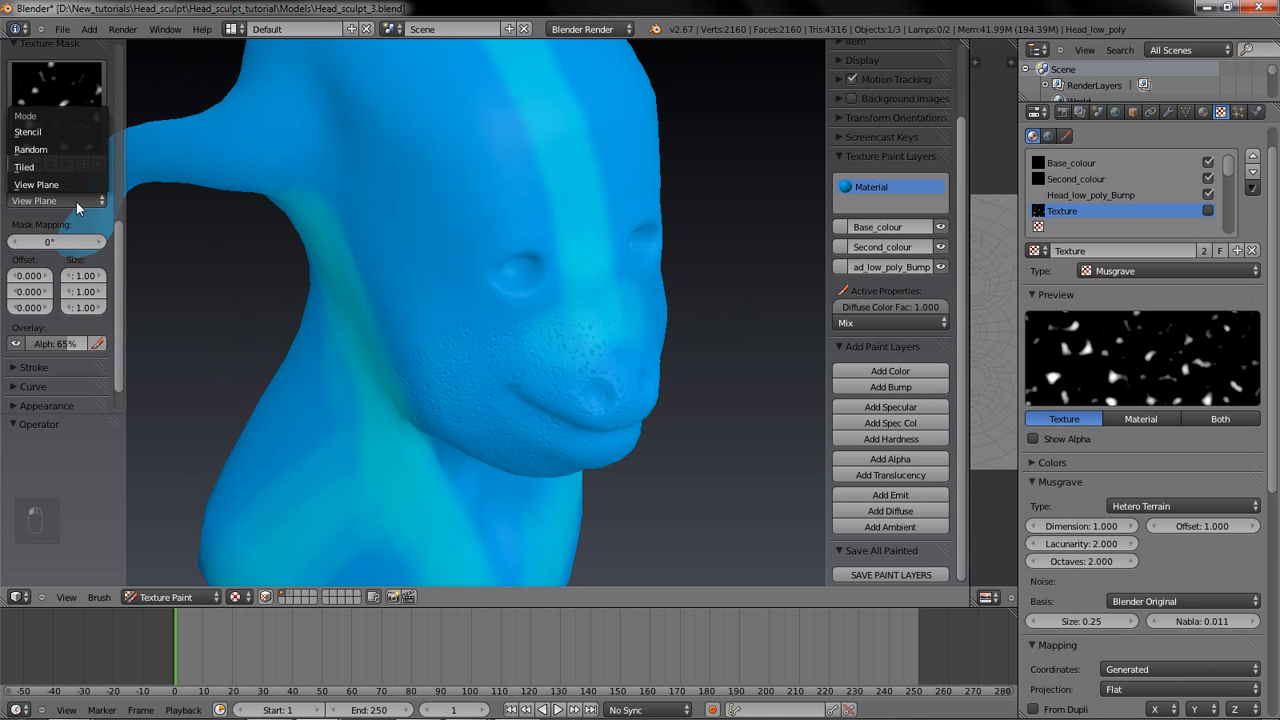
{"action": "left_click", "coordinate": [84, 149]}
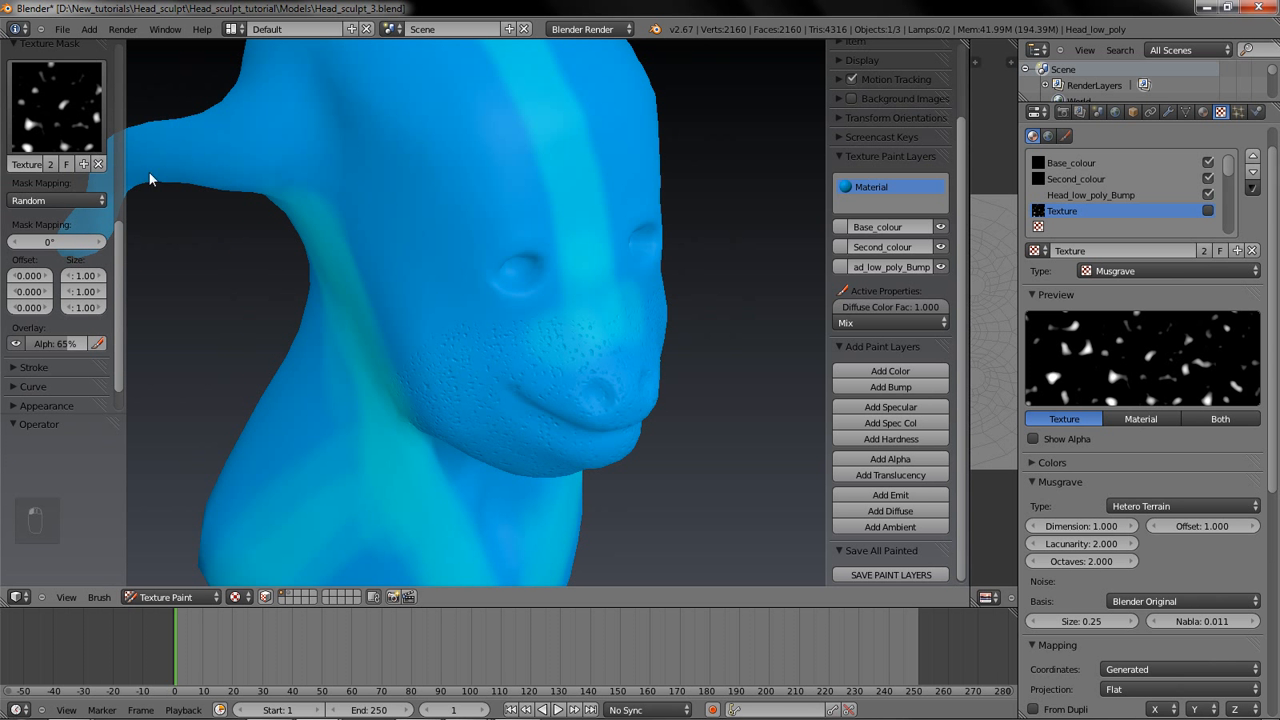
{"action": "left_click", "coordinate": [90, 201]}
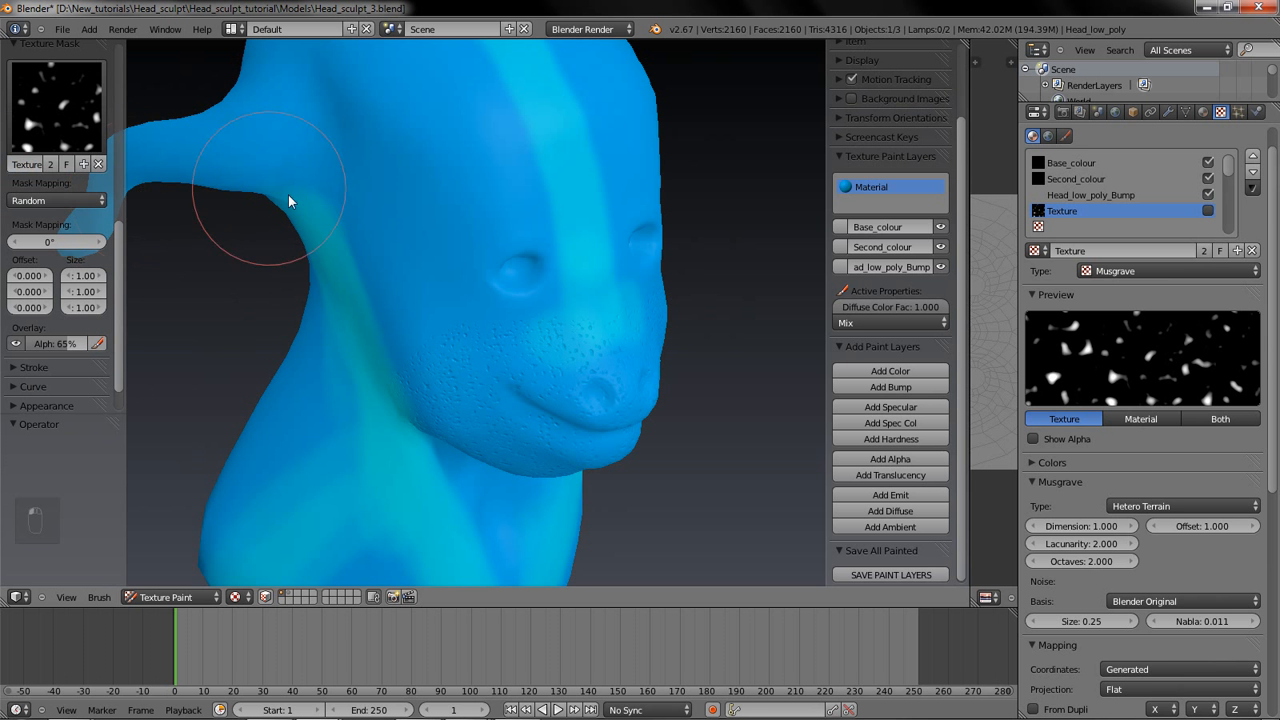
{"action": "key", "text": "f"}
{"action": "left_click", "coordinate": [245, 260]}
{"action": "mouse_move", "coordinate": [403, 177]}
{"action": "left_mouse_down"}
{"action": "mouse_move", "coordinate": [514, 143]}
{"action": "mouse_move", "coordinate": [377, 234]}
{"action": "mouse_move", "coordinate": [477, 203]}
{"action": "mouse_move", "coordinate": [418, 209]}
{"action": "left_mouse_up"}
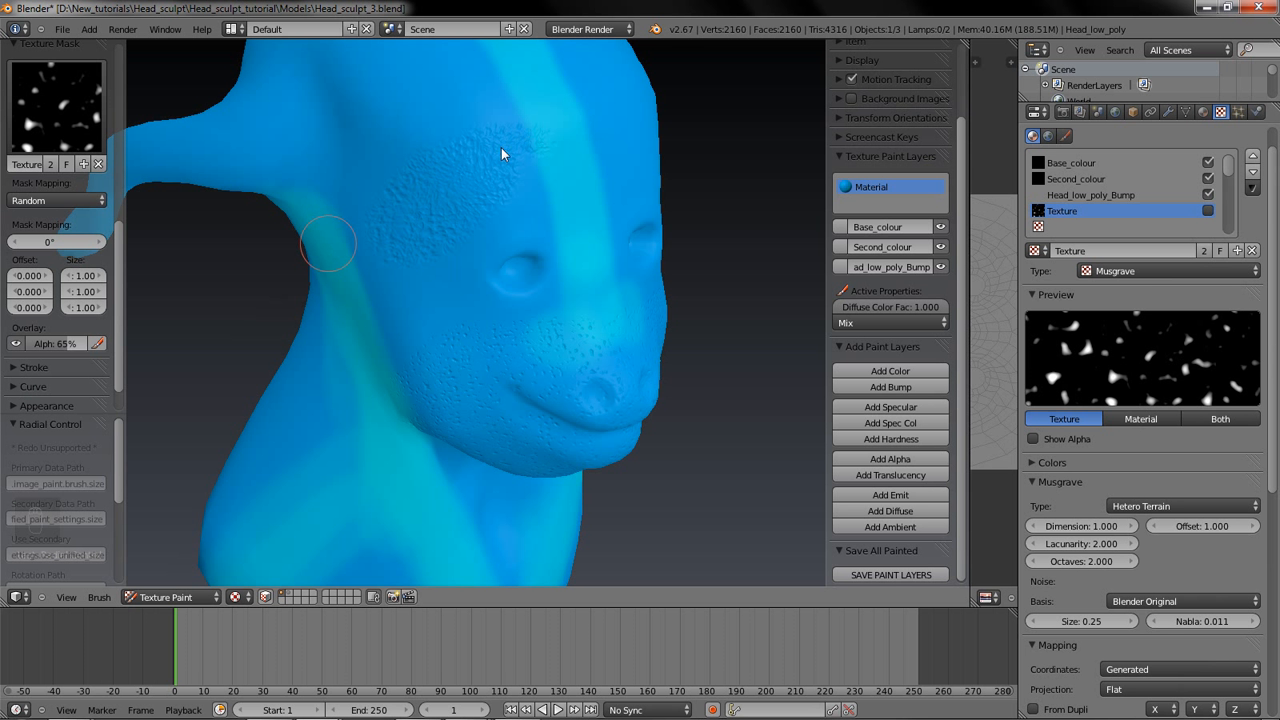
{"action": "key", "text": "ctrl+z"}
Step: Switch the mask mapping to Stencil and try painting through the stencil on the neck
{"action": "left_click", "coordinate": [80, 200]}
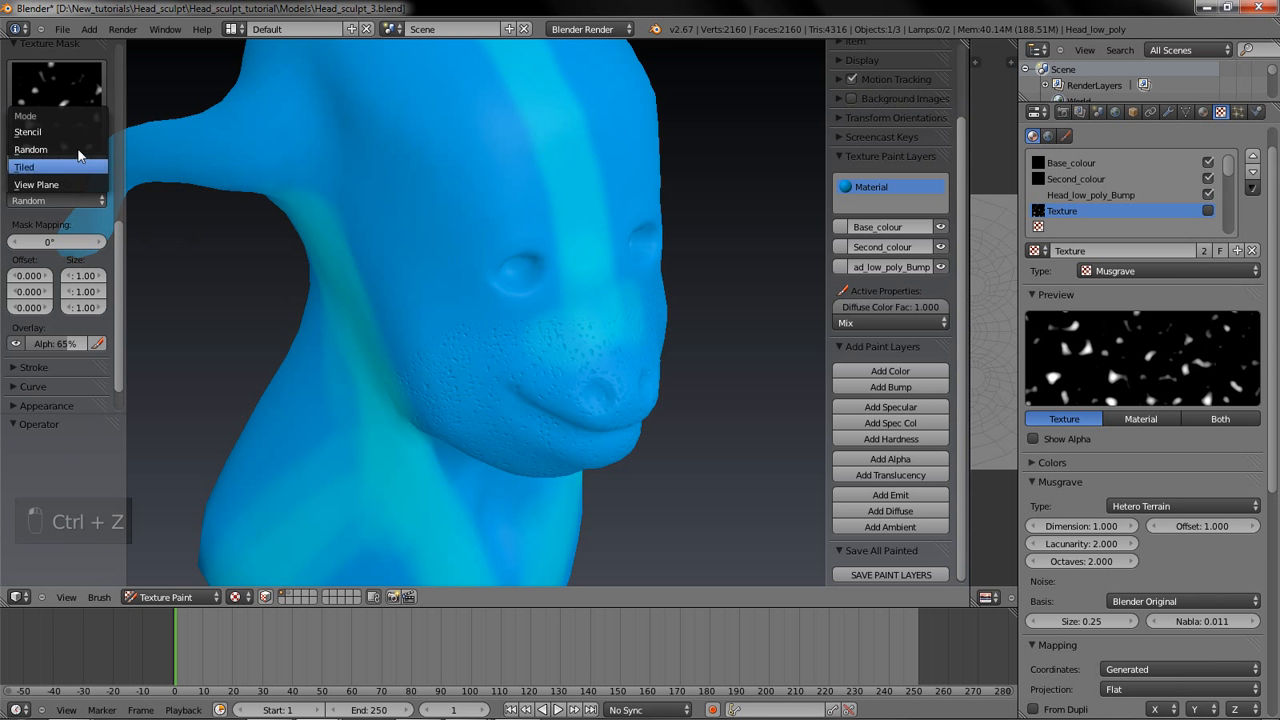
{"action": "left_click", "coordinate": [75, 132]}
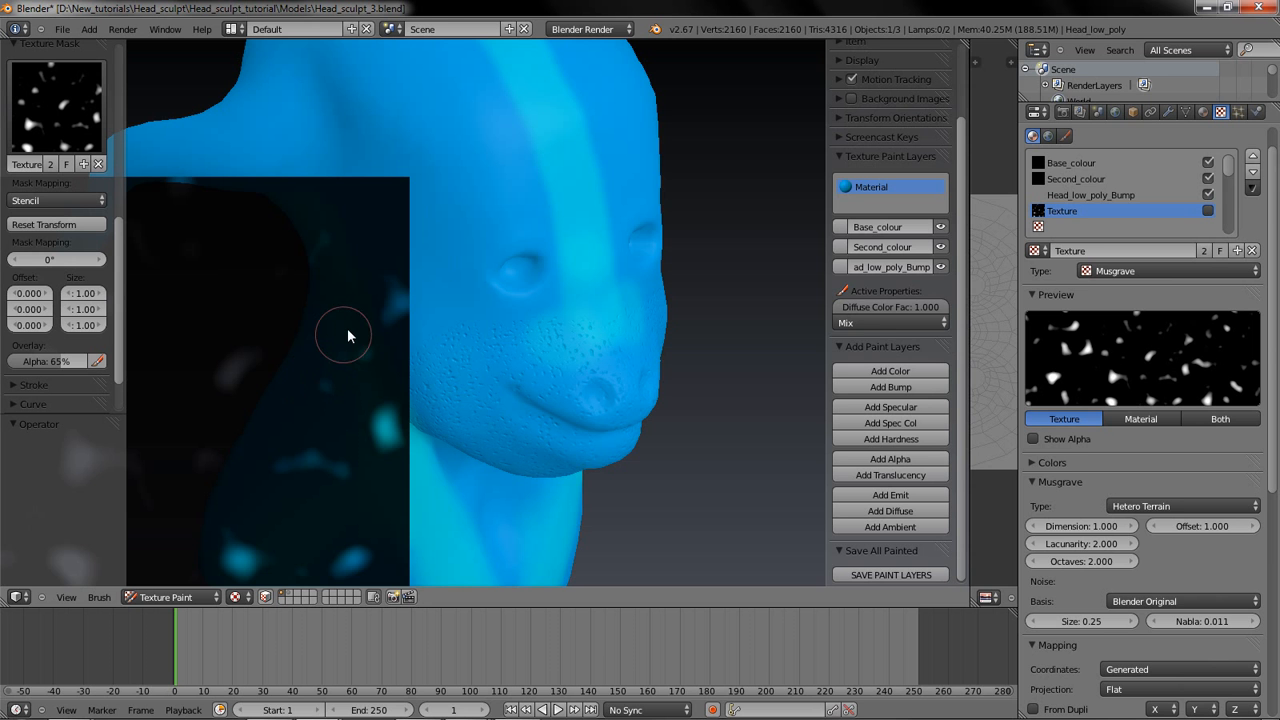
{"action": "middle_click_drag", "start_coordinate": [362, 340], "coordinate": [284, 308]}
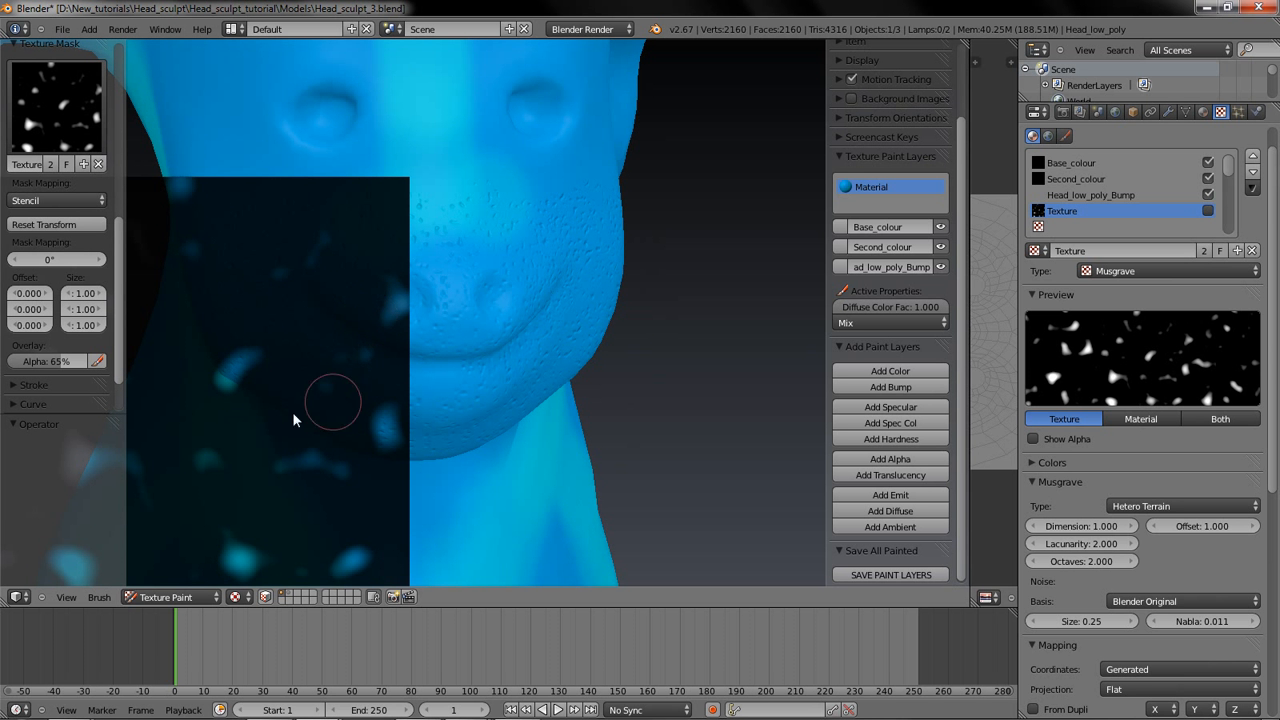
{"action": "left_click", "coordinate": [44, 361]}
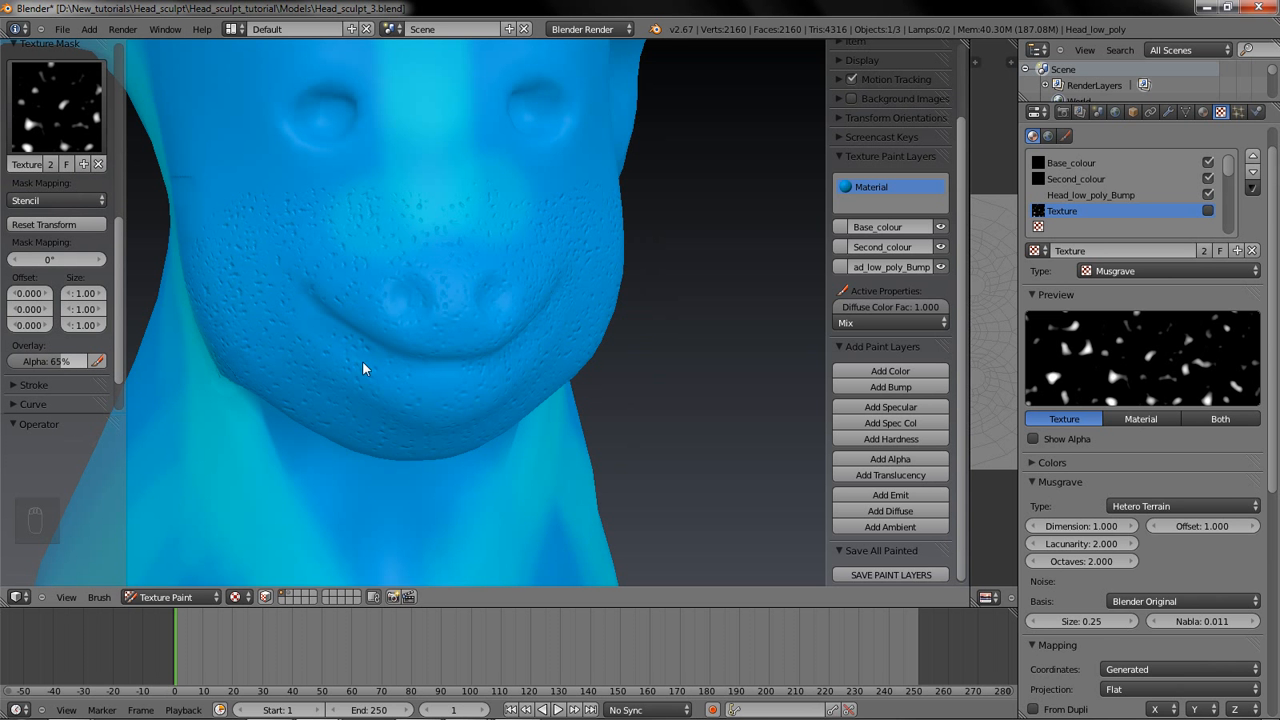
{"action": "middle_click_drag", "start_coordinate": [353, 285], "coordinate": [395, 347]}
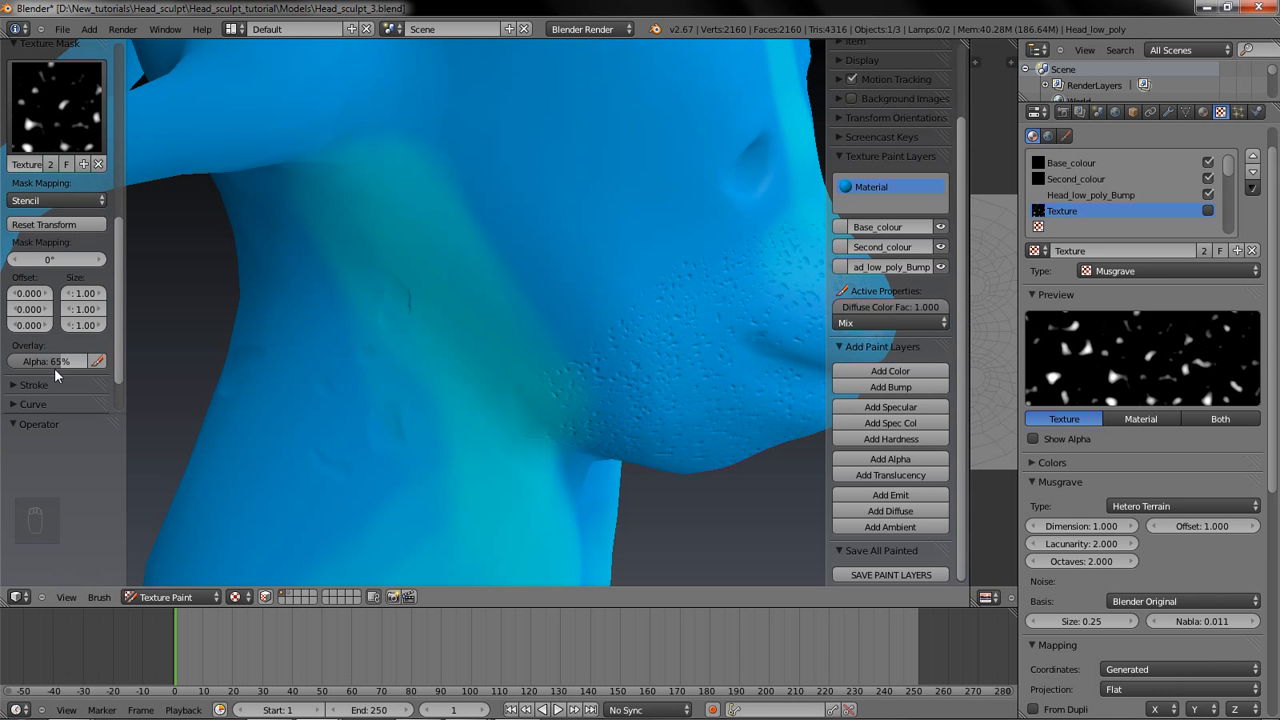
Step: Lower the stencil overlay alpha to 1%, circle the painted neck area with Grease Pencil, and hide the annotation
{"action": "left_click_drag", "start_coordinate": [54, 358], "coordinate": [8, 360]}
{"action": "key", "text": "d"}
{"action": "left_click_drag", "start_coordinate": [959, 142], "coordinate": [960, 66]}
{"action": "left_click", "coordinate": [851, 68]}
{"action": "mouse_move", "coordinate": [363, 375]}
{"action": "left_mouse_down"}
{"action": "mouse_move", "coordinate": [460, 366]}
{"action": "mouse_move", "coordinate": [480, 320]}
{"action": "mouse_move", "coordinate": [398, 373]}
{"action": "mouse_move", "coordinate": [357, 466]}
{"action": "left_mouse_up"}
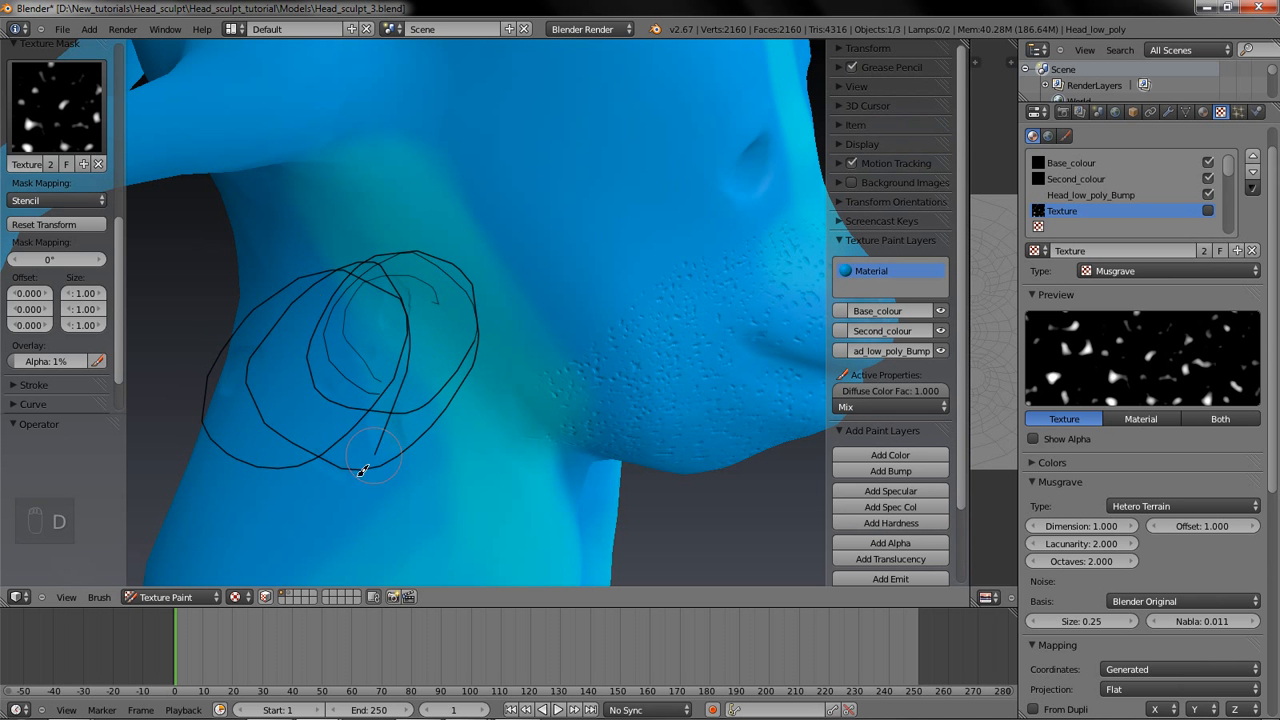
{"action": "mouse_move", "coordinate": [333, 429]}
{"action": "middle_mouse_down"}
{"action": "mouse_move", "coordinate": [322, 457]}
{"action": "mouse_move", "coordinate": [331, 441]}
{"action": "middle_mouse_up"}
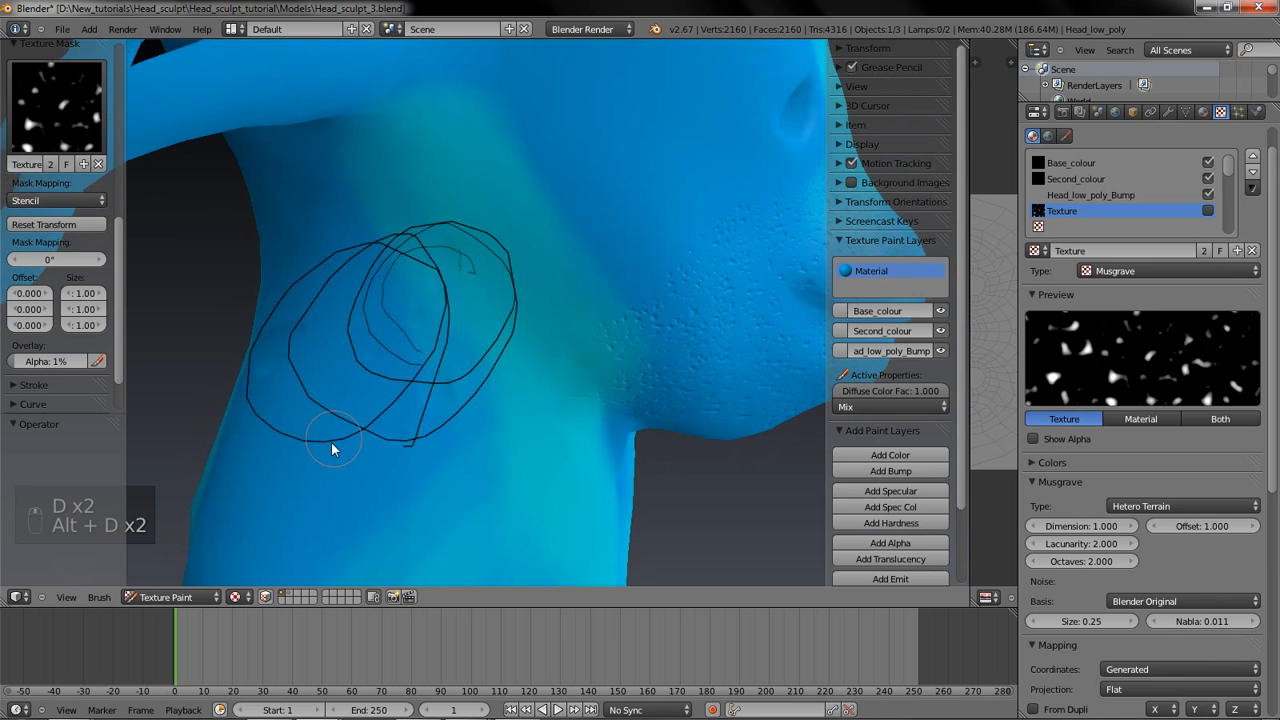
{"action": "left_click", "coordinate": [851, 68]}
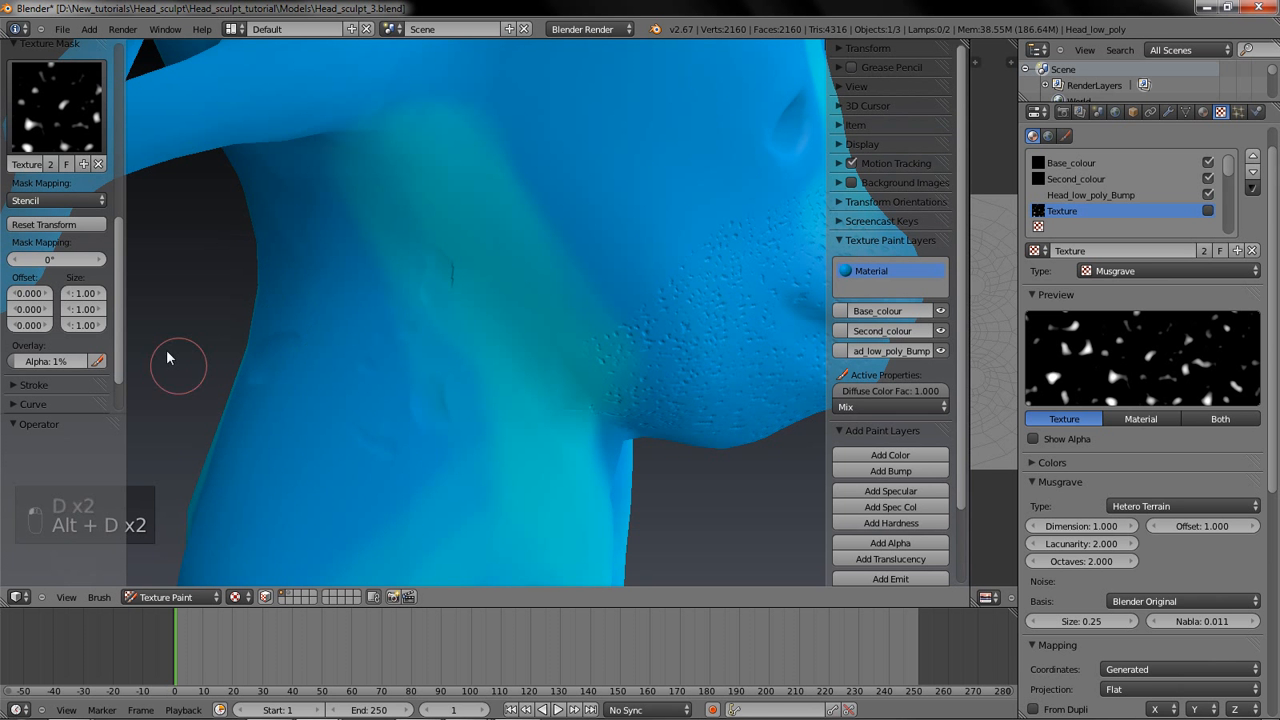
Step: Undo the stencil strokes on the neck and set the mask mapping to Tiled
{"action": "key", "text": "ctrl+z"}
{"action": "left_click", "coordinate": [86, 201]}
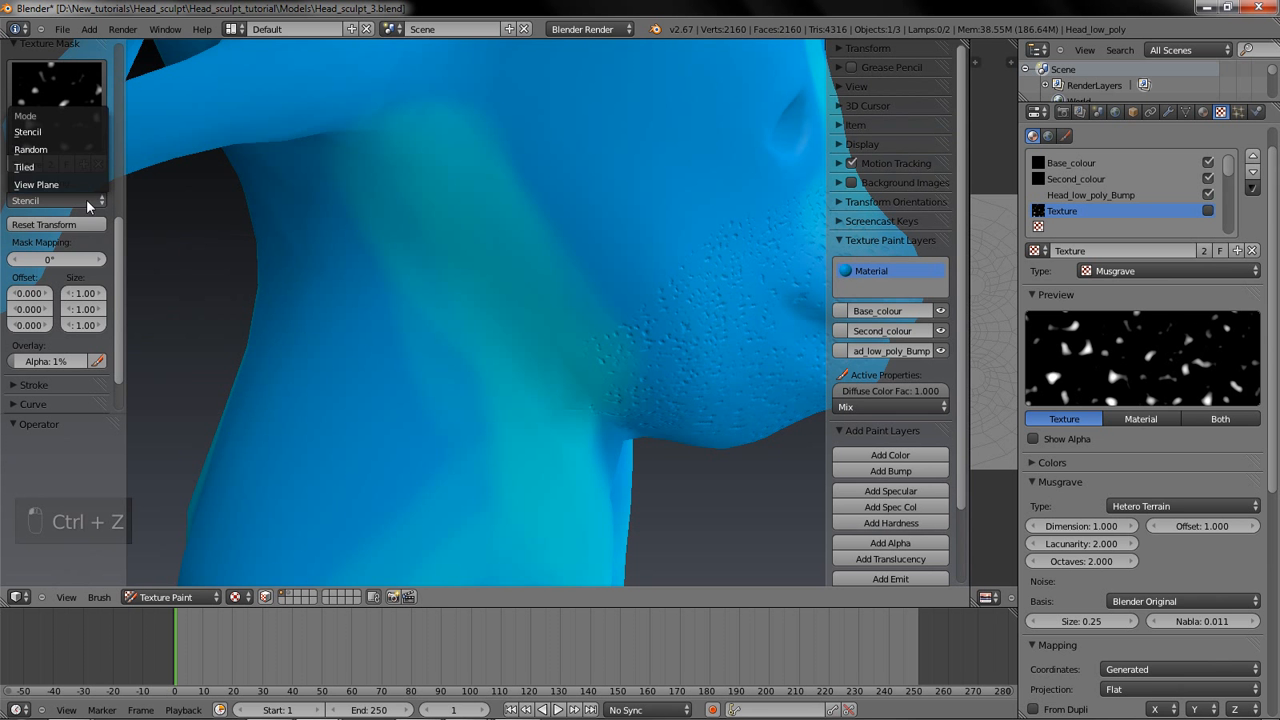
{"action": "left_click", "coordinate": [83, 167]}
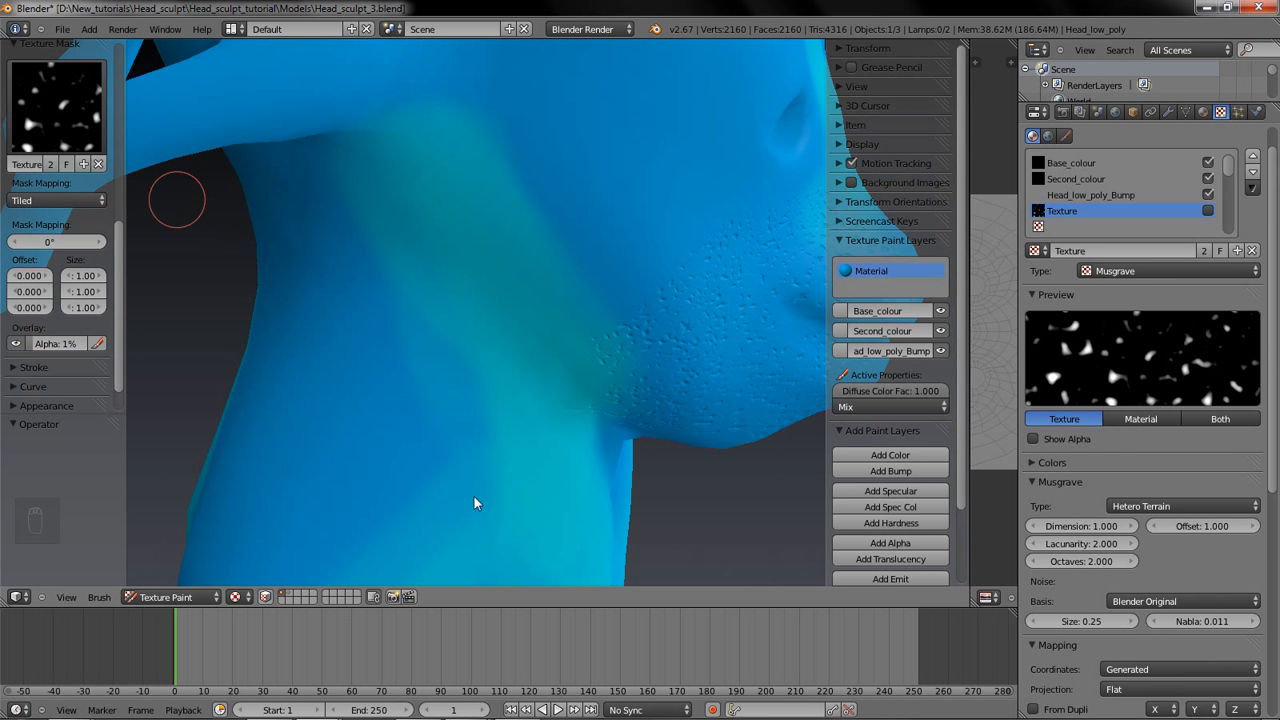
Step: Set the mask overlay alpha to 14%, hide the overlay, and undo the trial bump strokes around the cheek and eye
{"action": "left_click_drag", "start_coordinate": [41, 349], "coordinate": [43, 346]}
{"action": "middle_click_drag", "start_coordinate": [494, 400], "coordinate": [512, 233]}
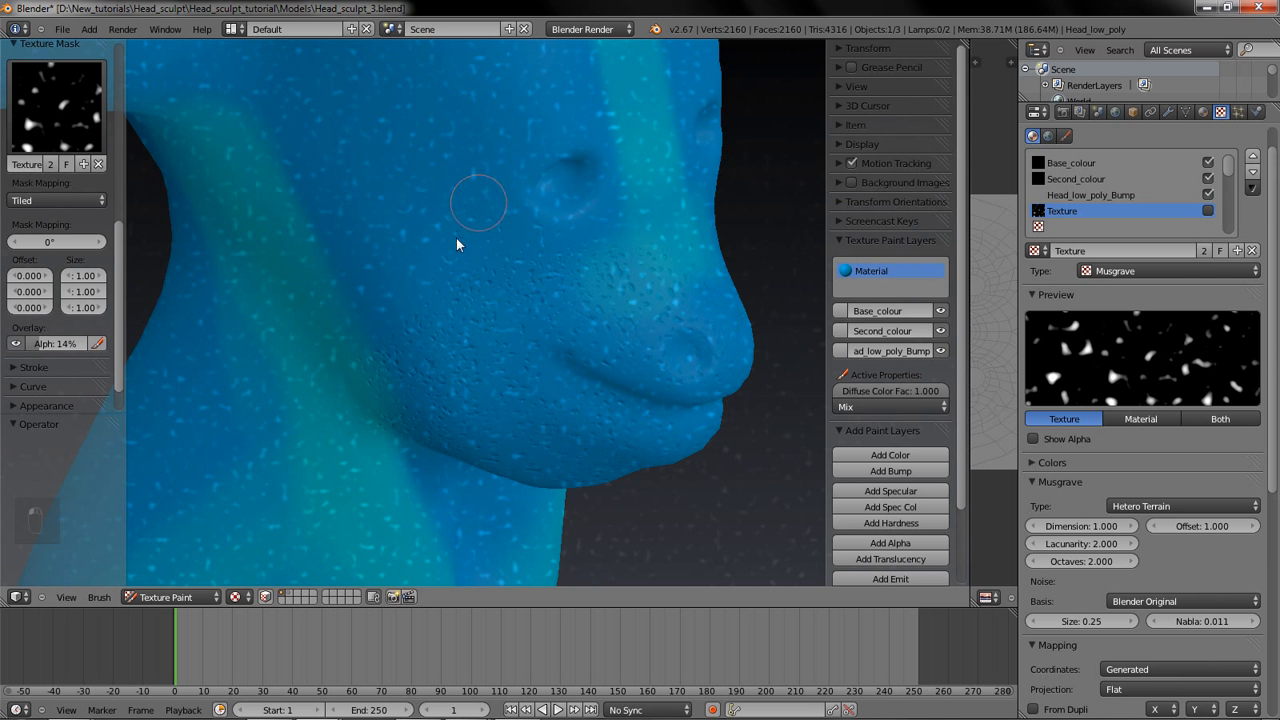
{"action": "left_click", "coordinate": [16, 344]}
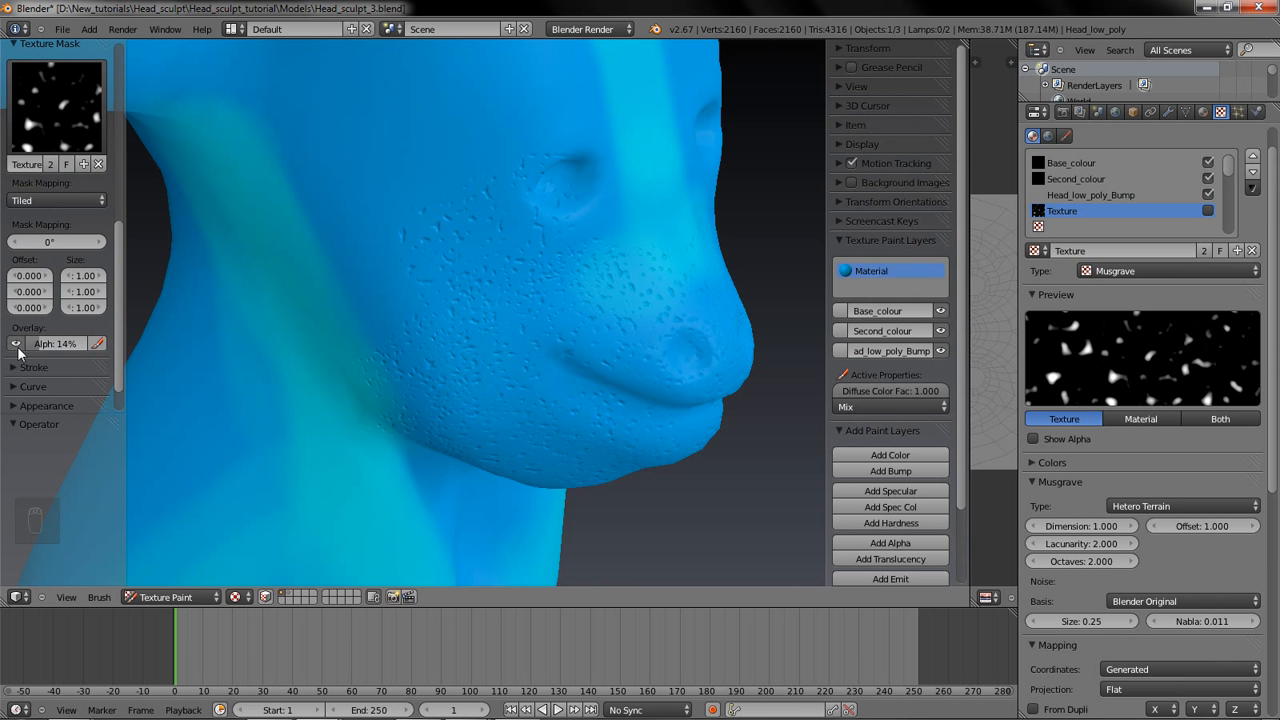
{"action": "mouse_move", "coordinate": [539, 426]}
{"action": "middle_mouse_down"}
{"action": "mouse_move", "coordinate": [651, 486]}
{"action": "mouse_move", "coordinate": [600, 471]}
{"action": "mouse_move", "coordinate": [637, 365]}
{"action": "middle_mouse_up"}
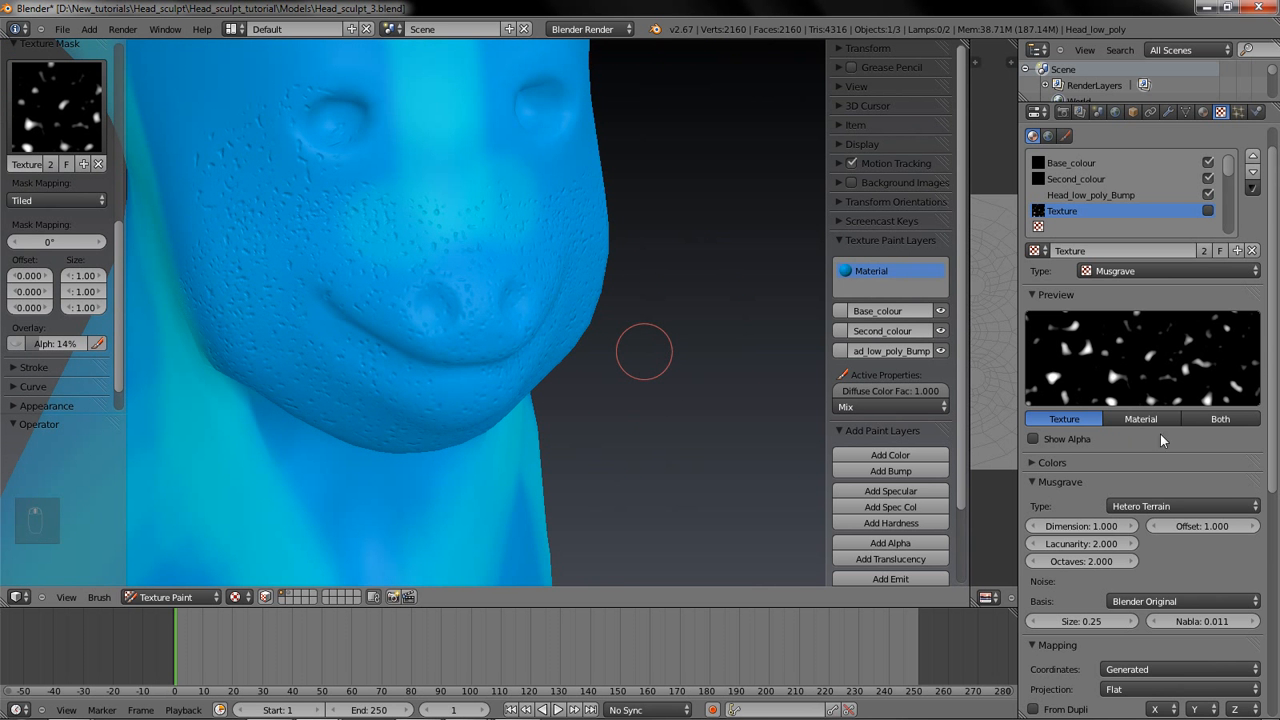
{"action": "key", "text": "ctrl+z"}
Step: Add a new texture in the empty slot below the Musgrave texture and set its type to Voronoi
{"action": "left_click", "coordinate": [1152, 227]}
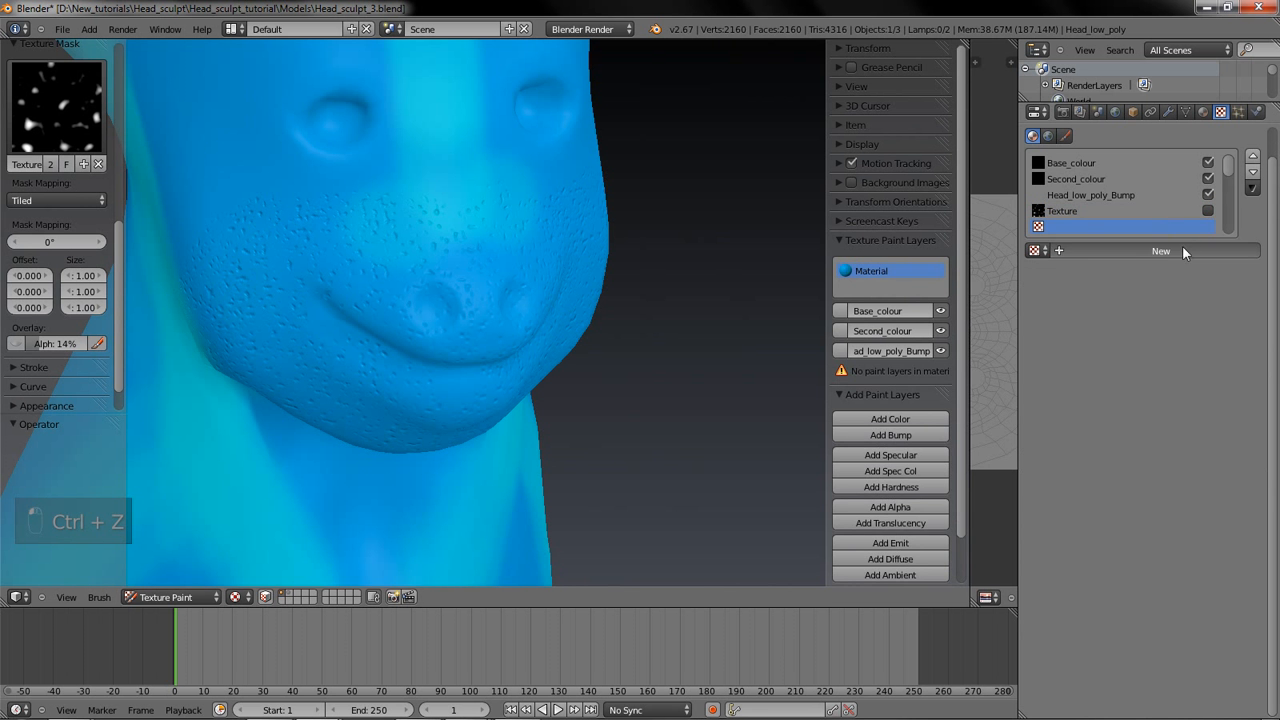
{"action": "left_click", "coordinate": [1182, 249]}
{"action": "left_click", "coordinate": [1162, 272]}
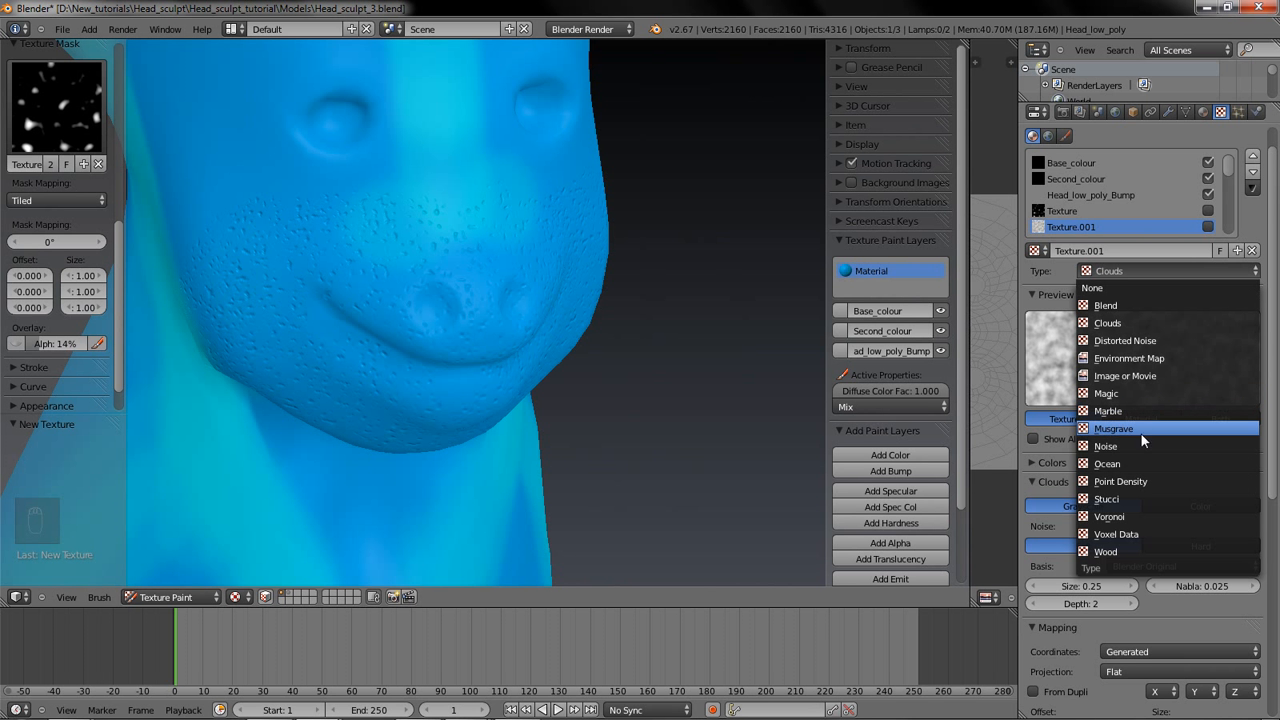
{"action": "left_click", "coordinate": [1127, 517]}
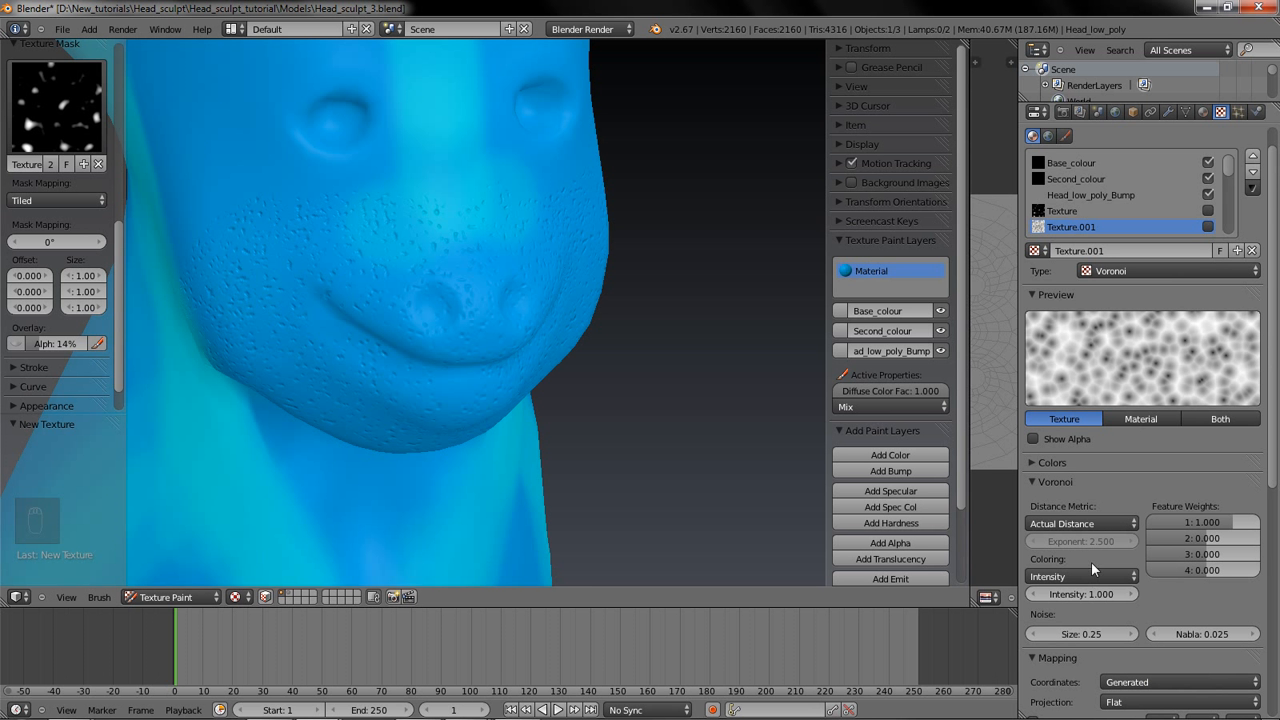
Step: Enable the Voronoi texture's colour ramp and reverse it so it runs from white at position 0 to transparent
{"action": "left_click", "coordinate": [1062, 462]}
{"action": "left_click", "coordinate": [1054, 487]}
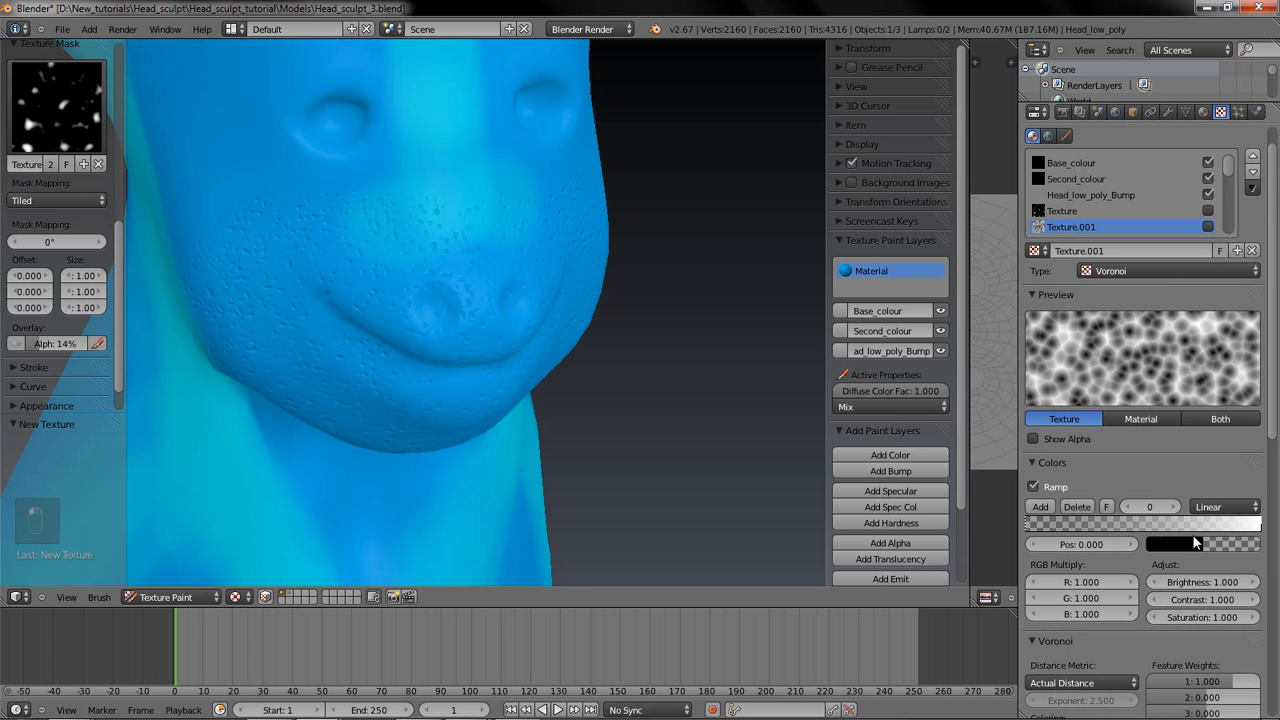
{"action": "mouse_move", "coordinate": [1256, 527]}
{"action": "left_mouse_down"}
{"action": "mouse_move", "coordinate": [1029, 523]}
{"action": "mouse_move", "coordinate": [1257, 538]}
{"action": "left_mouse_up"}
{"action": "left_click_drag", "start_coordinate": [1058, 527], "coordinate": [1022, 524]}
{"action": "left_click", "coordinate": [1053, 463]}
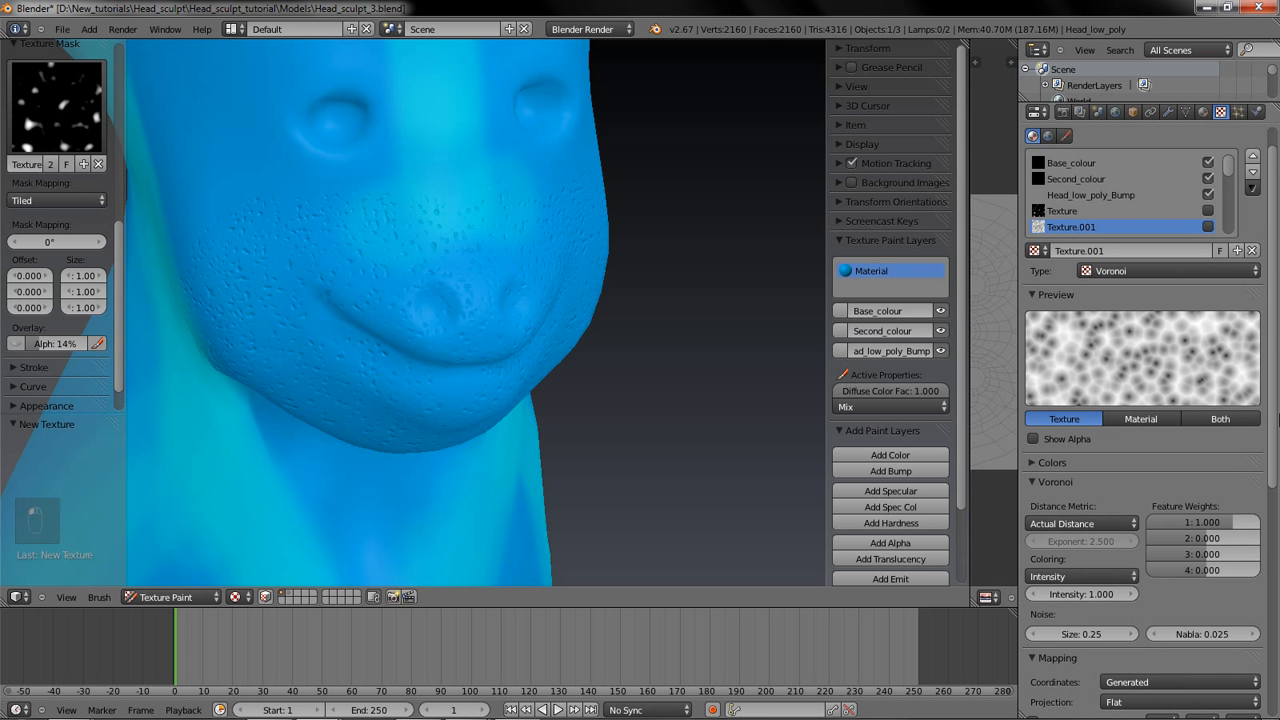
{"action": "scroll", "coordinate": [1200, 440], "scroll_direction": "down", "scroll_amount": 2}
{"action": "left_click_drag", "start_coordinate": [1279, 453], "coordinate": [1279, 456]}
{"action": "left_click", "coordinate": [1053, 401]}
{"action": "left_click", "coordinate": [1034, 424]}
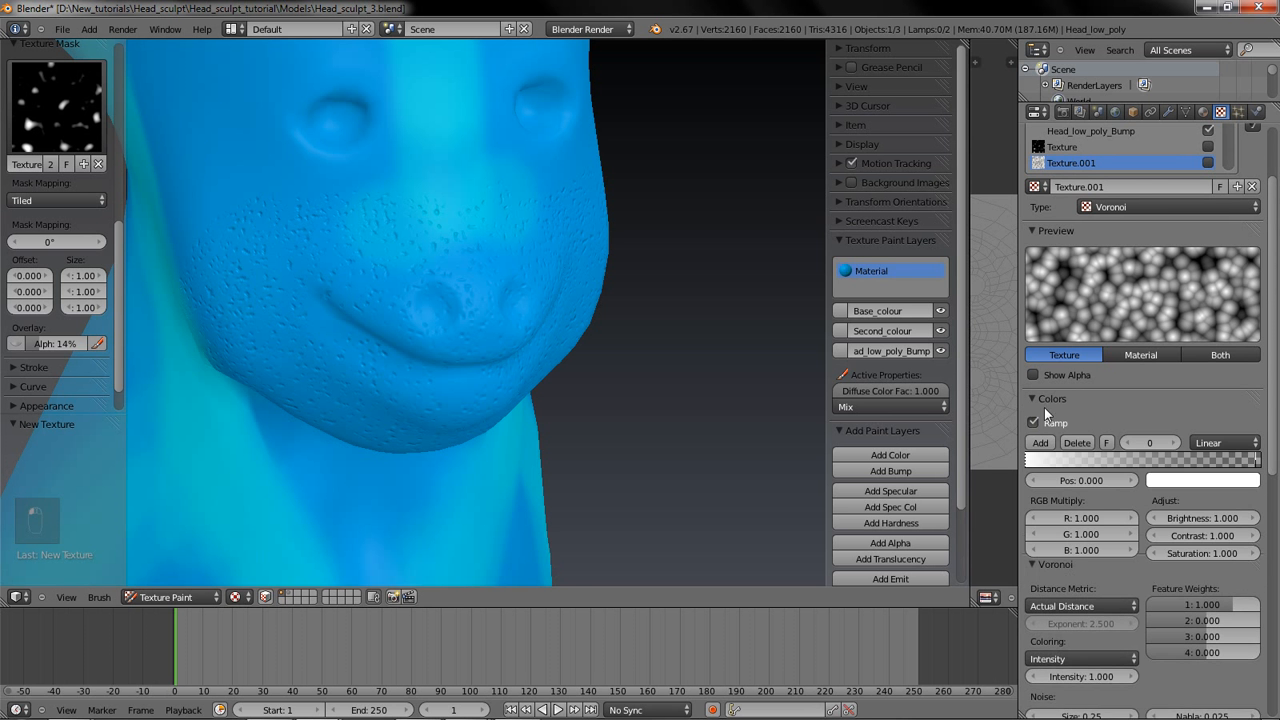
{"action": "left_click", "coordinate": [1045, 401]}
Step: Set the Voronoi texture's noise size to 0.35
{"action": "scroll", "coordinate": [1105, 300], "scroll_direction": "down", "scroll_amount": 5}
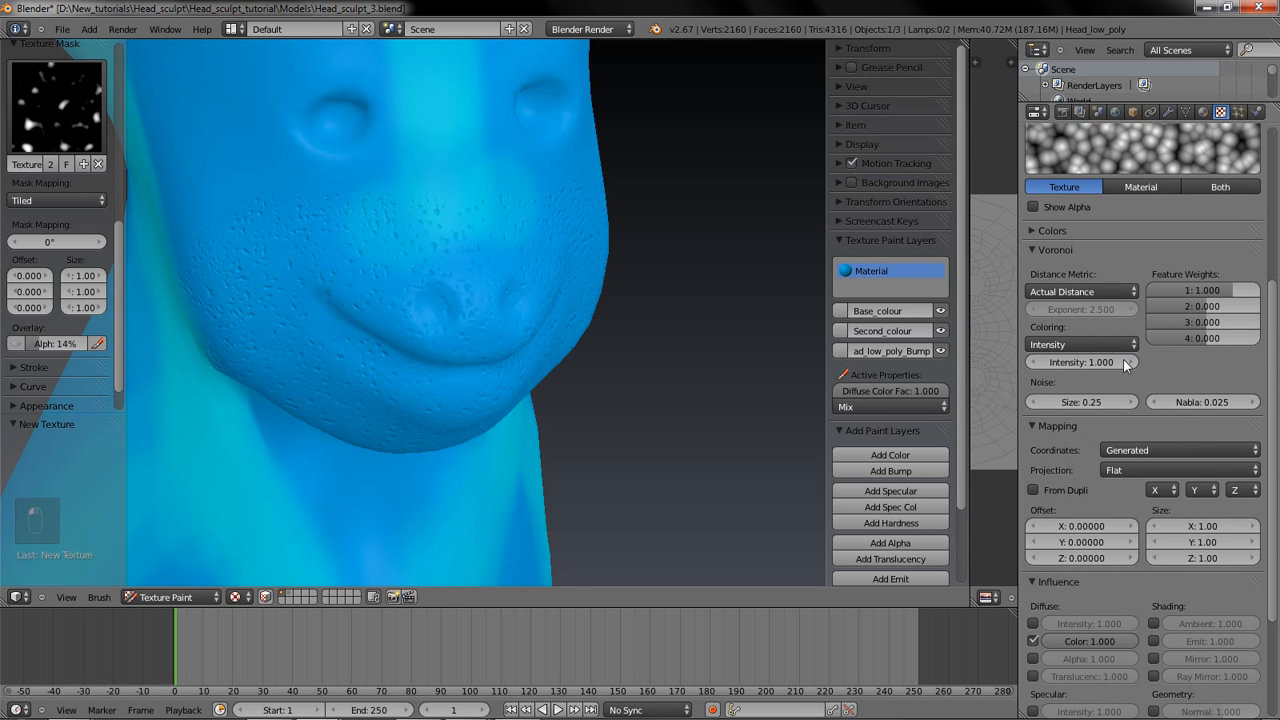
{"action": "left_click", "coordinate": [1152, 447]}
{"action": "scroll", "coordinate": [1247, 379], "scroll_direction": "up", "scroll_amount": 3}
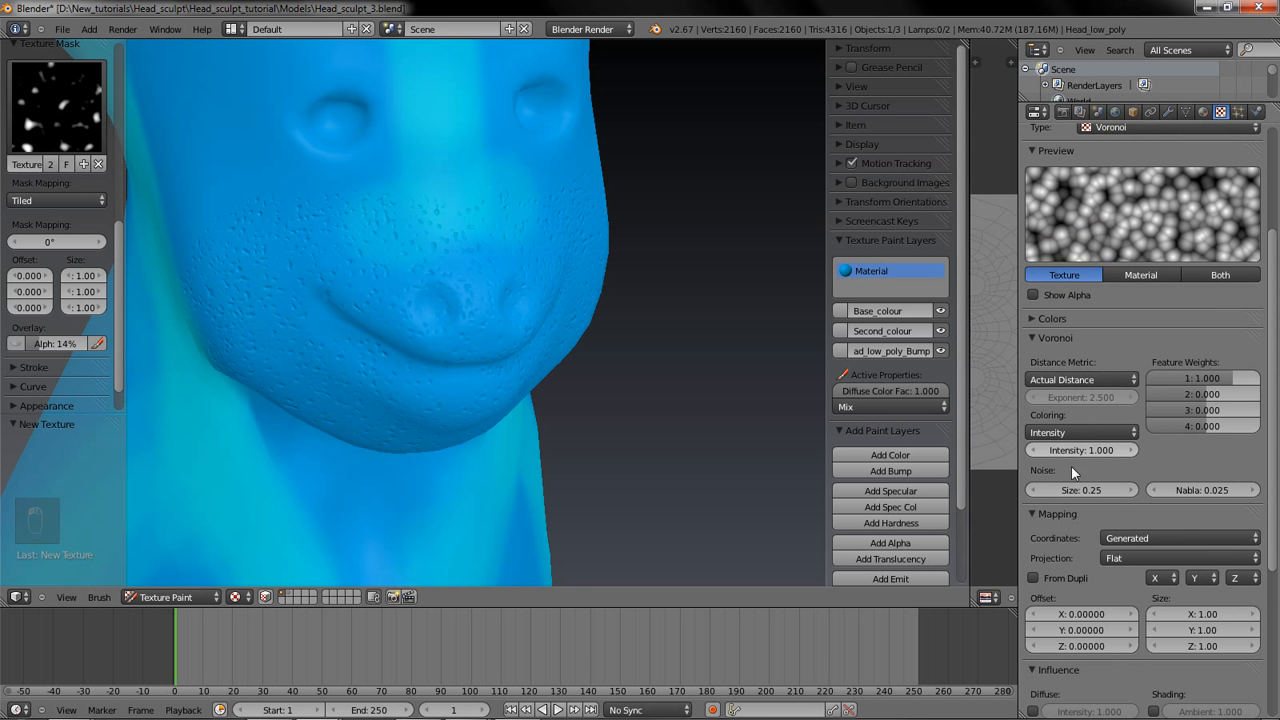
{"action": "left_click_drag", "start_coordinate": [1081, 494], "coordinate": [1078, 492]}
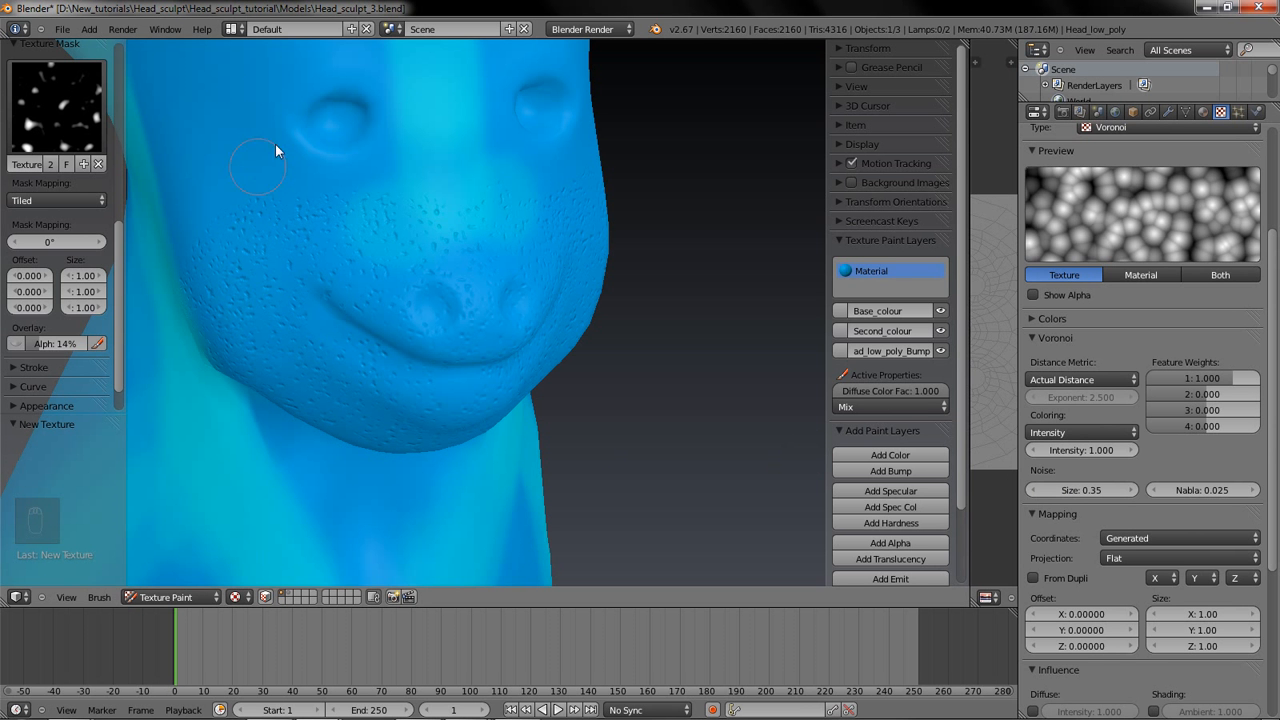
Step: Use the Voronoi texture as the brush mask and paint scaly bumps around the eyes, across the nose bridge and onto the cheeks
{"action": "left_click", "coordinate": [70, 108]}
{"action": "left_click", "coordinate": [365, 200]}
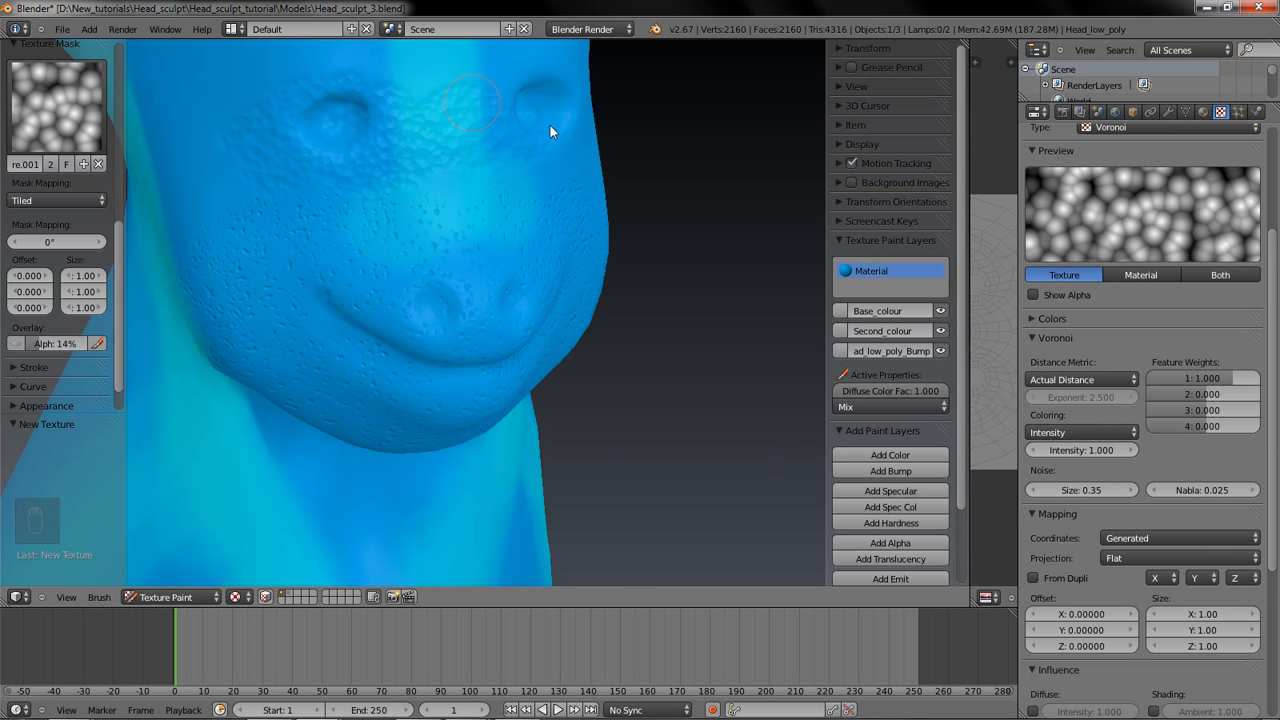
{"action": "middle_click_drag", "start_coordinate": [628, 116], "coordinate": [405, 108]}
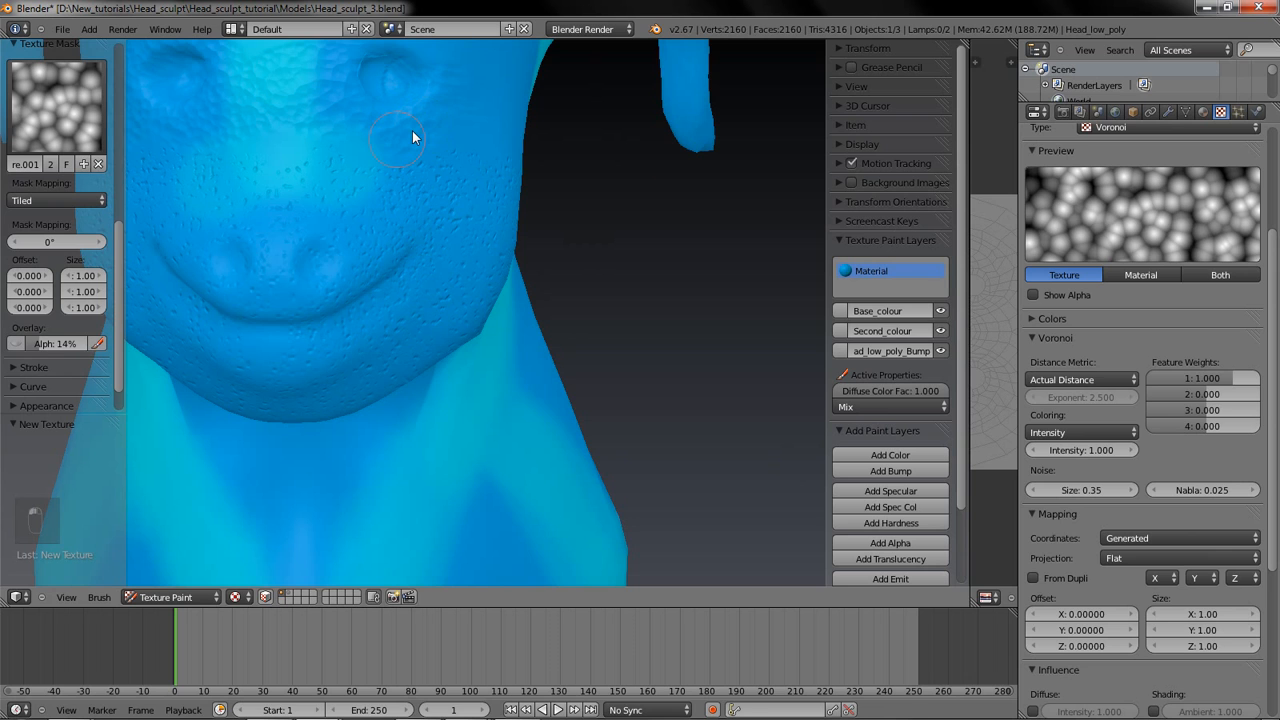
{"action": "middle_click_drag", "start_coordinate": [549, 171], "coordinate": [337, 200]}
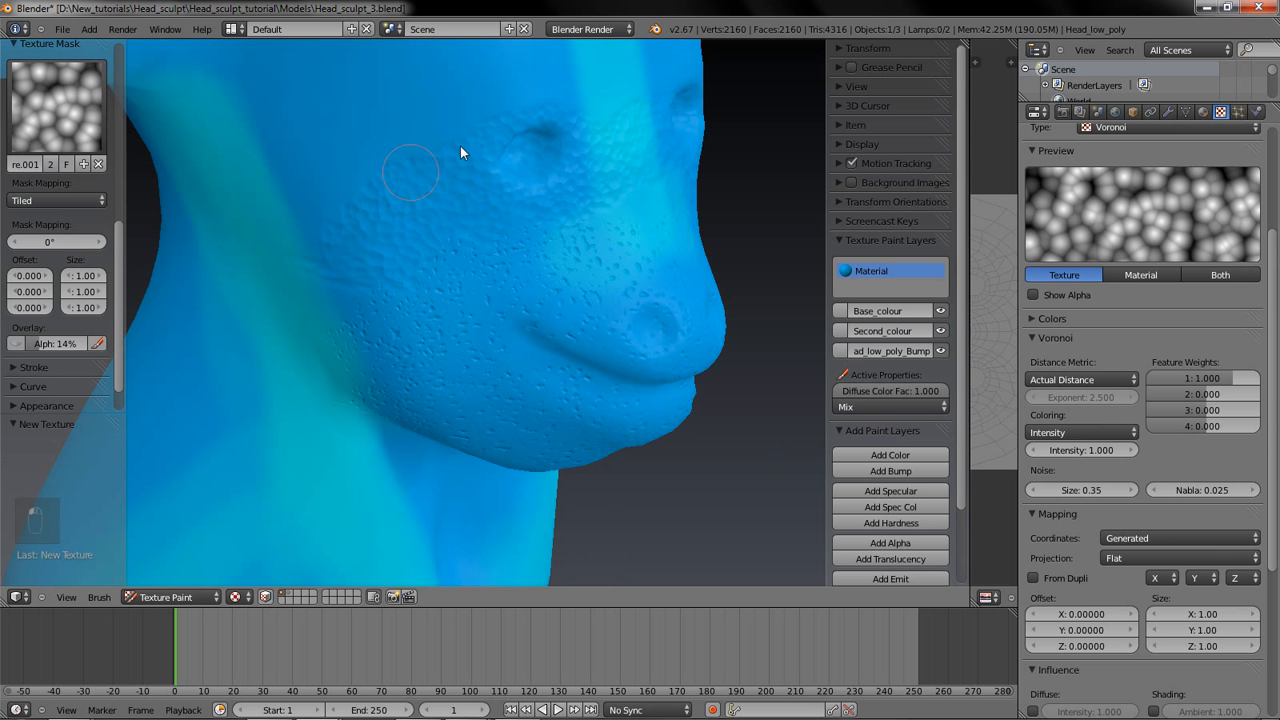
{"action": "middle_click_drag", "start_coordinate": [663, 97], "coordinate": [619, 162]}
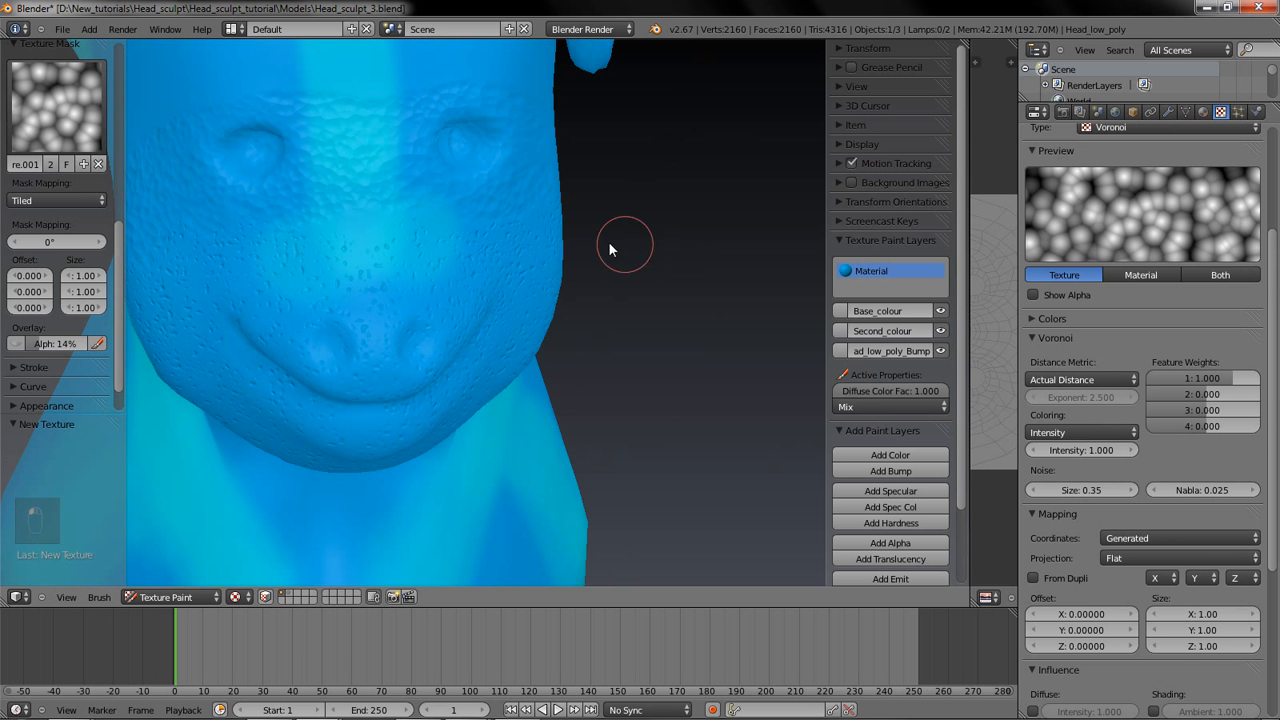
Step: Extend the Voronoi bump painting along the sides of the face and the jaw, checking coverage from several angles
{"action": "key", "text": "KP_Subtract"}
{"action": "key", "text": "KP_Subtract"}
{"action": "key", "text": "KP_Subtract"}
{"action": "key", "text": "KP_Subtract"}
{"action": "key", "text": "KP_Subtract"}
{"action": "key", "text": "KP_Subtract"}
{"action": "key", "text": "KP_Subtract"}
{"action": "middle_click_drag", "start_coordinate": [590, 258], "coordinate": [514, 158]}
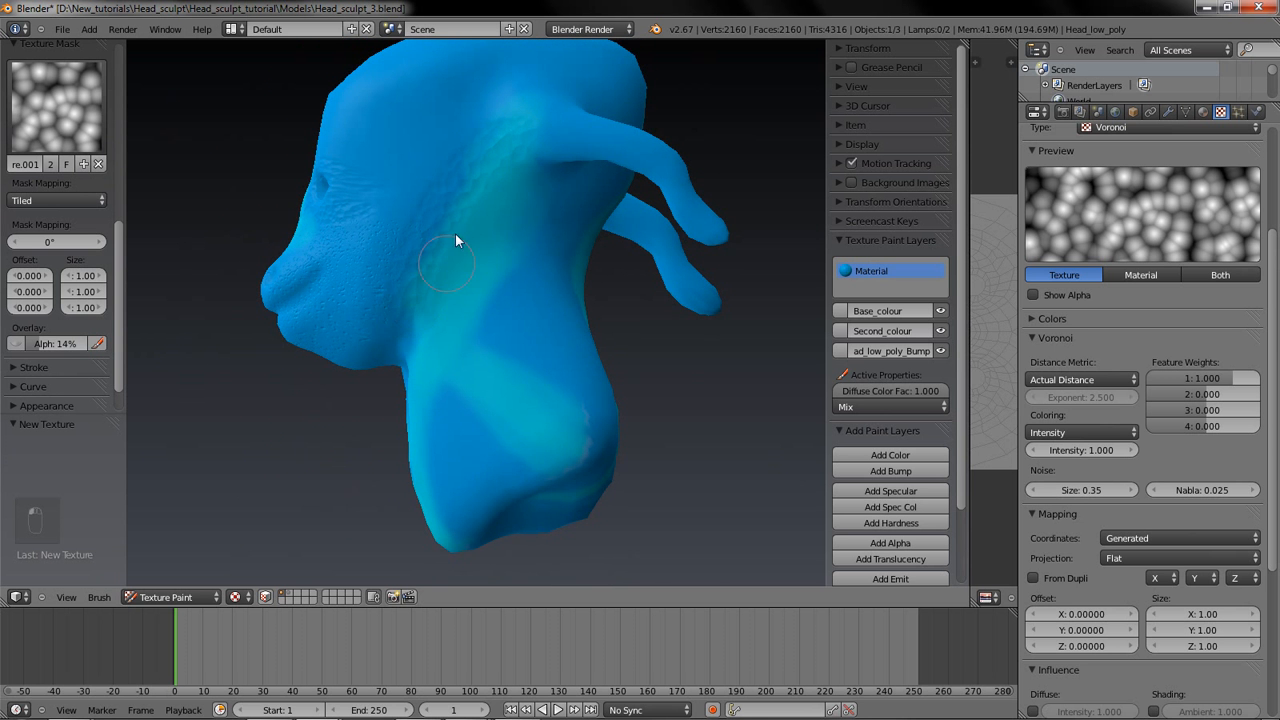
{"action": "middle_click_drag", "start_coordinate": [414, 337], "coordinate": [612, 296]}
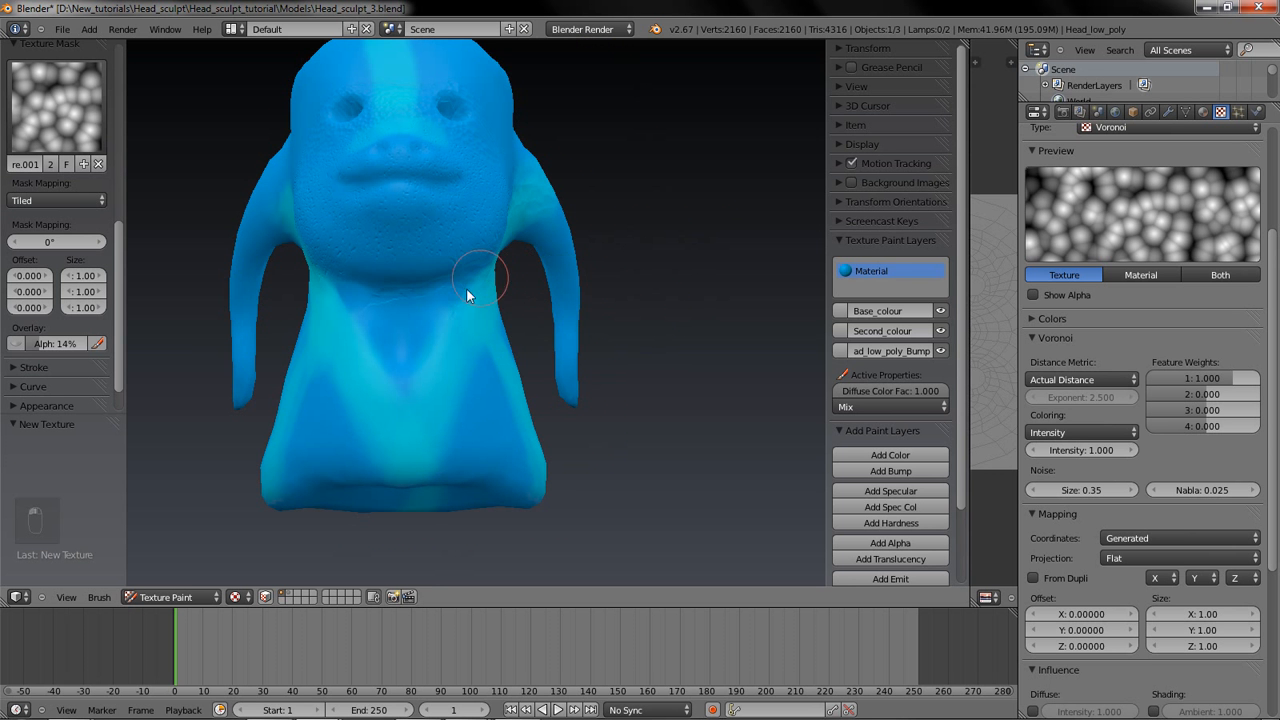
{"action": "middle_click_drag", "start_coordinate": [452, 295], "coordinate": [590, 256]}
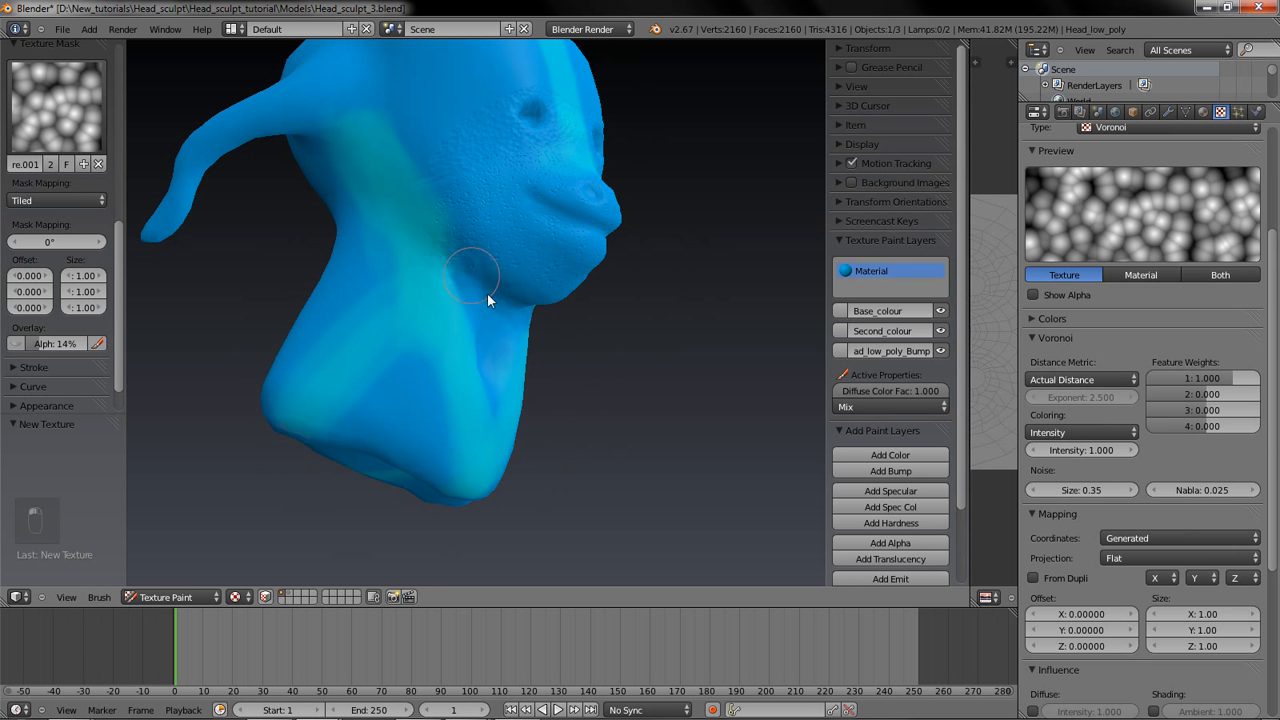
Step: Save the blend file and all painted texture layers
{"action": "key", "text": "ctrl+s"}
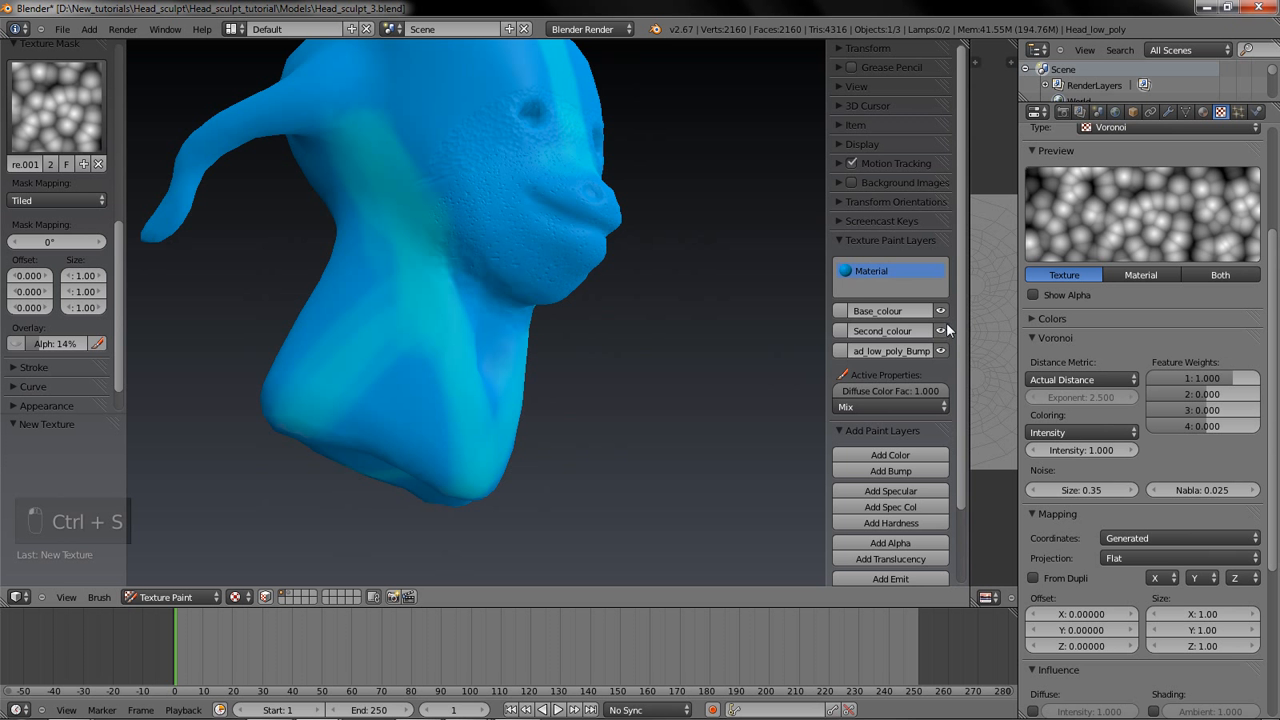
{"action": "scroll", "coordinate": [941, 435], "scroll_direction": "down", "scroll_amount": 3}
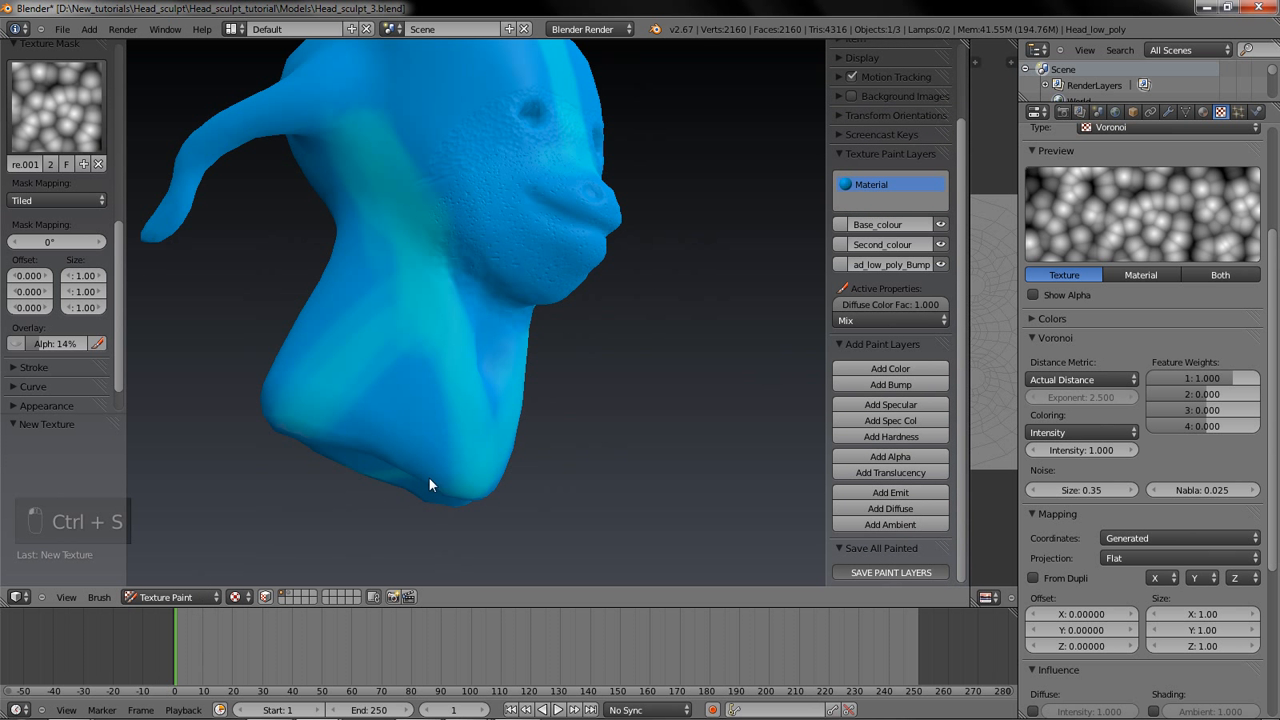
Step: Switch to Windows Explorer, examine the saved images in the Models\textures folder, and return to Blender
{"action": "mouse_move", "coordinate": [68, 710]}
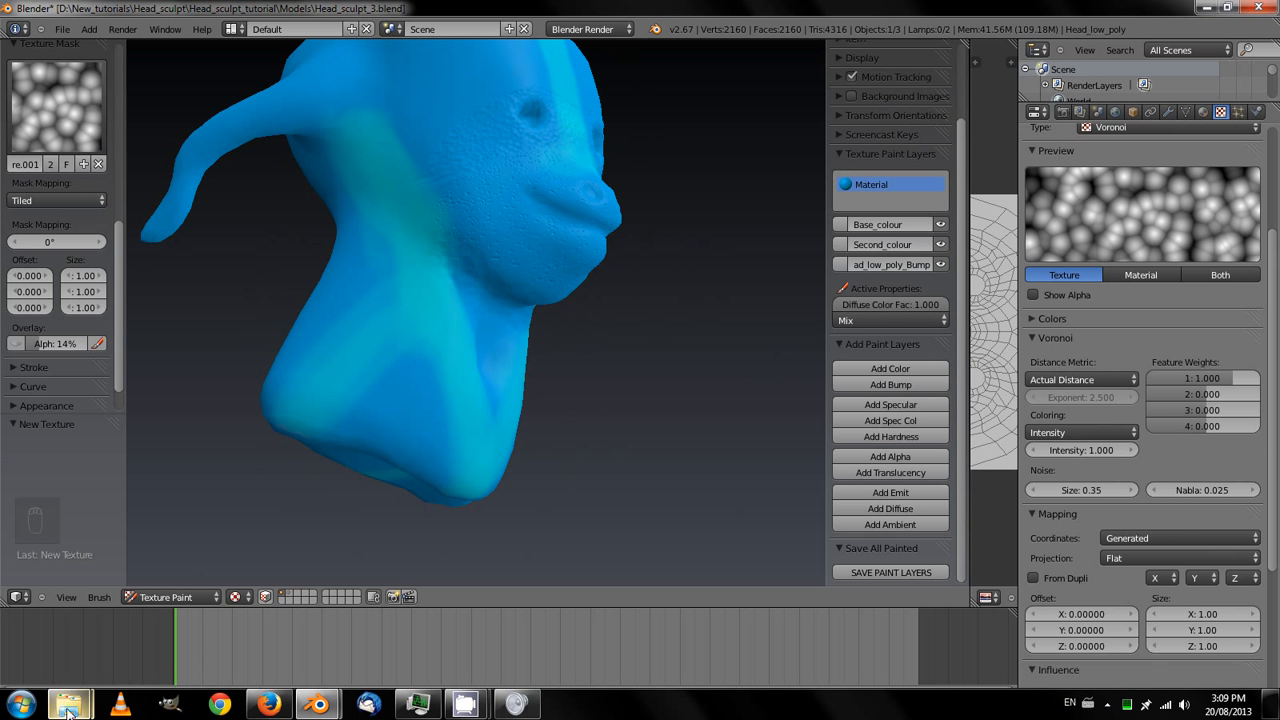
{"action": "left_click", "coordinate": [237, 628]}
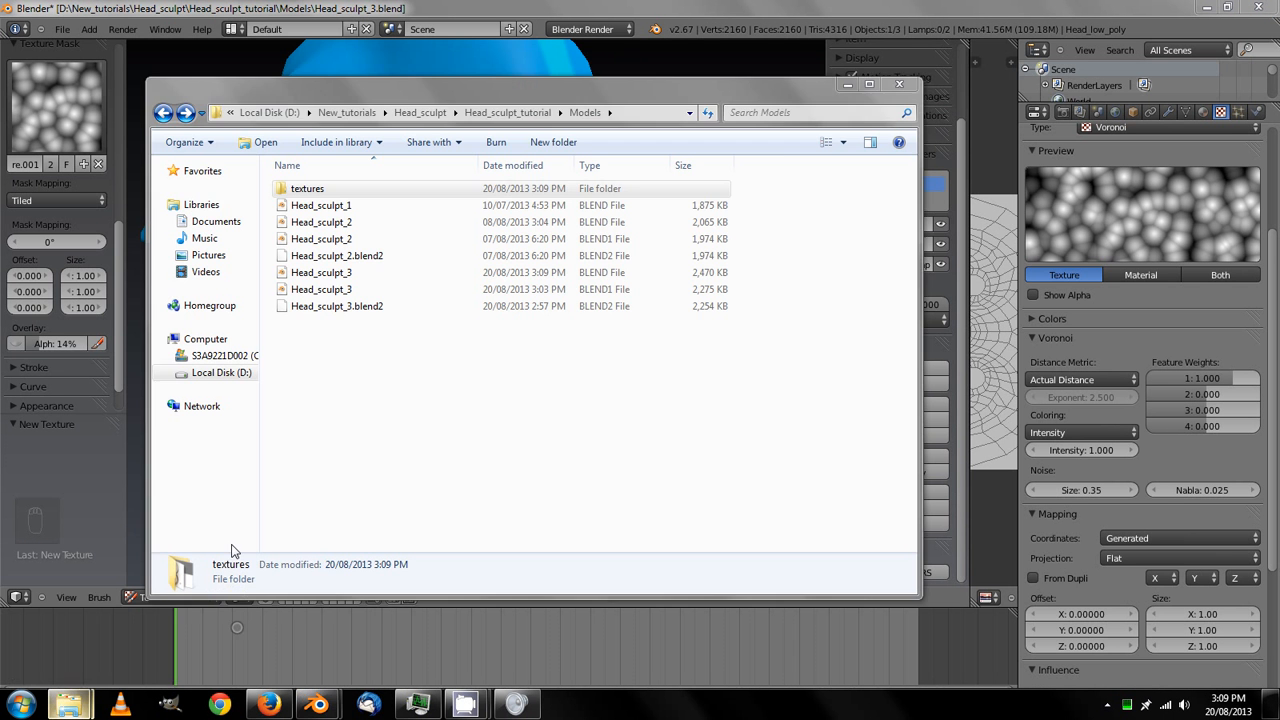
{"action": "double_click", "coordinate": [380, 189]}
{"action": "left_click_drag", "start_coordinate": [578, 313], "coordinate": [320, 218]}
{"action": "left_click", "coordinate": [530, 336]}
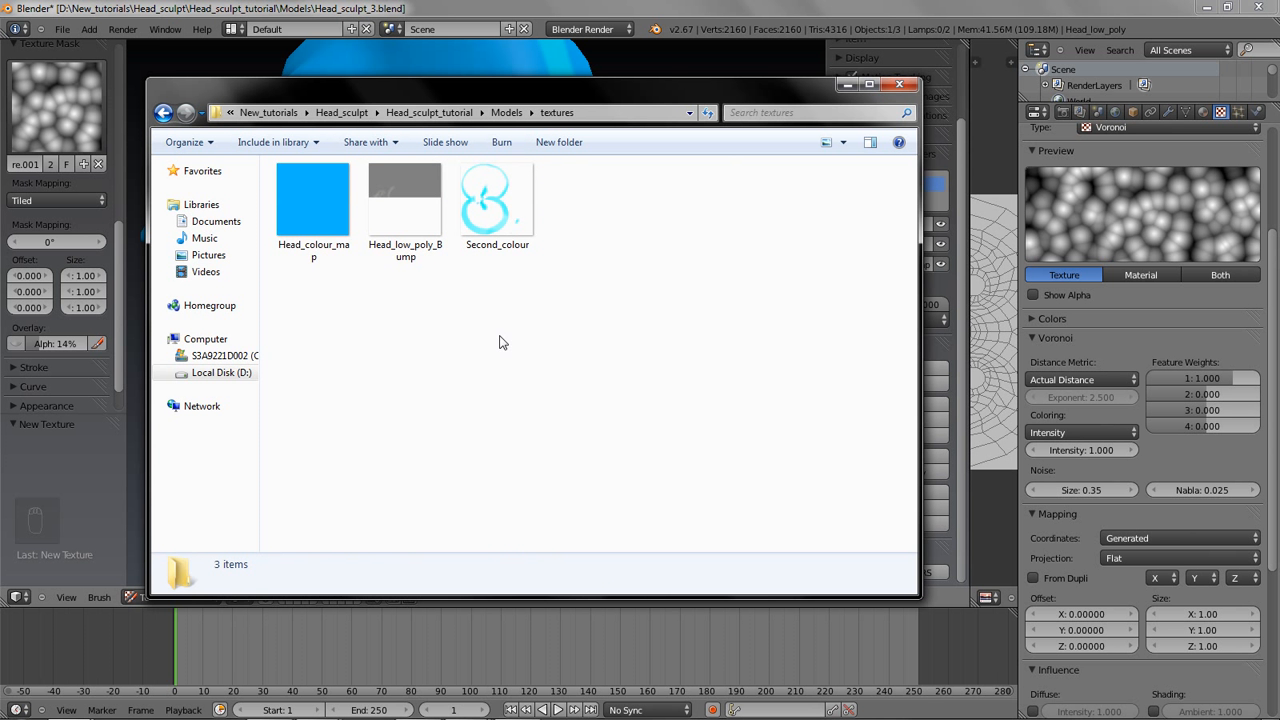
{"action": "left_click", "coordinate": [744, 14]}
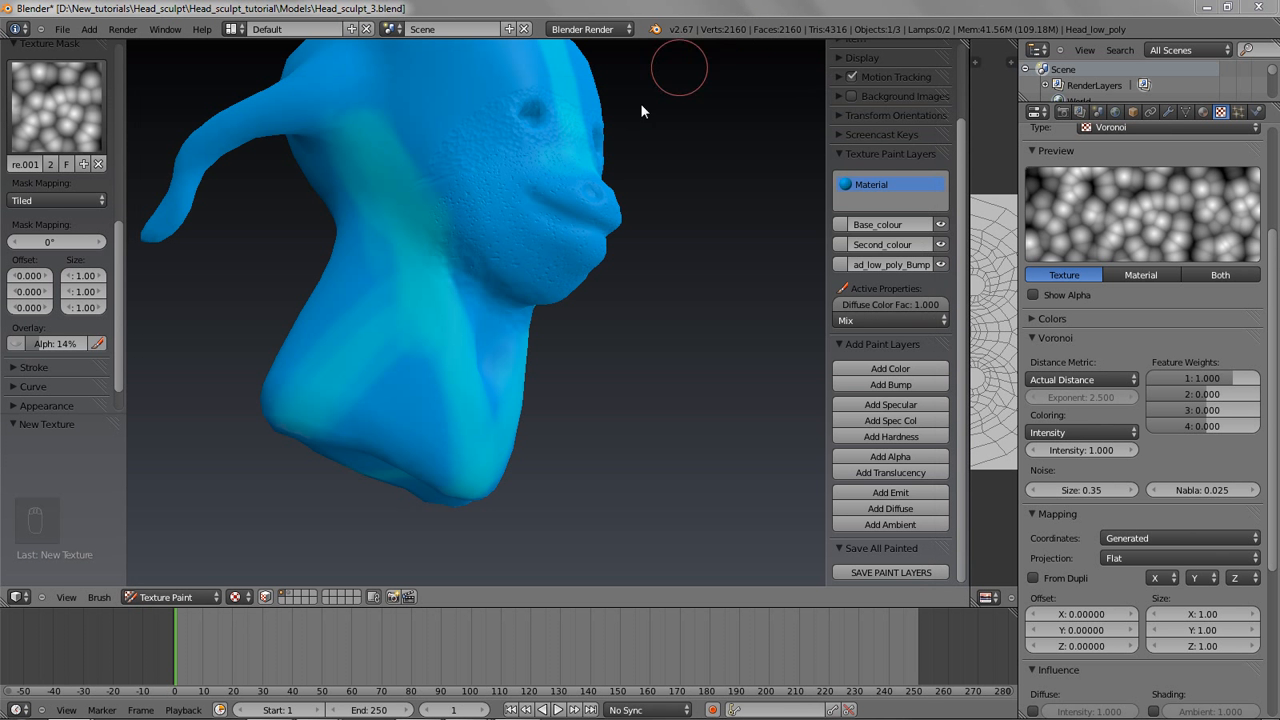
Step: Paint more Voronoi bumps behind the jaw and down the neck, and save the blend file
{"action": "left_click", "coordinate": [648, 298]}
{"action": "middle_click_drag", "start_coordinate": [588, 356], "coordinate": [414, 200]}
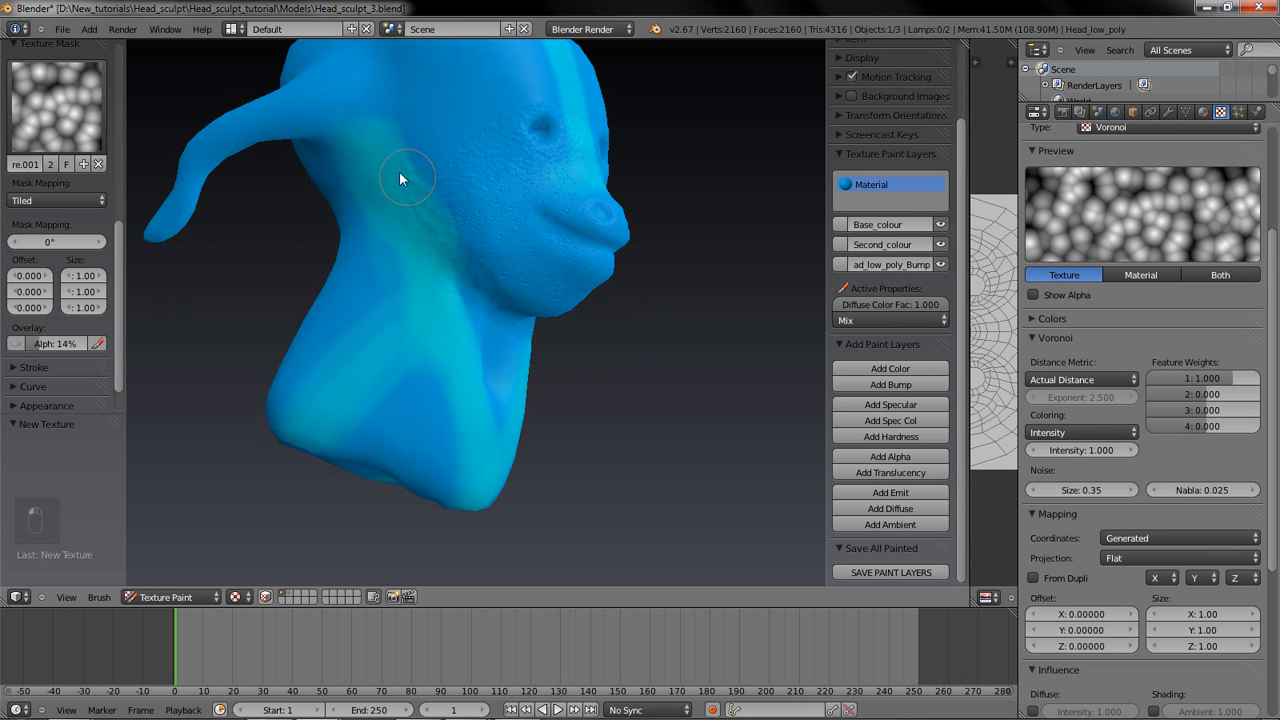
{"action": "middle_click_drag", "start_coordinate": [637, 391], "coordinate": [595, 462]}
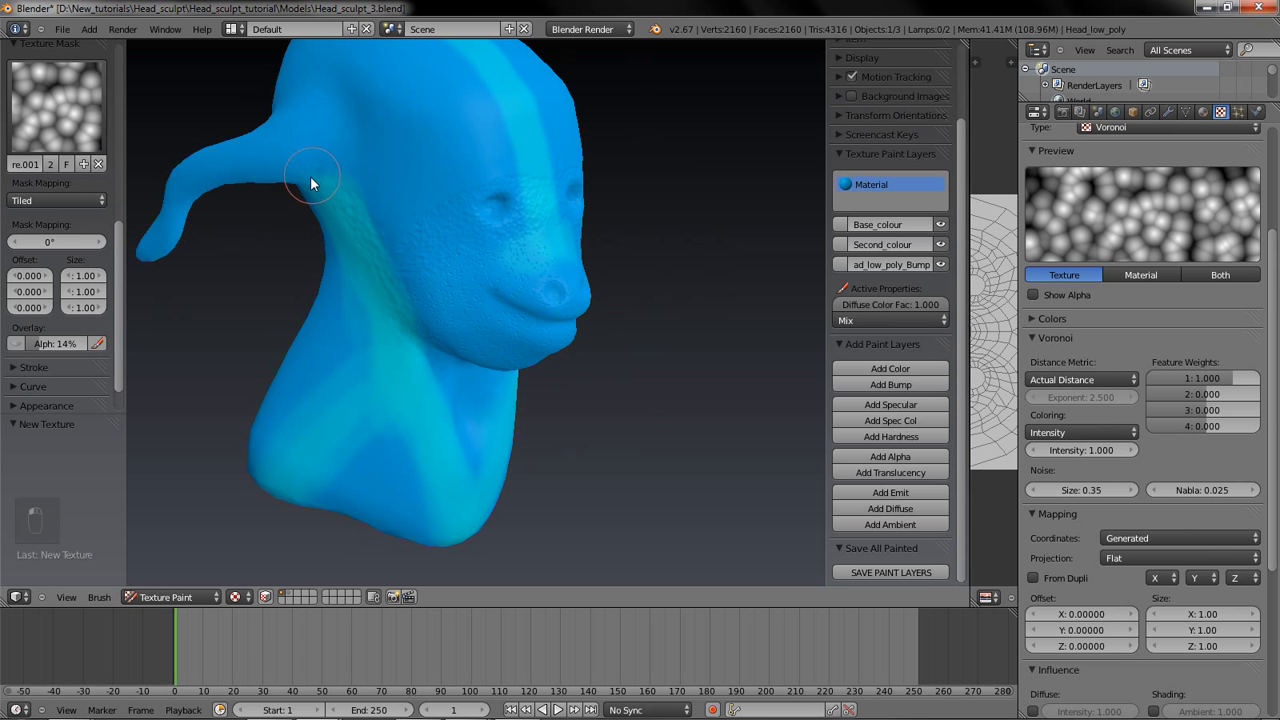
{"action": "key", "text": "ctrl+s"}
Step: Switch the head to Object Mode and turn off Only Render in the viewport display
{"action": "mouse_move", "coordinate": [659, 373]}
{"action": "middle_mouse_down"}
{"action": "mouse_move", "coordinate": [598, 433]}
{"action": "mouse_move", "coordinate": [491, 447]}
{"action": "mouse_move", "coordinate": [560, 446]}
{"action": "mouse_move", "coordinate": [636, 411]}
{"action": "mouse_move", "coordinate": [624, 337]}
{"action": "mouse_move", "coordinate": [573, 335]}
{"action": "mouse_move", "coordinate": [457, 369]}
{"action": "mouse_move", "coordinate": [426, 457]}
{"action": "mouse_move", "coordinate": [343, 449]}
{"action": "mouse_move", "coordinate": [580, 434]}
{"action": "mouse_move", "coordinate": [570, 440]}
{"action": "middle_mouse_up"}
{"action": "left_click", "coordinate": [195, 598]}
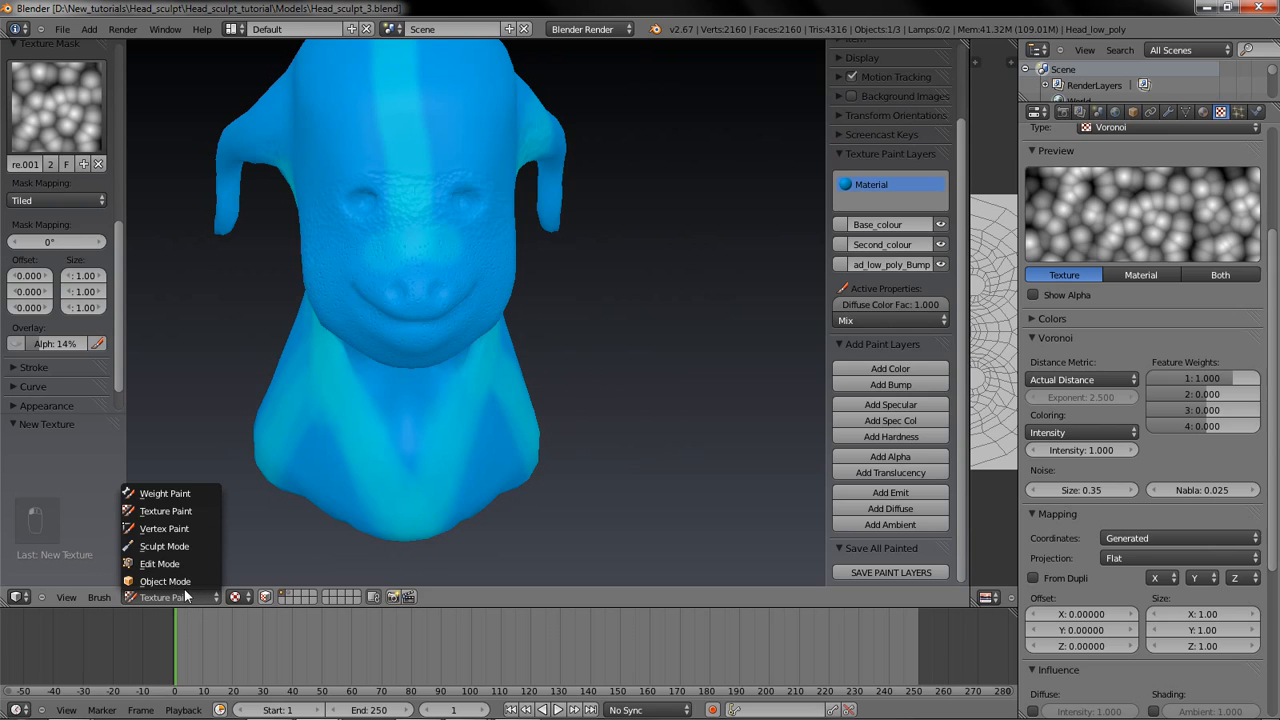
{"action": "left_click", "coordinate": [198, 580]}
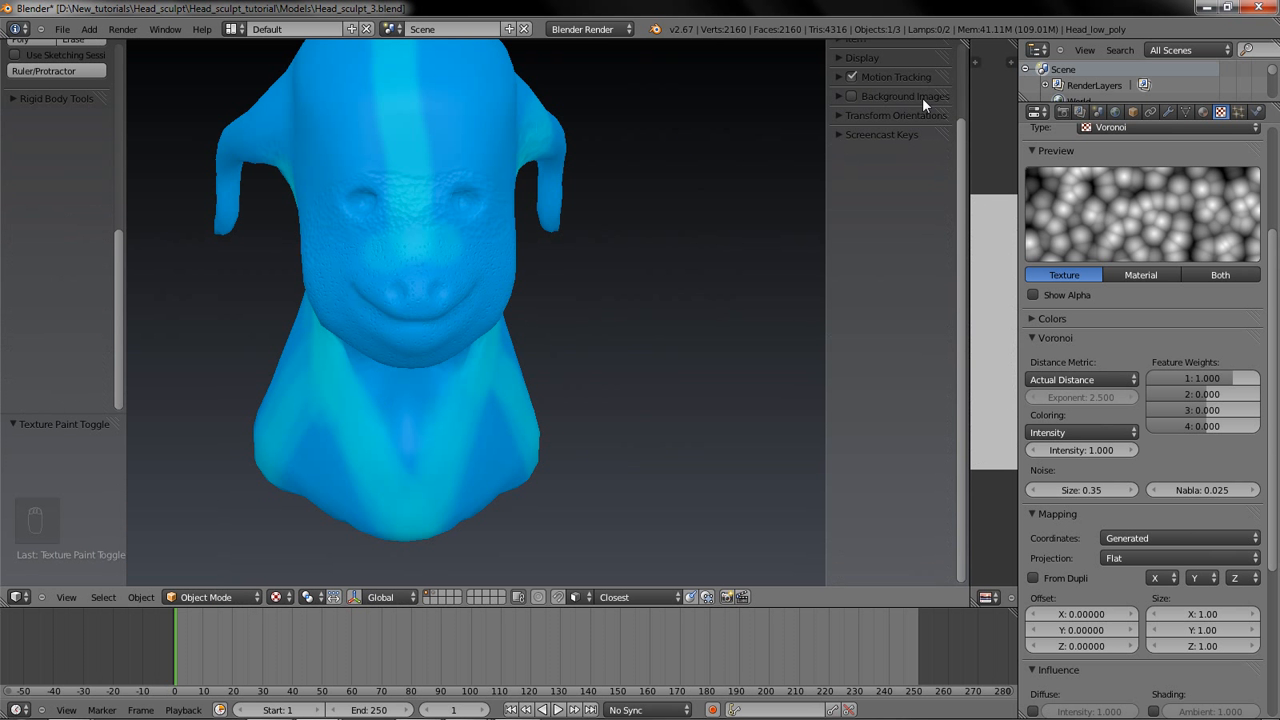
{"action": "left_click", "coordinate": [878, 59]}
{"action": "left_click", "coordinate": [857, 84]}
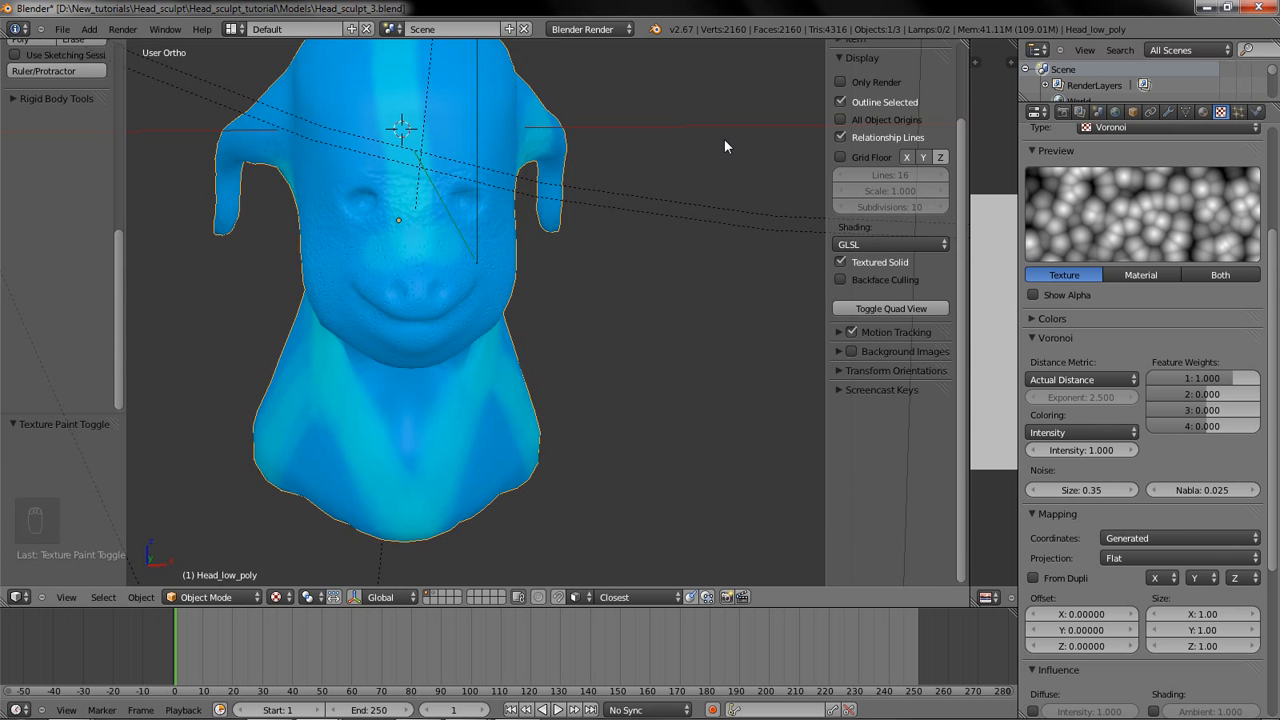
Step: Bring the whole lamp setup around the head into view and save the file over the existing Head_sculpt_3.blend
{"action": "scroll", "coordinate": [615, 301], "scroll_direction": "down", "scroll_amount": 5}
{"action": "middle_click_drag", "start_coordinate": [615, 301], "coordinate": [505, 345]}
{"action": "scroll", "coordinate": [420, 343], "scroll_direction": "down", "scroll_amount": 2}
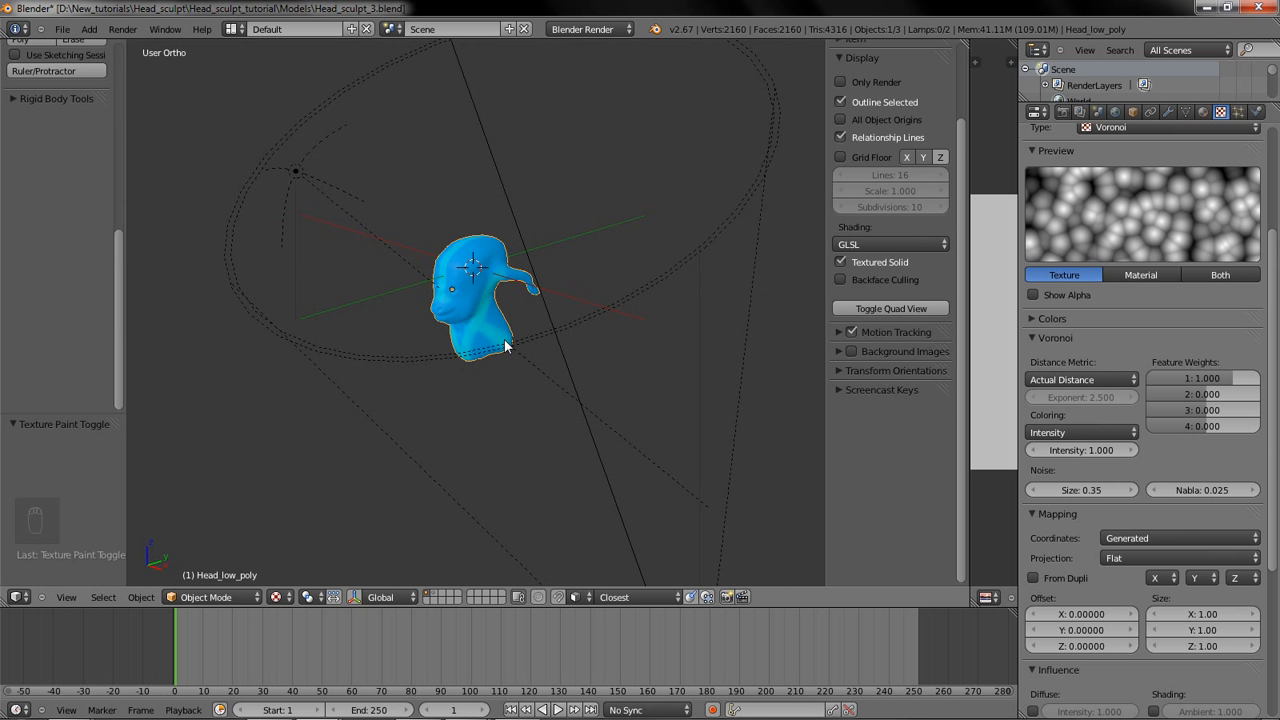
{"action": "key", "text": "ctrl+s"}
{"action": "key", "text": "Return"}
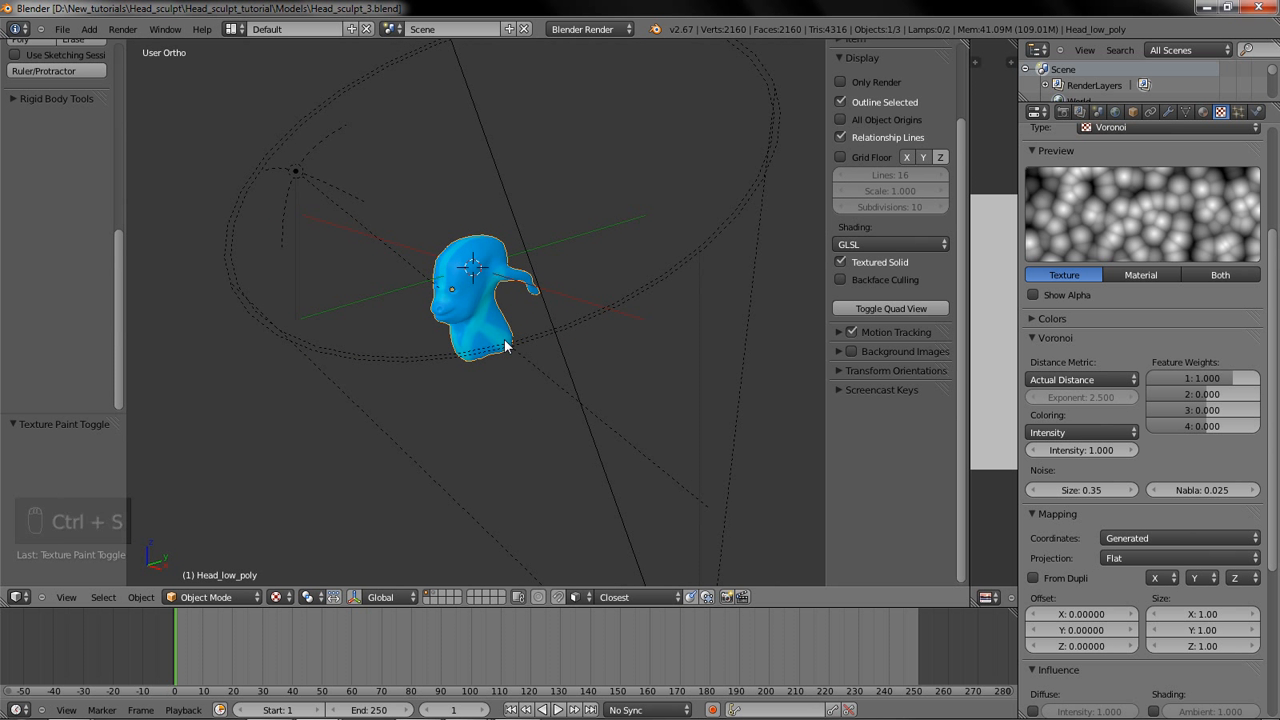
Step: Delete both existing lamps around the head
{"action": "middle_click_drag", "start_coordinate": [489, 358], "coordinate": [419, 361]}
{"action": "scroll", "coordinate": [436, 365], "scroll_direction": "down", "scroll_amount": 4}
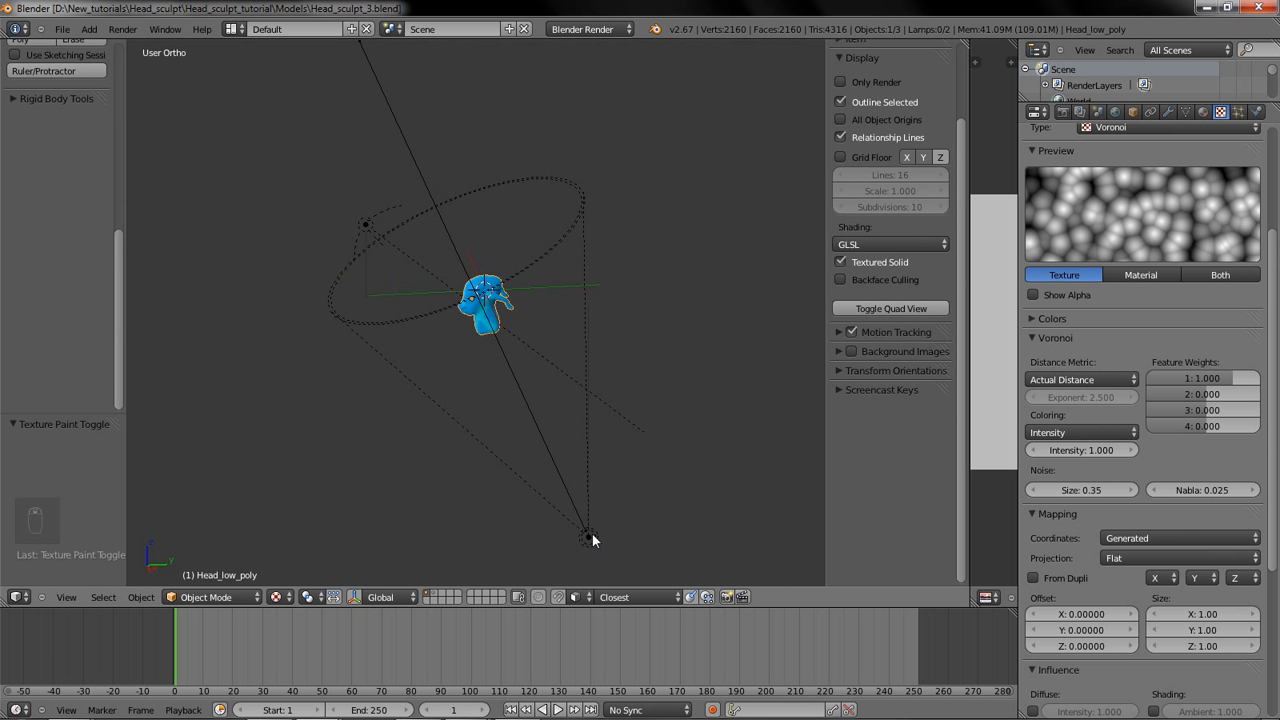
{"action": "right_click", "coordinate": [590, 537]}
{"action": "key", "text": "g"}
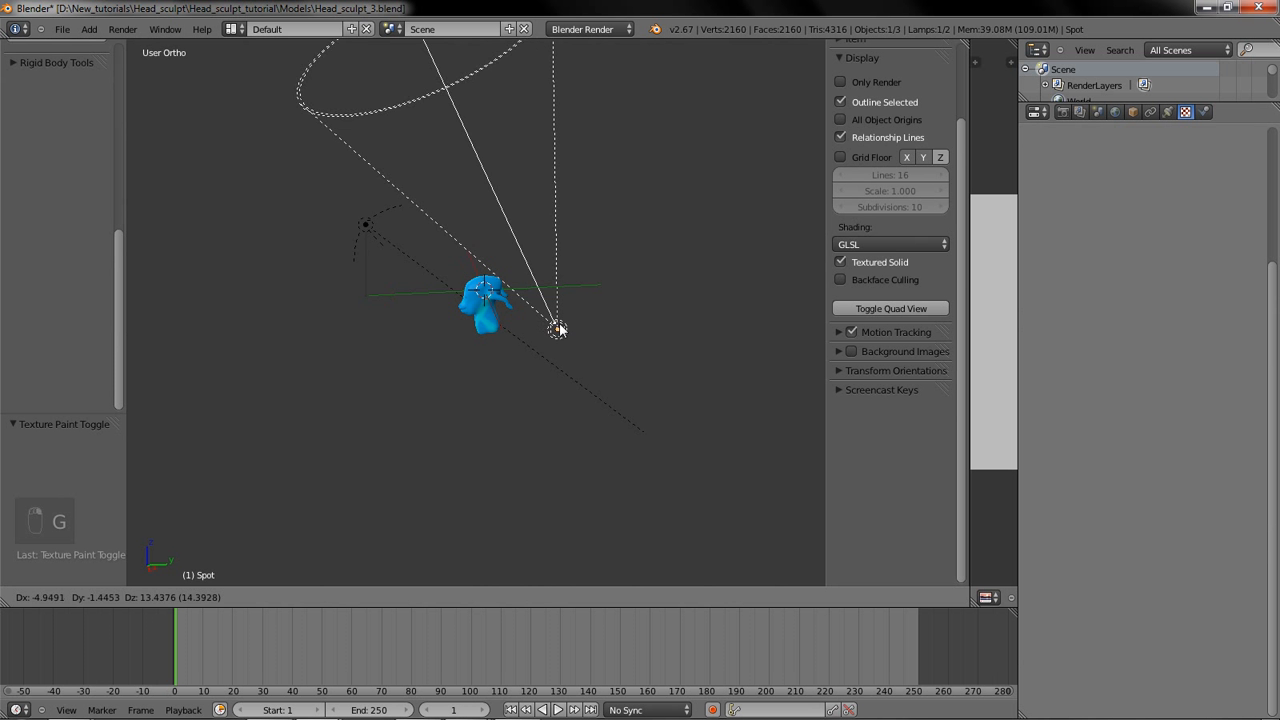
{"action": "left_click", "coordinate": [622, 385]}
{"action": "middle_click_drag", "start_coordinate": [621, 430], "coordinate": [563, 438]}
{"action": "right_click", "coordinate": [580, 376], "text": "shift"}
{"action": "key", "text": "x"}
{"action": "left_click", "coordinate": [579, 375]}
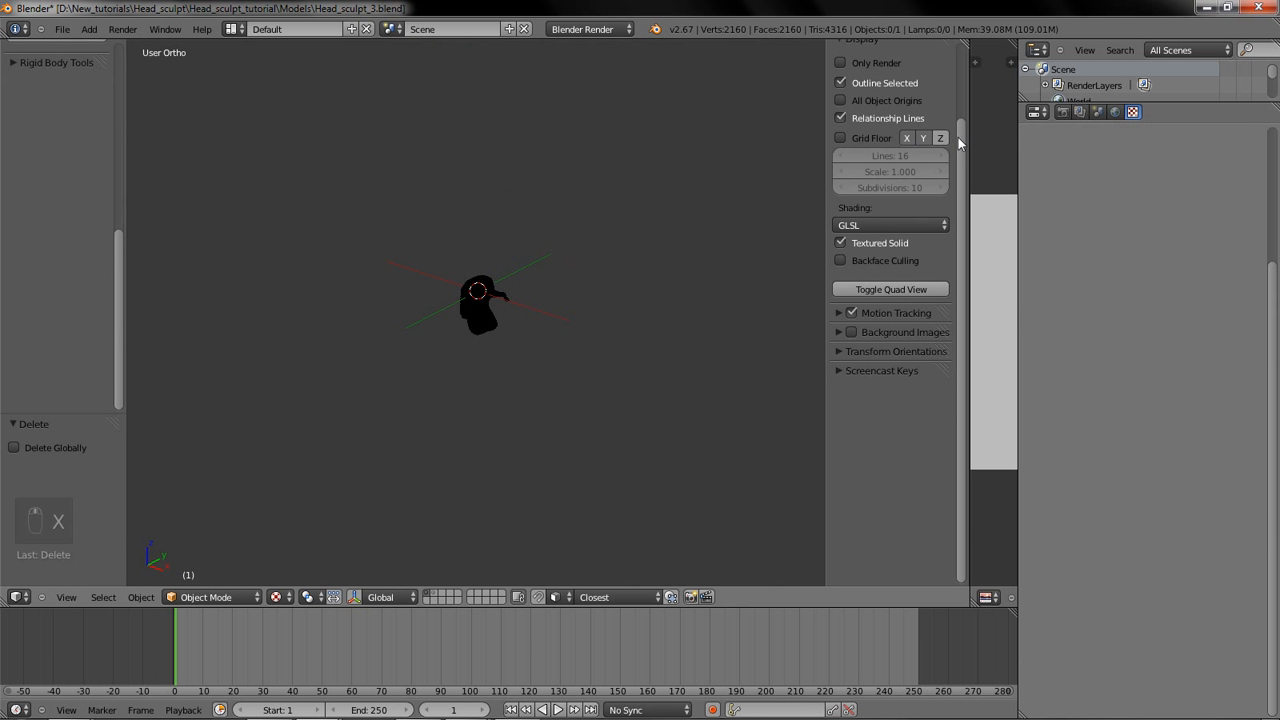
Step: Widen the image editor beside the 3D view and add a Spot lamp at the 3D cursor
{"action": "left_click_drag", "start_coordinate": [968, 137], "coordinate": [808, 137]}
{"action": "scroll", "coordinate": [456, 241], "scroll_direction": "up", "scroll_amount": 3}
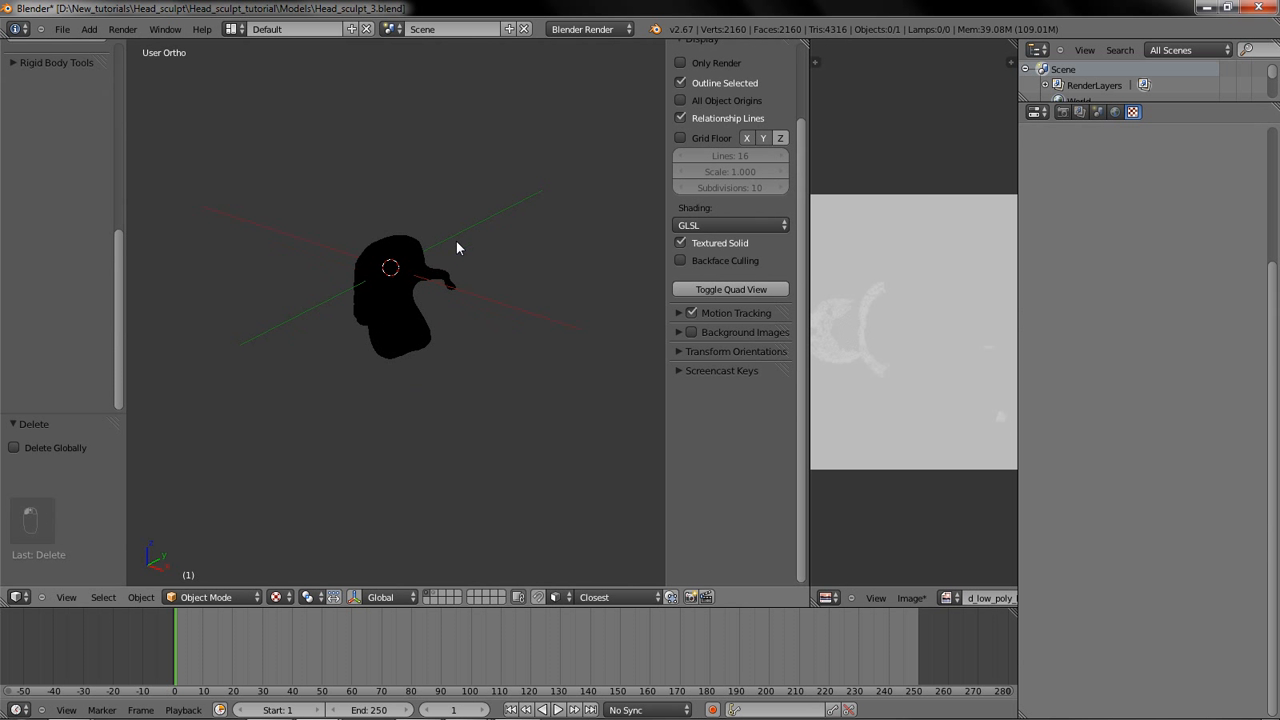
{"action": "scroll", "coordinate": [456, 248], "scroll_direction": "up", "scroll_amount": 2}
{"action": "middle_click_drag", "start_coordinate": [456, 248], "coordinate": [505, 226]}
{"action": "key", "text": "shift+a"}
{"action": "mouse_move", "coordinate": [503, 230]}
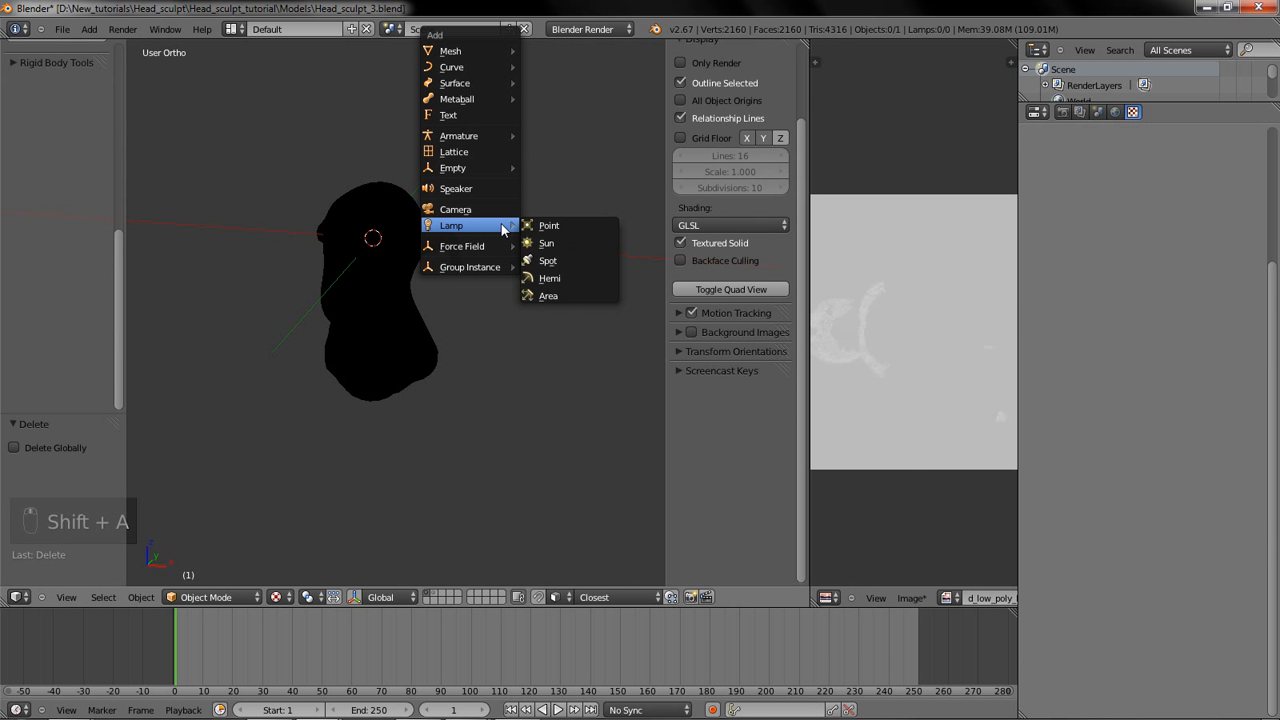
{"action": "left_click", "coordinate": [570, 263]}
{"action": "scroll", "coordinate": [570, 263], "scroll_direction": "down", "scroll_amount": 4}
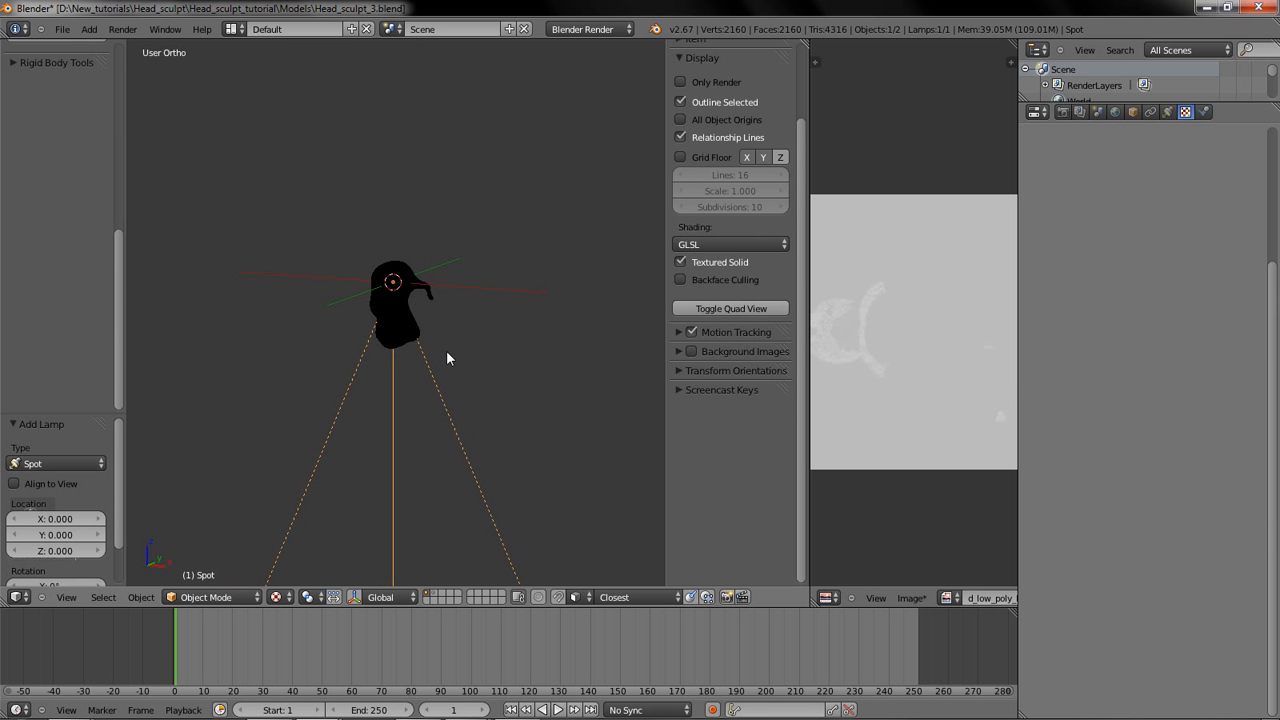
Step: In right view, tilt the spot lamp about 24° around X and move it along its local Z by about Y -6.86, Z 15.24
{"action": "key", "text": "KP_3"}
{"action": "key", "text": "r"}
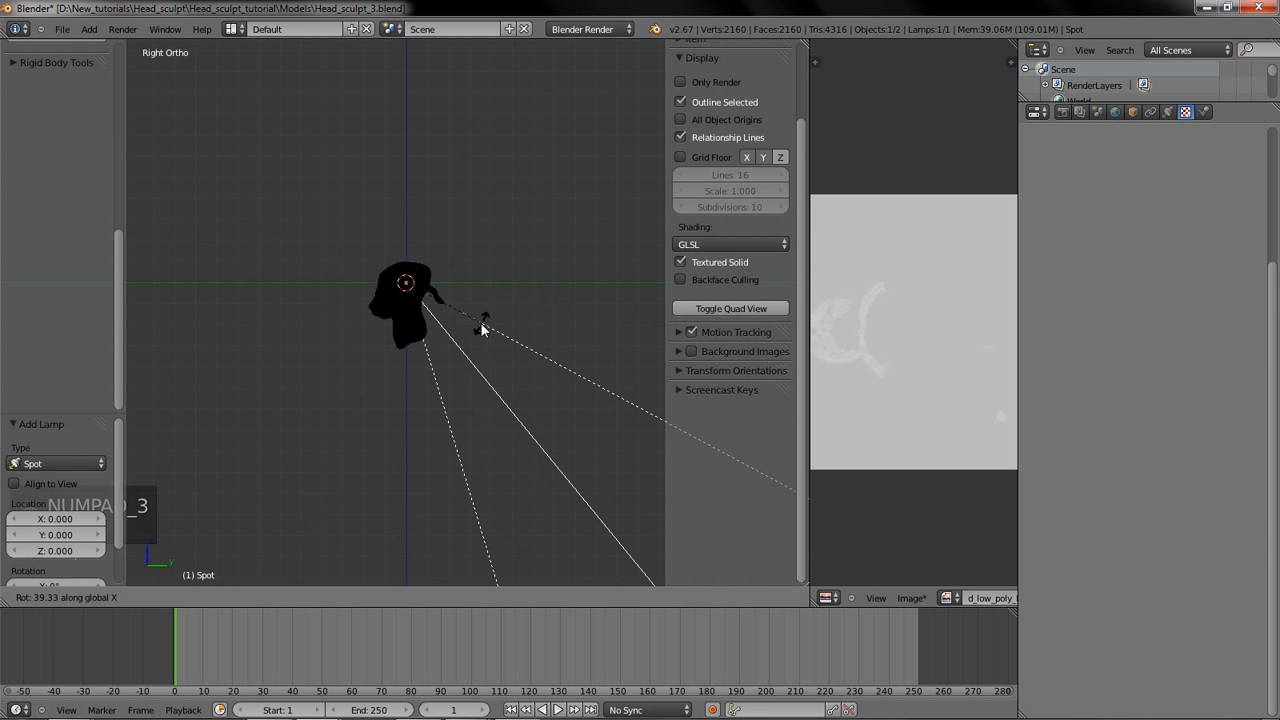
{"action": "left_click", "coordinate": [461, 334]}
{"action": "key", "text": "g"}
{"action": "key", "text": "z"}
{"action": "key", "text": "z"}
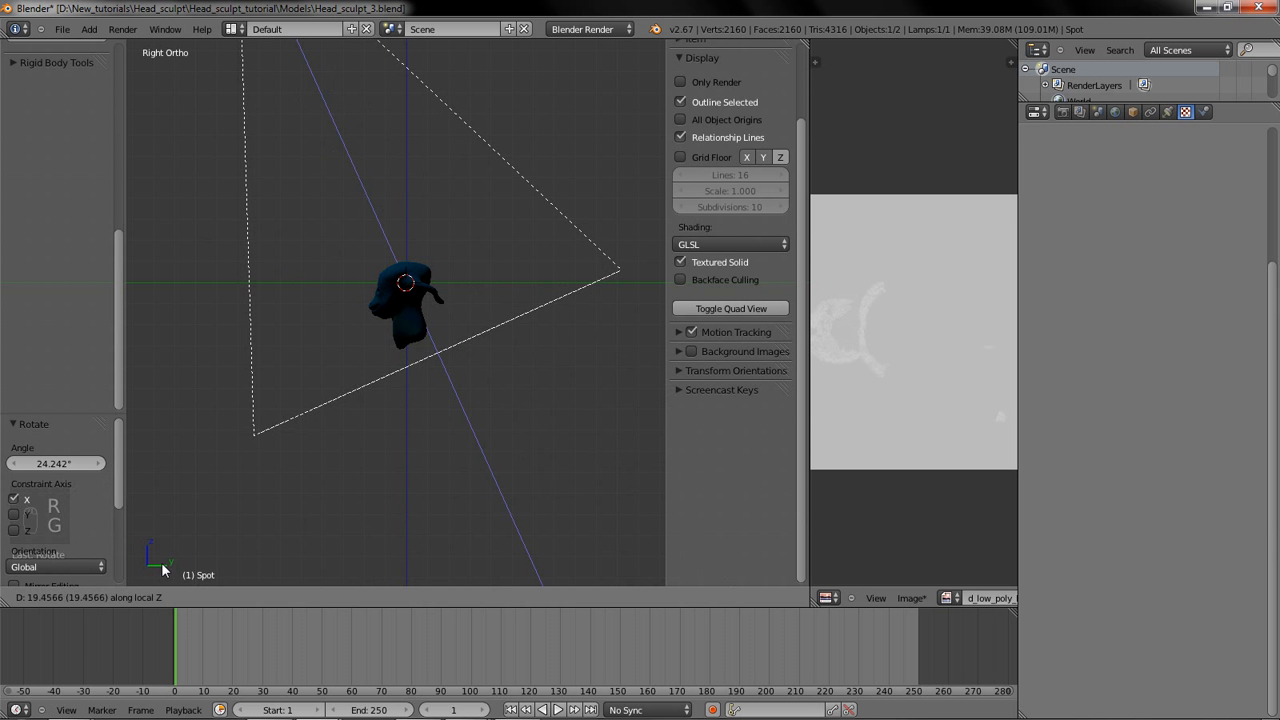
{"action": "left_click", "coordinate": [248, 45]}
Step: Set the pivot point to the 3D cursor and show the transform manipulator
{"action": "middle_click_drag", "start_coordinate": [337, 233], "coordinate": [513, 318]}
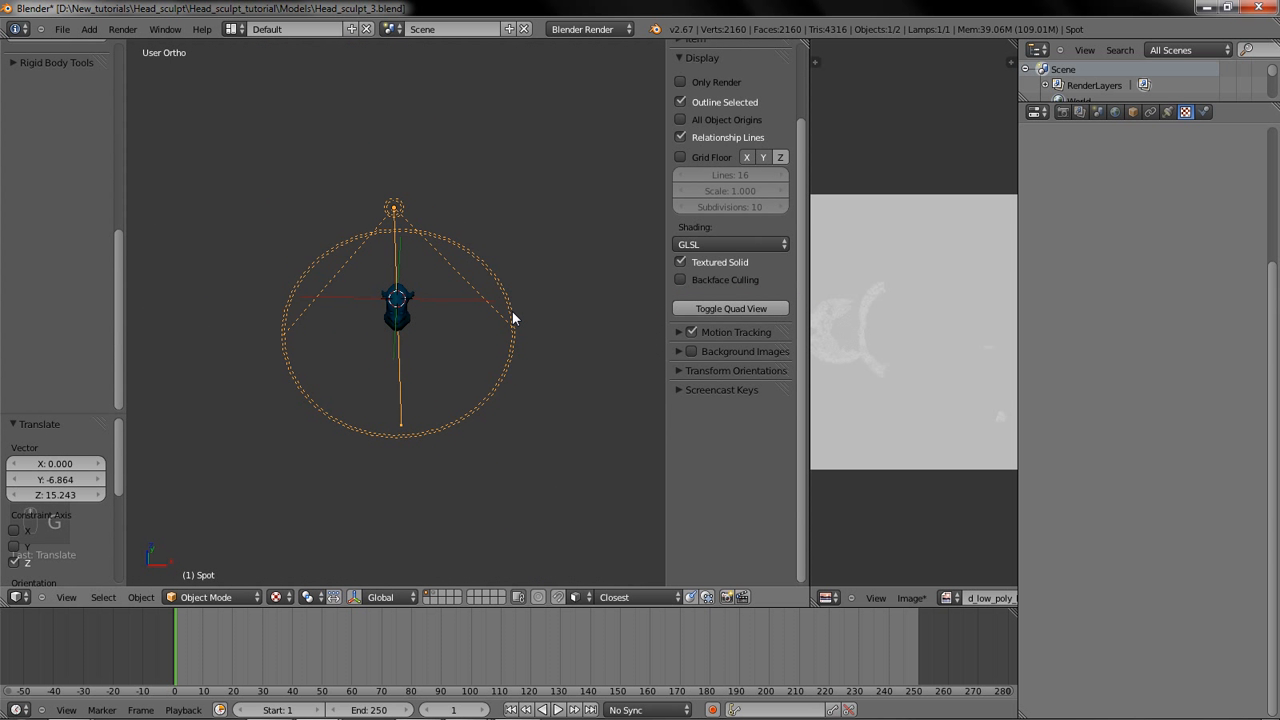
{"action": "key", "text": "r"}
{"action": "key", "text": "period"}
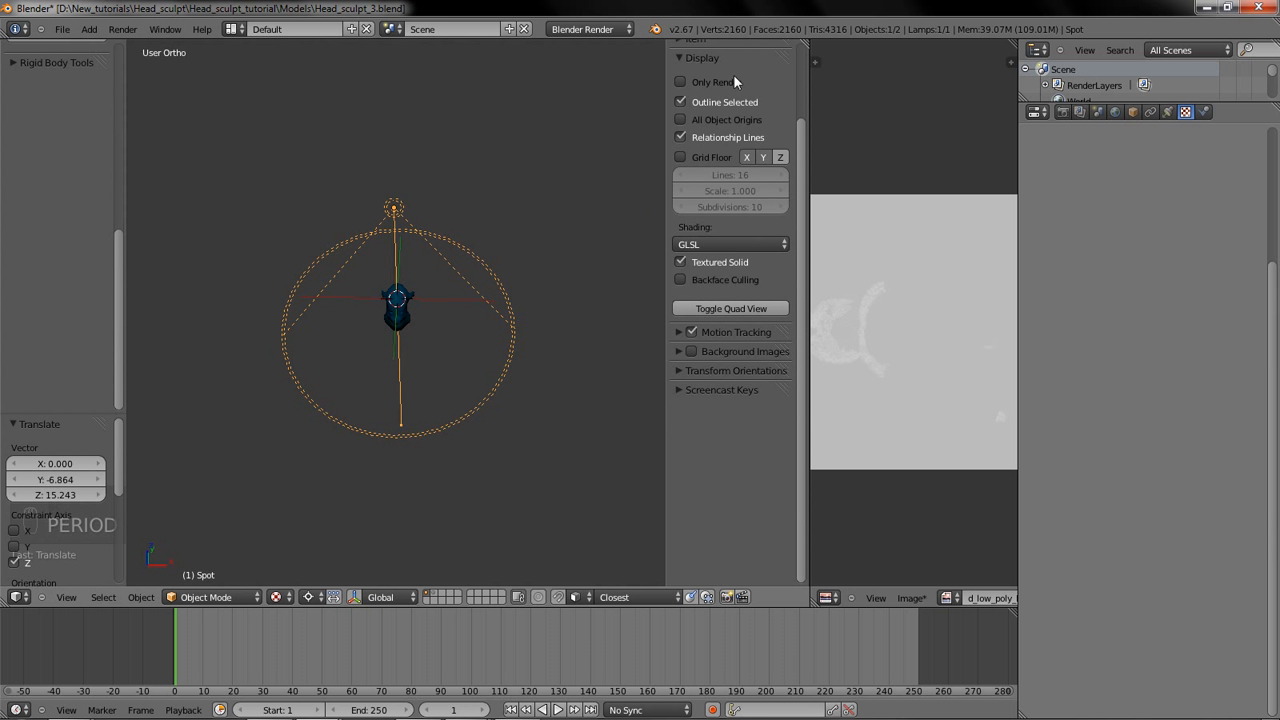
{"action": "middle_click_drag", "start_coordinate": [541, 289], "coordinate": [486, 281]}
{"action": "key", "text": "ctrl+space"}
{"action": "key", "text": "comma"}
{"action": "key", "text": "period"}
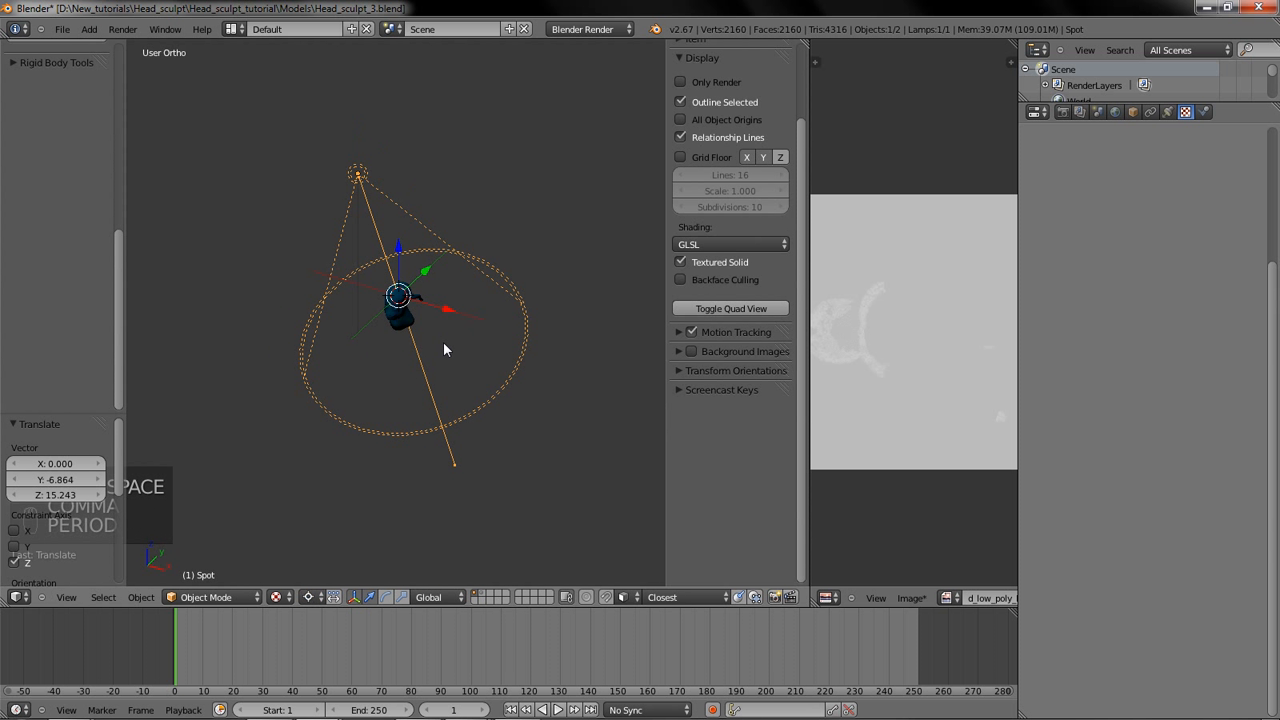
Step: Try rotating the spot lamp freely around the 3D cursor, and undo the rotation
{"action": "key", "text": "r"}
{"action": "key", "text": "r"}
{"action": "key", "text": "z"}
{"action": "left_click", "coordinate": [394, 359]}
{"action": "middle_click_drag", "start_coordinate": [468, 373], "coordinate": [433, 340]}
{"action": "key", "text": "ctrl+z"}
Step: In top view, rotate the spot lamp -45° about the Z axis around the 3D cursor
{"action": "key", "text": "KP_7"}
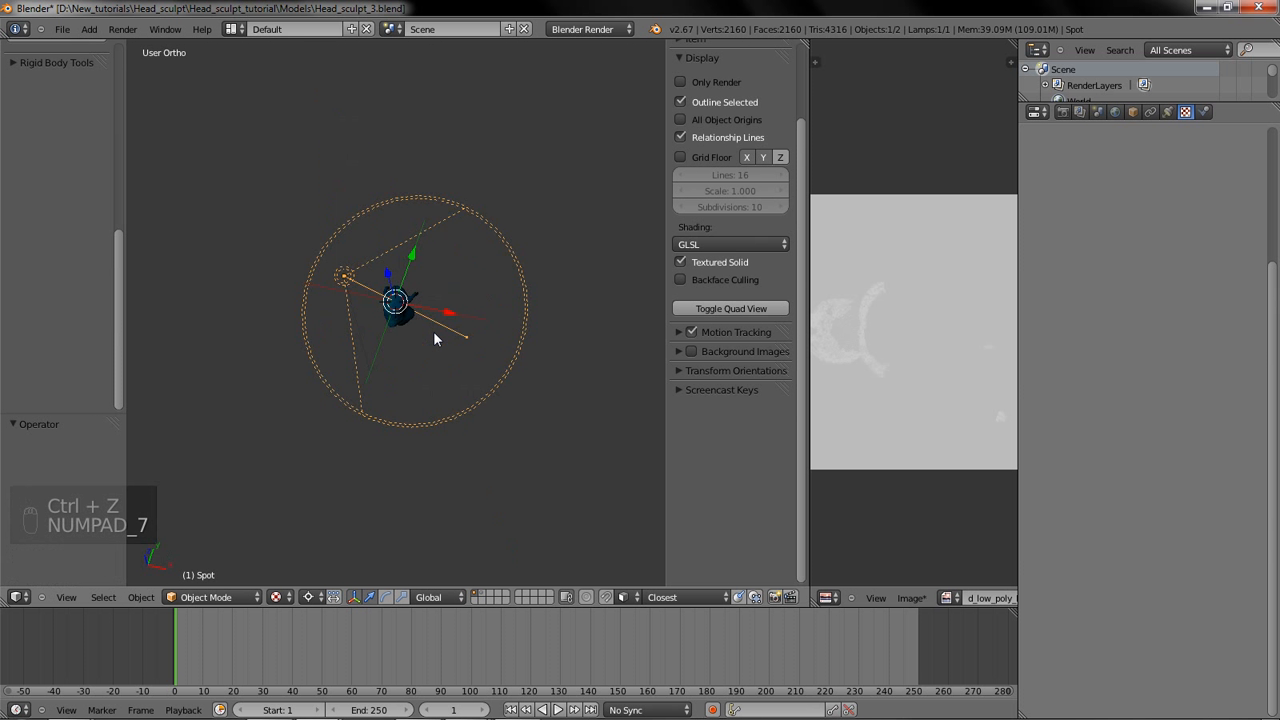
{"action": "key", "text": "r"}
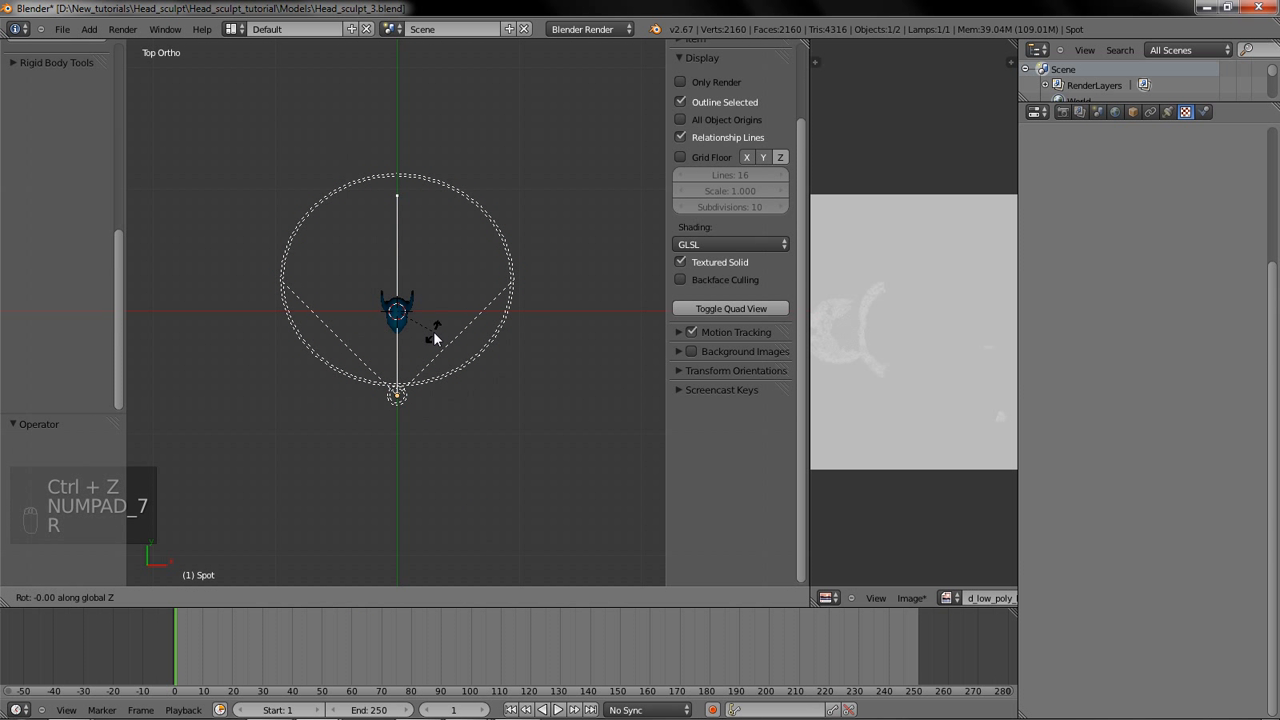
{"action": "type", "text": "45"}
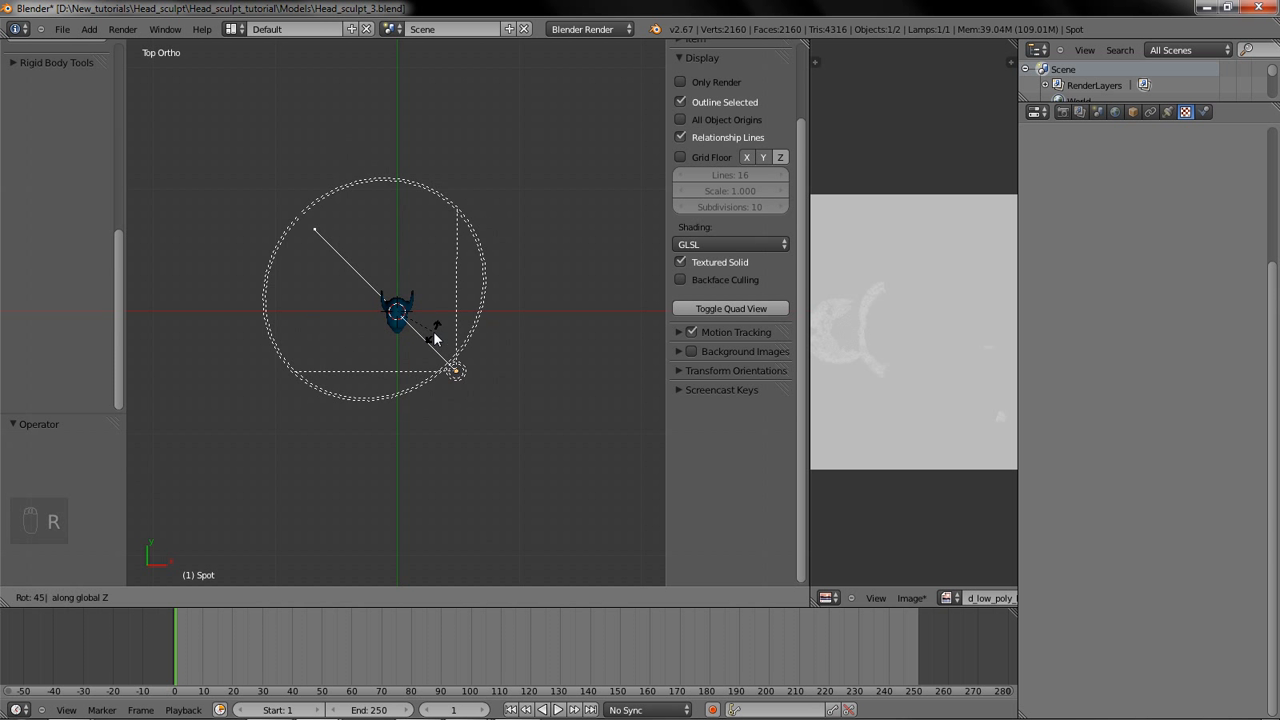
{"action": "key", "text": "minus"}
{"action": "key", "text": "Return"}
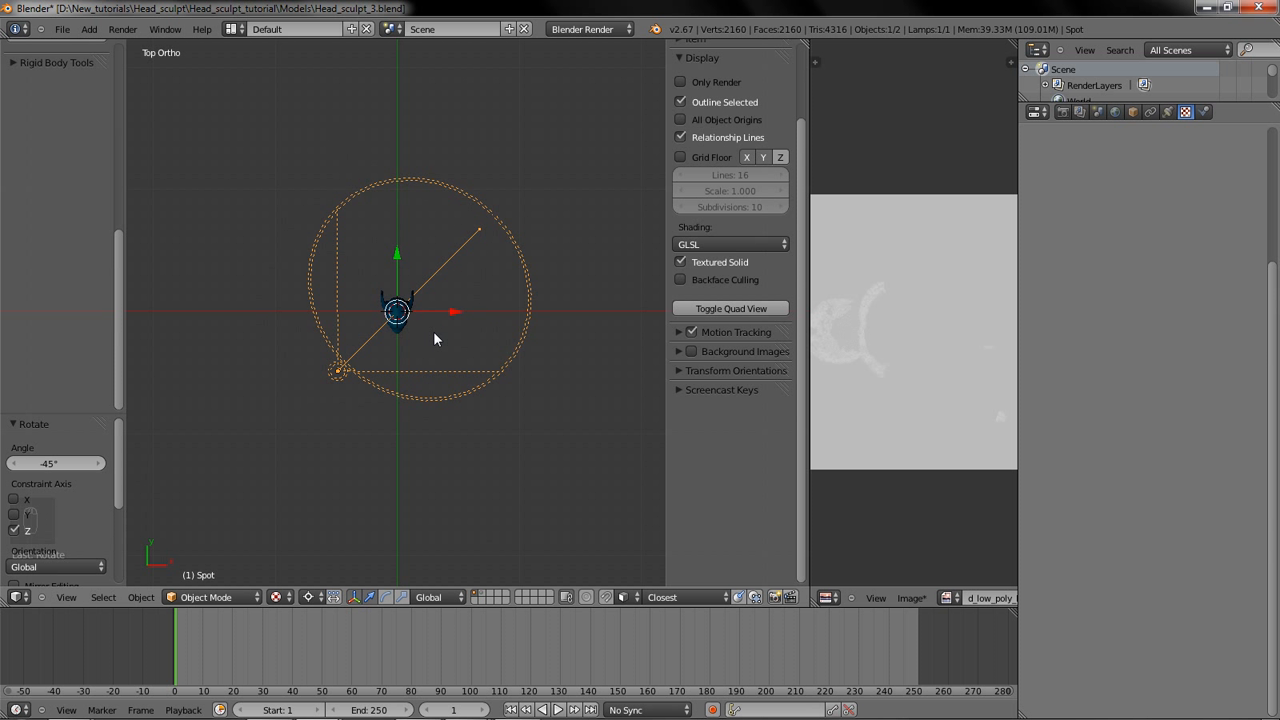
Step: Duplicate the spot lamp in place and rotate the copy 90° about the Z axis around the 3D cursor
{"action": "key", "text": "shift+d"}
{"action": "key", "text": "Escape"}
{"action": "type", "text": "rz"}
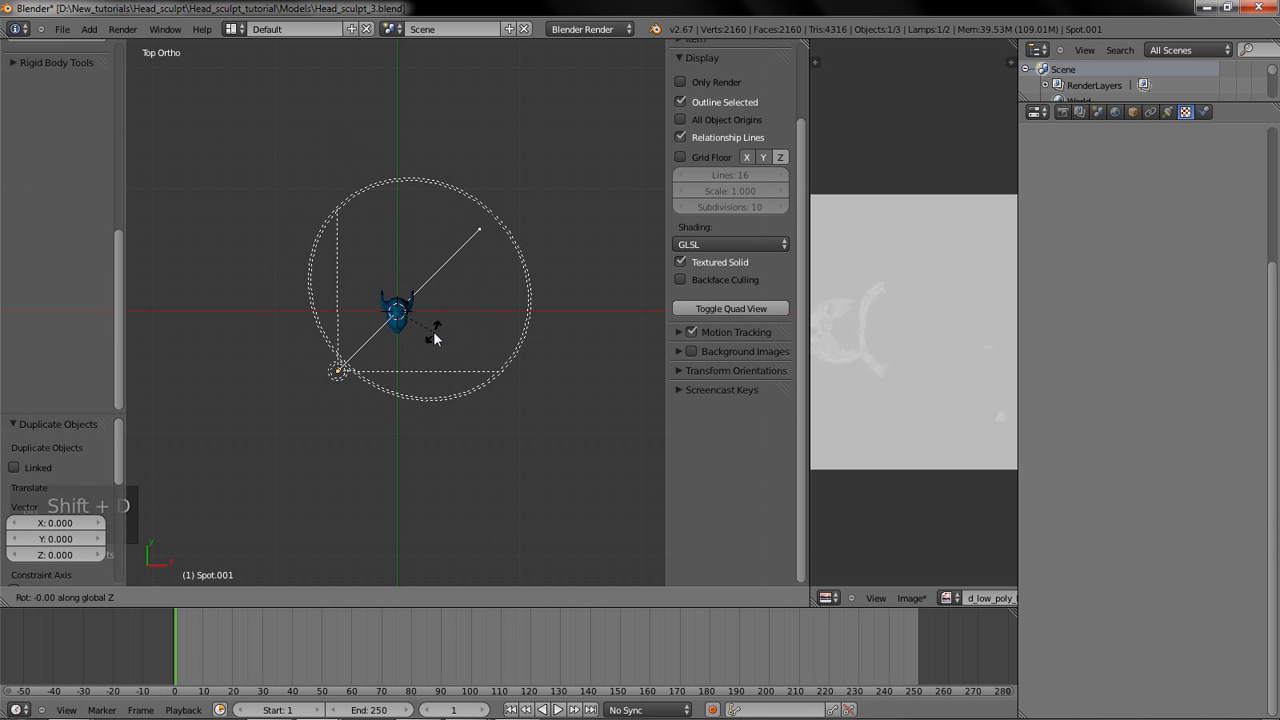
{"action": "type", "text": "90"}
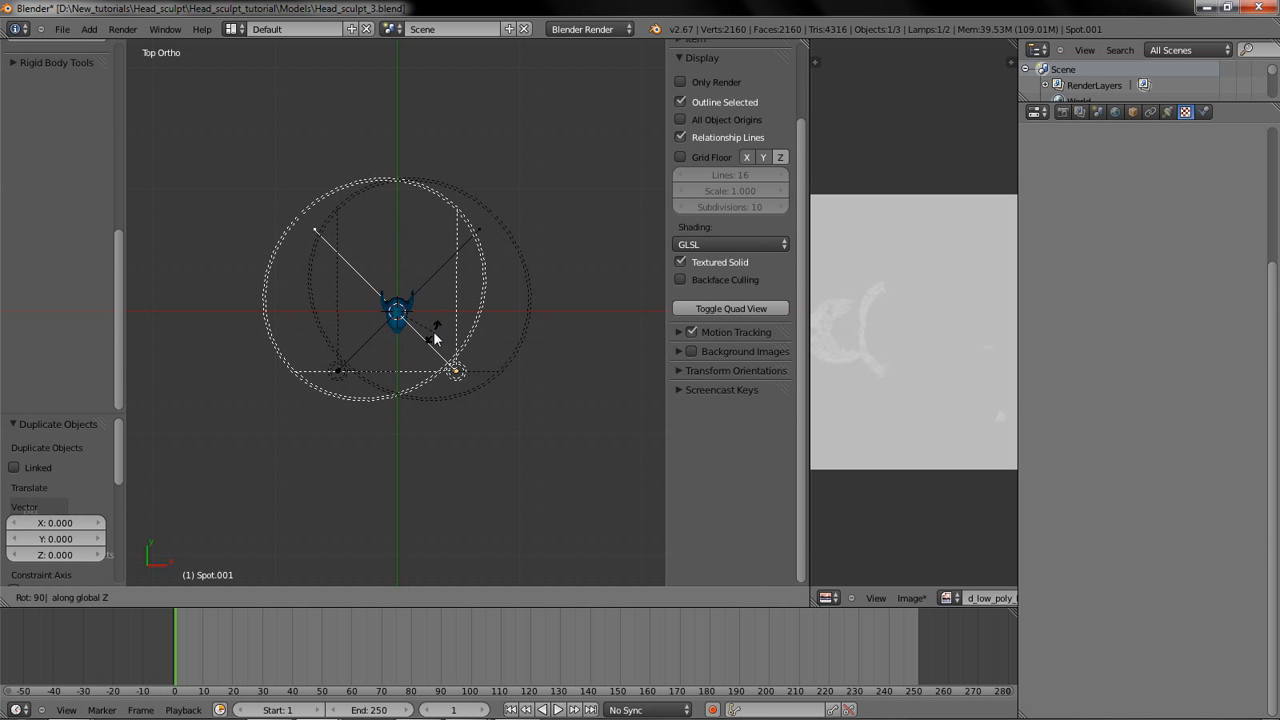
{"action": "key", "text": "Return"}
Step: Move the duplicated spot lamp about 4.13 along X and -3.28 along Y, and switch to front view
{"action": "key", "text": "g"}
{"action": "key", "text": "x"}
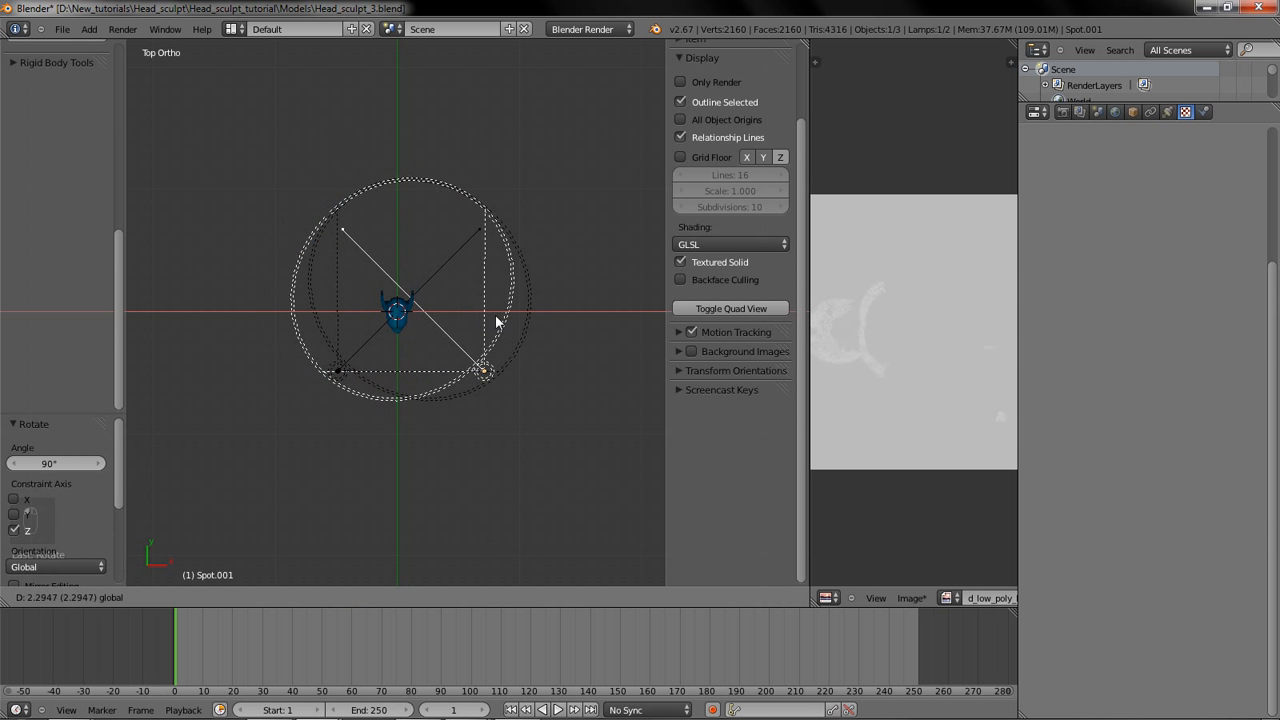
{"action": "left_click", "coordinate": [483, 293]}
{"action": "key", "text": "g"}
{"action": "key", "text": "y"}
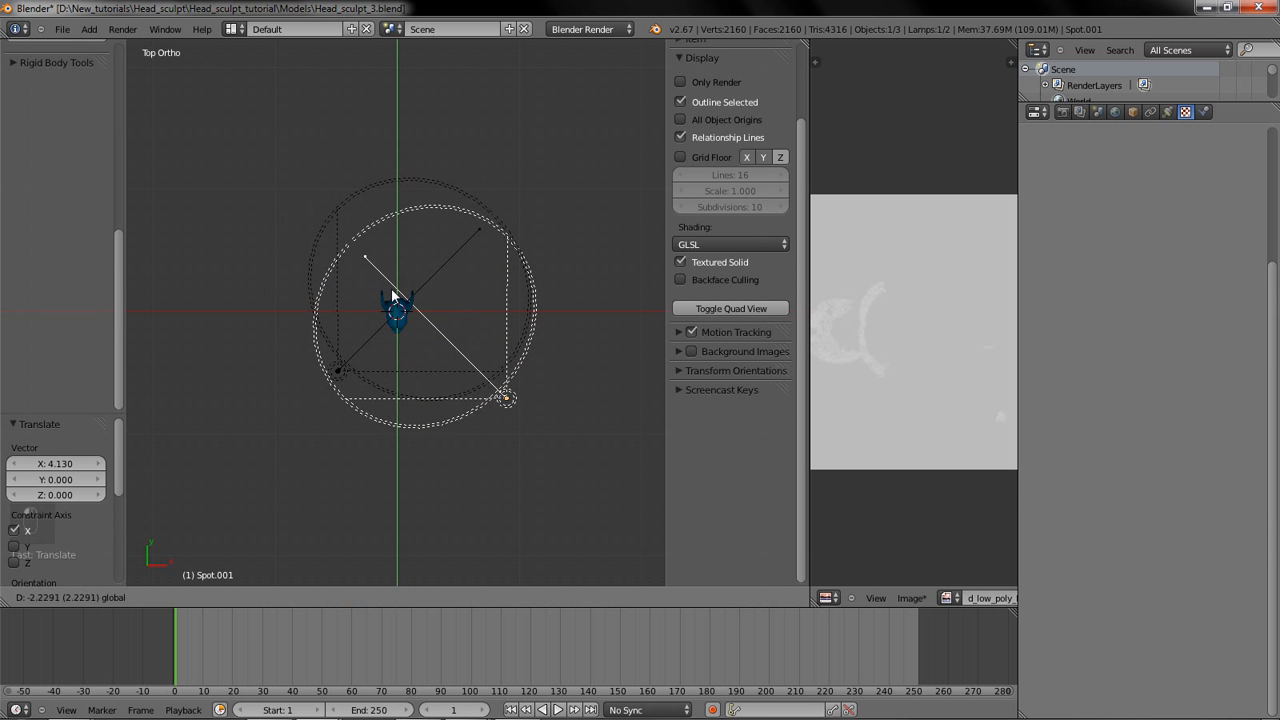
{"action": "left_click", "coordinate": [400, 320]}
{"action": "middle_click_drag", "start_coordinate": [400, 320], "coordinate": [497, 222]}
{"action": "key", "text": "KP_1"}
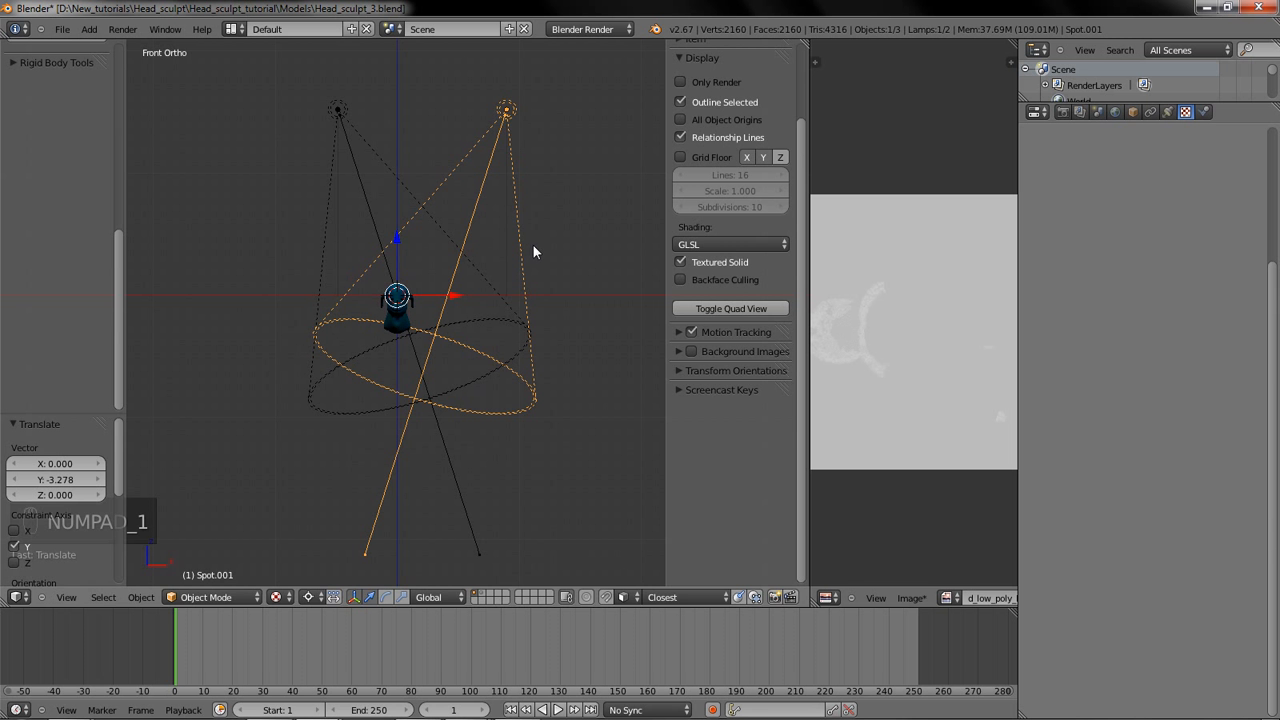
{"action": "key", "text": "r"}
{"action": "key", "text": "z"}
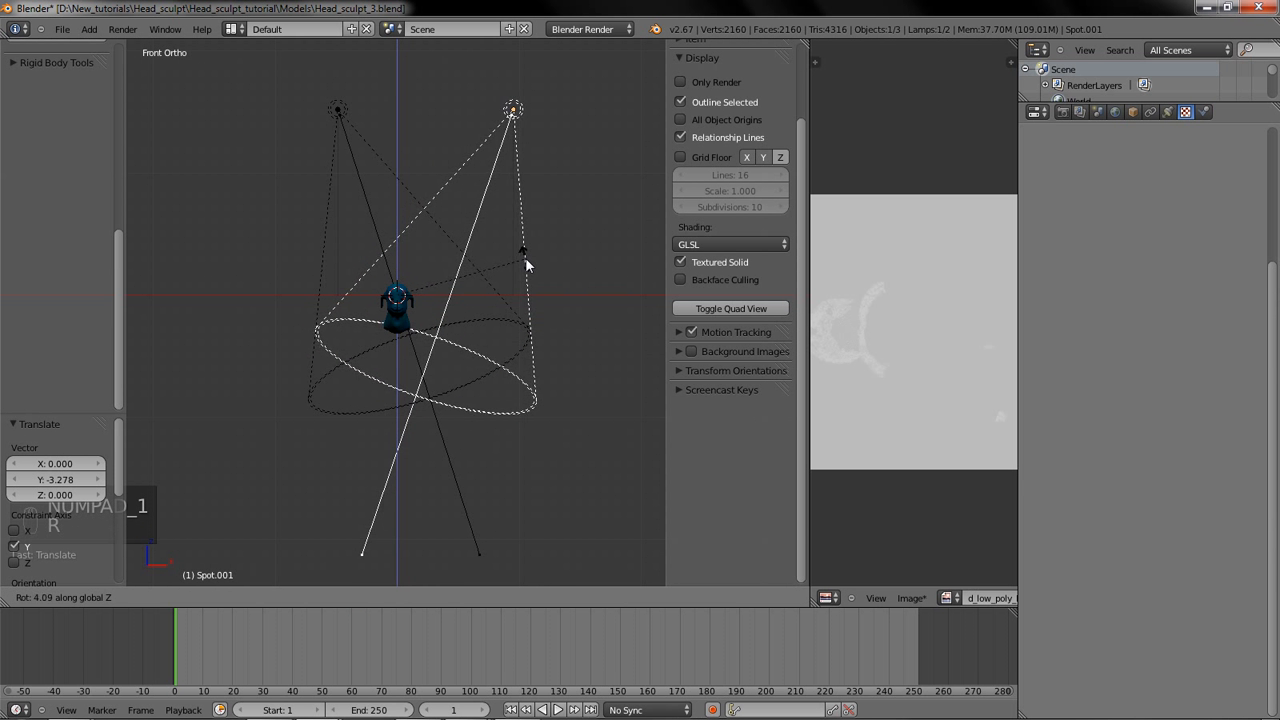
{"action": "right_click", "coordinate": [525, 257]}
Step: Set the pivot point to the bounding box center and rotate the duplicated spot lamp about 13° around Y to aim at the head
{"action": "key", "text": "comma"}
{"action": "key", "text": "r"}
{"action": "key", "text": "z"}
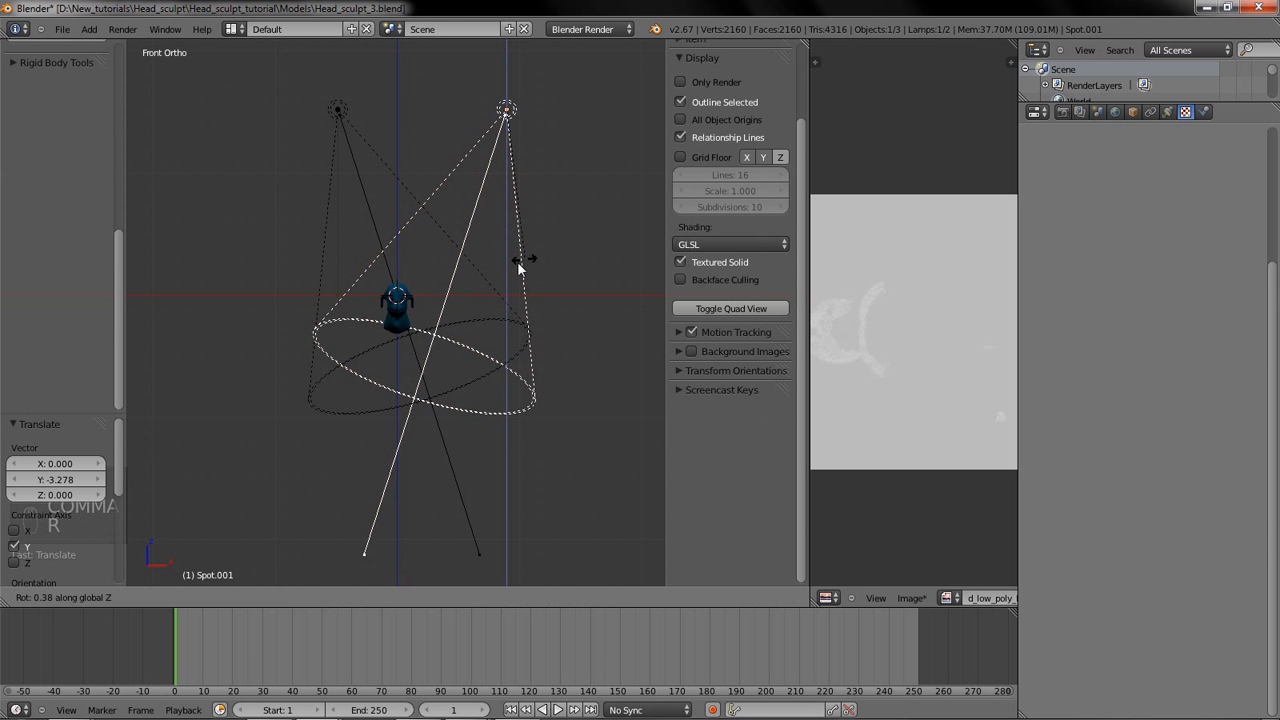
{"action": "key", "text": "y"}
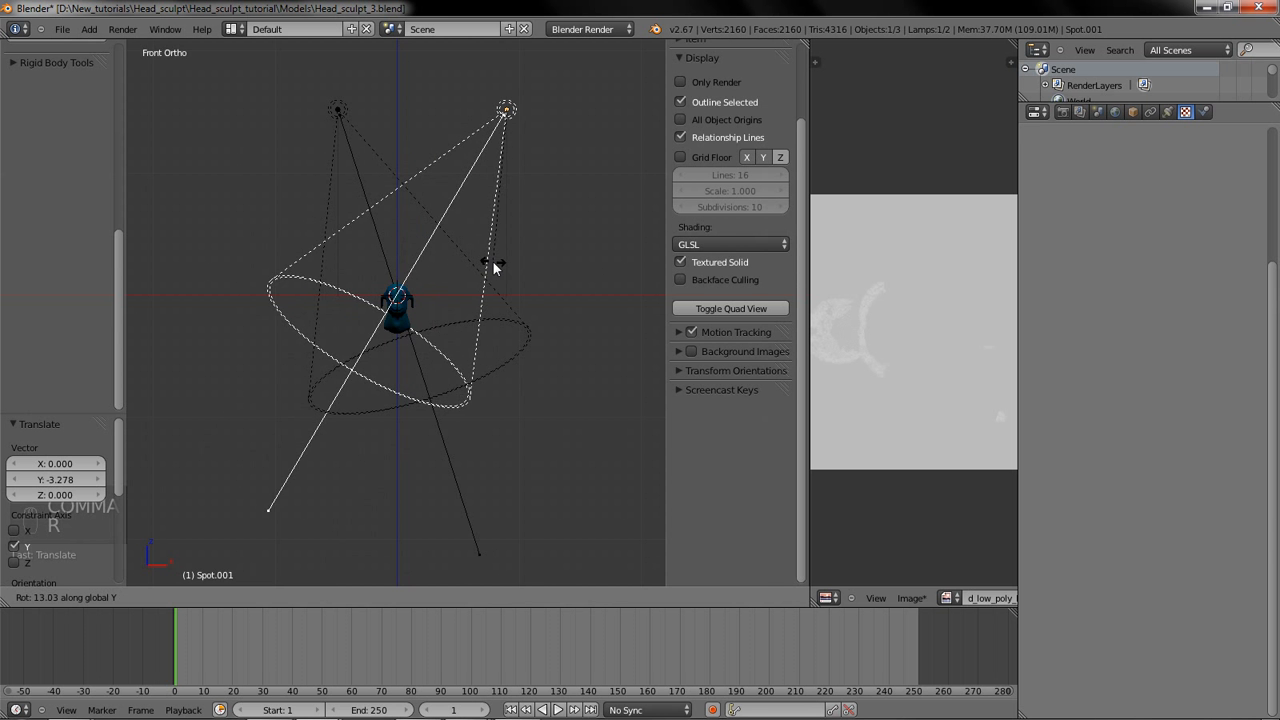
{"action": "left_click", "coordinate": [492, 260]}
Step: Move the original spot lamp about -4.46 along X and rotate it about -16° around Y
{"action": "right_click", "coordinate": [405, 204]}
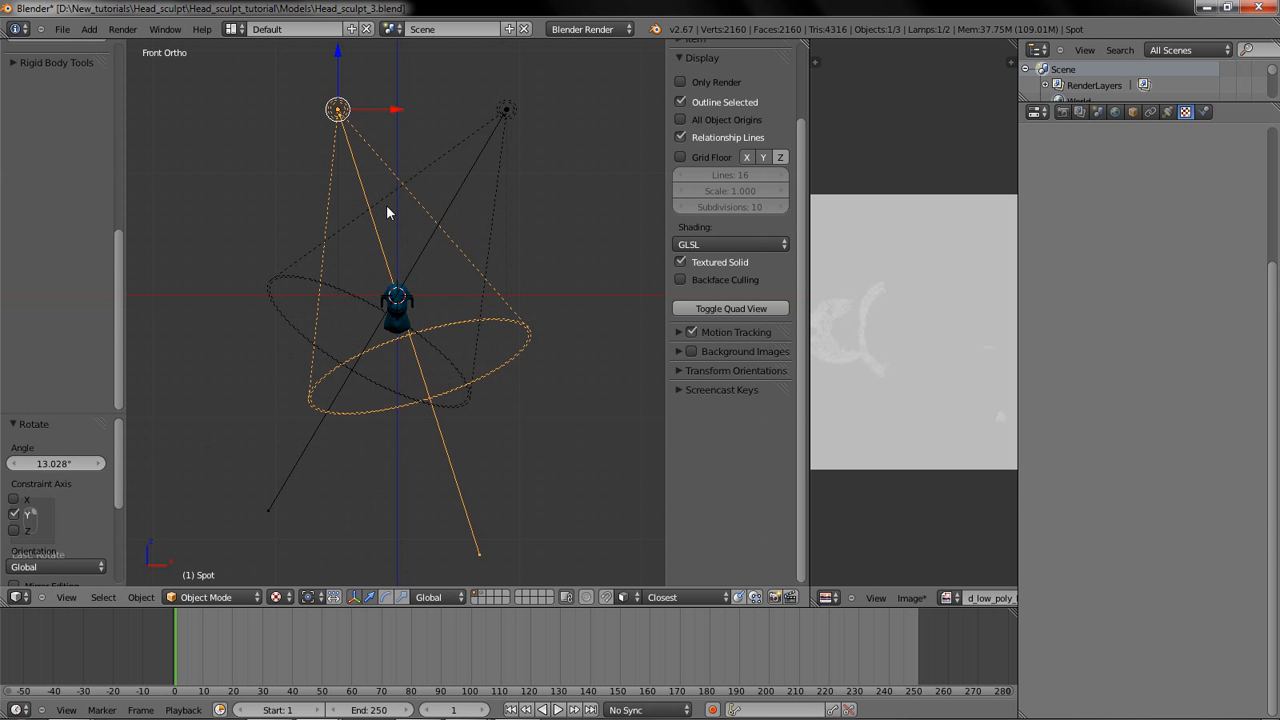
{"action": "key", "text": "g"}
{"action": "key", "text": "x"}
{"action": "left_click", "coordinate": [332, 197]}
{"action": "key", "text": "r"}
{"action": "key", "text": "y"}
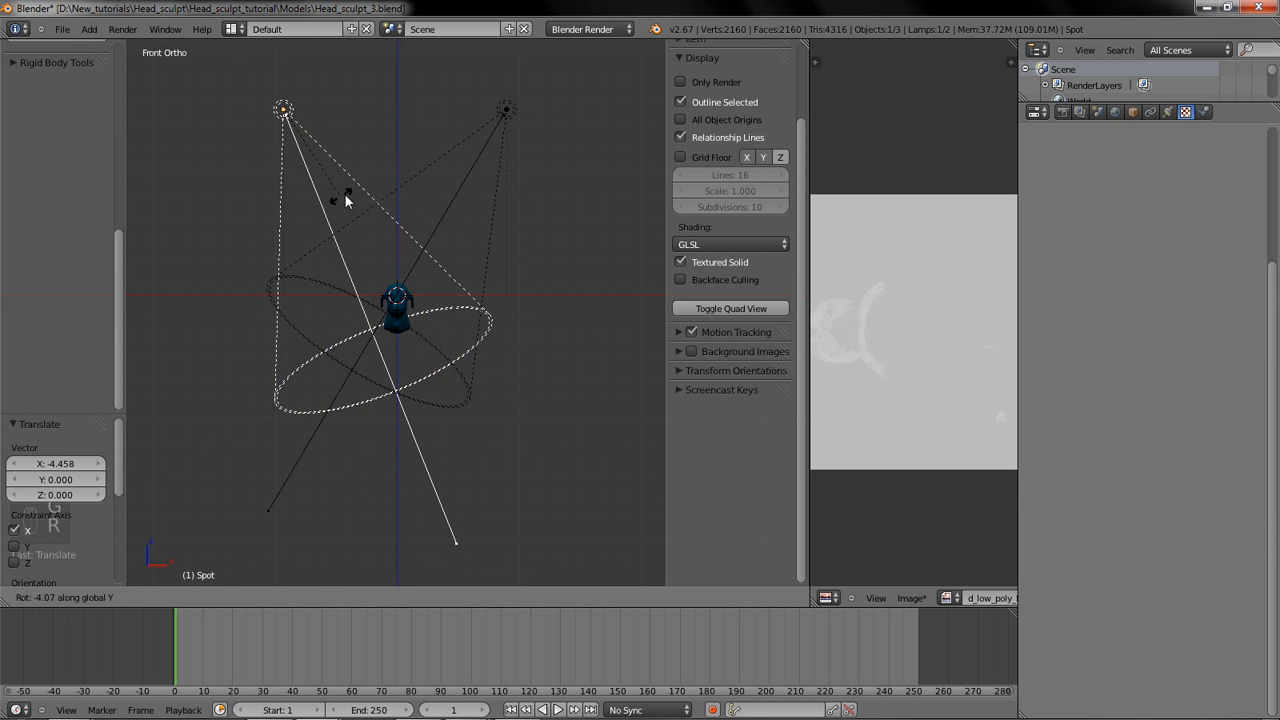
{"action": "left_click", "coordinate": [360, 185]}
Step: Change the duplicated spot lamp's type to Hemi
{"action": "middle_click_drag", "start_coordinate": [360, 185], "coordinate": [344, 249]}
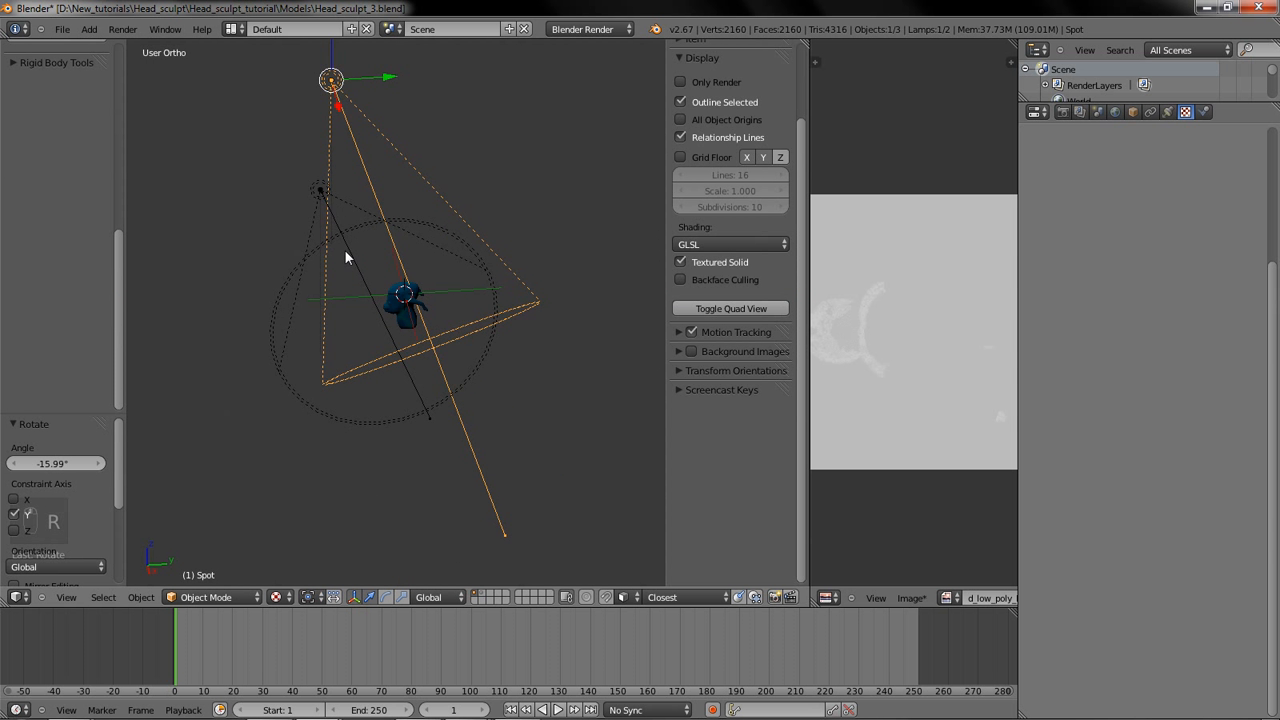
{"action": "right_click", "coordinate": [321, 191]}
{"action": "left_click", "coordinate": [1168, 111]}
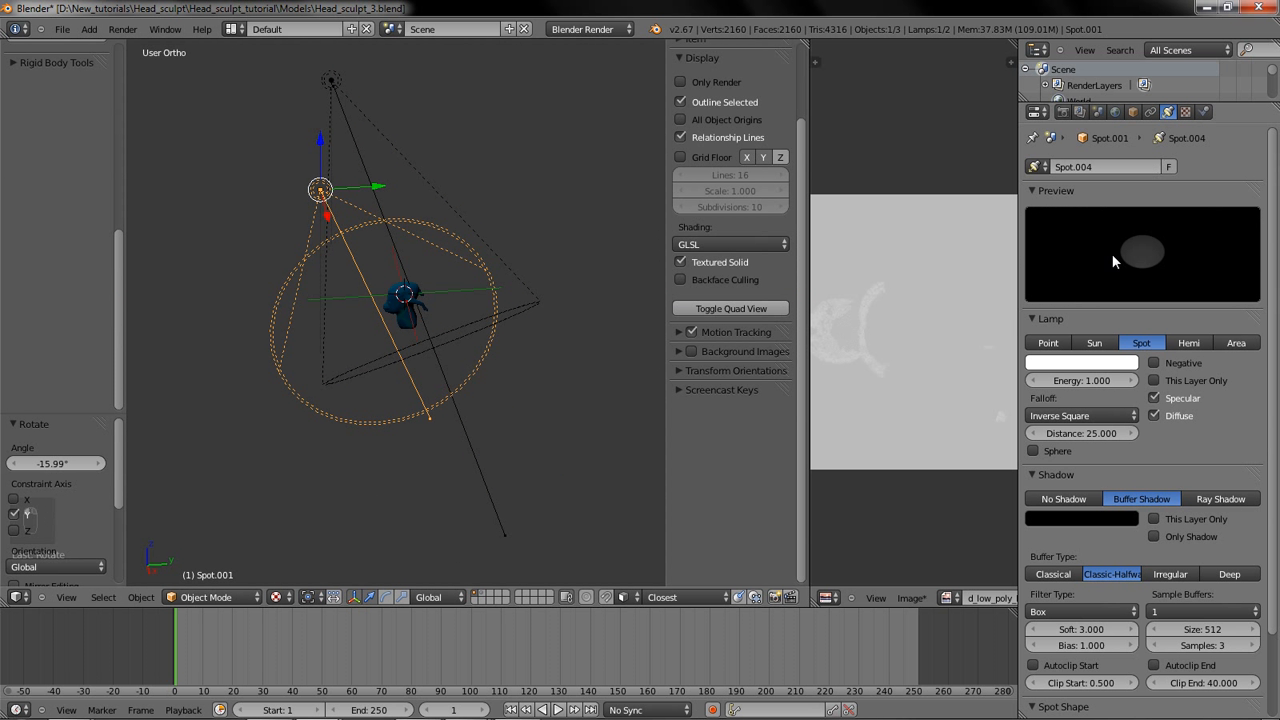
{"action": "left_click", "coordinate": [1189, 343]}
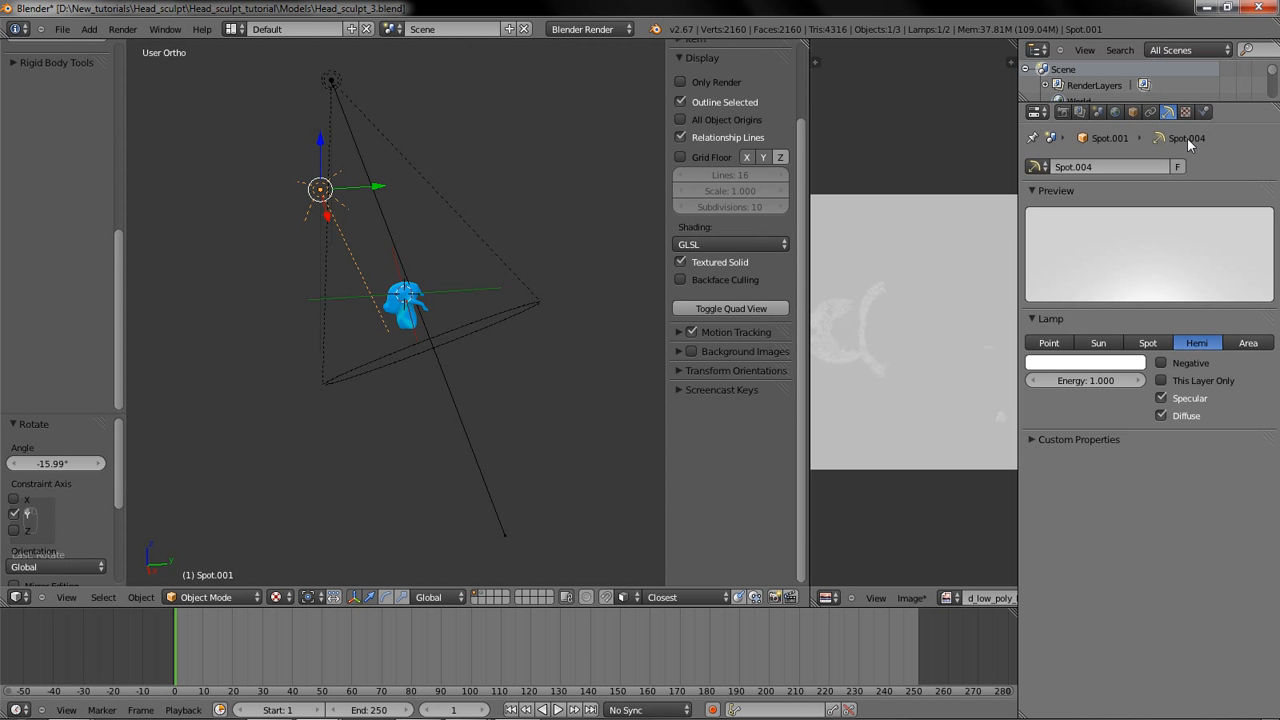
{"action": "middle_click_drag", "start_coordinate": [627, 306], "coordinate": [740, 340]}
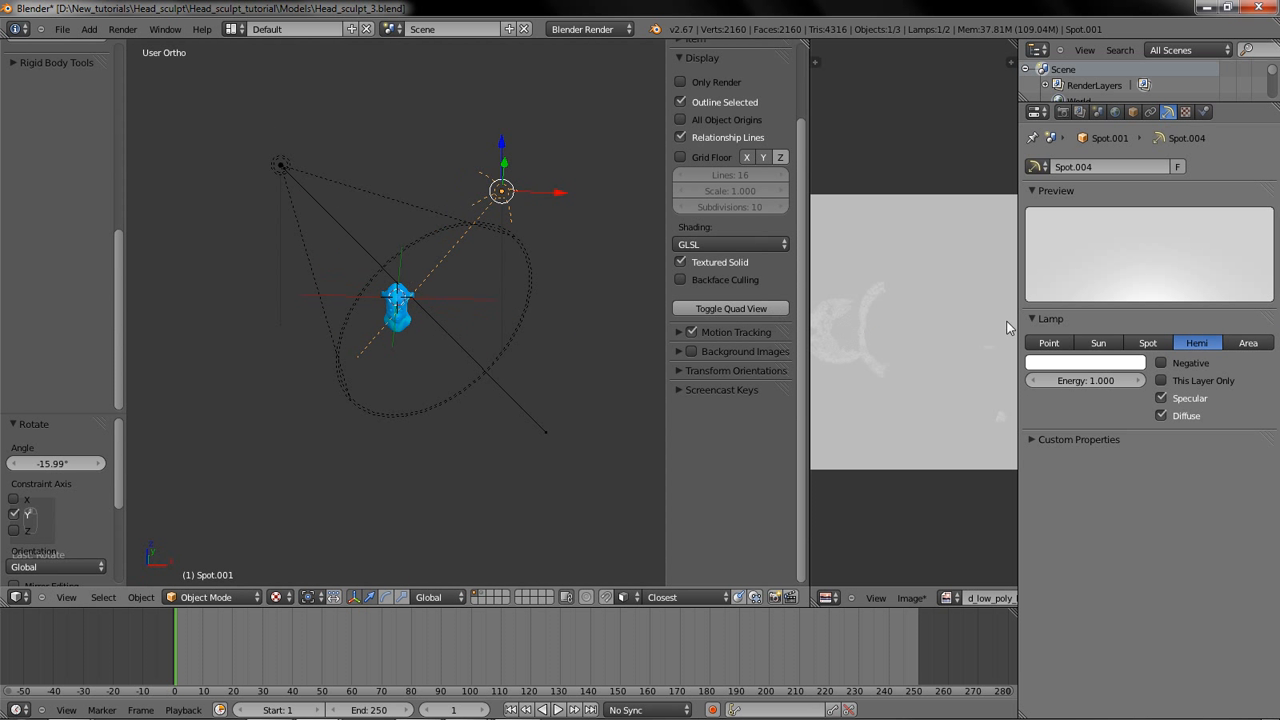
Step: Try the Area type on the duplicated lamp, and switch it back to Hemi
{"action": "left_click", "coordinate": [1248, 343]}
{"action": "scroll", "coordinate": [520, 299], "scroll_direction": "up", "scroll_amount": 7}
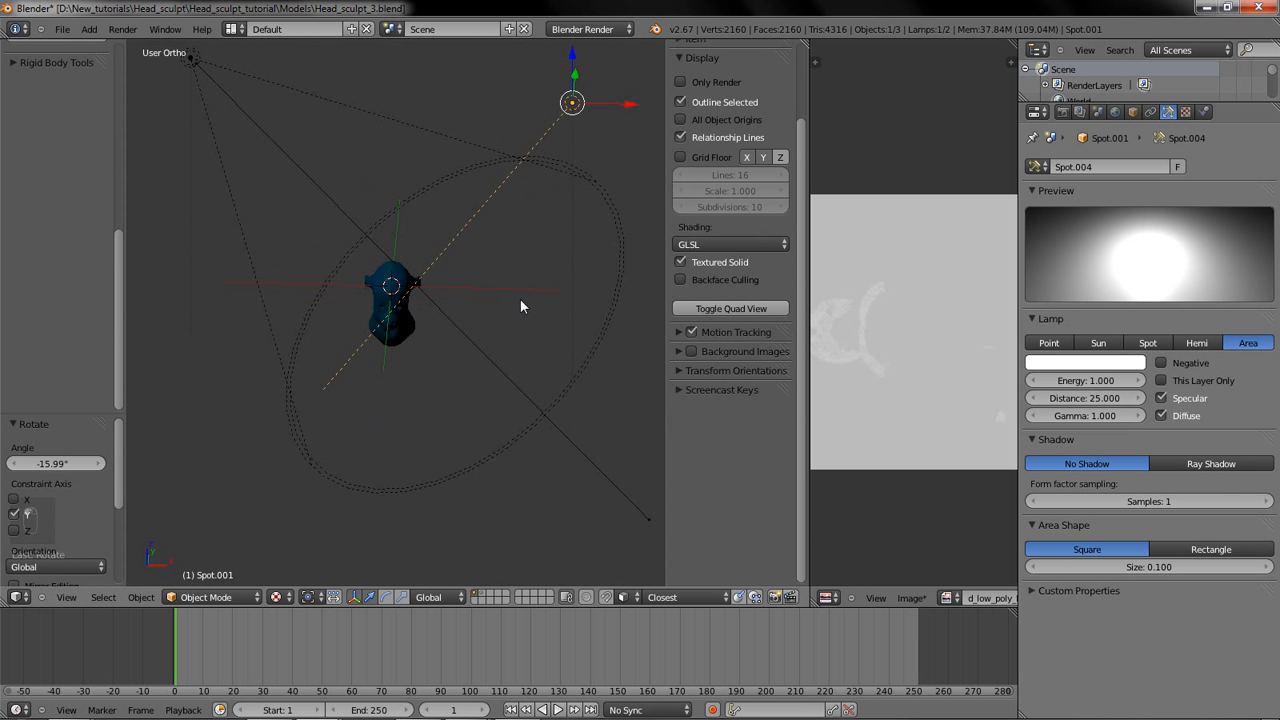
{"action": "left_click", "coordinate": [1198, 344]}
Step: Set the Hemi lamp's energy to 0.3
{"action": "double_click", "coordinate": [1068, 381]}
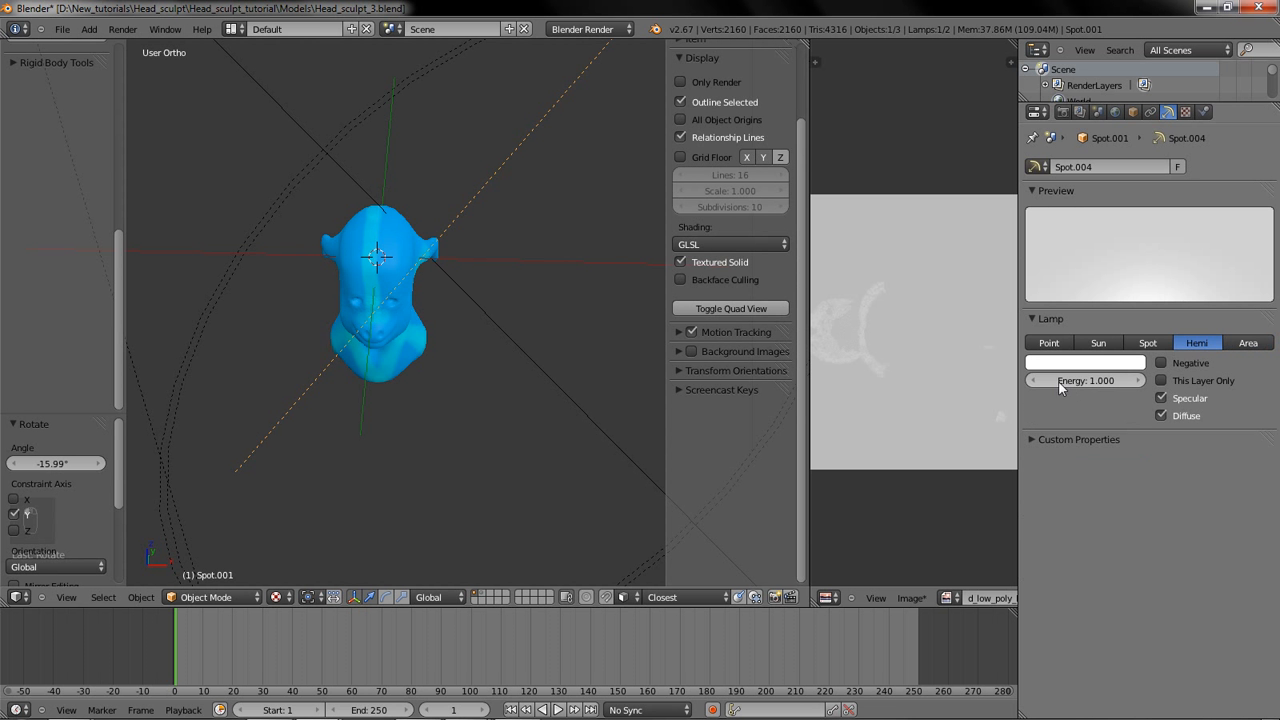
{"action": "type", "text": "0.3"}
{"action": "key", "text": "Return"}
Step: Add an Area lamp at the 3D cursor
{"action": "middle_click_drag", "start_coordinate": [400, 263], "coordinate": [433, 274]}
{"action": "scroll", "coordinate": [531, 234], "scroll_direction": "down", "scroll_amount": 3}
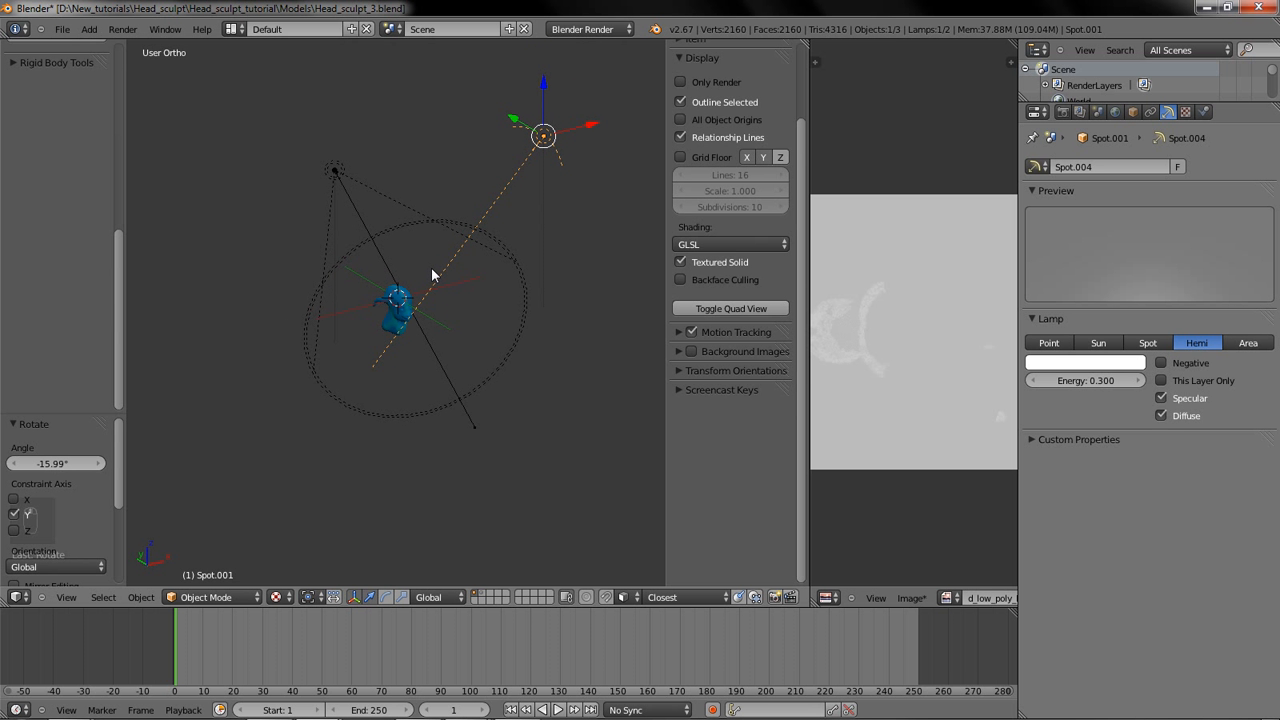
{"action": "key", "text": "shift+a"}
{"action": "mouse_move", "coordinate": [432, 272]}
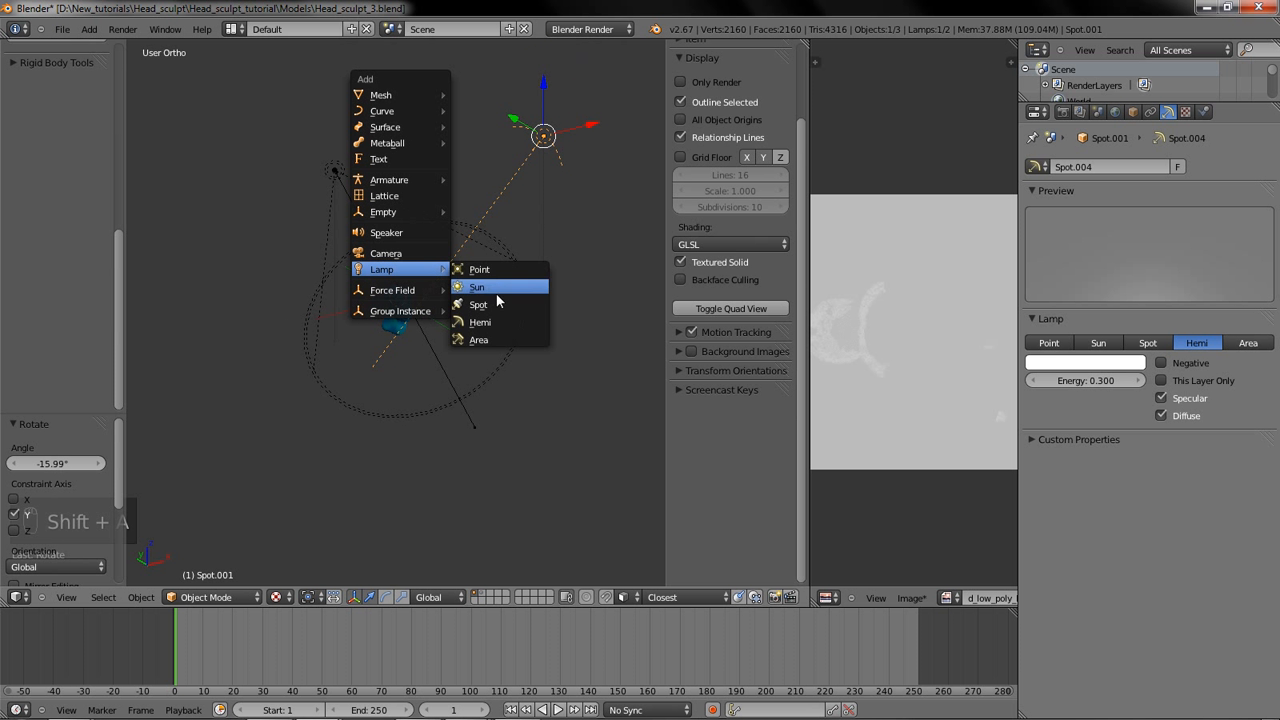
{"action": "left_click", "coordinate": [501, 340]}
Step: Rotate the Area lamp about -155° around X and move it along its local Z by about Y 7.78, Z -16.89
{"action": "middle_click_drag", "start_coordinate": [374, 344], "coordinate": [460, 335]}
{"action": "key", "text": "r"}
{"action": "key", "text": "x"}
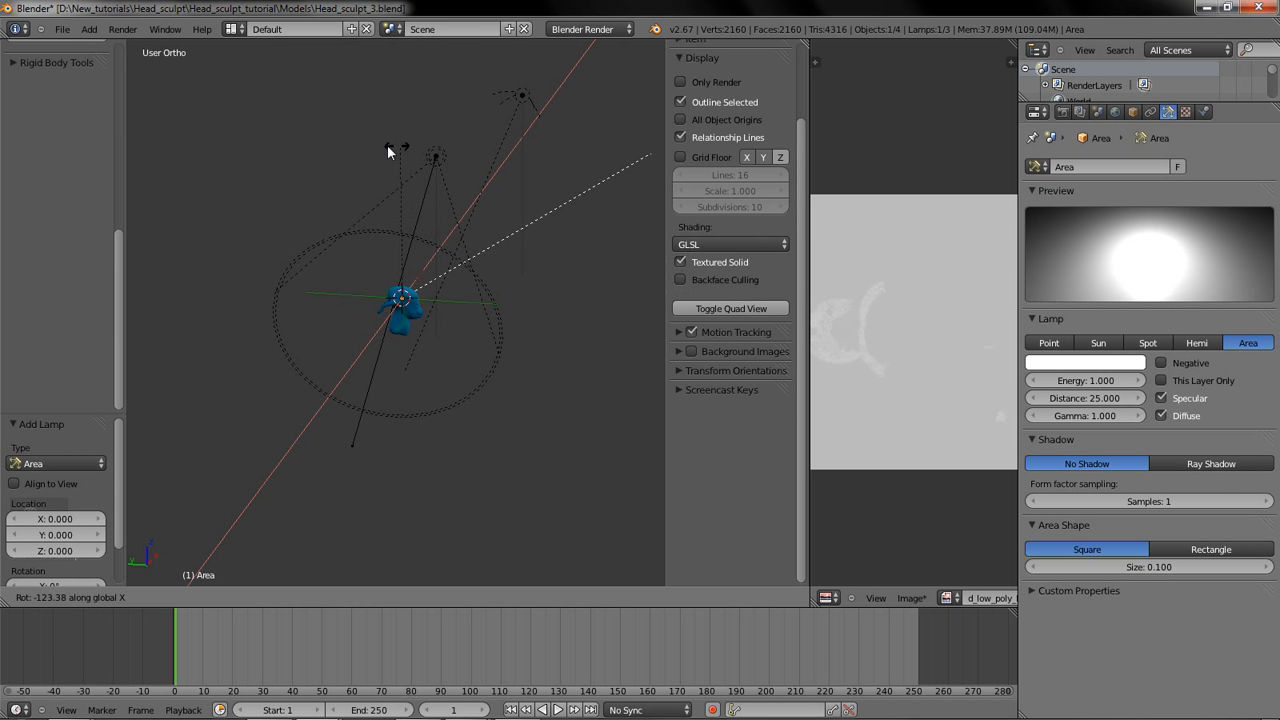
{"action": "left_click", "coordinate": [311, 155]}
{"action": "key", "text": "g"}
{"action": "key", "text": "z"}
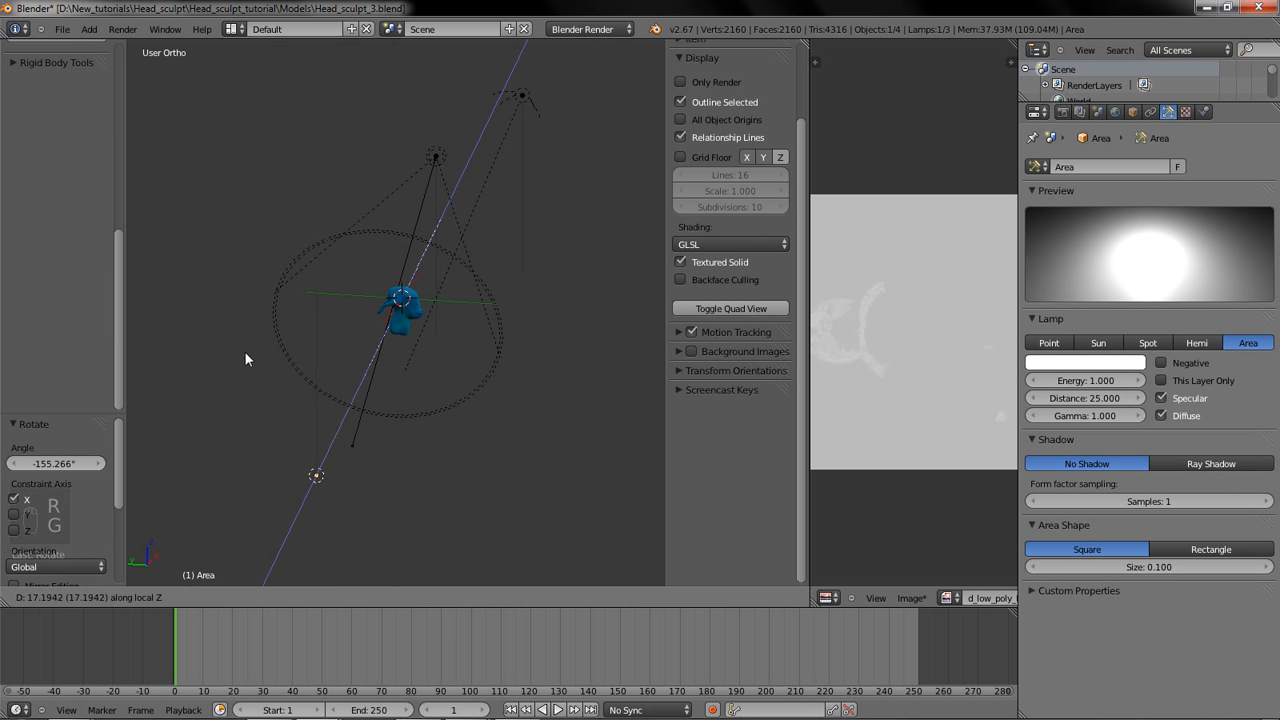
{"action": "left_click", "coordinate": [400, 349]}
Step: Add a camera at the 3D cursor
{"action": "middle_click_drag", "start_coordinate": [413, 347], "coordinate": [318, 324]}
{"action": "scroll", "coordinate": [318, 324], "scroll_direction": "up", "scroll_amount": 2}
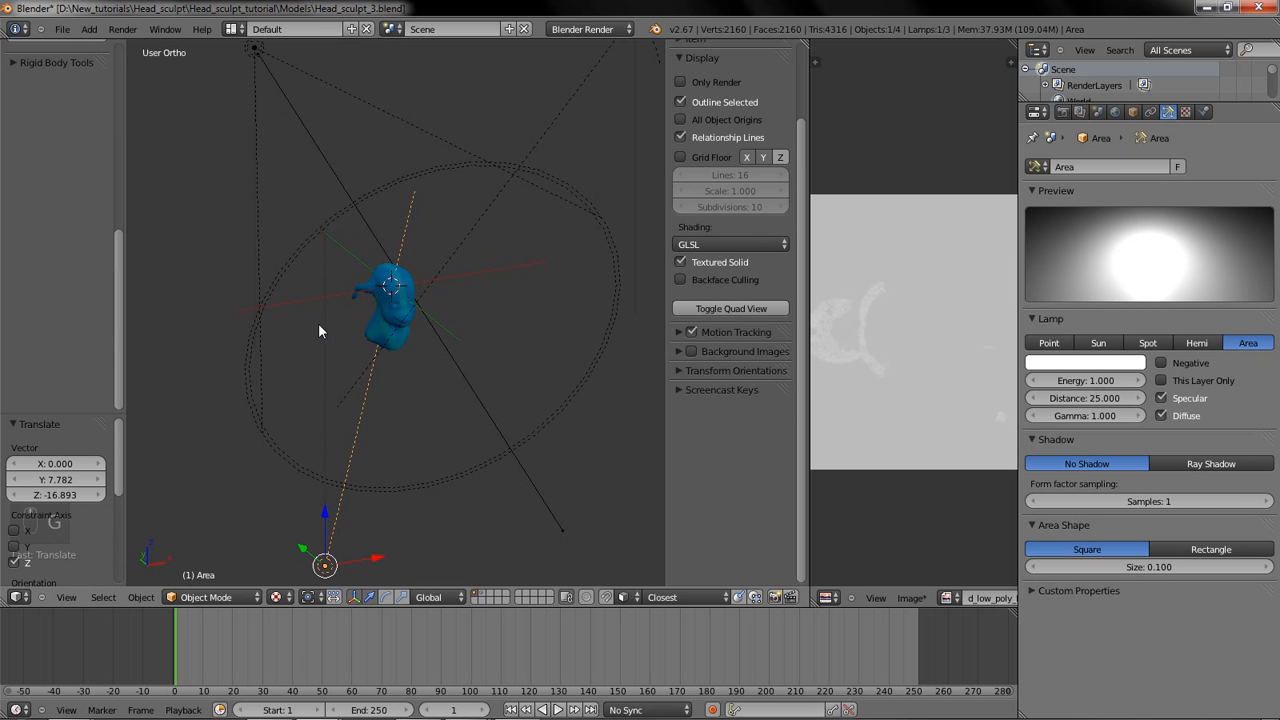
{"action": "key", "text": "shift+a"}
{"action": "mouse_move", "coordinate": [318, 325]}
{"action": "left_click", "coordinate": [273, 309]}
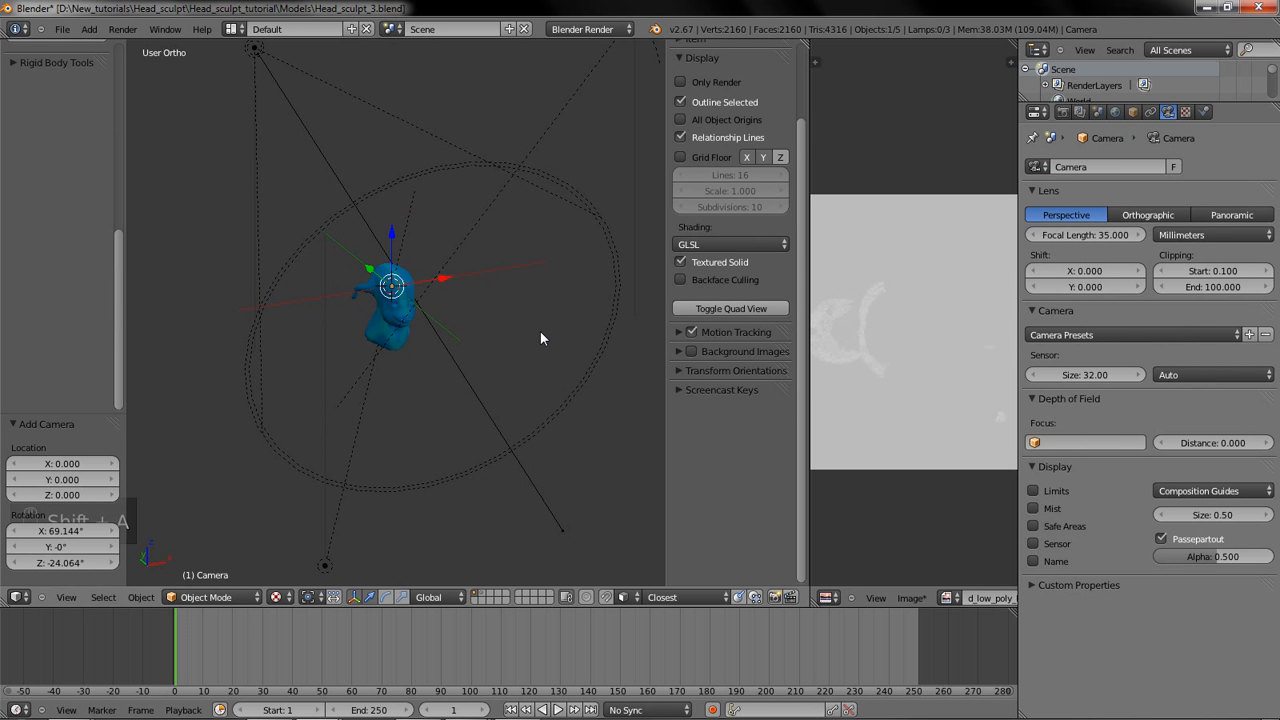
Step: In camera view, pull the new camera back from the head along its local Z, and clear its rotation
{"action": "key", "text": "KP_0"}
{"action": "key", "text": "g"}
{"action": "key", "text": "z"}
{"action": "key", "text": "z"}
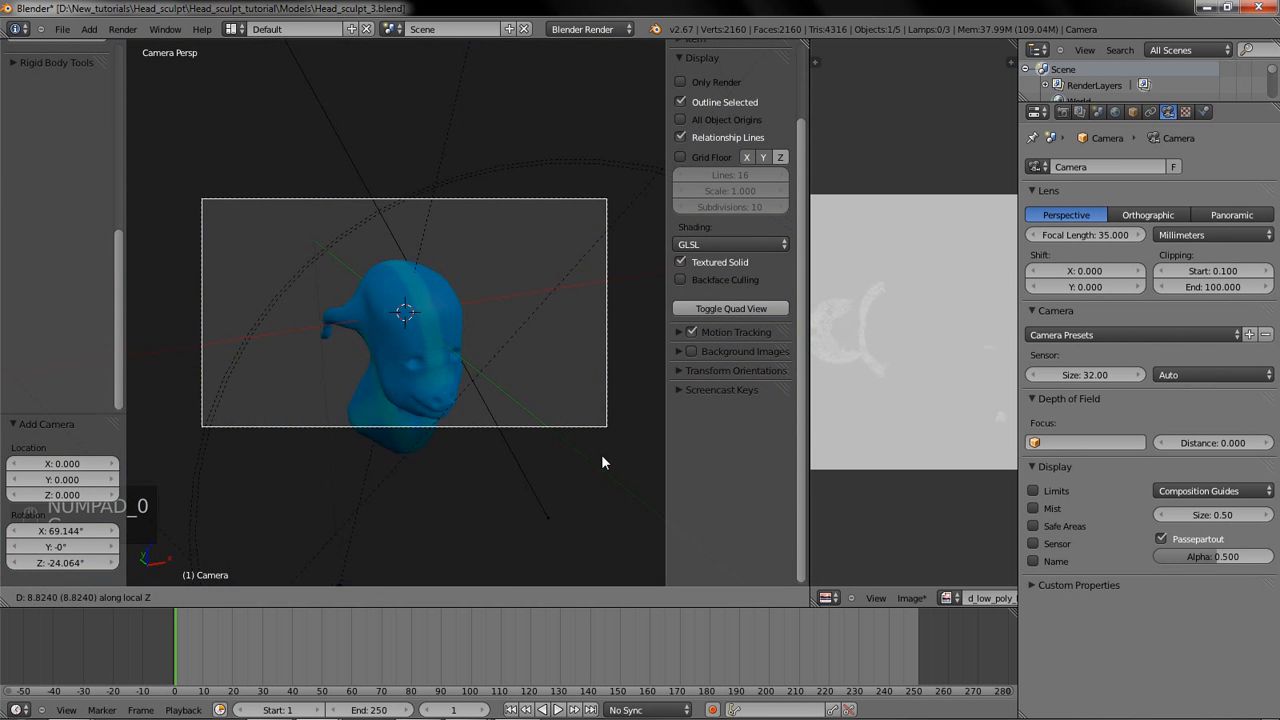
{"action": "left_click", "coordinate": [602, 466]}
{"action": "key", "text": "g"}
{"action": "left_click", "coordinate": [551, 464]}
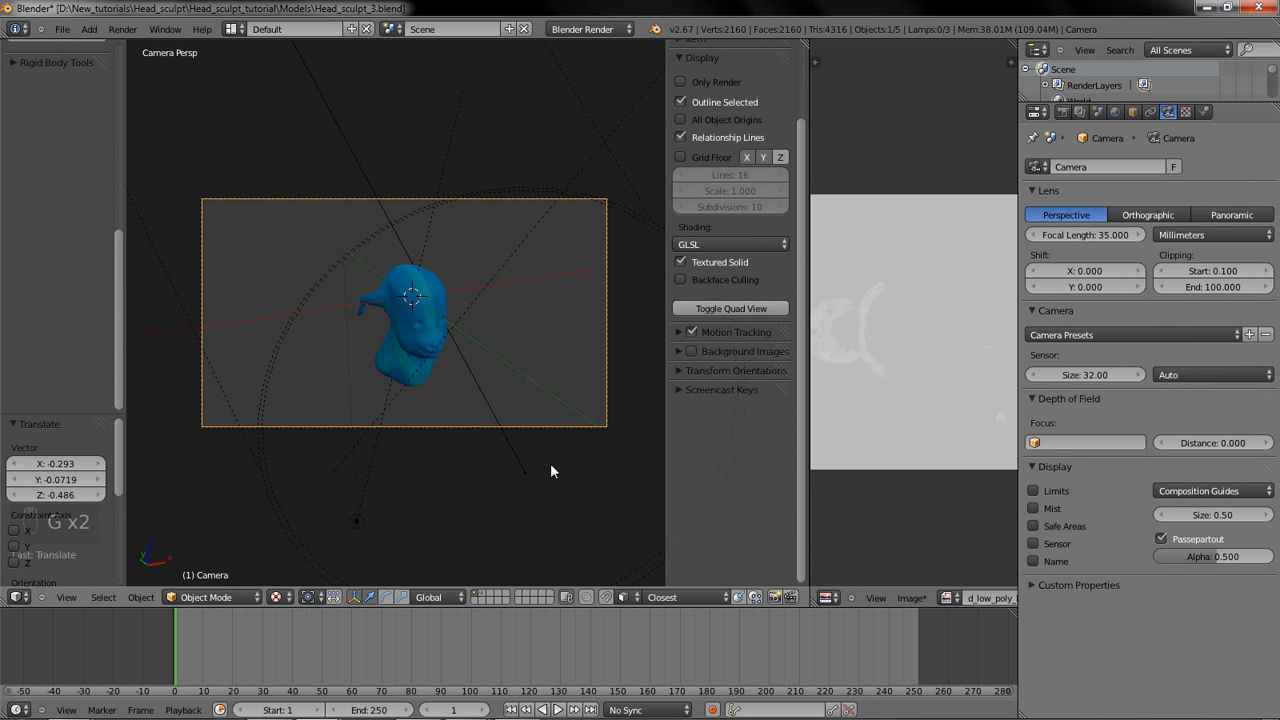
{"action": "key", "text": "alt+r"}
{"action": "key", "text": "r"}
{"action": "key", "text": "x"}
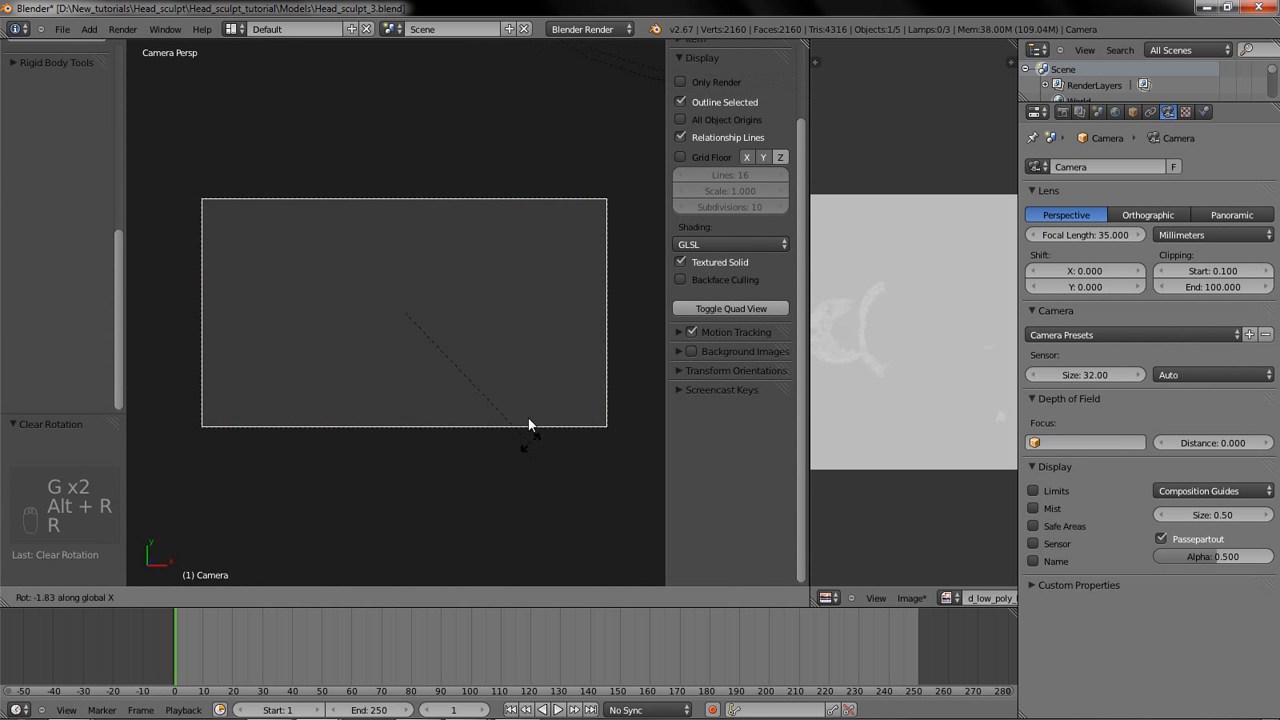
{"action": "left_click", "coordinate": [531, 315]}
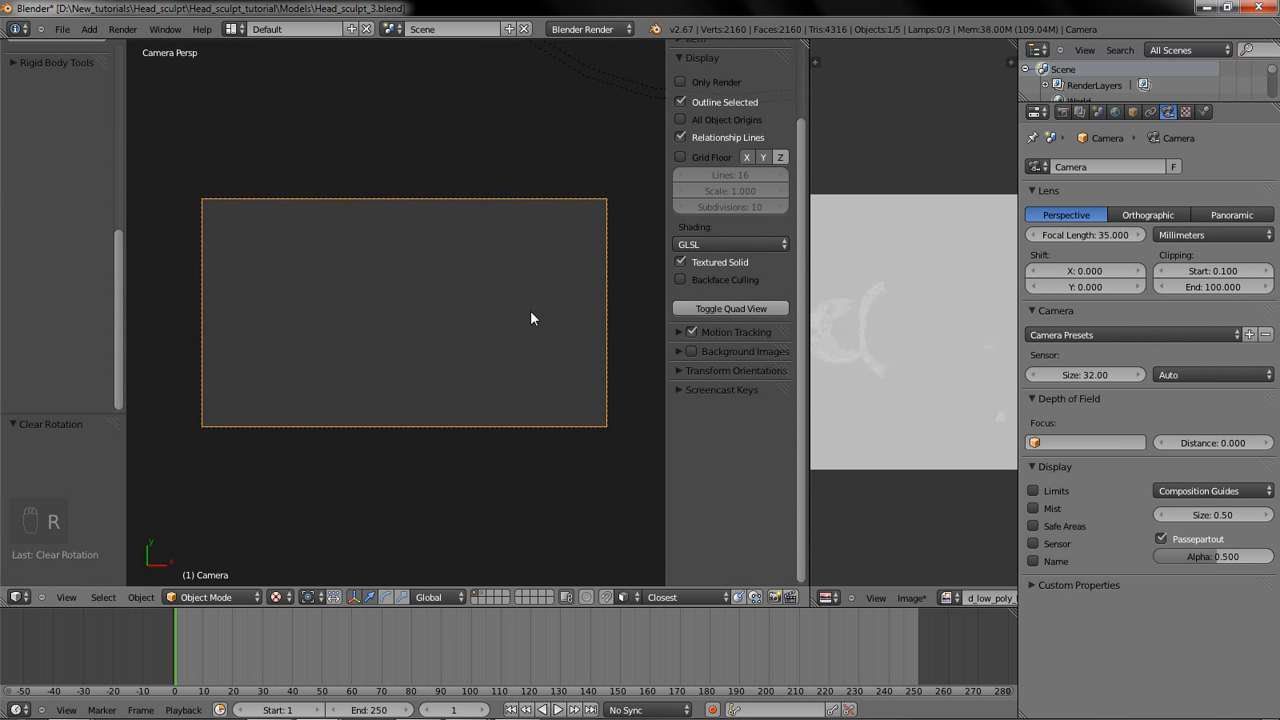
Step: In right view, rotate the camera exactly 90° around the X axis
{"action": "key", "text": "KP_3"}
{"action": "key", "text": "r"}
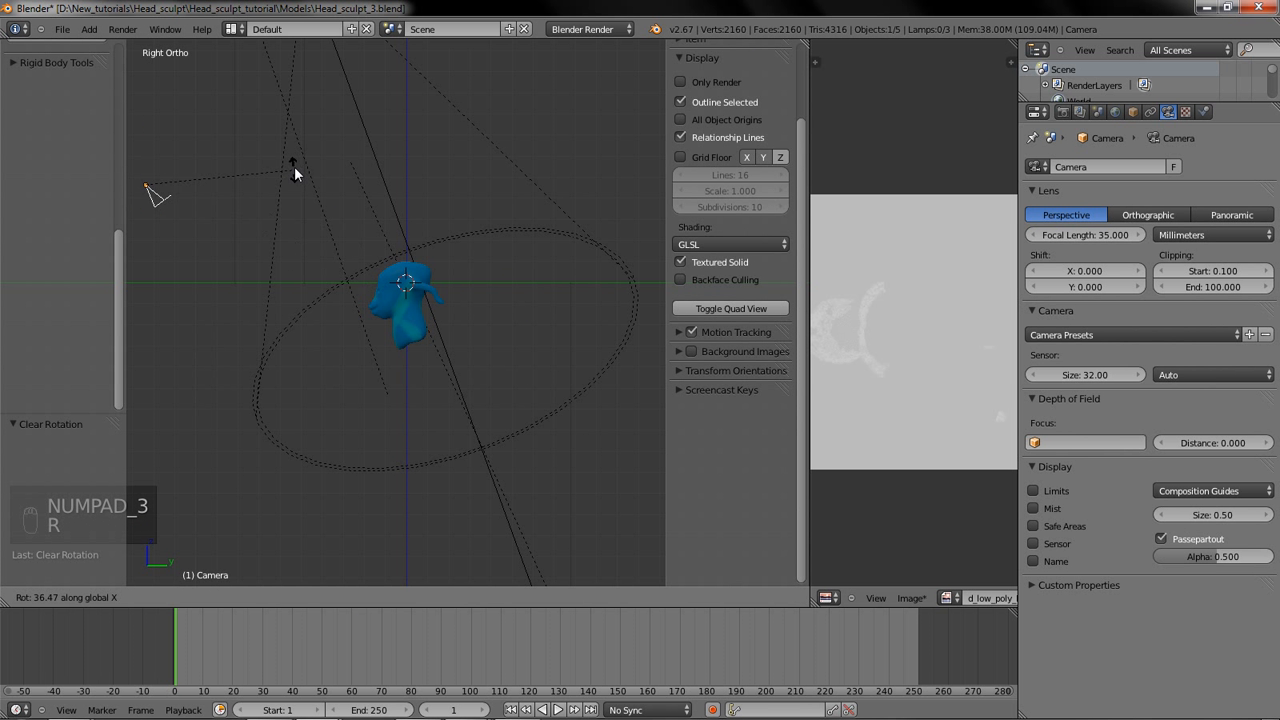
{"action": "left_click", "coordinate": [216, 61]}
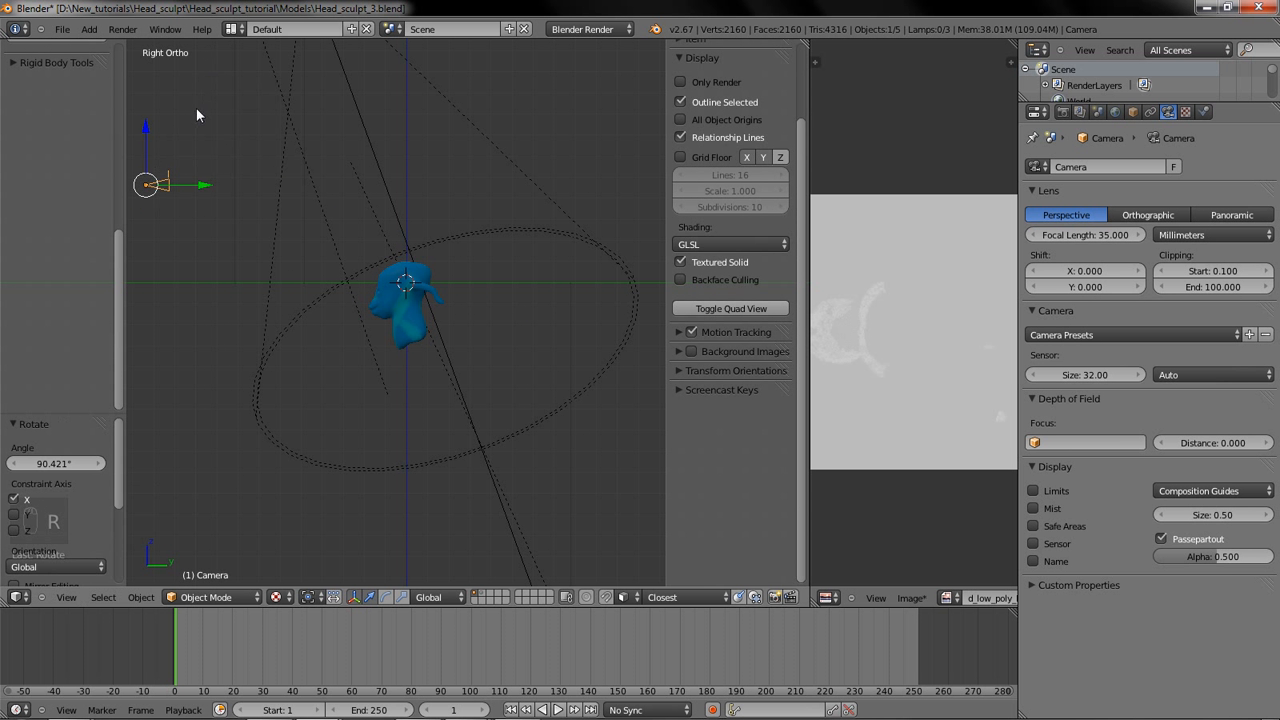
{"action": "type", "text": "90"}
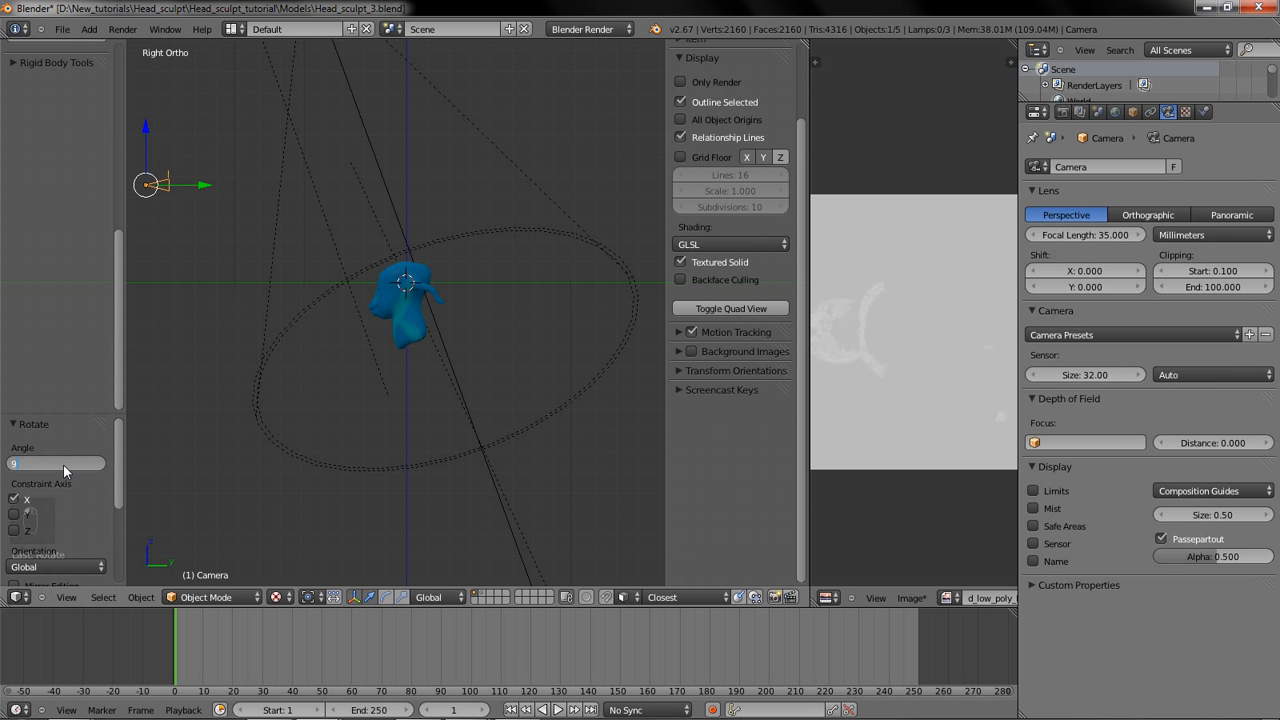
{"action": "key", "text": "Return"}
Step: Move the camera -4.629 along Z, shift it by about X 4.04, Z -0.41 in camera view, and test-render the frame
{"action": "left_click_drag", "start_coordinate": [141, 131], "coordinate": [185, 224]}
{"action": "key", "text": "KP_0"}
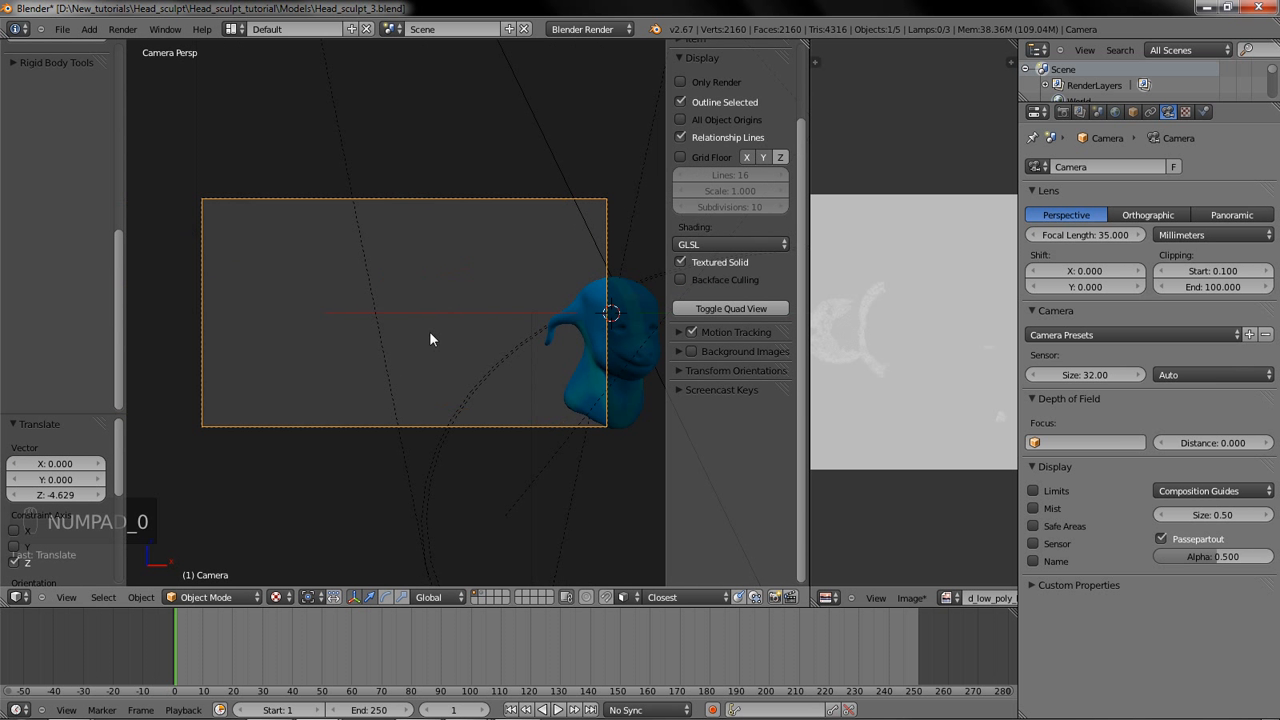
{"action": "key", "text": "g"}
{"action": "left_click", "coordinate": [576, 410]}
{"action": "key", "text": "F12"}
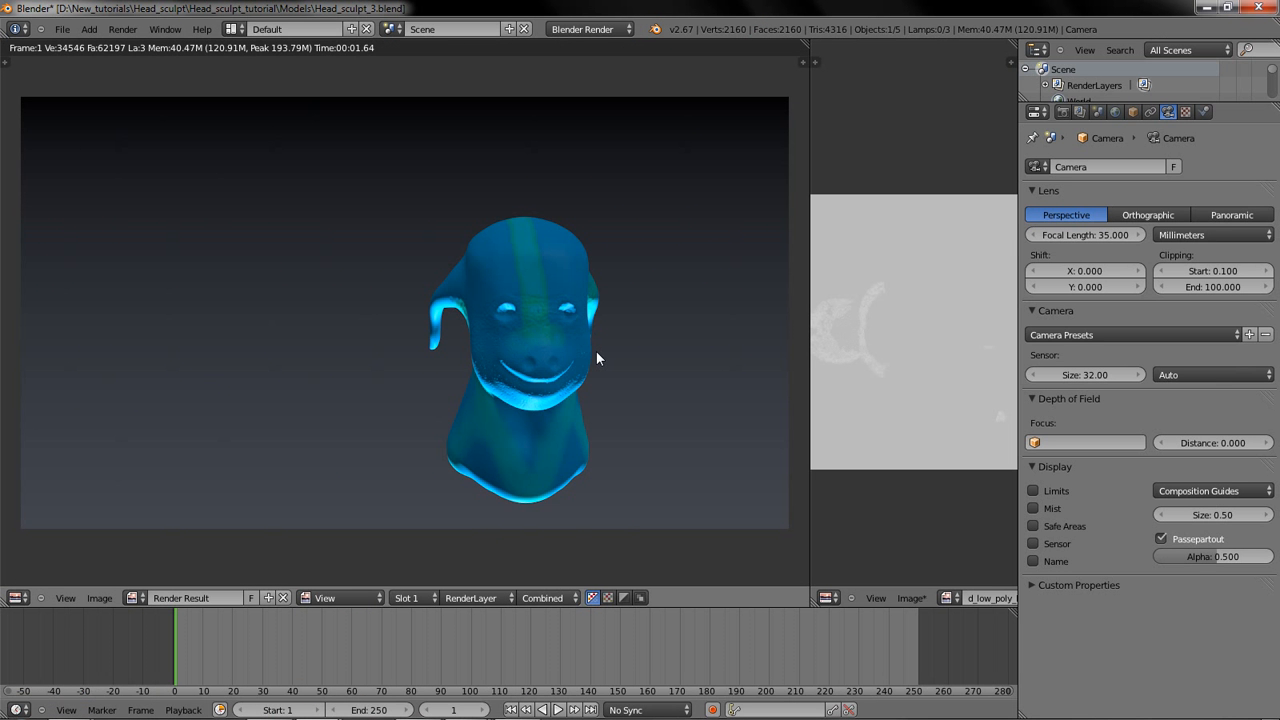
{"action": "key", "text": "Escape"}
Step: Rotate the Area lamp behind and below the head around the global X axis to a shallower angle
{"action": "middle_click_drag", "start_coordinate": [571, 357], "coordinate": [372, 417]}
{"action": "scroll", "coordinate": [372, 418], "scroll_direction": "down", "scroll_amount": 4}
{"action": "right_click", "coordinate": [328, 471]}
{"action": "scroll", "coordinate": [328, 471], "scroll_direction": "up", "scroll_amount": 2}
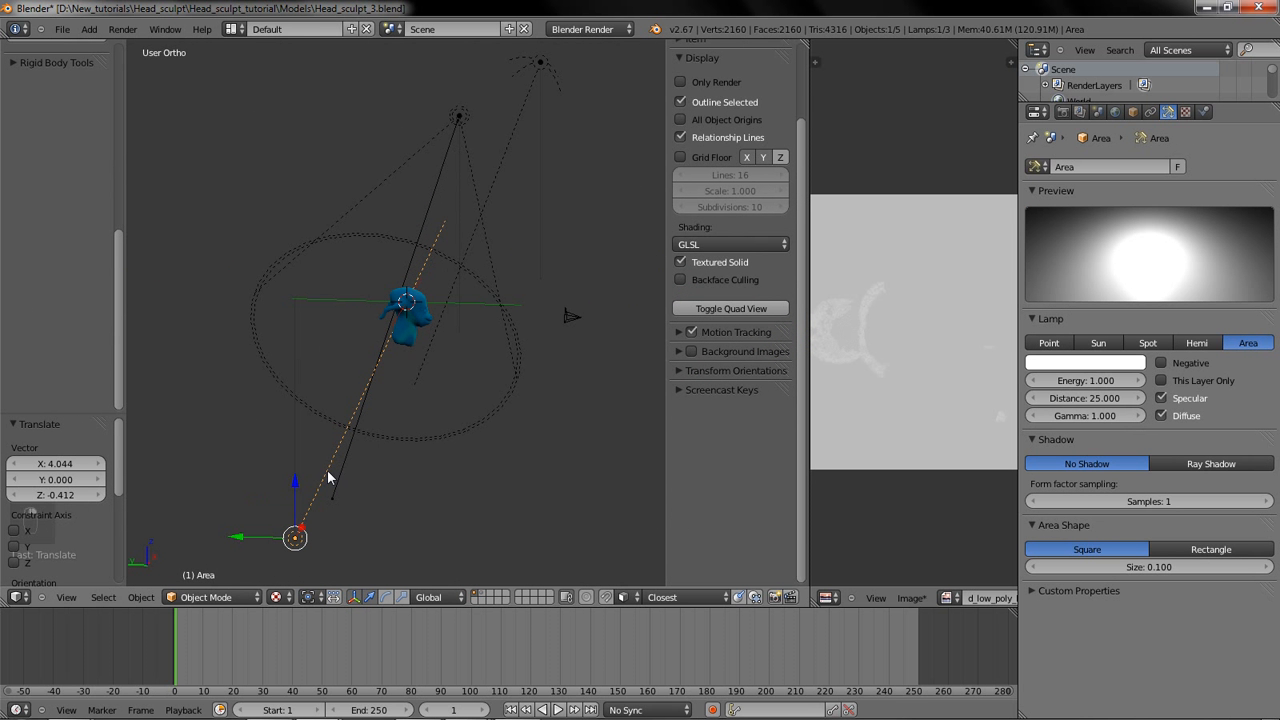
{"action": "key", "text": "r"}
{"action": "key", "text": "x"}
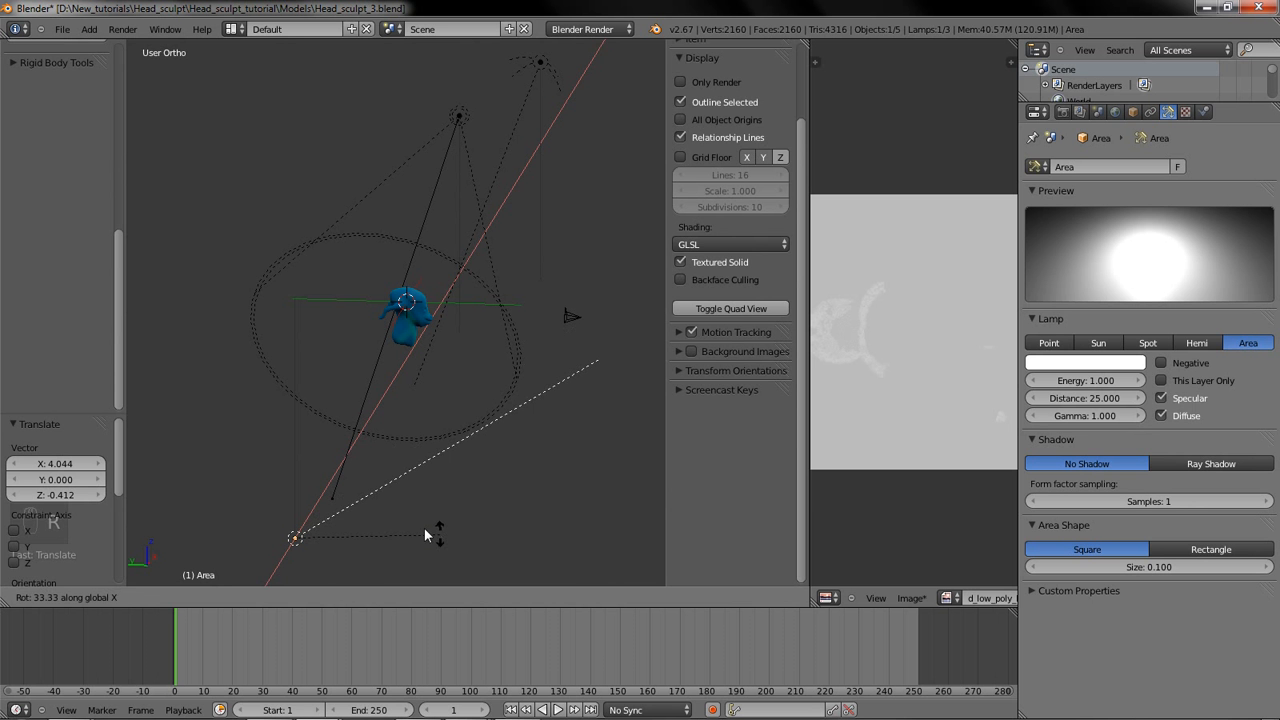
{"action": "left_click", "coordinate": [420, 526]}
Step: Raise the Area lamp about 10.73 along Z so it aims at the head, and render the frame again
{"action": "key", "text": "g"}
{"action": "key", "text": "z"}
{"action": "left_click", "coordinate": [392, 376]}
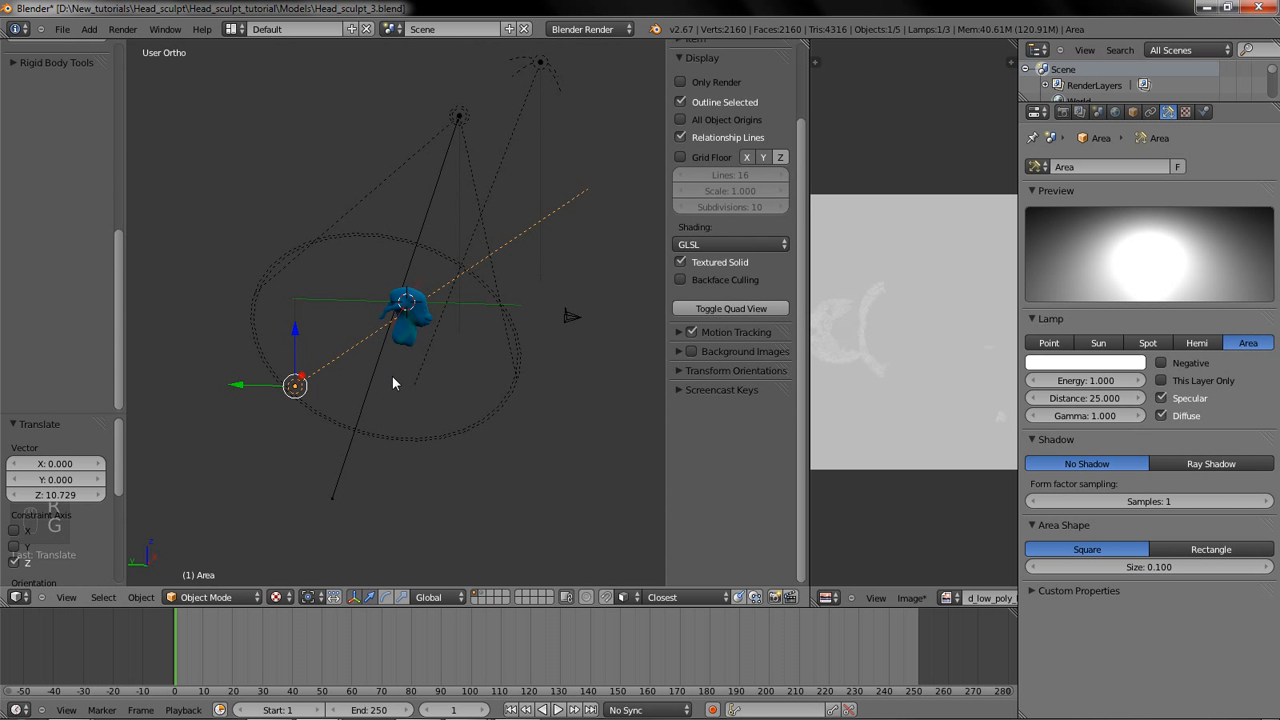
{"action": "key", "text": "F12"}
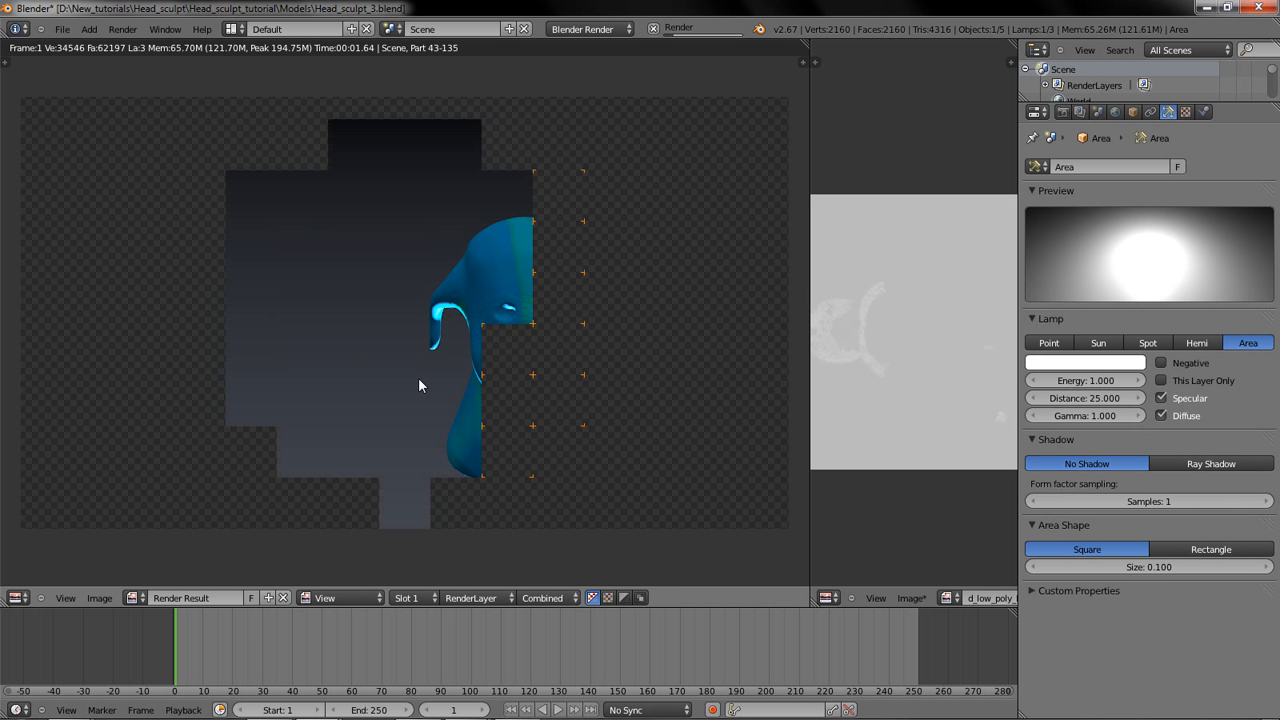
Step: Reveal the hidden objects on the sculpt's layer in solid shading, and move the eyes object from there to the first layer
{"action": "key", "text": "Escape"}
{"action": "middle_click_drag", "start_coordinate": [418, 386], "coordinate": [313, 399]}
{"action": "key", "text": "alt+h"}
{"action": "scroll", "coordinate": [361, 380], "scroll_direction": "up", "scroll_amount": 10}
{"action": "middle_click_drag", "start_coordinate": [420, 350], "coordinate": [259, 225], "text": "shift"}
{"action": "left_click", "coordinate": [479, 597]}
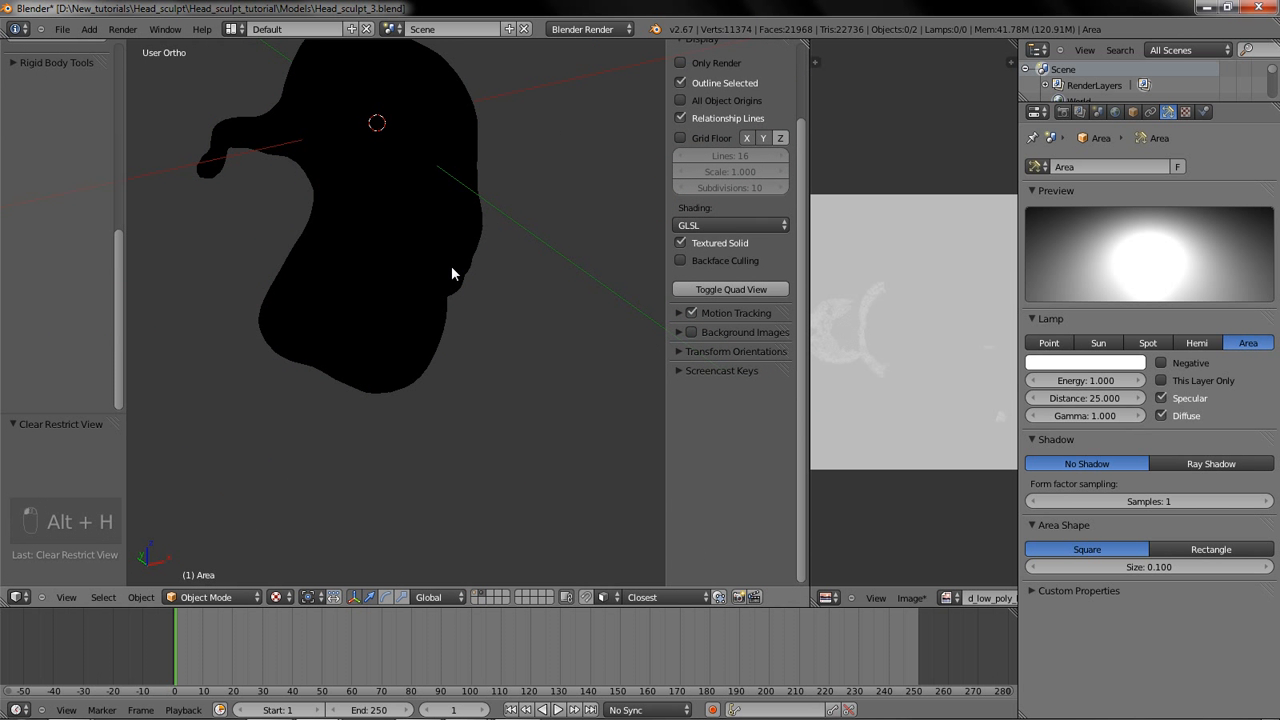
{"action": "key", "text": "alt+z"}
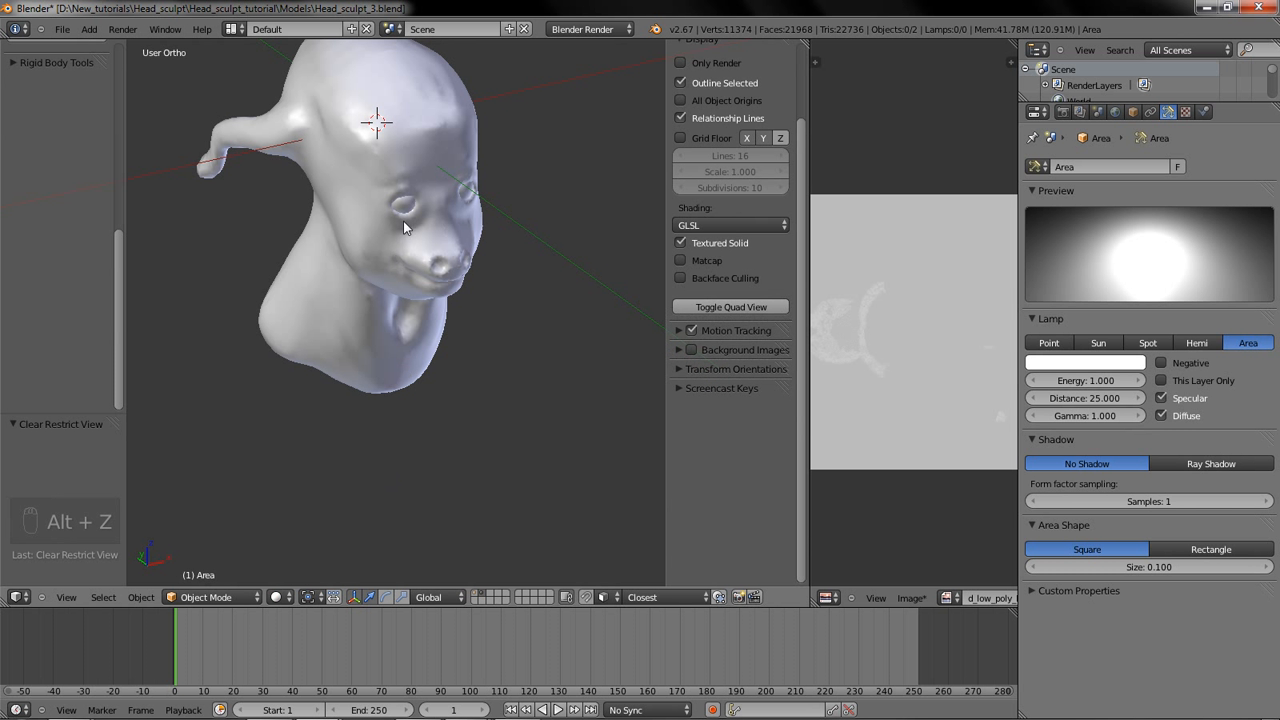
{"action": "right_click", "coordinate": [404, 212]}
{"action": "right_click", "coordinate": [404, 212]}
{"action": "key", "text": "m"}
{"action": "key", "text": "1"}
Step: Select the eyes object and, in front view, enter Edit Mode with its entire mesh selected
{"action": "right_click", "coordinate": [405, 207]}
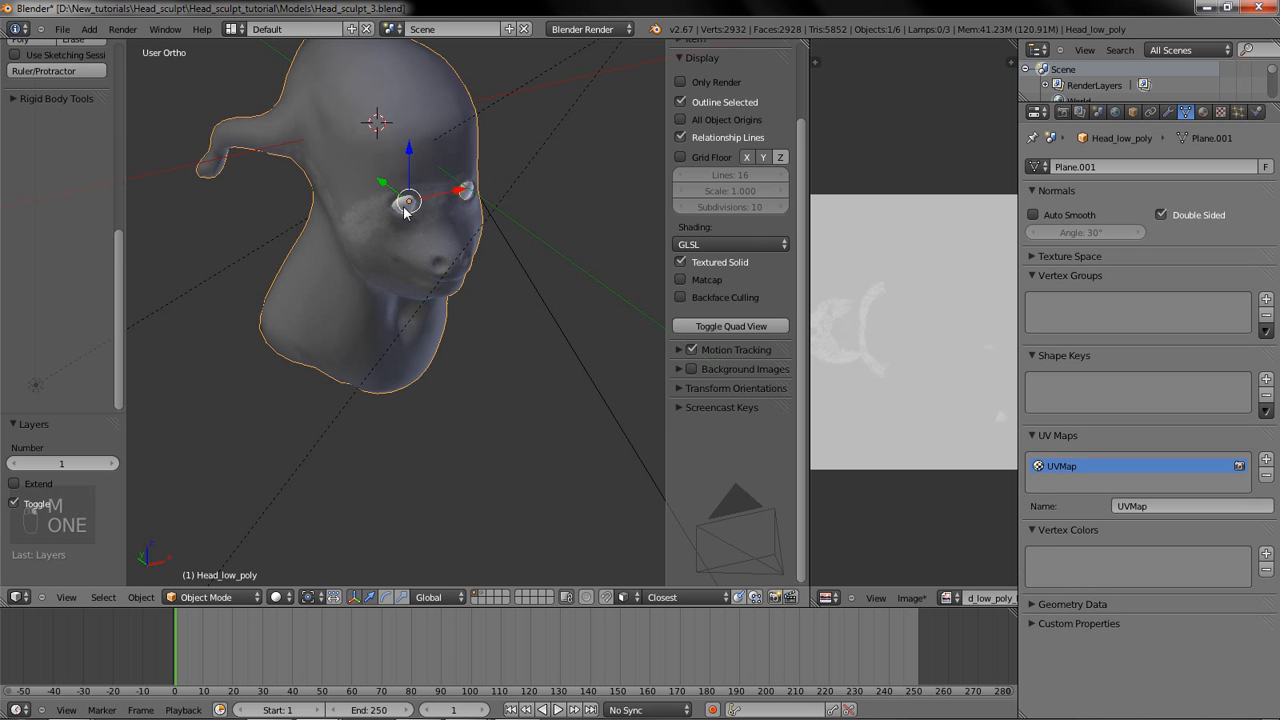
{"action": "scroll", "coordinate": [405, 202], "scroll_direction": "up", "scroll_amount": 5}
{"action": "middle_click_drag", "start_coordinate": [426, 81], "coordinate": [424, 255], "text": "shift"}
{"action": "right_click", "coordinate": [409, 217]}
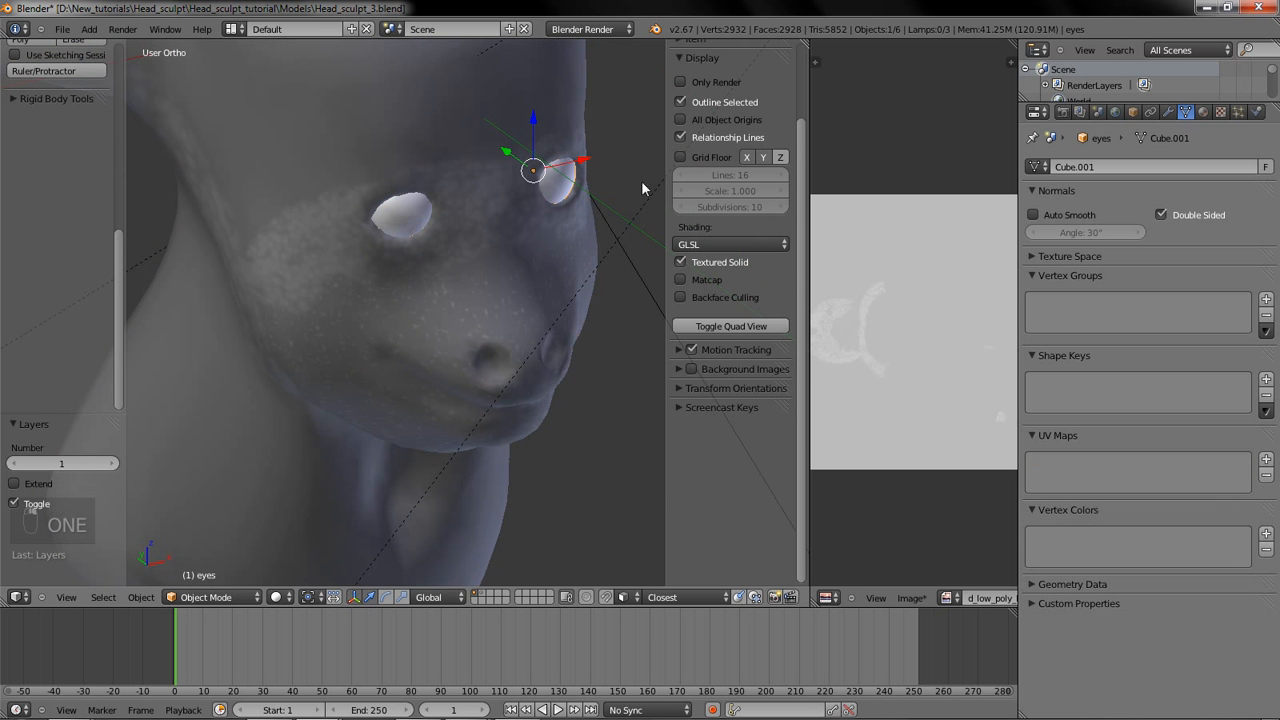
{"action": "key", "text": "KP_1"}
{"action": "key", "text": "Tab"}
{"action": "middle_click_drag", "start_coordinate": [538, 177], "coordinate": [160, 354], "text": "shift"}
{"action": "key", "text": "a"}
{"action": "scroll", "coordinate": [499, 223], "scroll_direction": "down", "scroll_amount": 1}
{"action": "middle_click_drag", "start_coordinate": [499, 223], "coordinate": [492, 296], "text": "shift"}
{"action": "scroll", "coordinate": [492, 297], "scroll_direction": "up", "scroll_amount": 2}
{"action": "key", "text": "a"}
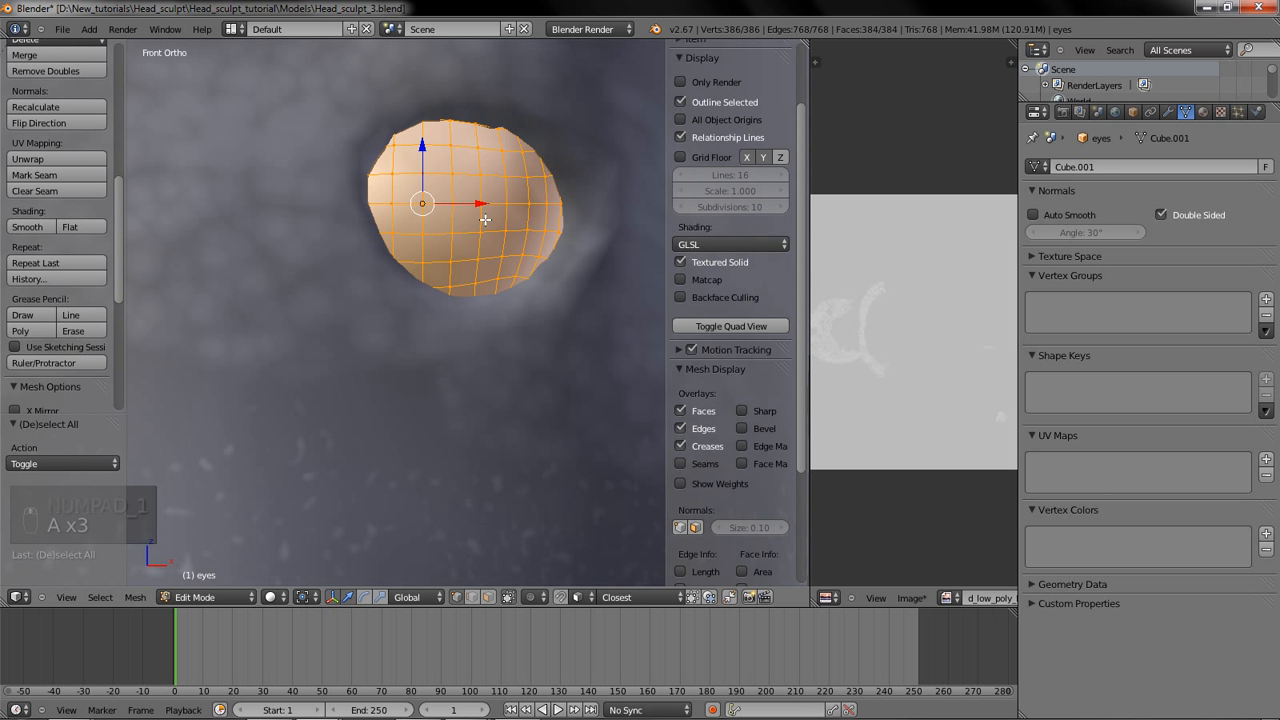
Step: Unwrap the selected eye mesh, replacing the basic unwrap with a Smart UV Project at a 66 angle limit and 0 island margin
{"action": "key", "text": "u"}
{"action": "left_click", "coordinate": [485, 219]}
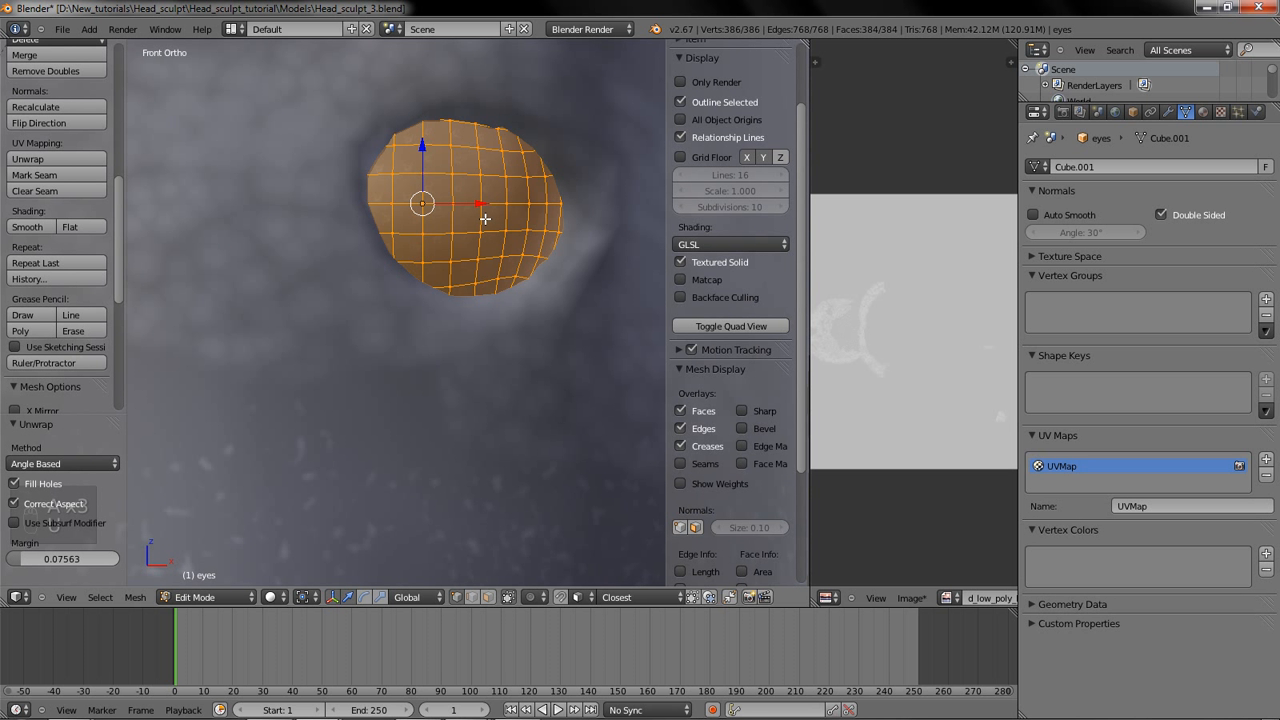
{"action": "key", "text": "u"}
{"action": "left_click", "coordinate": [474, 236]}
{"action": "left_click", "coordinate": [517, 312]}
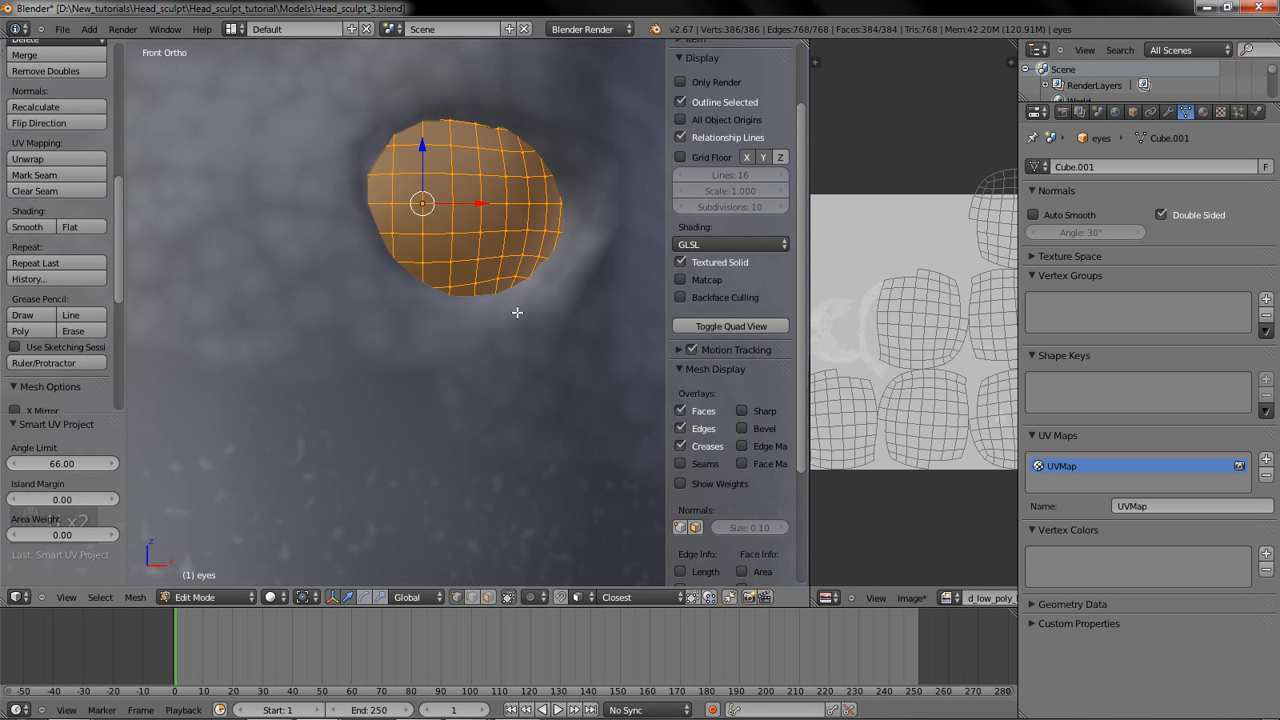
Step: In Texture Paint mode, give the eyes a new material and add a Color paint layer to it
{"action": "left_click", "coordinate": [208, 597]}
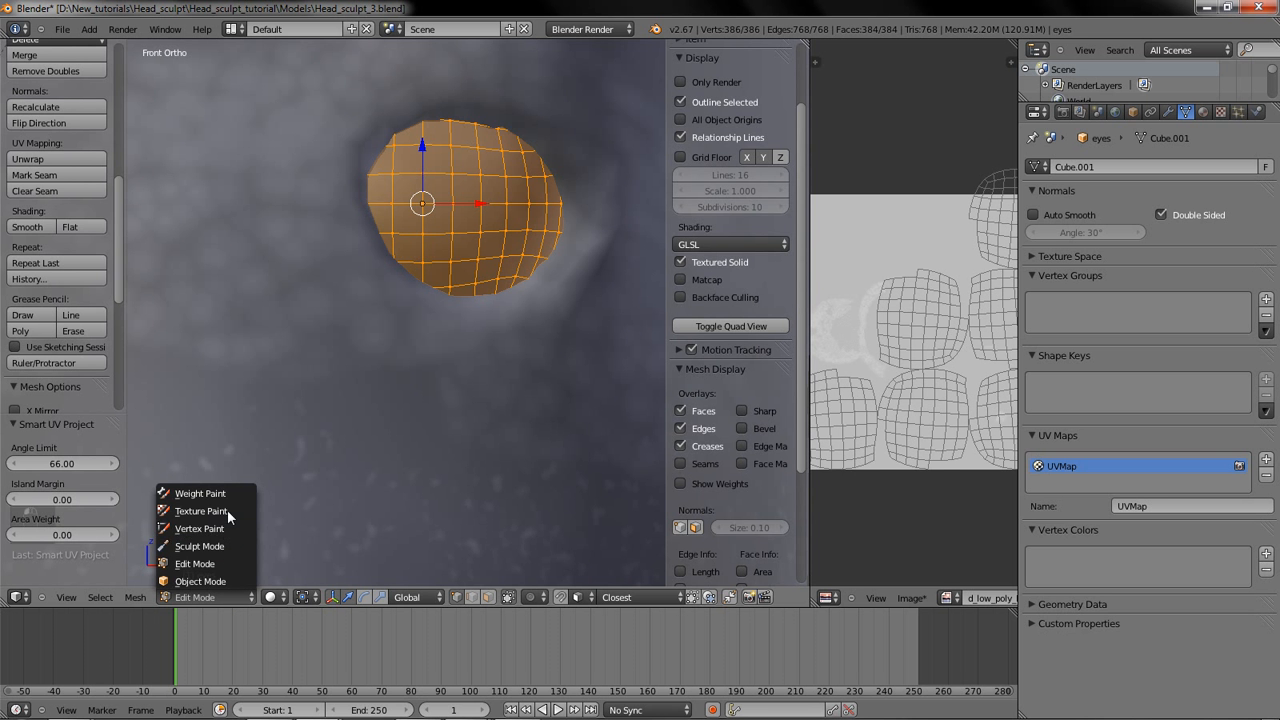
{"action": "left_click", "coordinate": [227, 509]}
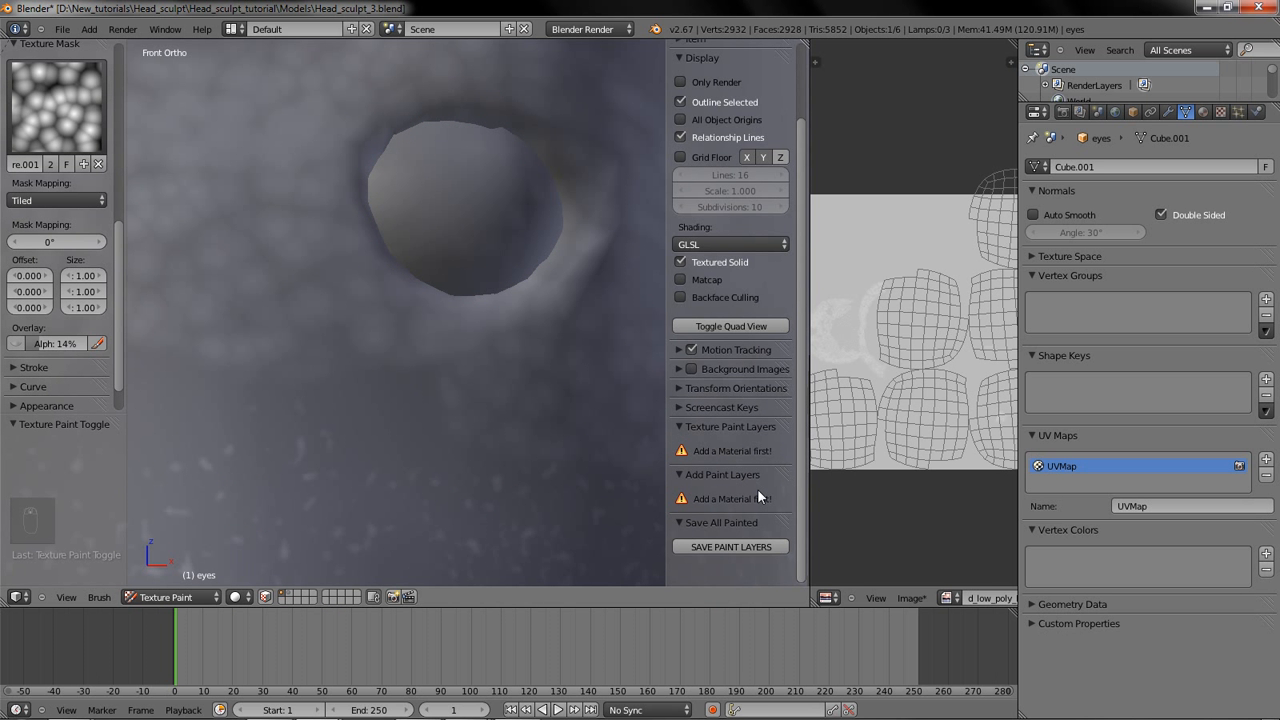
{"action": "left_click", "coordinate": [1204, 112]}
{"action": "left_click", "coordinate": [1132, 219]}
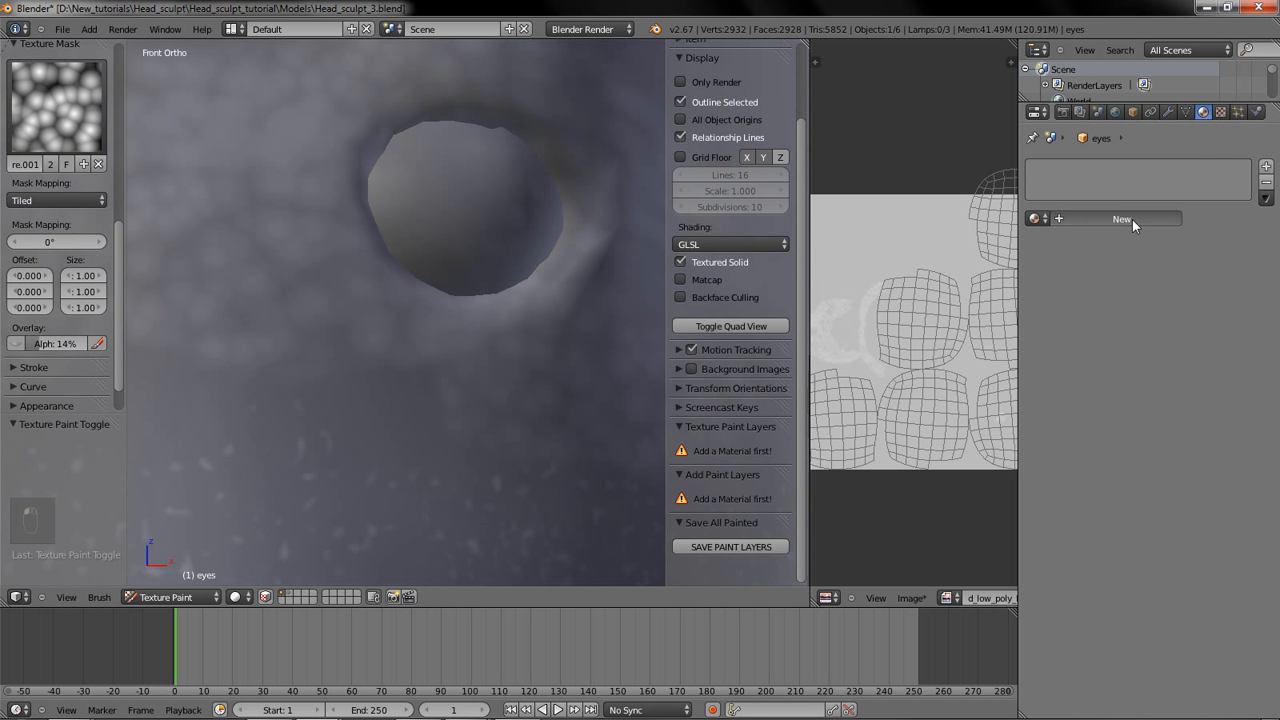
{"action": "left_click", "coordinate": [1220, 111]}
{"action": "left_click", "coordinate": [740, 545]}
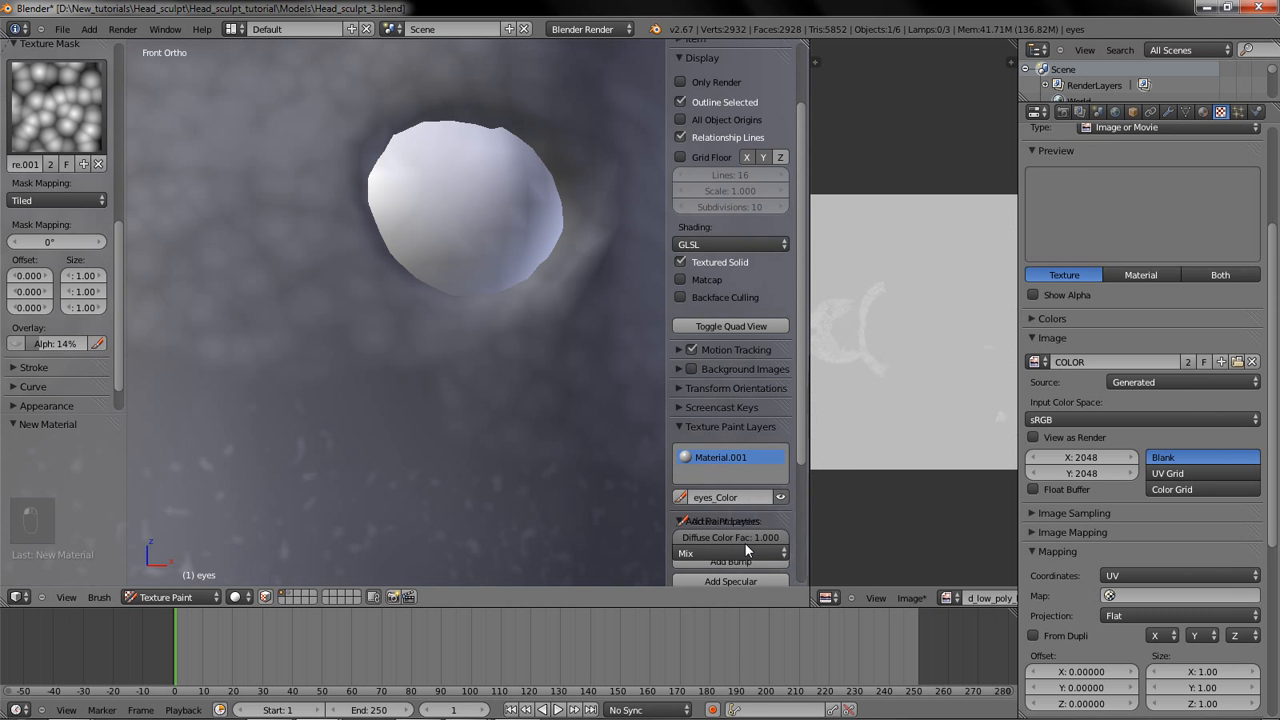
Step: Clear the brush's texture mask, try Texture as the mask, and reassign Texture.001
{"action": "scroll", "coordinate": [457, 233], "scroll_direction": "up", "scroll_amount": 2}
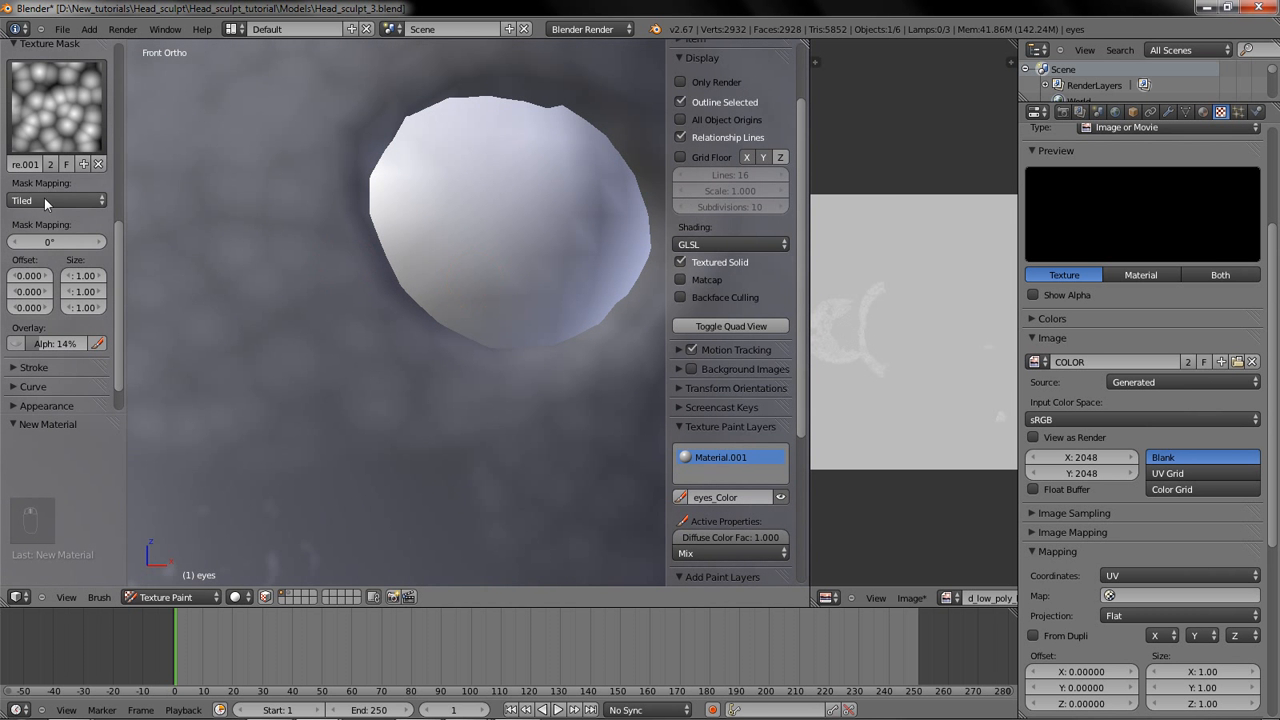
{"action": "scroll", "coordinate": [44, 198], "scroll_direction": "up", "scroll_amount": 3}
{"action": "left_click", "coordinate": [97, 292]}
{"action": "scroll", "coordinate": [48, 224], "scroll_direction": "up", "scroll_amount": 9}
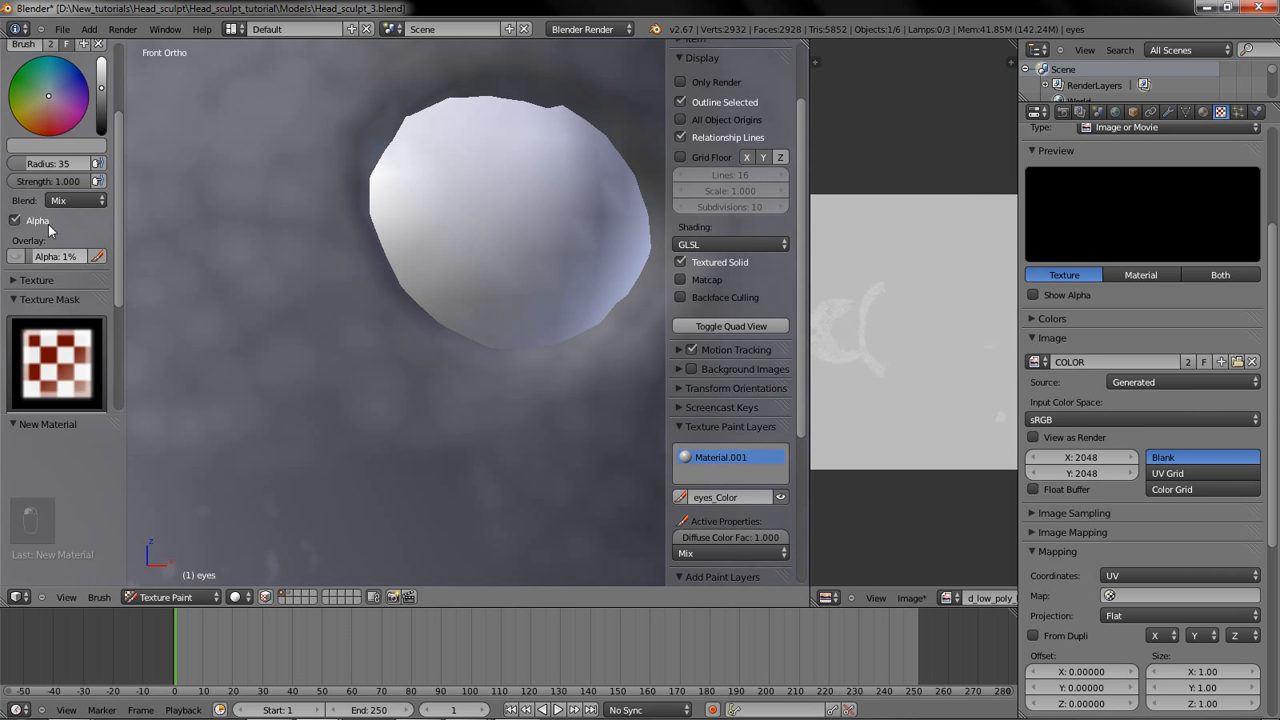
{"action": "scroll", "coordinate": [100, 312], "scroll_direction": "down", "scroll_amount": 7}
{"action": "left_click", "coordinate": [92, 308]}
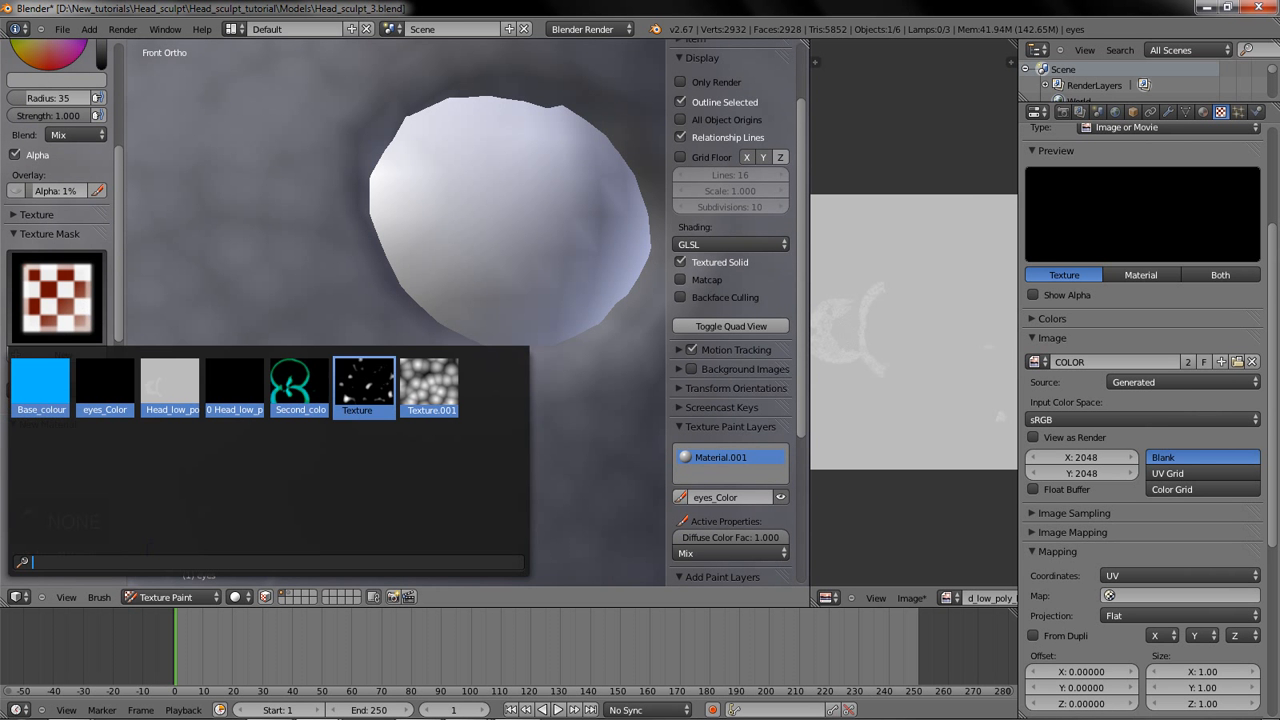
{"action": "left_click", "coordinate": [364, 385]}
{"action": "left_click", "coordinate": [43, 296]}
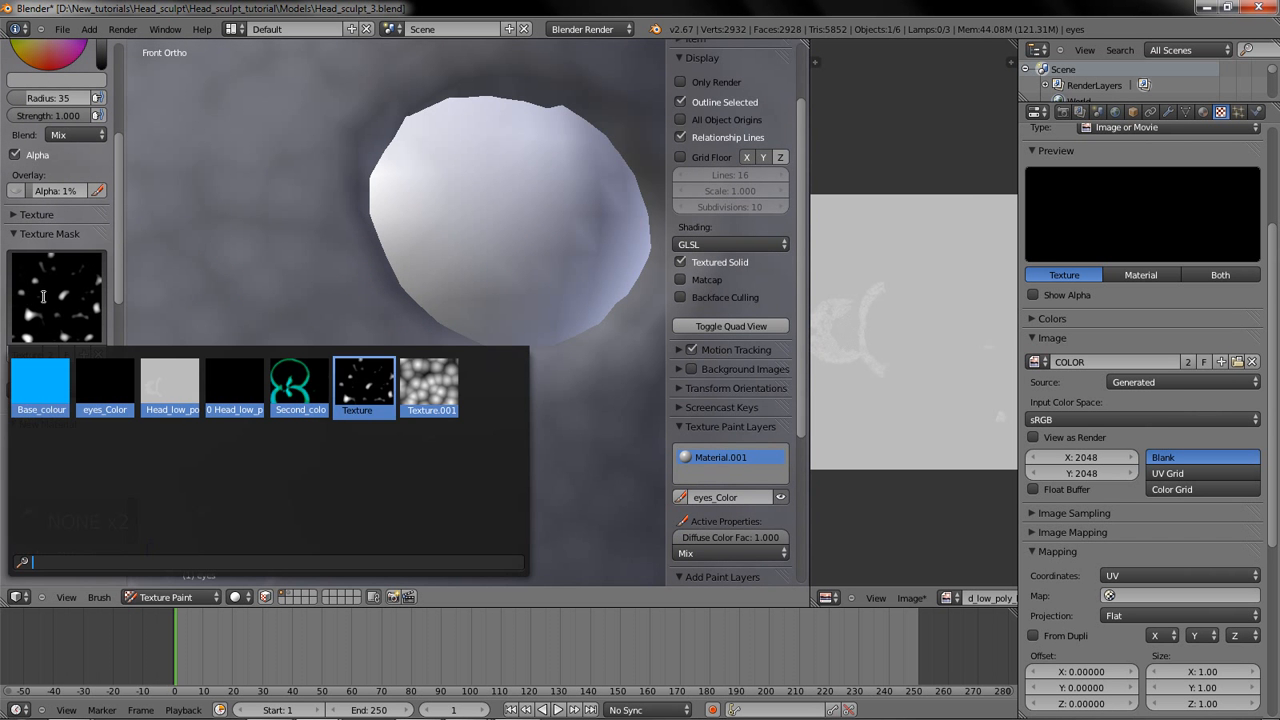
{"action": "left_click", "coordinate": [429, 385]}
{"action": "scroll", "coordinate": [45, 230], "scroll_direction": "up", "scroll_amount": 6}
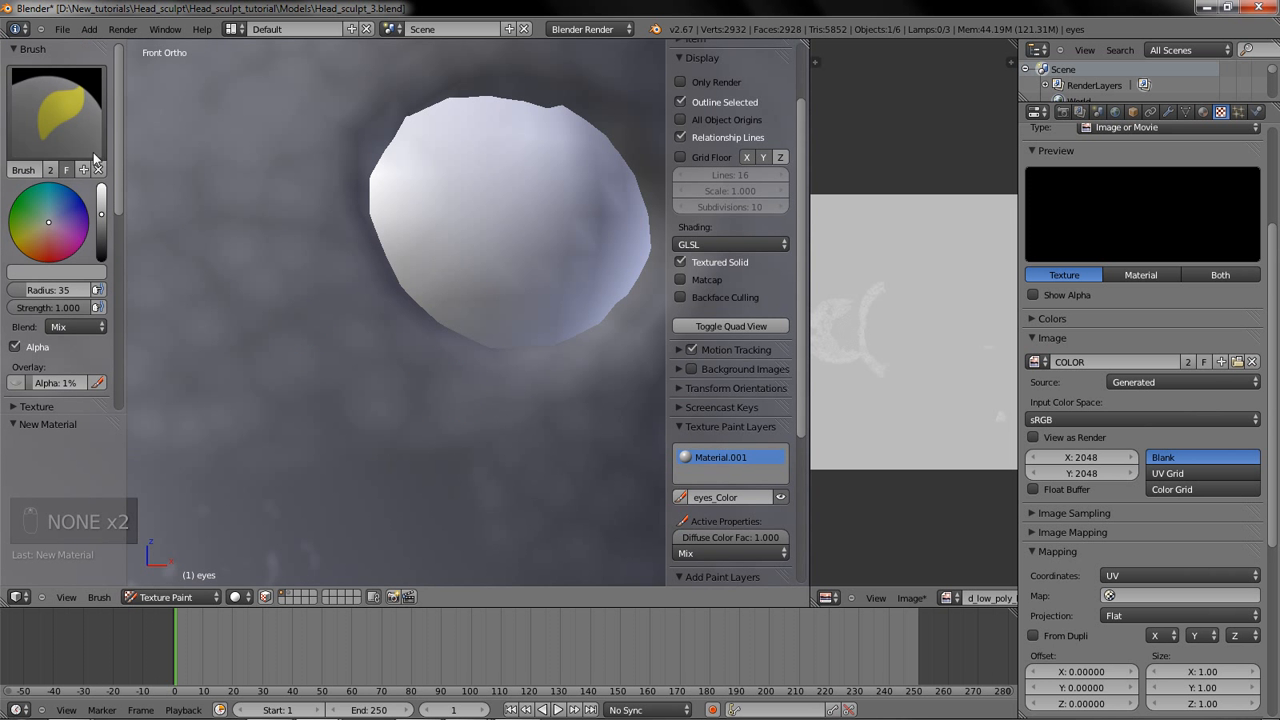
Step: Set the brush color to magenta and switch the viewport shading to Texture
{"action": "mouse_move", "coordinate": [36, 218]}
{"action": "left_mouse_down"}
{"action": "mouse_move", "coordinate": [50, 266]}
{"action": "mouse_move", "coordinate": [9, 266]}
{"action": "mouse_move", "coordinate": [123, 279]}
{"action": "left_mouse_up"}
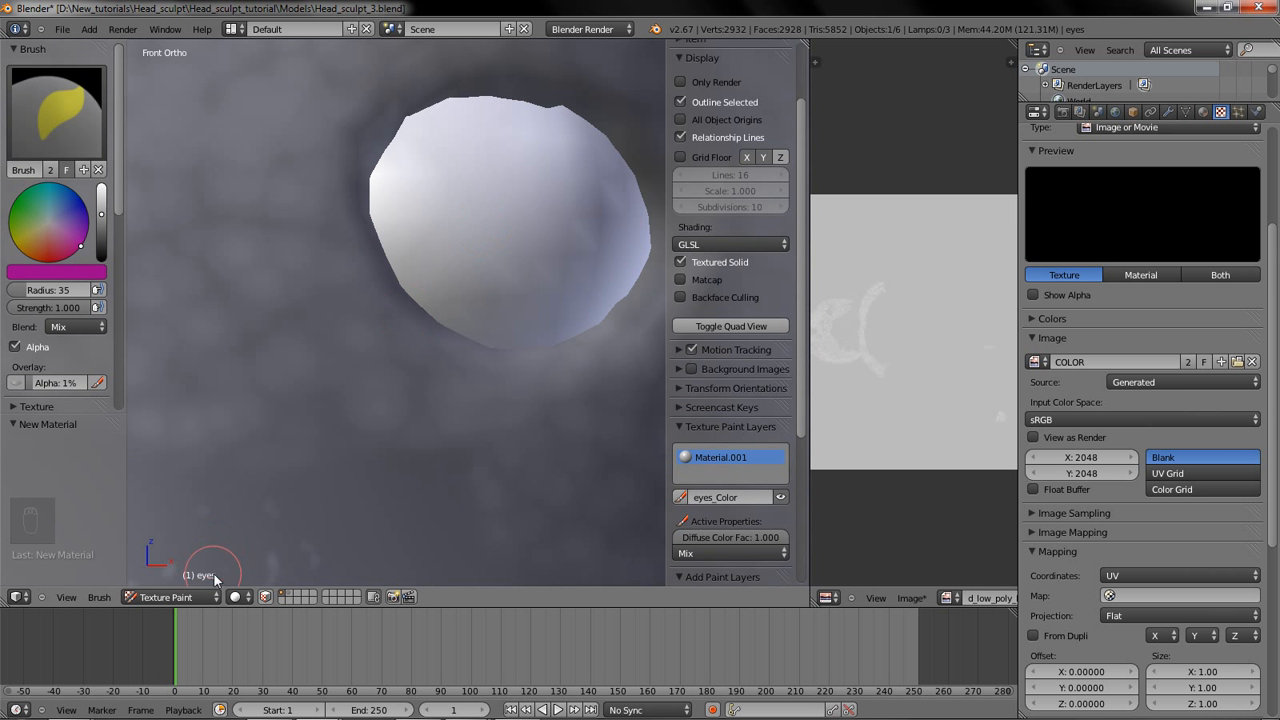
{"action": "left_click", "coordinate": [235, 597]}
{"action": "left_click", "coordinate": [245, 530]}
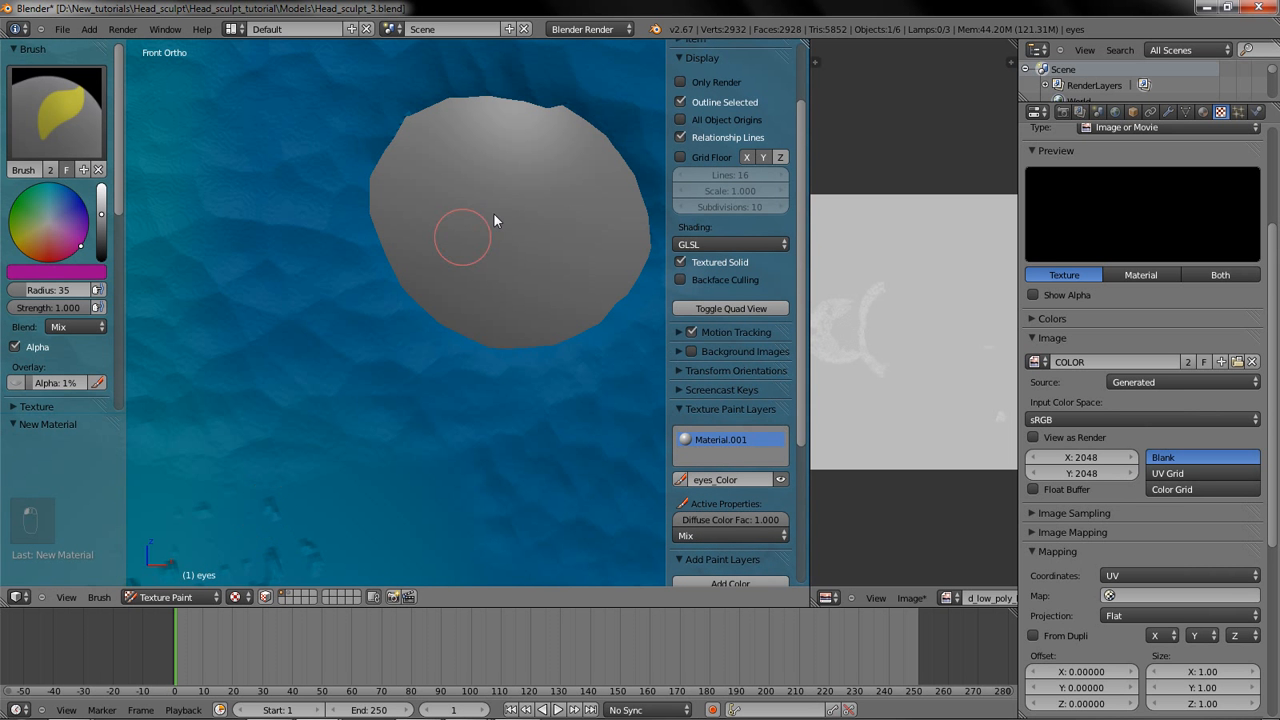
Step: Paint a masked magenta test stroke on the eye, undo it, and clear the brush's texture mask
{"action": "mouse_move", "coordinate": [494, 220]}
{"action": "left_mouse_down"}
{"action": "mouse_move", "coordinate": [549, 237]}
{"action": "mouse_move", "coordinate": [480, 261]}
{"action": "left_mouse_up"}
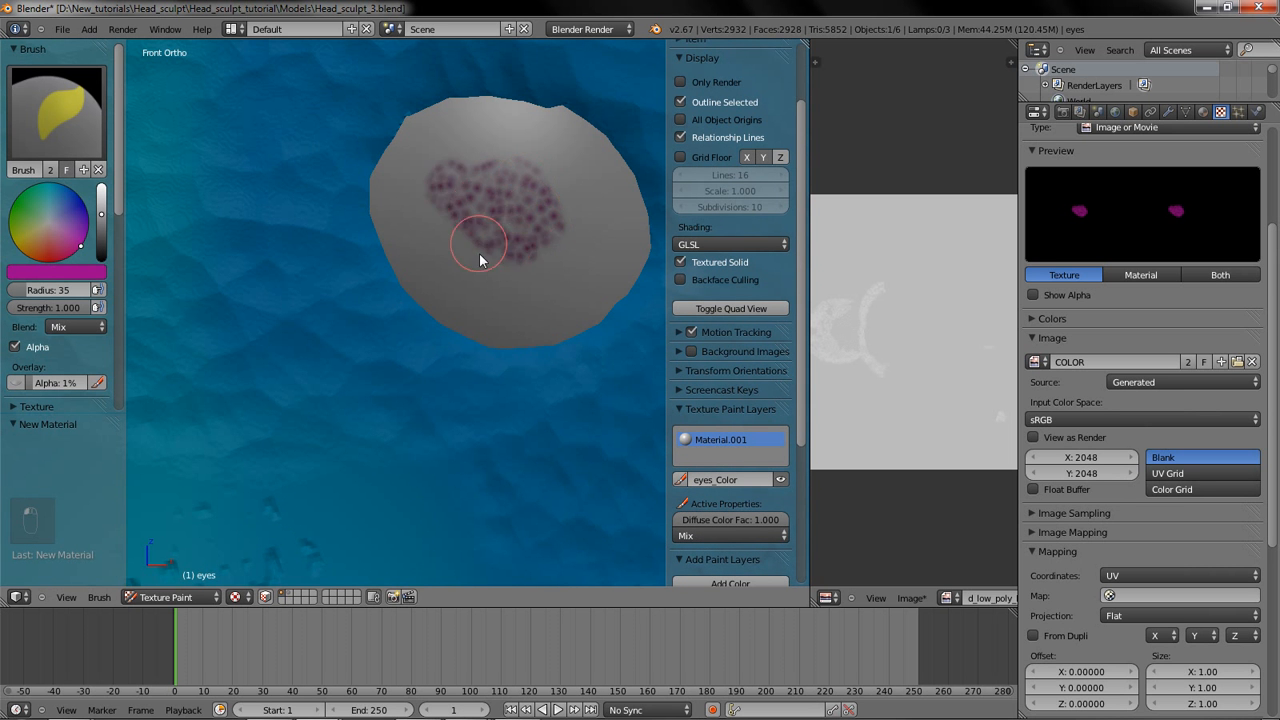
{"action": "scroll", "coordinate": [479, 255], "scroll_direction": "down", "scroll_amount": 7}
{"action": "scroll", "coordinate": [479, 255], "scroll_direction": "up", "scroll_amount": 5}
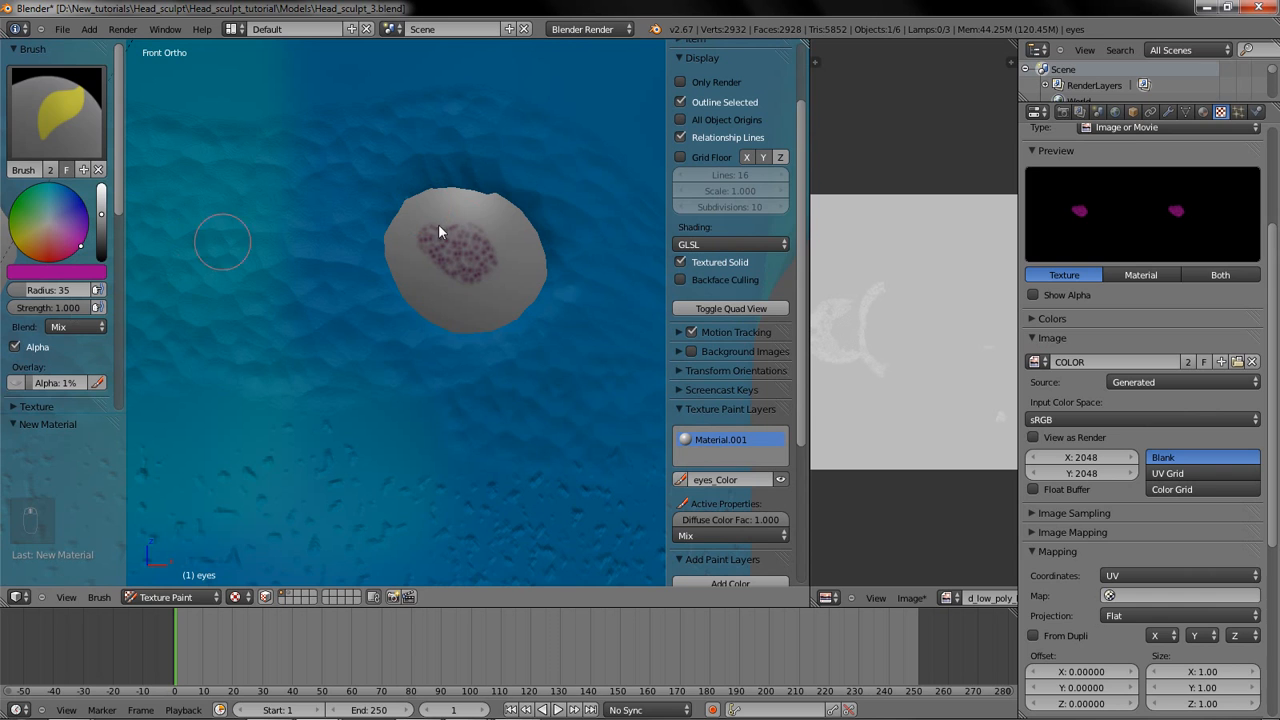
{"action": "key", "text": "ctrl+z"}
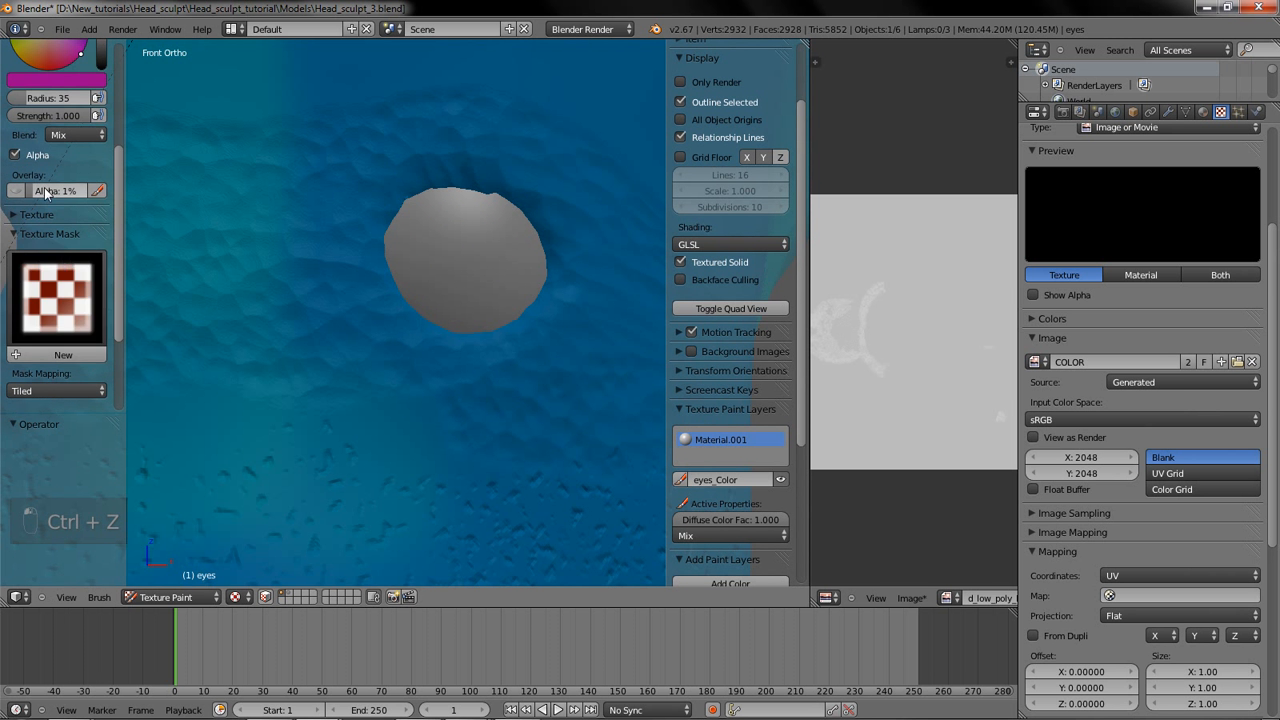
Step: Paint a round magenta iris at the center of the eye, enlarging the brush radius to 59
{"action": "left_click", "coordinate": [462, 259]}
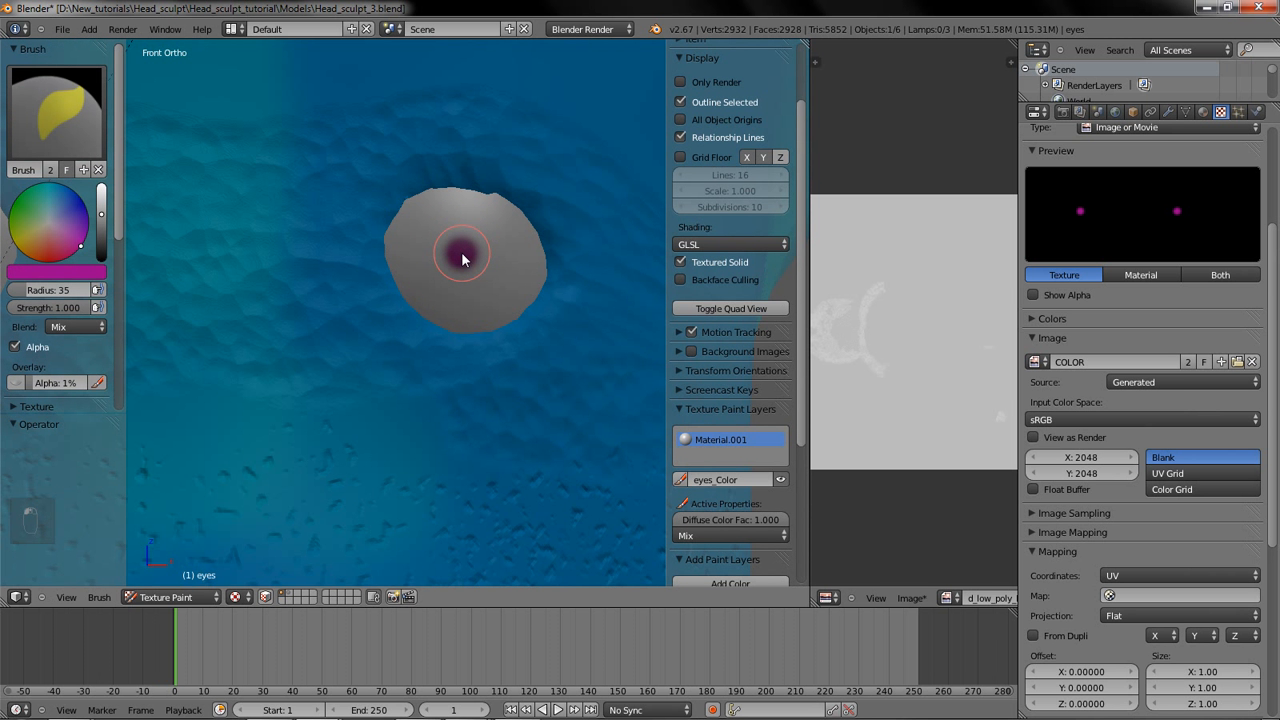
{"action": "key", "text": "f"}
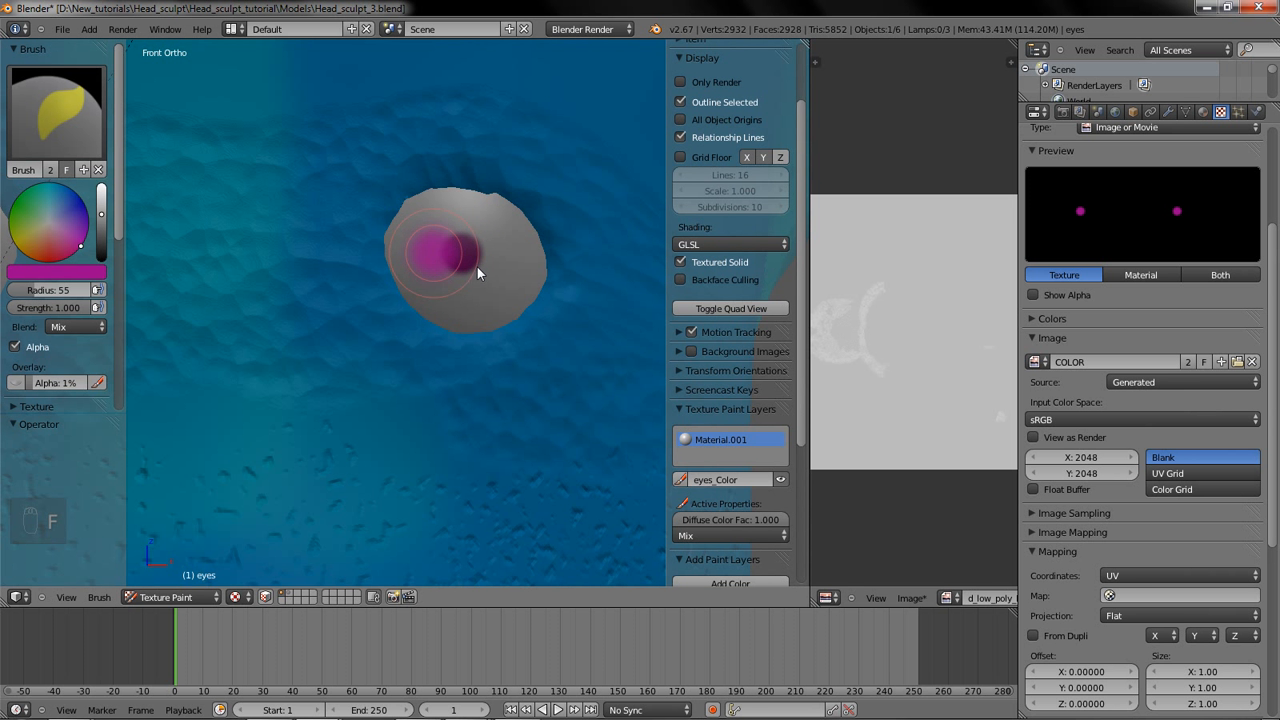
{"action": "left_click", "coordinate": [477, 266]}
{"action": "left_click_drag", "start_coordinate": [464, 253], "coordinate": [463, 257]}
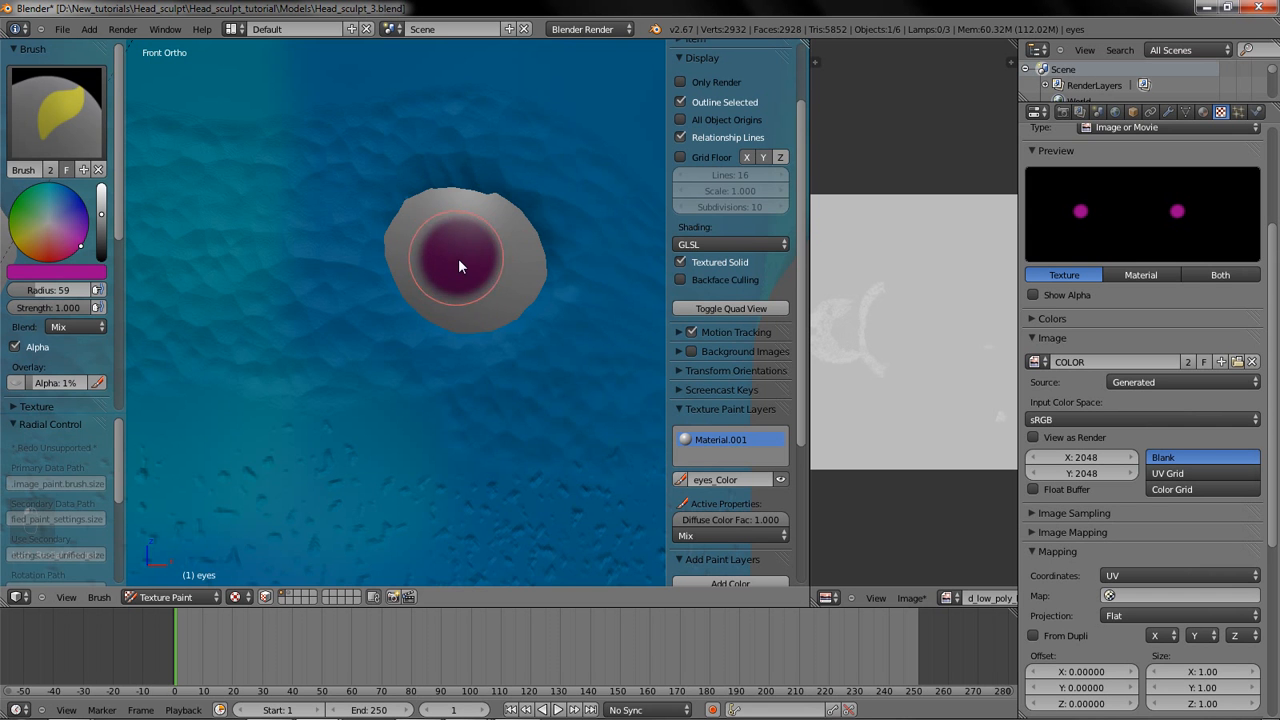
Step: Return to Object Mode and test-render the frame to check the painted eyes on the head
{"action": "scroll", "coordinate": [460, 256], "scroll_direction": "down", "scroll_amount": 6}
{"action": "mouse_move", "coordinate": [460, 256]}
{"action": "middle_mouse_down"}
{"action": "mouse_move", "coordinate": [491, 265]}
{"action": "mouse_move", "coordinate": [460, 289]}
{"action": "middle_mouse_up"}
{"action": "left_click", "coordinate": [172, 597]}
{"action": "left_click", "coordinate": [212, 574]}
{"action": "scroll", "coordinate": [388, 369], "scroll_direction": "down", "scroll_amount": 6}
{"action": "scroll", "coordinate": [389, 377], "scroll_direction": "up", "scroll_amount": 4}
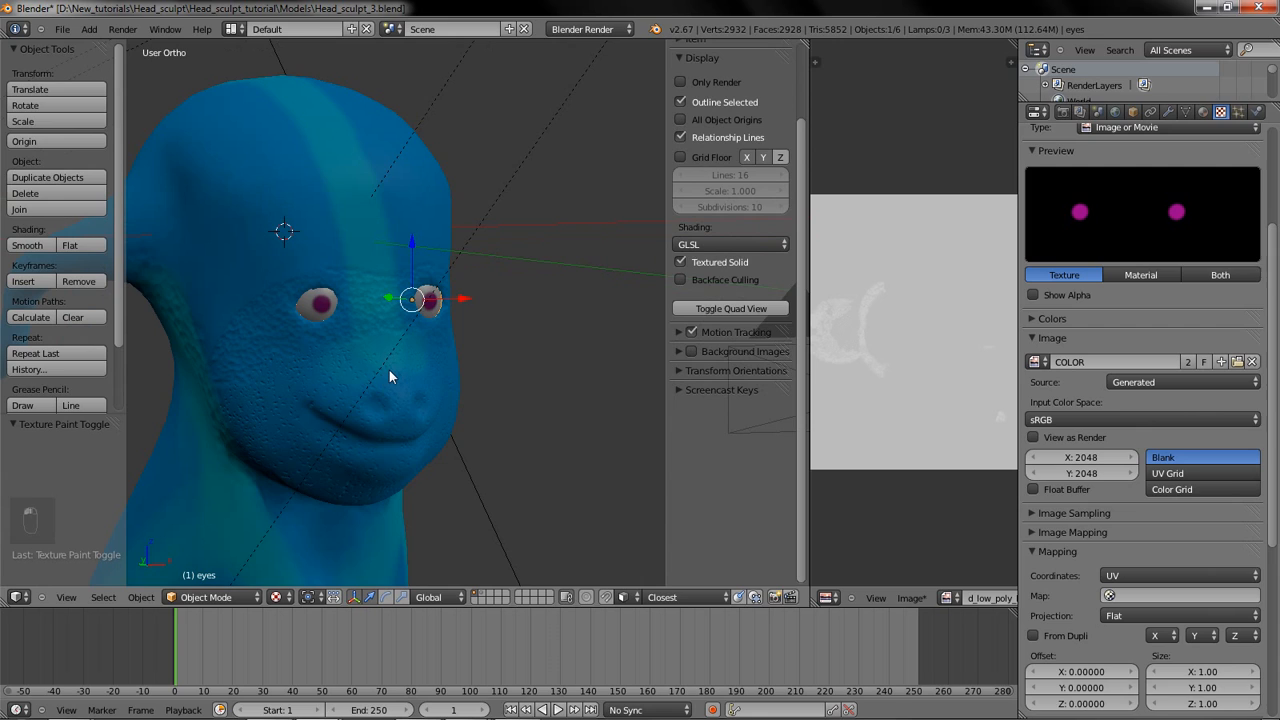
{"action": "key", "text": "F12"}
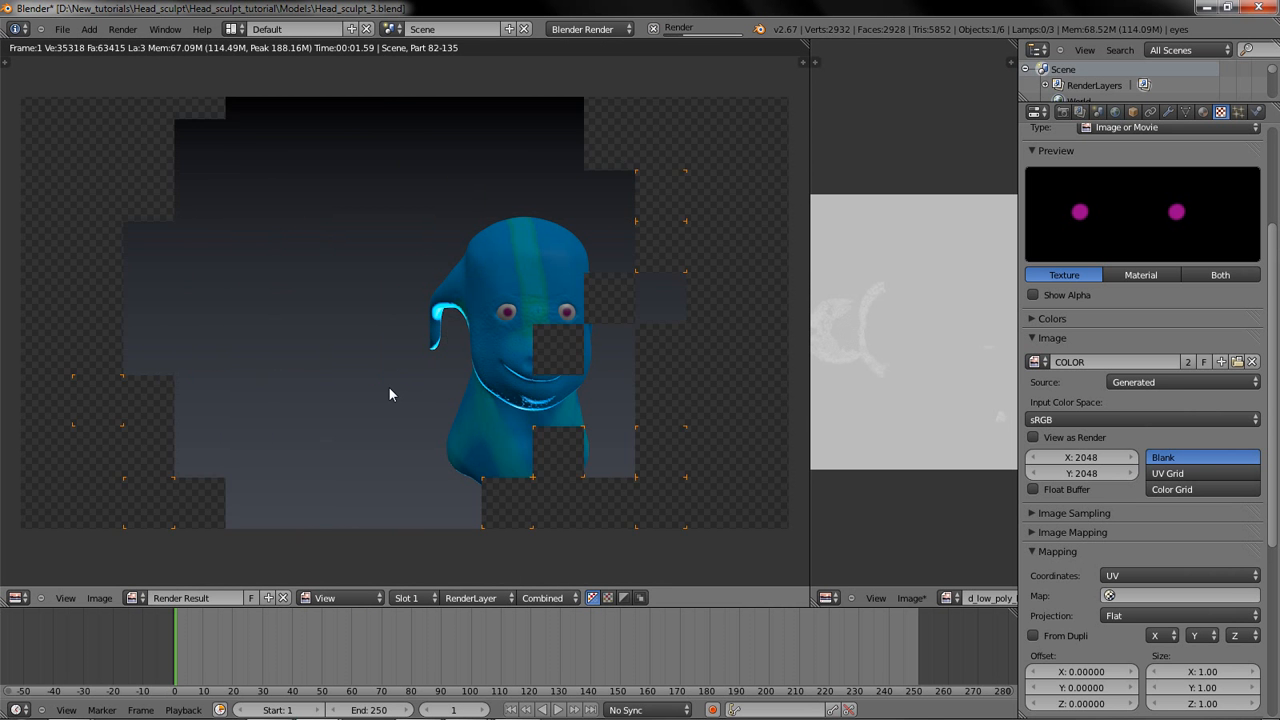
{"action": "scroll", "coordinate": [494, 368], "scroll_direction": "up", "scroll_amount": 3}
{"action": "key", "text": "Escape"}
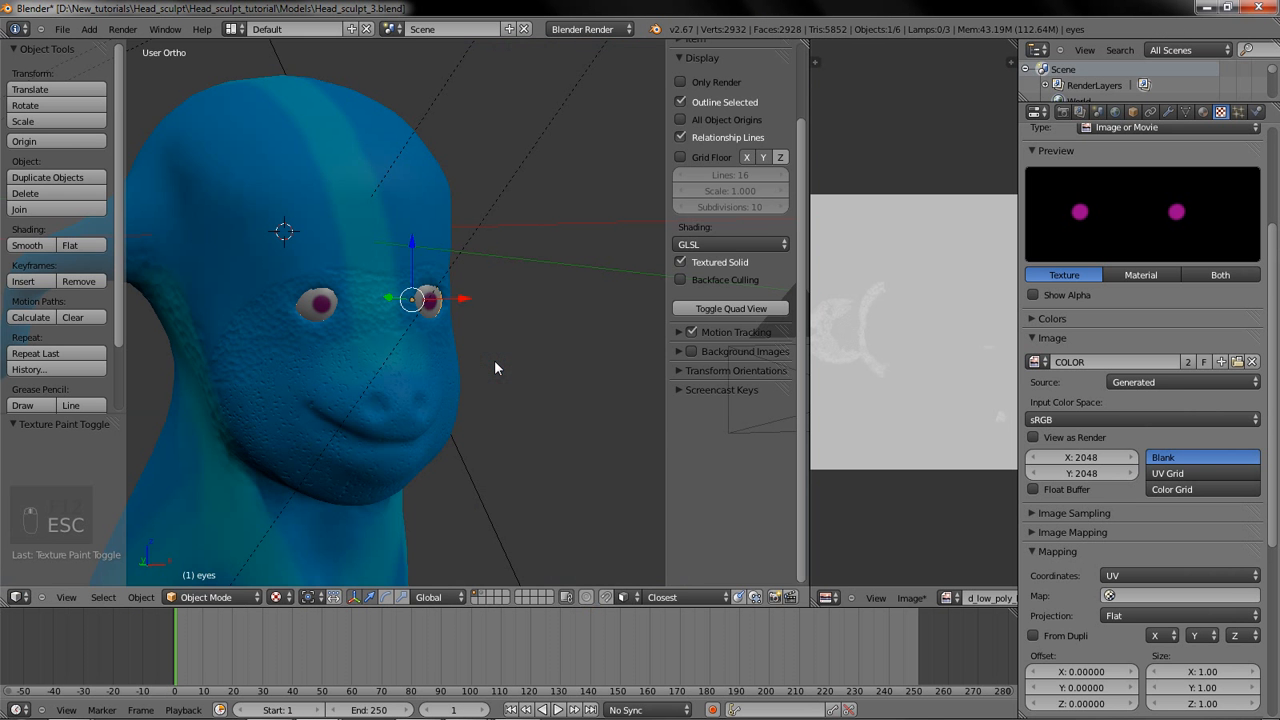
Step: Save the eyes' paint layers from Texture Paint mode, and save the scene over Head_sculpt_3.blend in Object Mode
{"action": "left_click", "coordinate": [208, 597]}
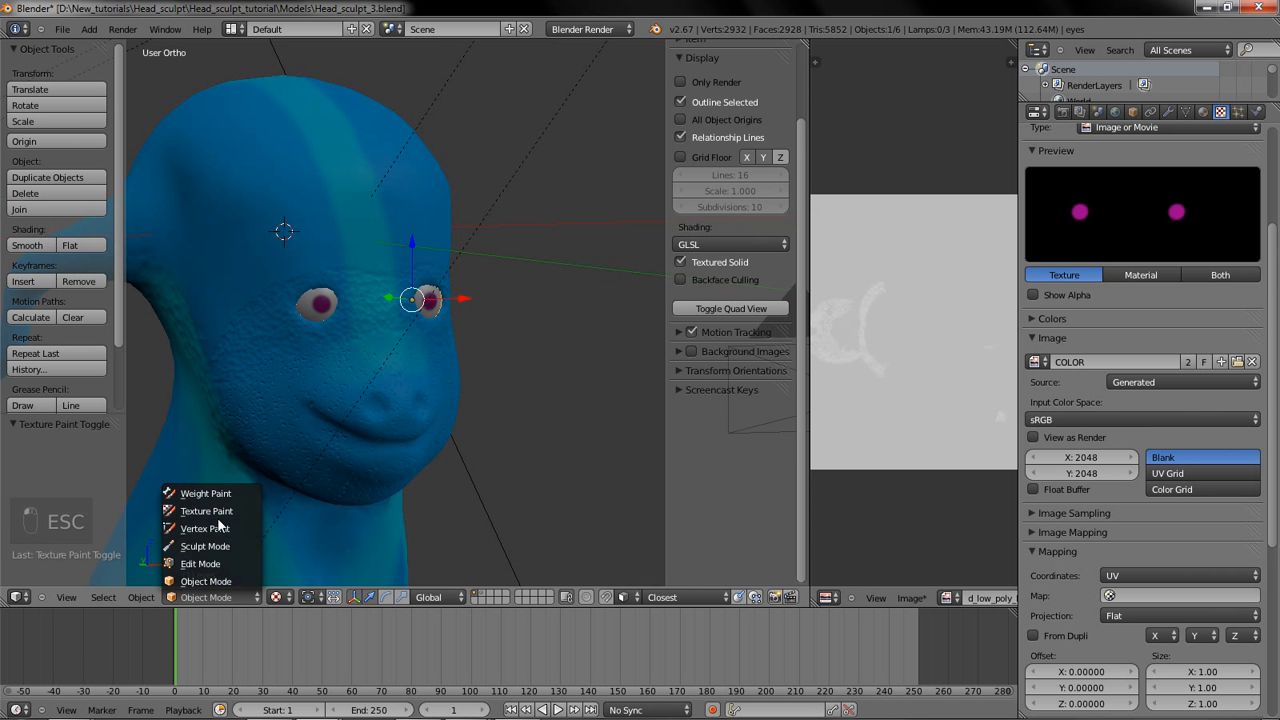
{"action": "left_click", "coordinate": [215, 512]}
{"action": "scroll", "coordinate": [764, 551], "scroll_direction": "down", "scroll_amount": 6}
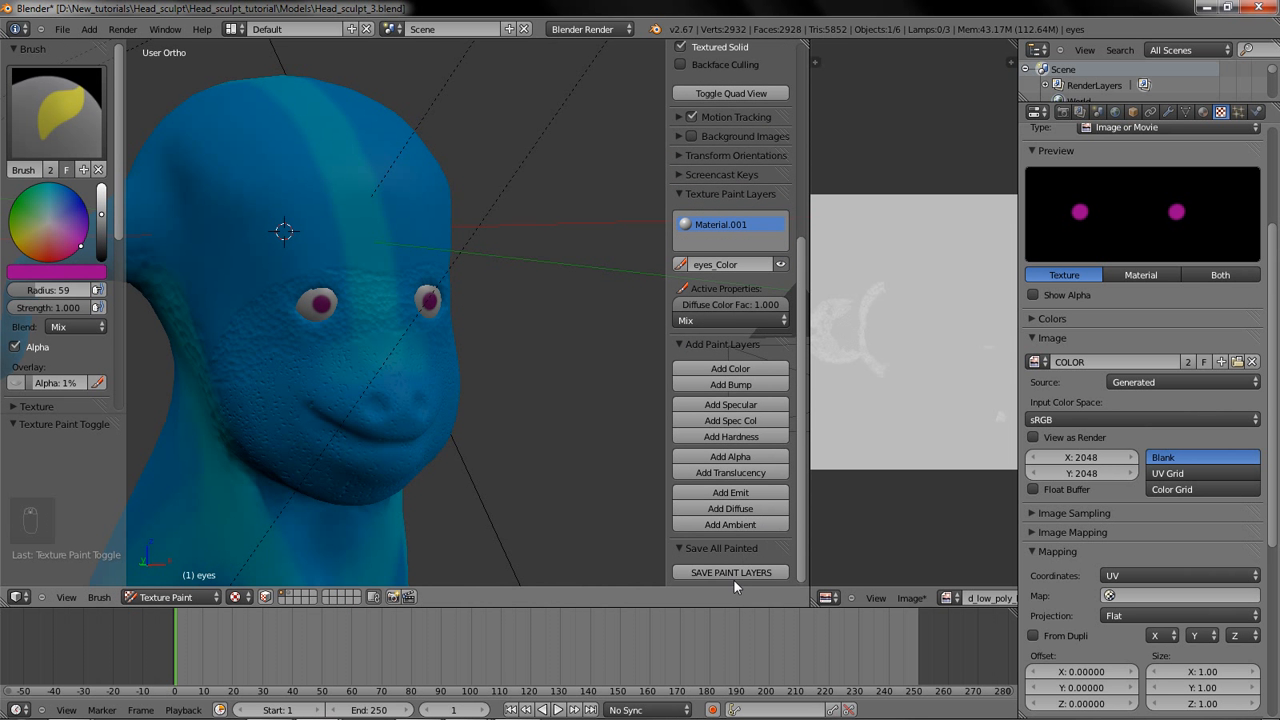
{"action": "left_click", "coordinate": [199, 598]}
{"action": "left_click", "coordinate": [189, 582]}
{"action": "key", "text": "ctrl+s"}
{"action": "left_click", "coordinate": [574, 411]}
Step: Render the frame again and inspect the head's lighting and eyes in the result
{"action": "scroll", "coordinate": [420, 394], "scroll_direction": "up", "scroll_amount": 3}
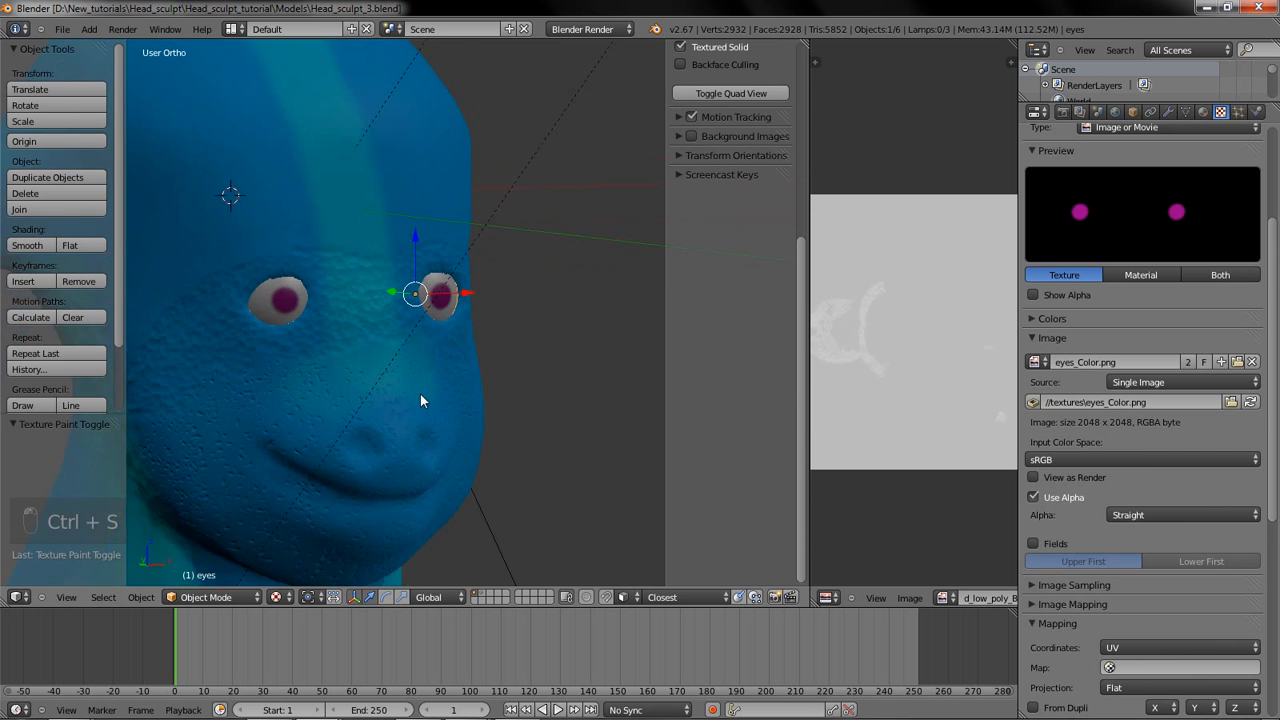
{"action": "scroll", "coordinate": [381, 405], "scroll_direction": "down", "scroll_amount": 7}
{"action": "key", "text": "F12"}
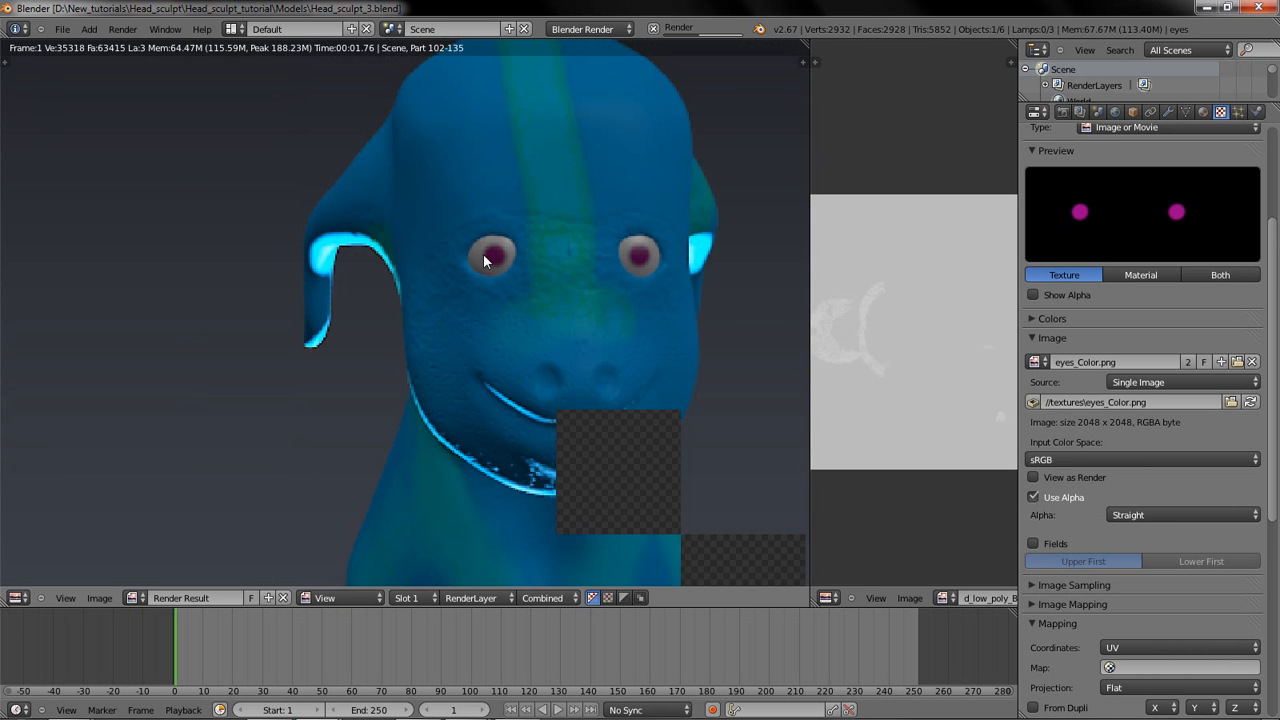
{"action": "scroll", "coordinate": [483, 254], "scroll_direction": "down", "scroll_amount": 1}
{"action": "middle_click_drag", "start_coordinate": [484, 256], "coordinate": [391, 189]}
{"action": "scroll", "coordinate": [391, 189], "scroll_direction": "down", "scroll_amount": 3}
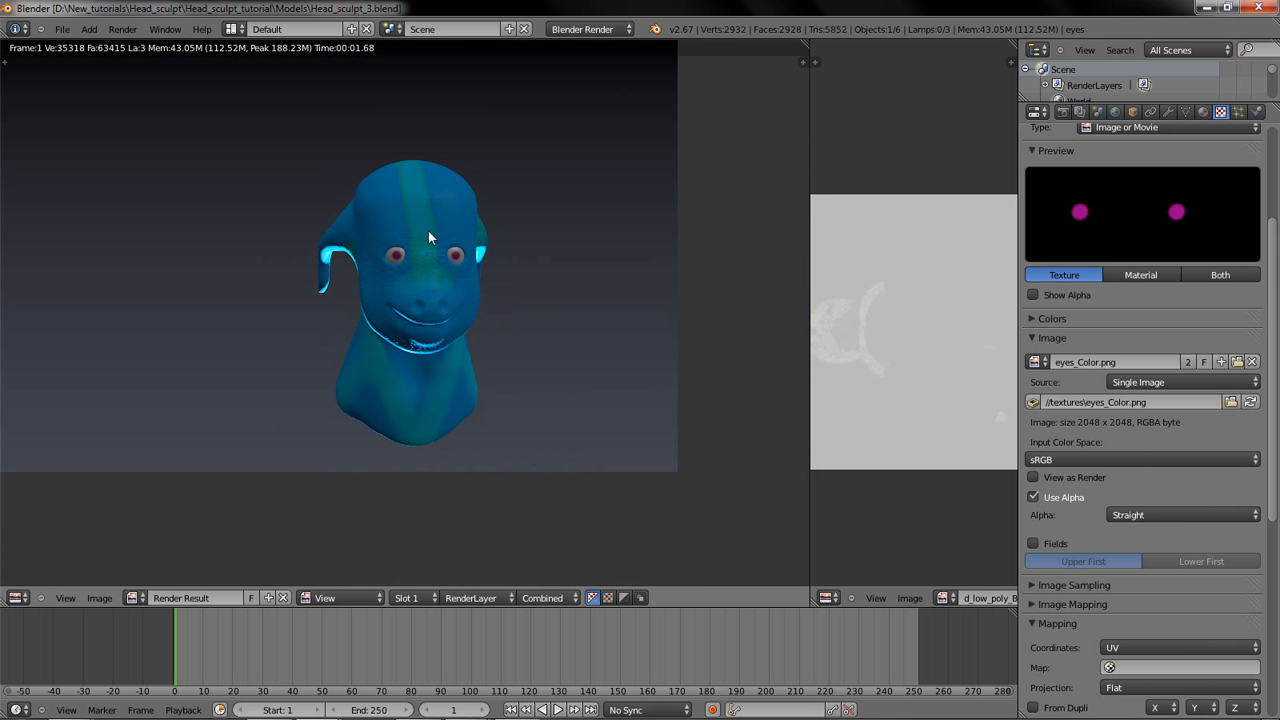
{"action": "scroll", "coordinate": [505, 294], "scroll_direction": "down", "scroll_amount": 3}
{"action": "key", "text": "Escape"}
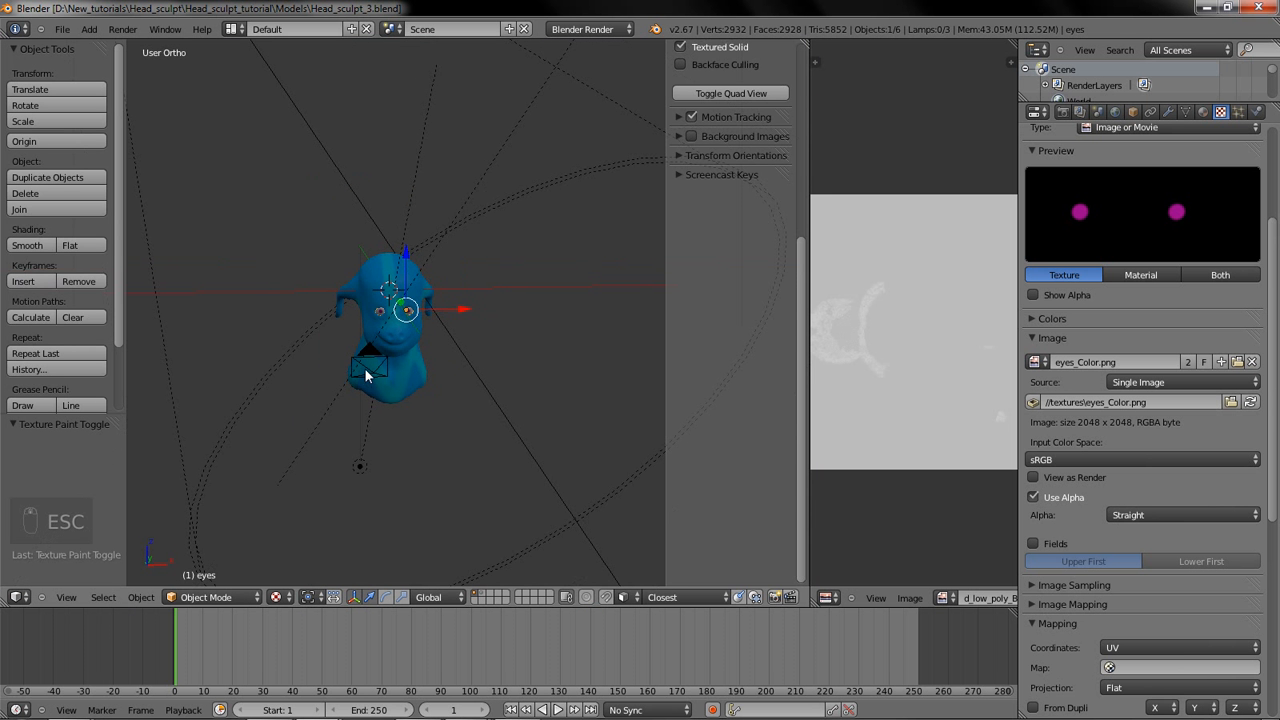
Step: Move the camera 1.621 along the X axis and check the framing of the head through the camera
{"action": "right_click", "coordinate": [365, 369]}
{"action": "key", "text": "g"}
{"action": "key", "text": "x"}
{"action": "left_click", "coordinate": [423, 384]}
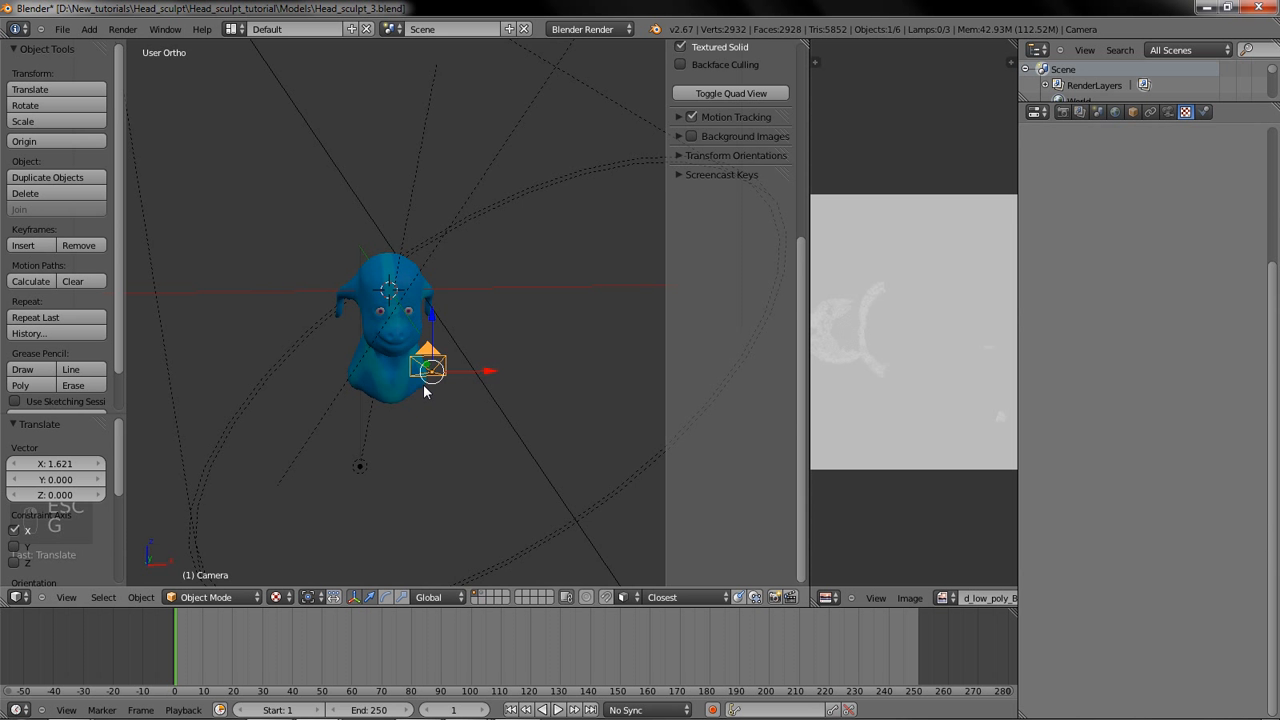
{"action": "key", "text": "KP_0"}
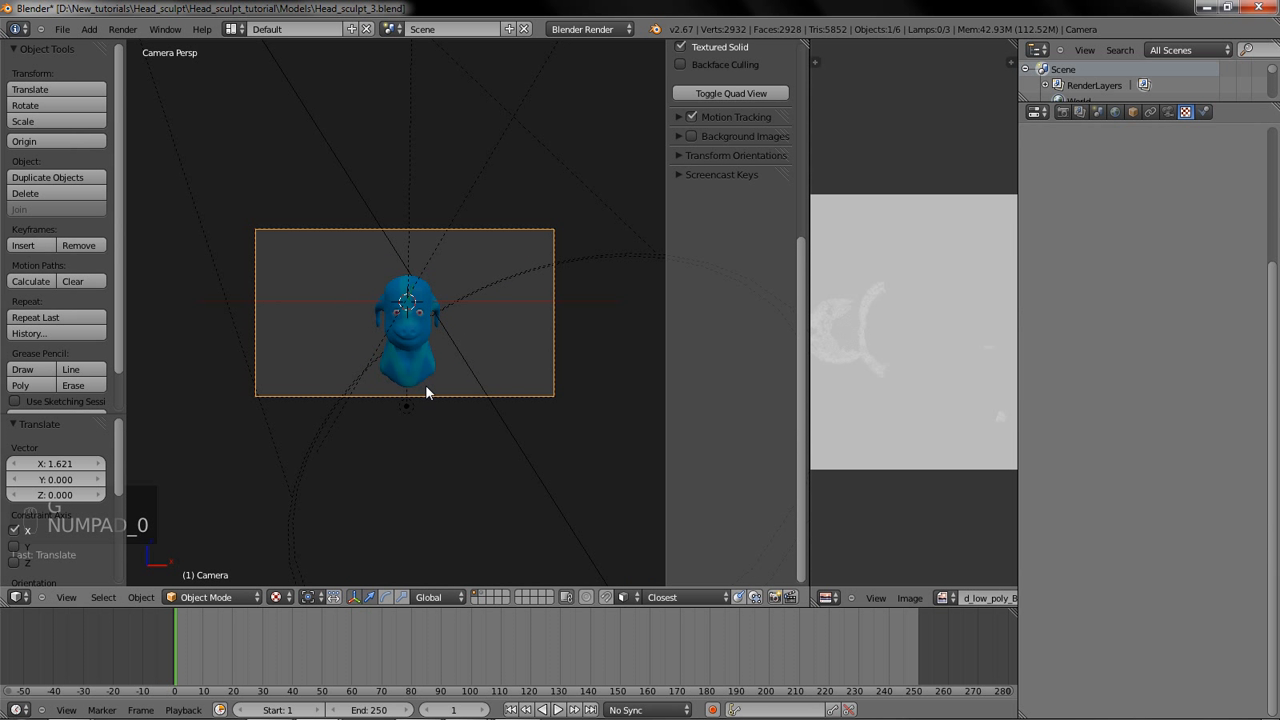
Step: Move the camera 0.294 along the Z axis and rotate it -22.7° about the global X axis
{"action": "key", "text": "g"}
{"action": "key", "text": "z"}
{"action": "left_click", "coordinate": [434, 369]}
{"action": "key", "text": "r"}
{"action": "key", "text": "x"}
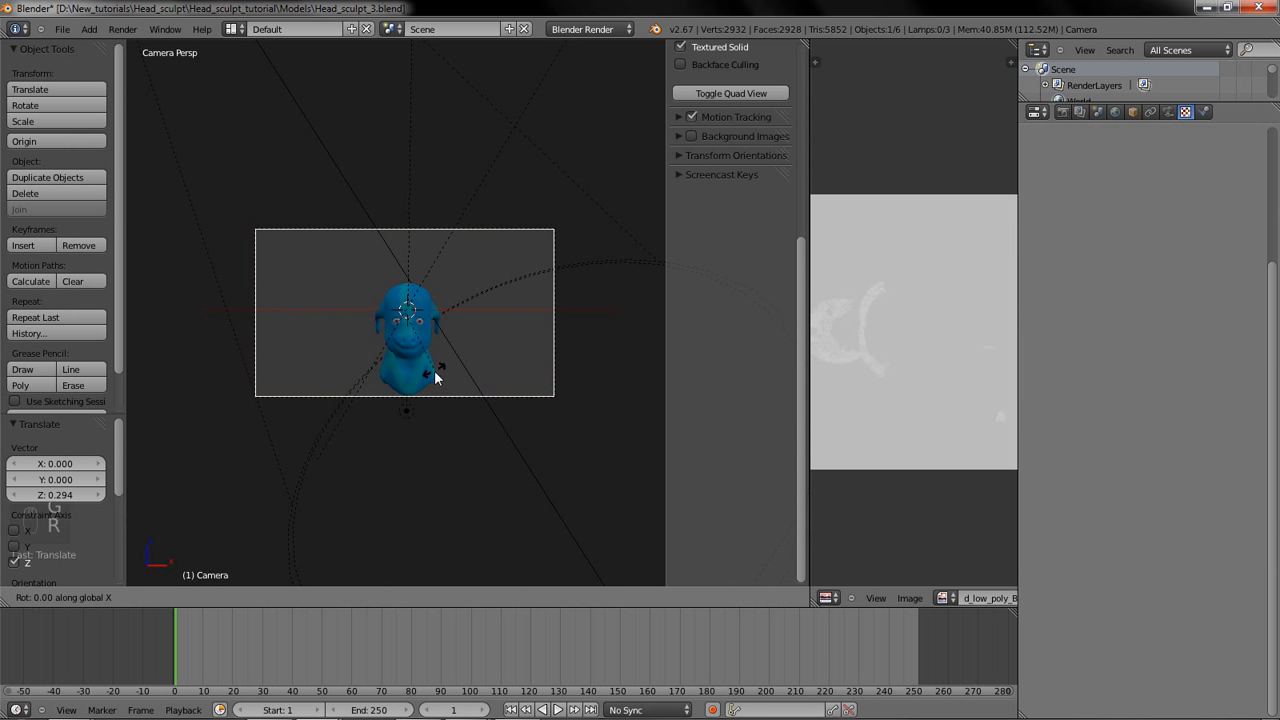
{"action": "left_click", "coordinate": [441, 321]}
Step: Move the camera by X 0.971, Y 1.288 and Z 3.080 to bring the whole head back into the frame
{"action": "key", "text": "g"}
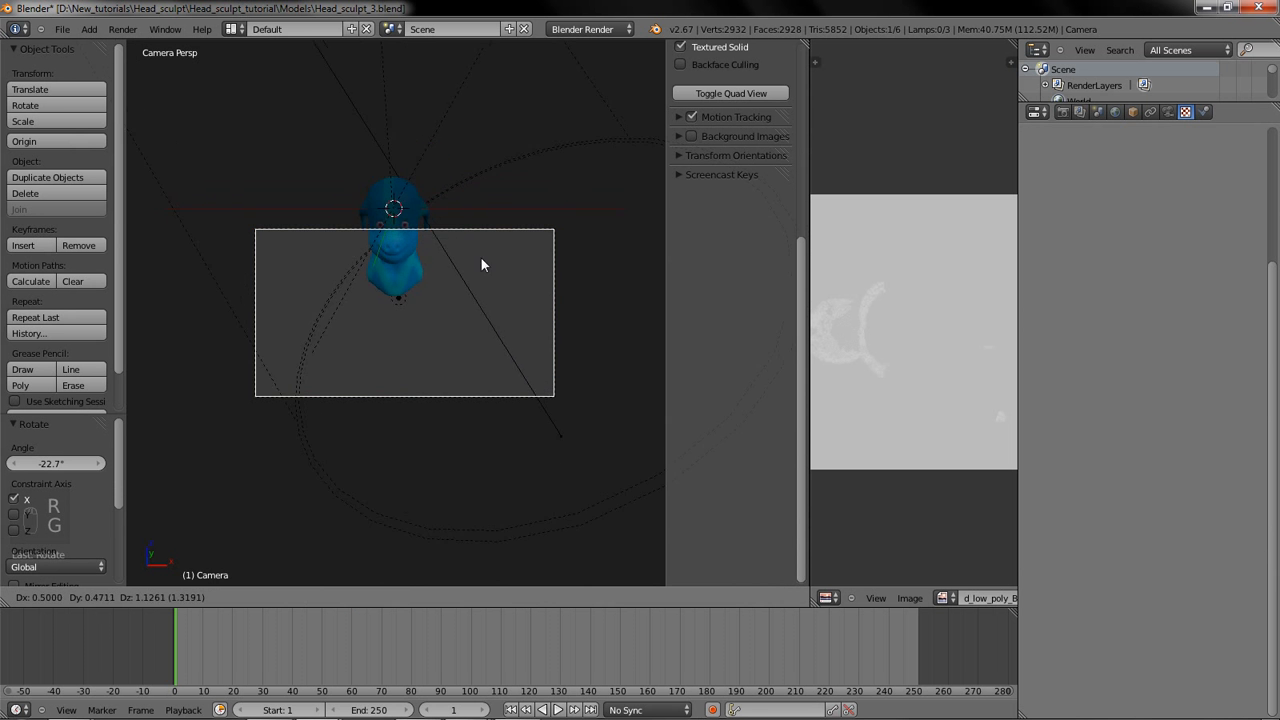
{"action": "left_click", "coordinate": [489, 163]}
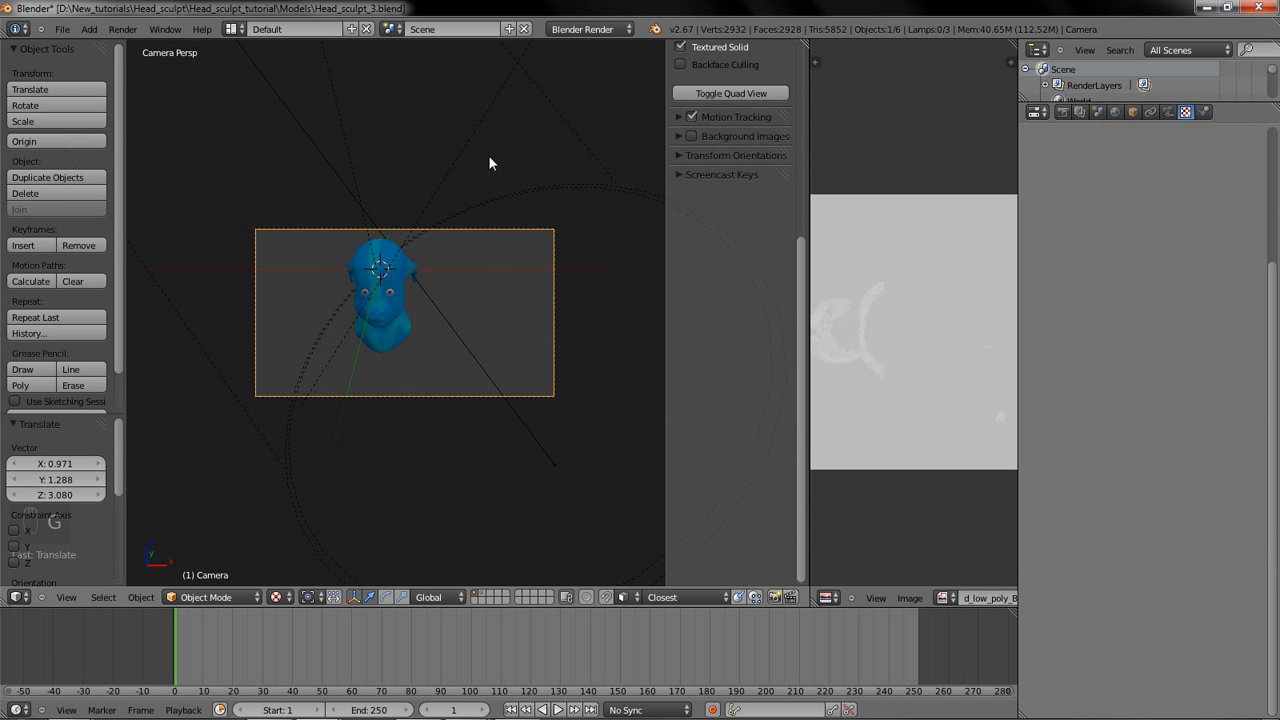
{"action": "scroll", "coordinate": [410, 300], "scroll_direction": "up", "scroll_amount": 4}
{"action": "scroll", "coordinate": [401, 330], "scroll_direction": "down", "scroll_amount": 4}
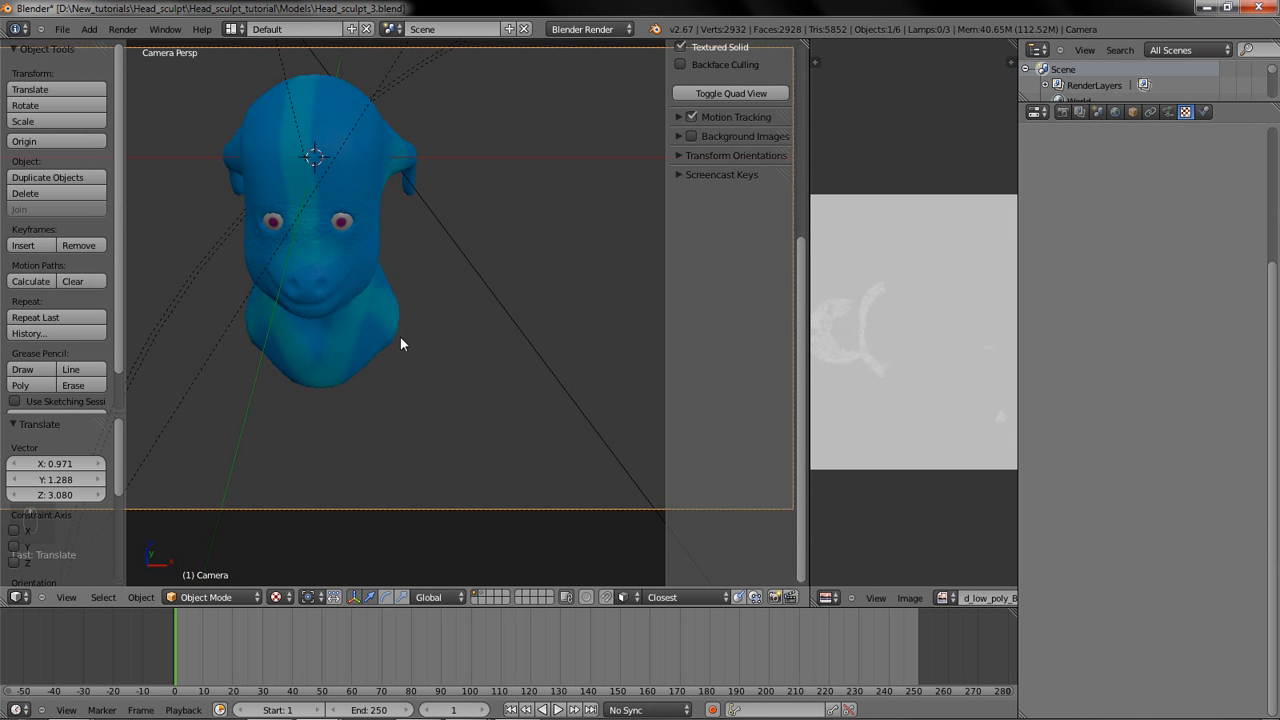
Step: Trackball-rotate the camera for an angled view and reframe the head, shifting it X -2.847, Y 1.012, Z -0.447, plus X -0.473, Y 0.189, Z -0.01722
{"action": "key", "text": "r"}
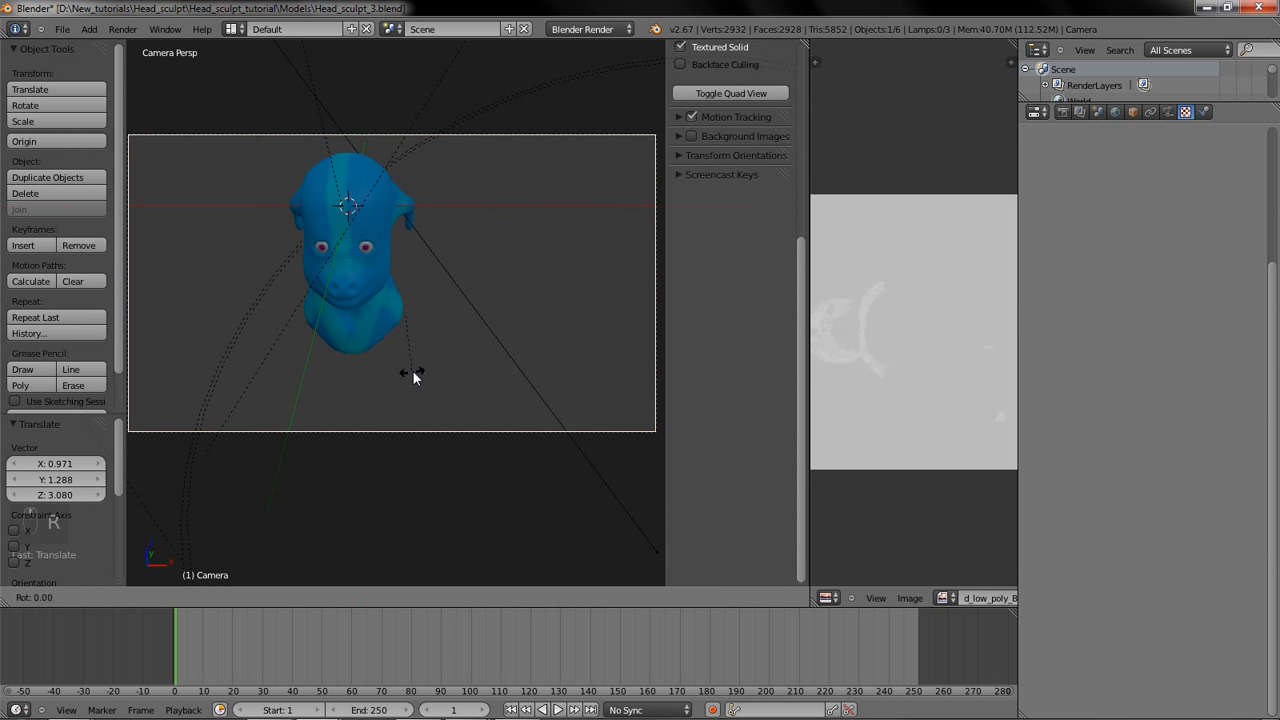
{"action": "key", "text": "r"}
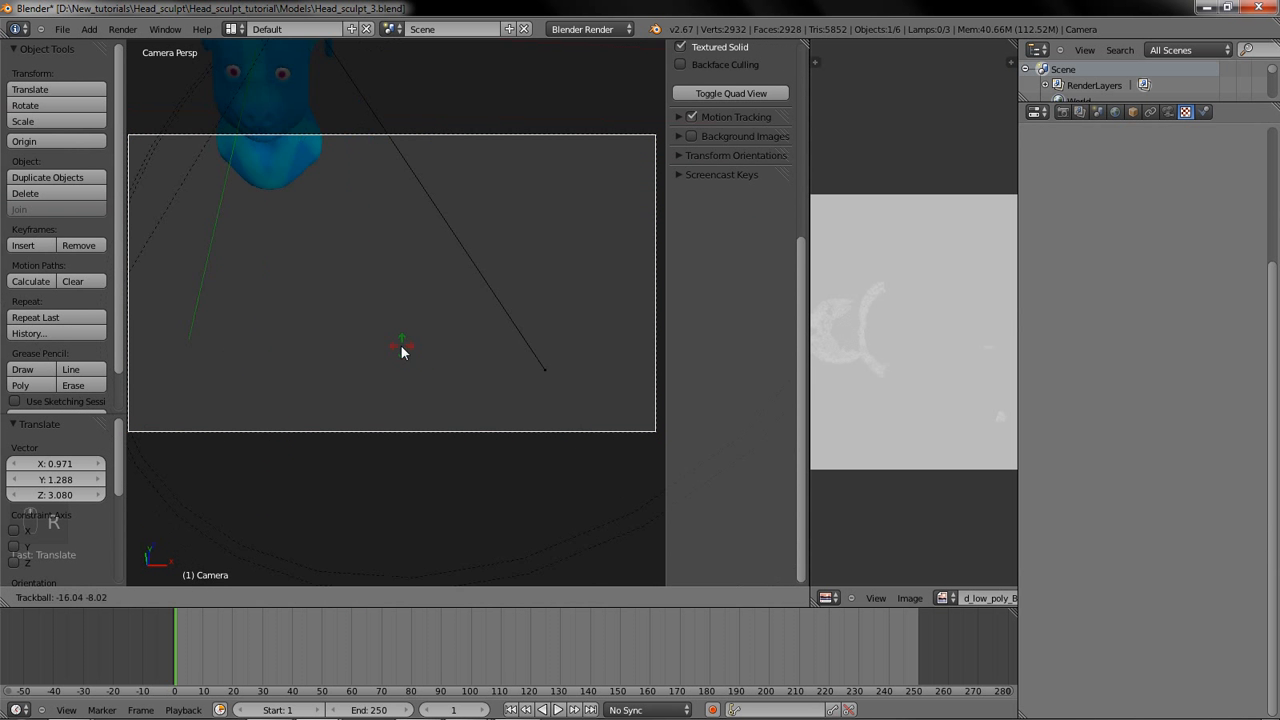
{"action": "left_click", "coordinate": [383, 371]}
{"action": "key", "text": "g"}
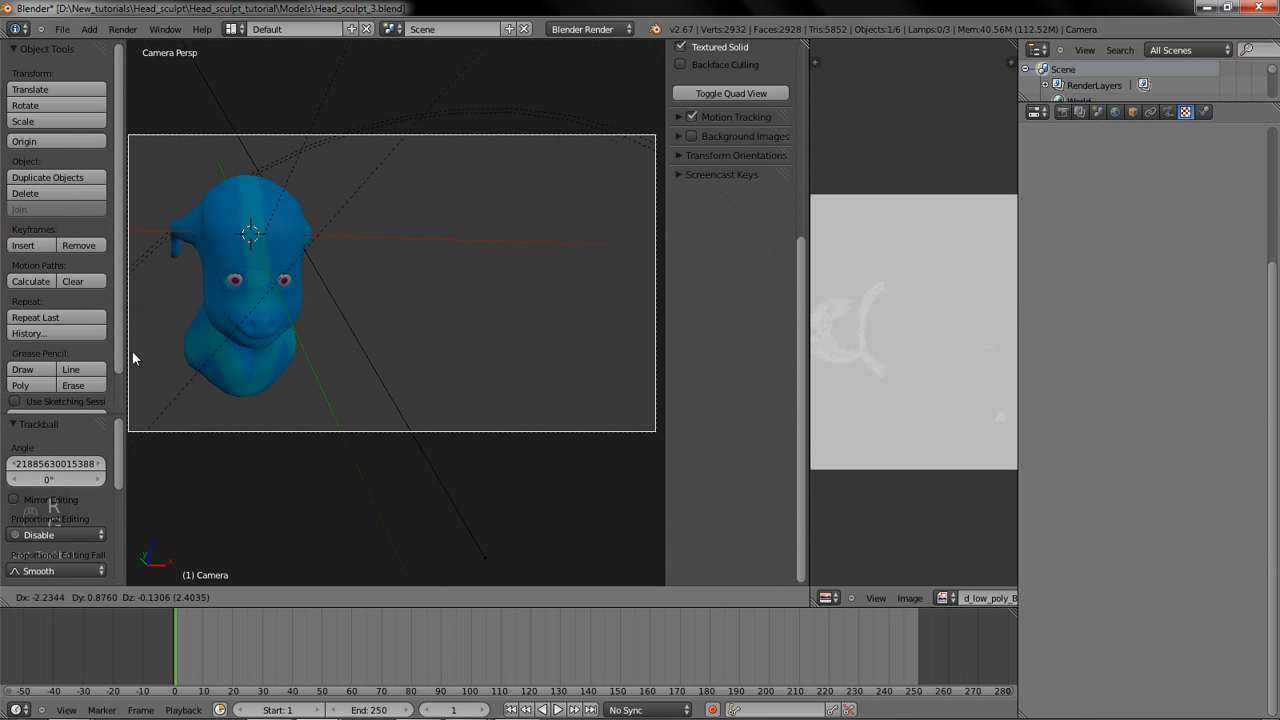
{"action": "left_click", "coordinate": [456, 407]}
{"action": "key", "text": "g"}
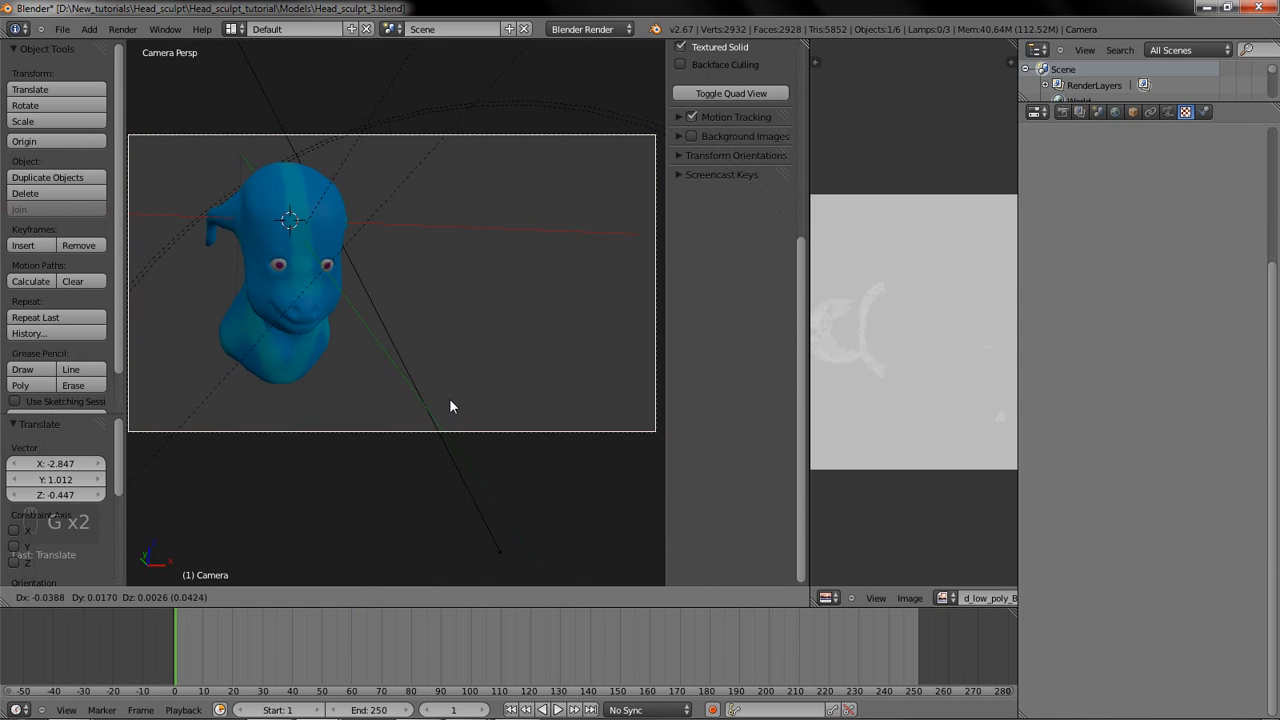
{"action": "left_click", "coordinate": [410, 397]}
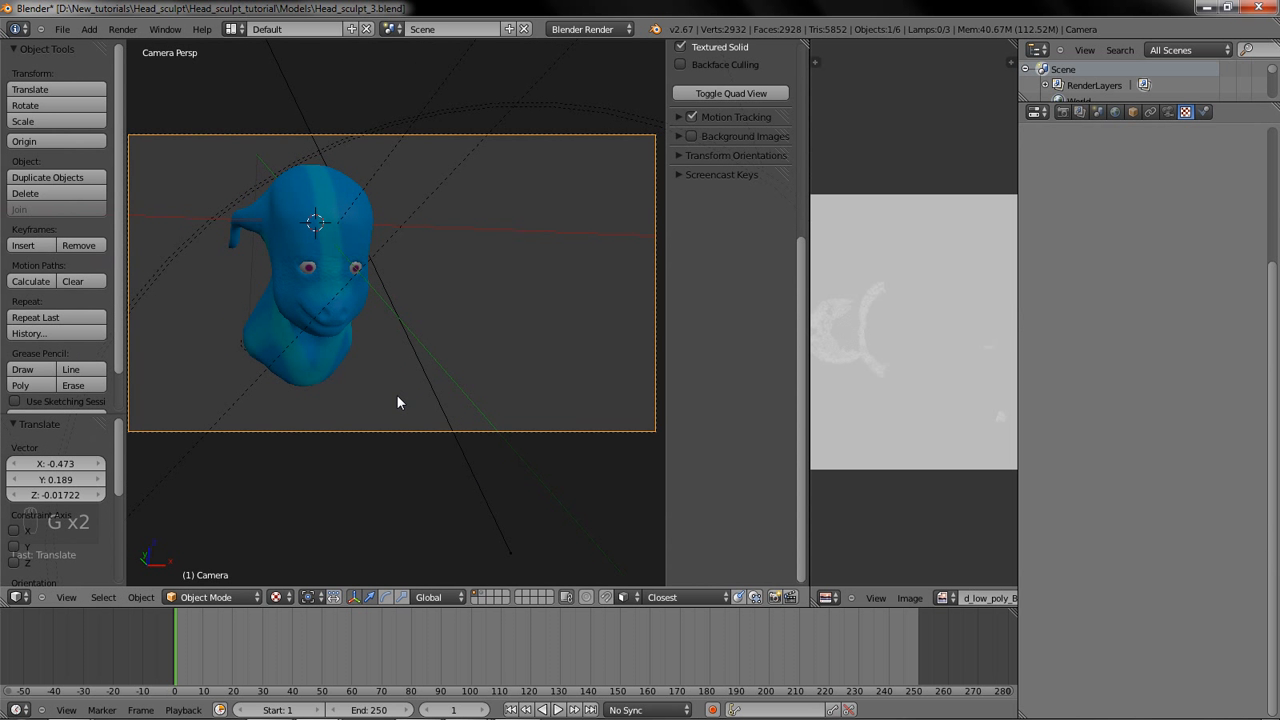
Step: Render the frame from the new camera angle and inspect how the head is lit
{"action": "key", "text": "F12"}
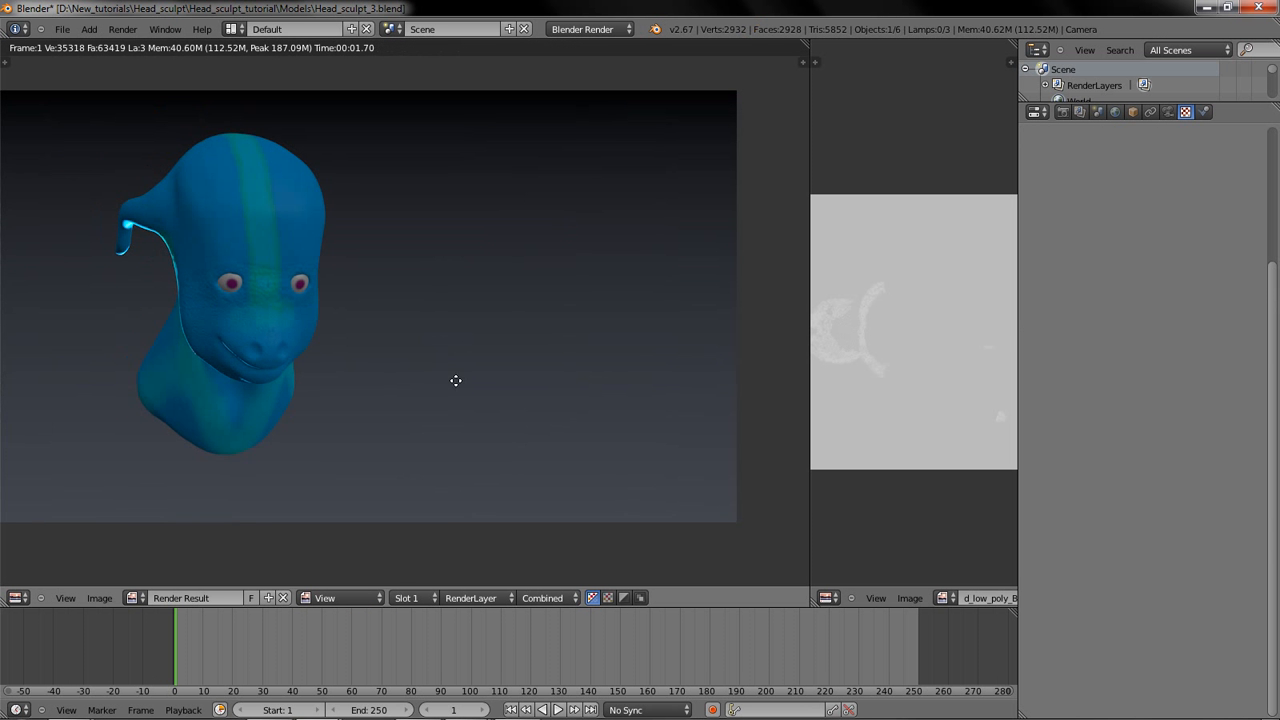
{"action": "scroll", "coordinate": [456, 380], "scroll_direction": "down", "scroll_amount": 1}
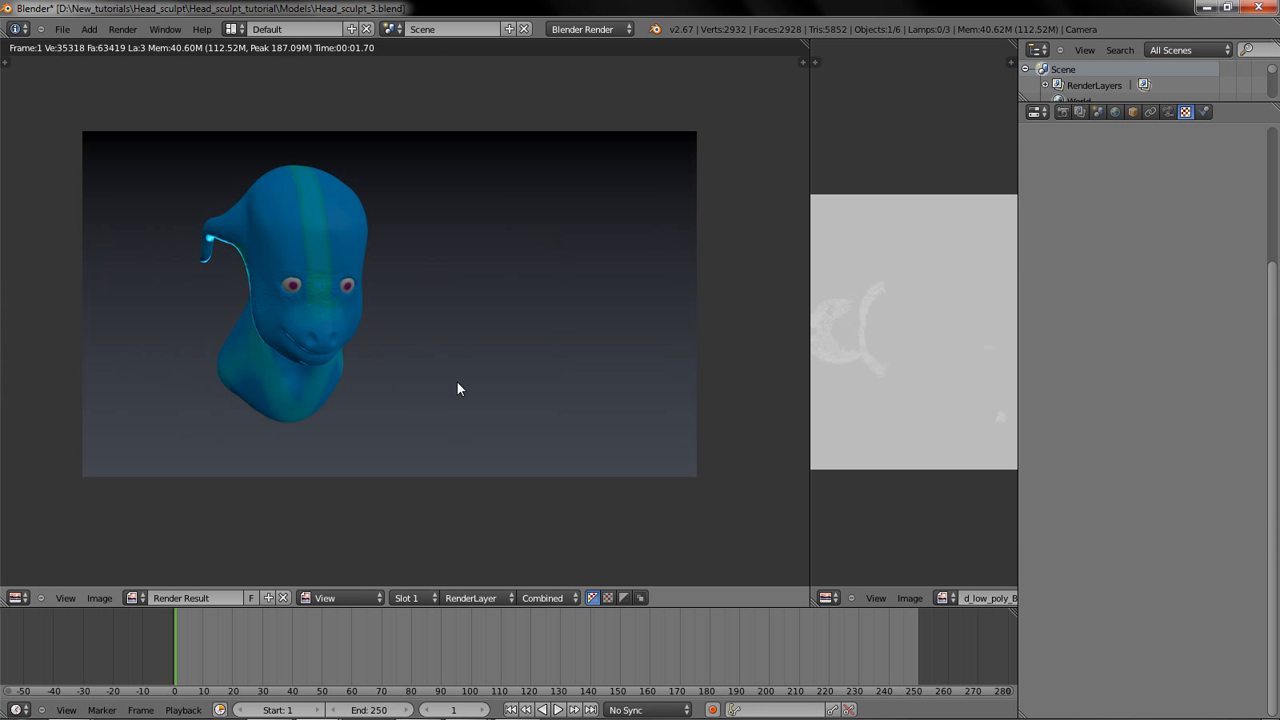
{"action": "key", "text": "Escape"}
Step: Change the Area lamp behind the head to a Point lamp
{"action": "scroll", "coordinate": [277, 292], "scroll_direction": "down", "scroll_amount": 4}
{"action": "middle_click_drag", "start_coordinate": [277, 292], "coordinate": [424, 346]}
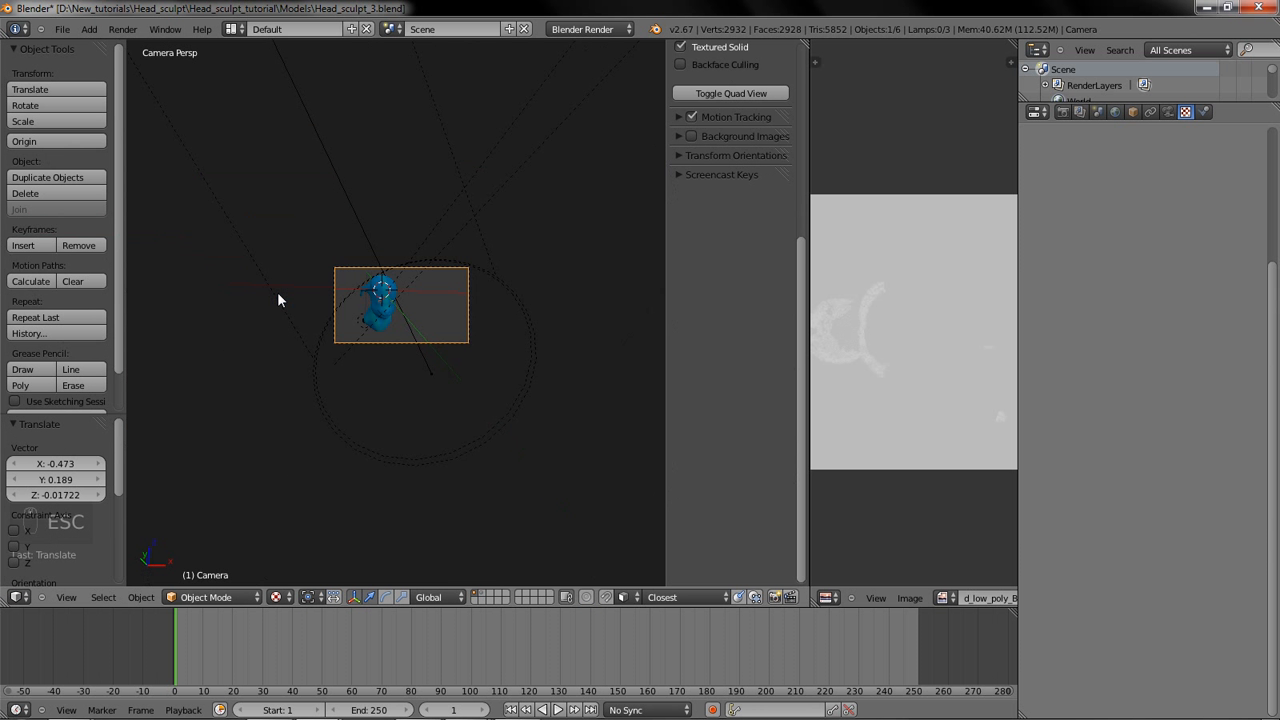
{"action": "scroll", "coordinate": [424, 346], "scroll_direction": "down", "scroll_amount": 4}
{"action": "right_click", "coordinate": [254, 418]}
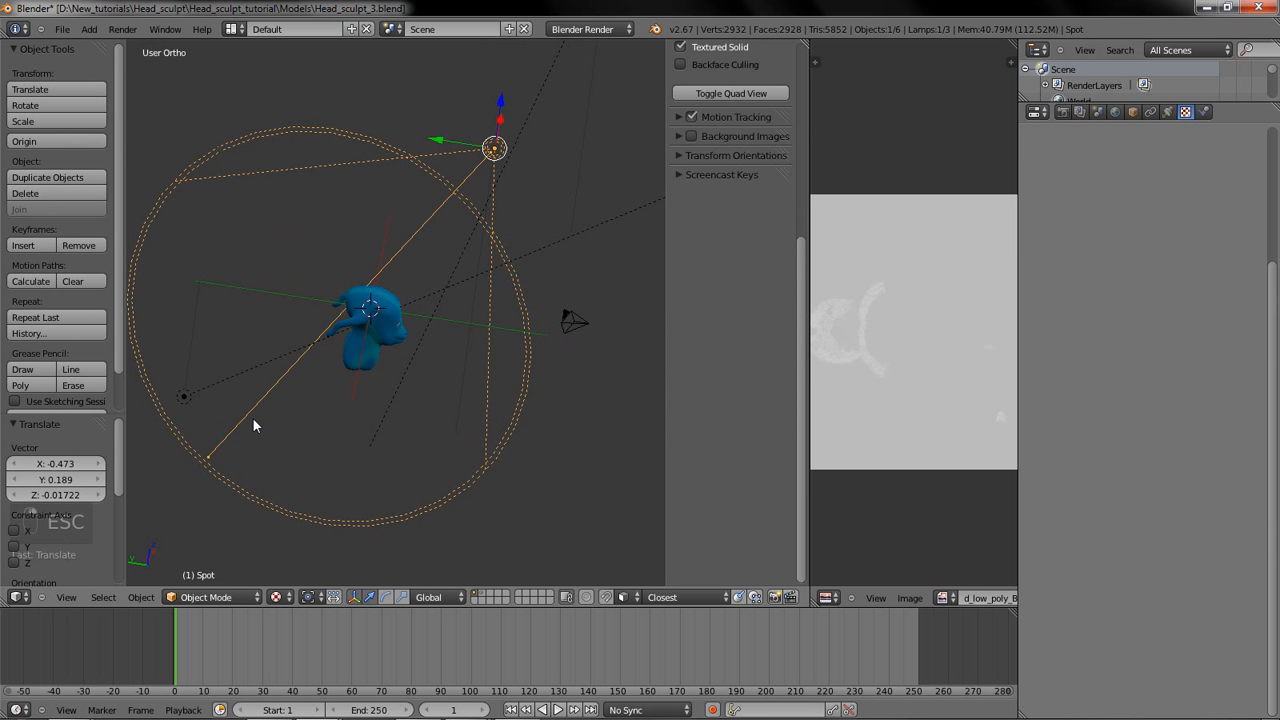
{"action": "right_click", "coordinate": [184, 396]}
{"action": "left_click", "coordinate": [1168, 111]}
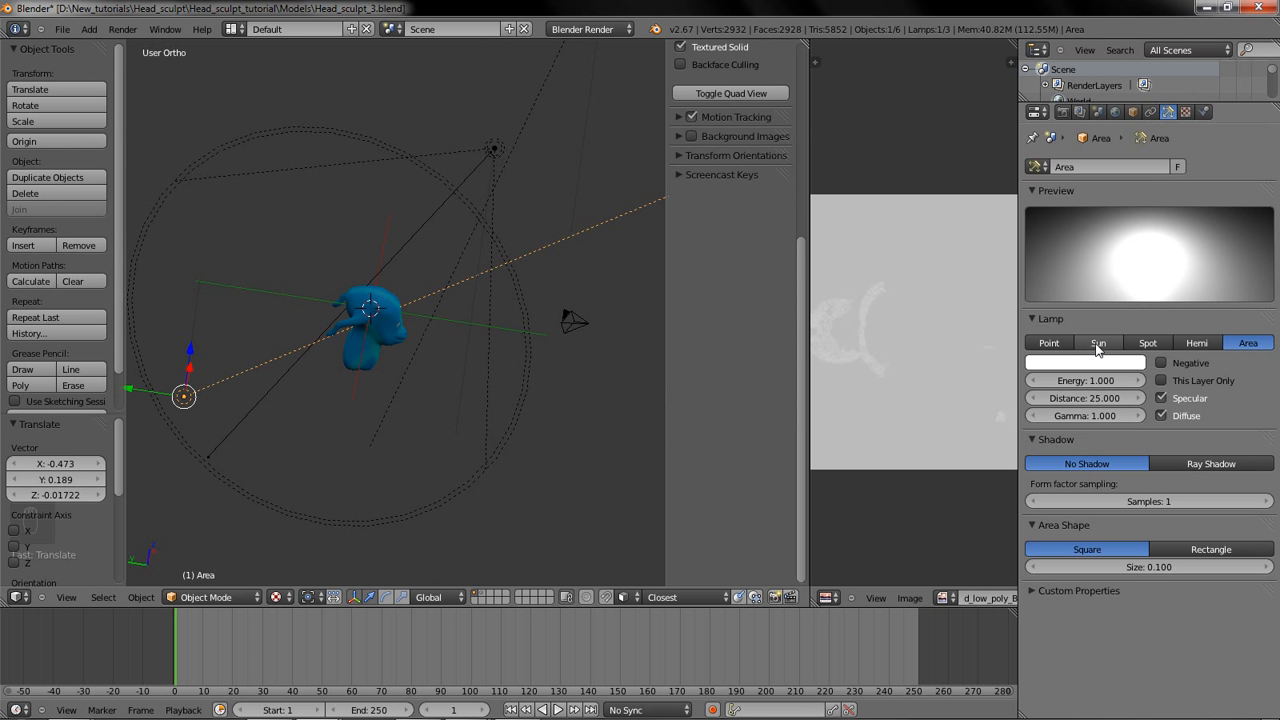
{"action": "left_click", "coordinate": [1049, 343]}
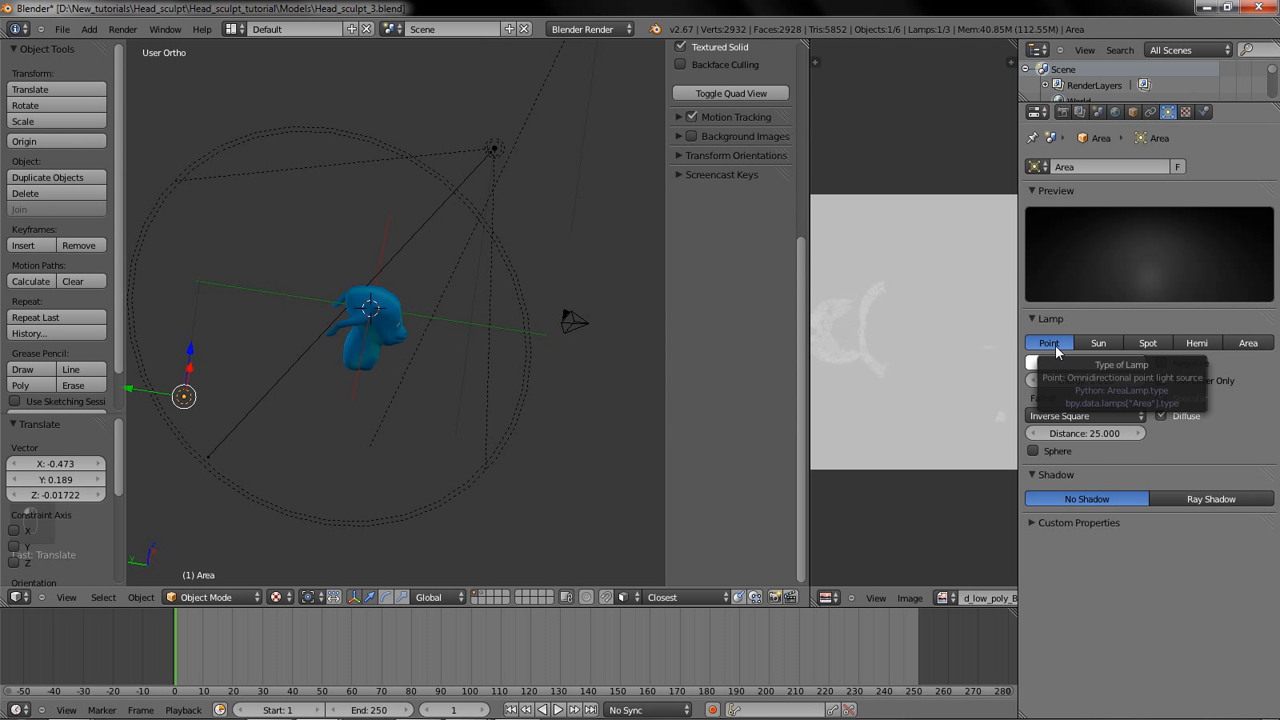
{"action": "middle_click_drag", "start_coordinate": [321, 345], "coordinate": [455, 278]}
{"action": "key", "text": "r"}
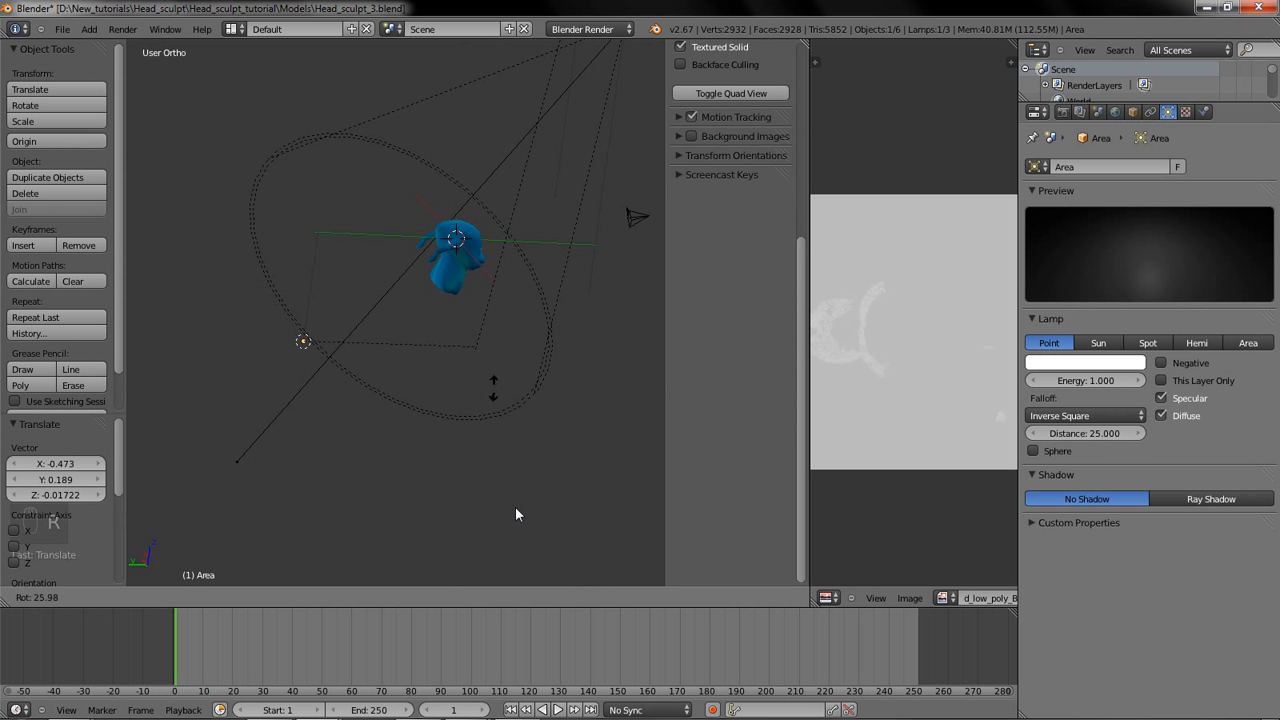
{"action": "right_click", "coordinate": [367, 258]}
Step: Render the frame with the Point lamp and check the light on the back and ear of the head
{"action": "key", "text": "F12"}
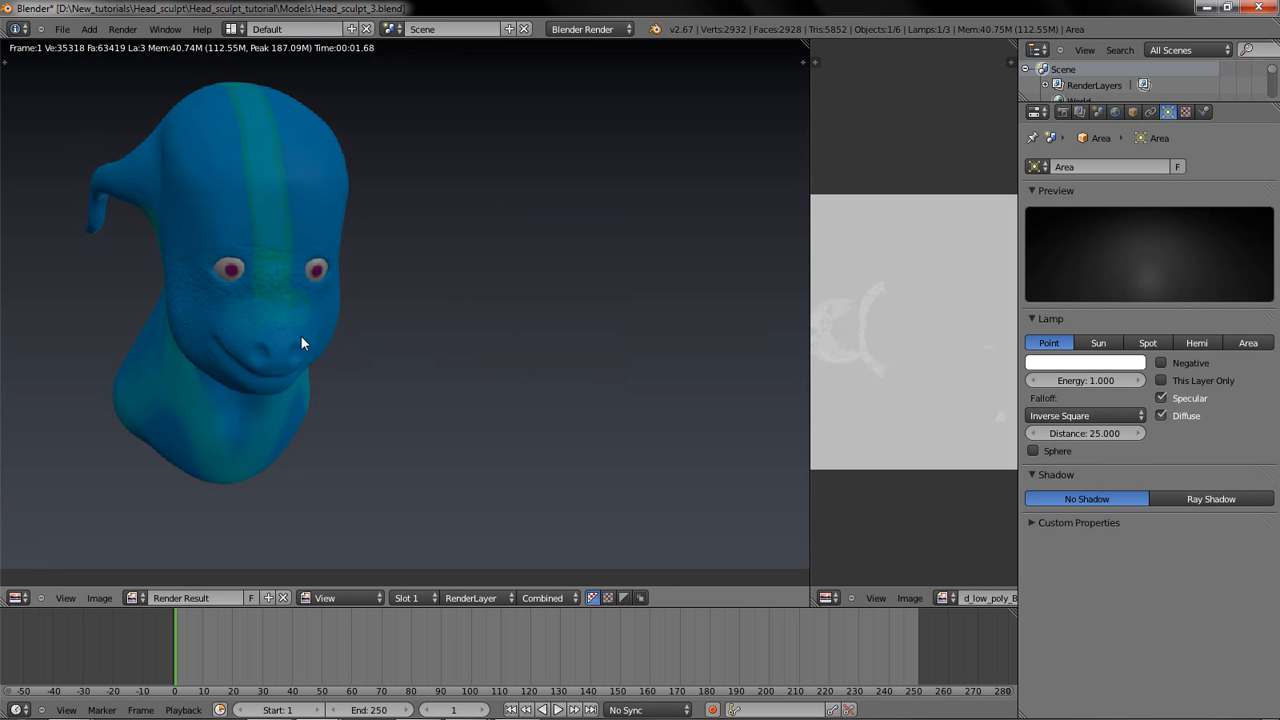
{"action": "scroll", "coordinate": [343, 347], "scroll_direction": "down", "scroll_amount": 1}
{"action": "key", "text": "Escape"}
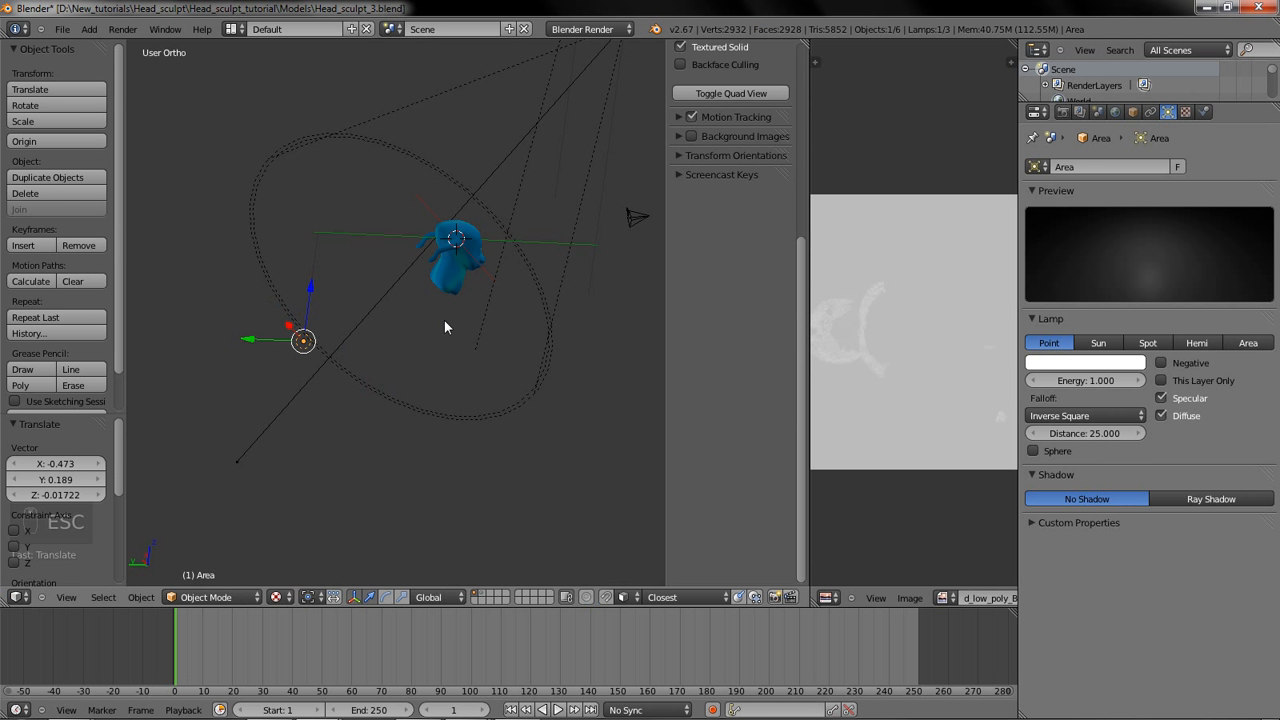
Step: Set the specular intensity of the low-poly head's material to 0.256 and check its shine from several angles
{"action": "right_click", "coordinate": [452, 297]}
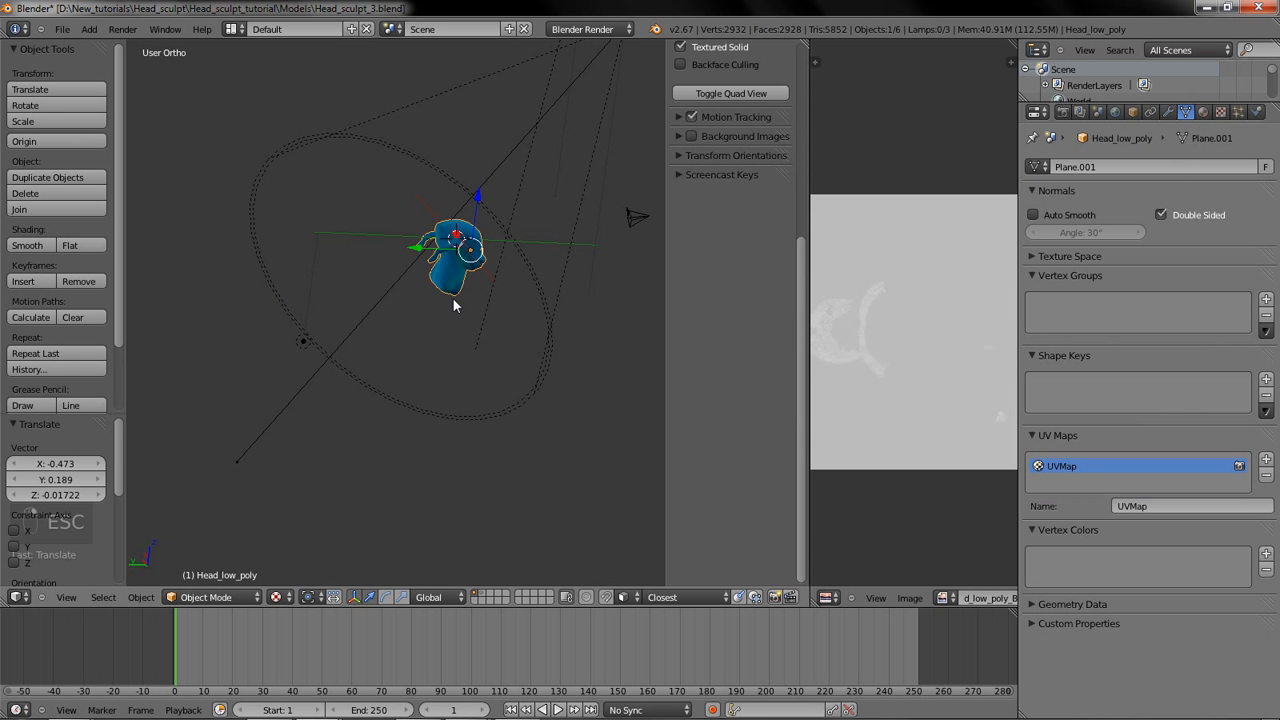
{"action": "left_click", "coordinate": [1203, 112]}
{"action": "mouse_move", "coordinate": [1080, 503]}
{"action": "left_mouse_down"}
{"action": "mouse_move", "coordinate": [1102, 503]}
{"action": "mouse_move", "coordinate": [1070, 505]}
{"action": "left_mouse_up"}
{"action": "scroll", "coordinate": [621, 337], "scroll_direction": "up", "scroll_amount": 6}
{"action": "middle_click_drag", "start_coordinate": [600, 343], "coordinate": [449, 340]}
{"action": "middle_click_drag", "start_coordinate": [632, 262], "coordinate": [559, 257]}
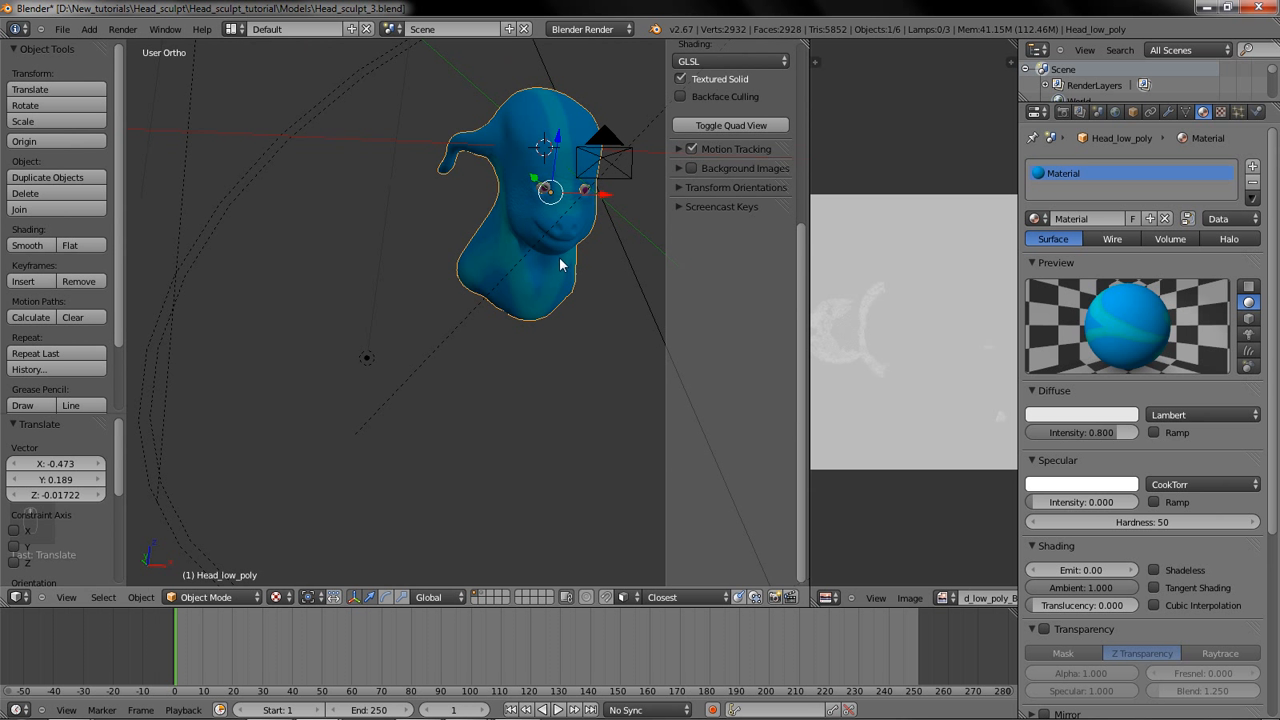
{"action": "left_click_drag", "start_coordinate": [1034, 503], "coordinate": [1062, 505]}
{"action": "middle_click_drag", "start_coordinate": [583, 309], "coordinate": [537, 316]}
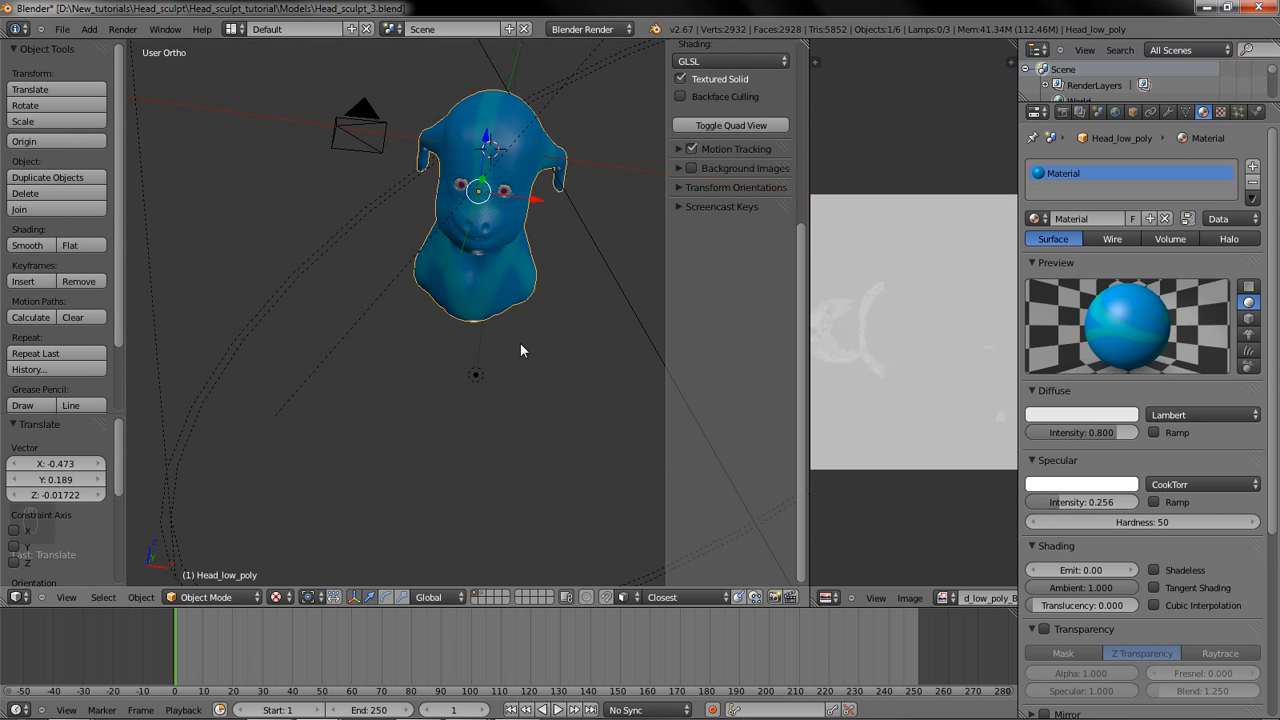
Step: Render the frame again and examine the specular highlights on the forehead, snout and eyes up close
{"action": "key", "text": "F12"}
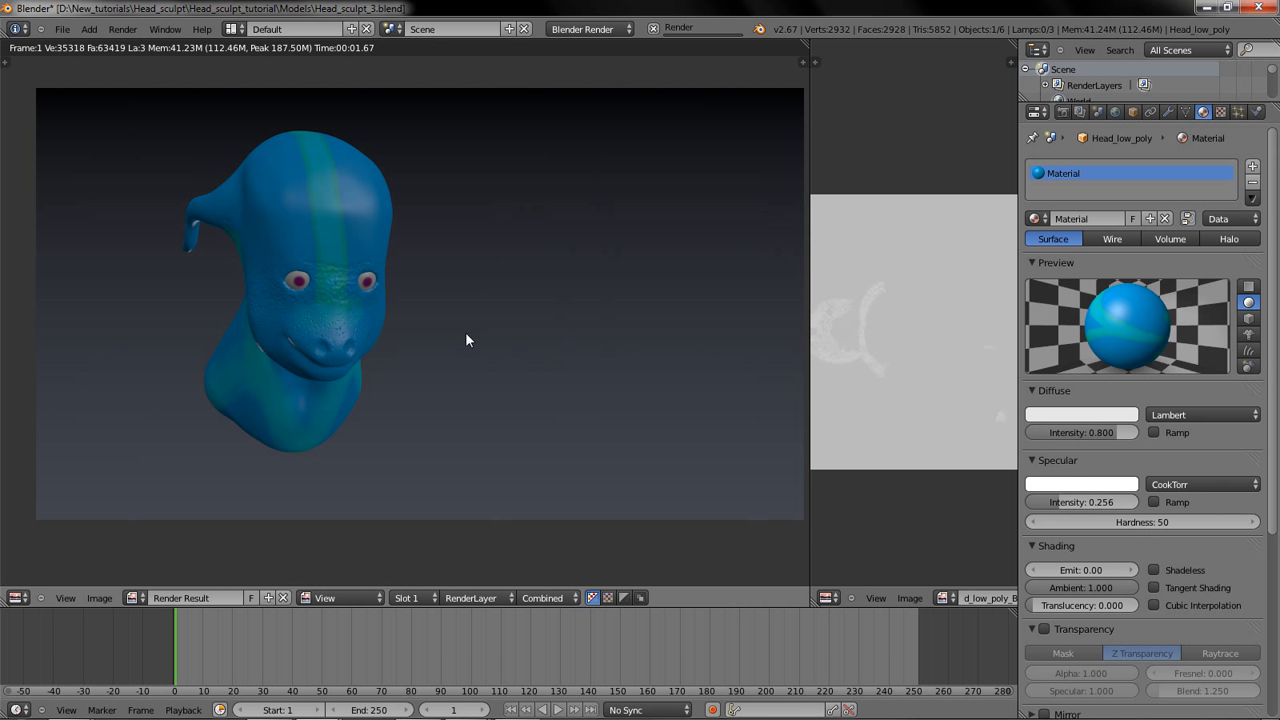
{"action": "scroll", "coordinate": [435, 330], "scroll_direction": "up", "scroll_amount": 1}
{"action": "middle_click_drag", "start_coordinate": [438, 330], "coordinate": [497, 335]}
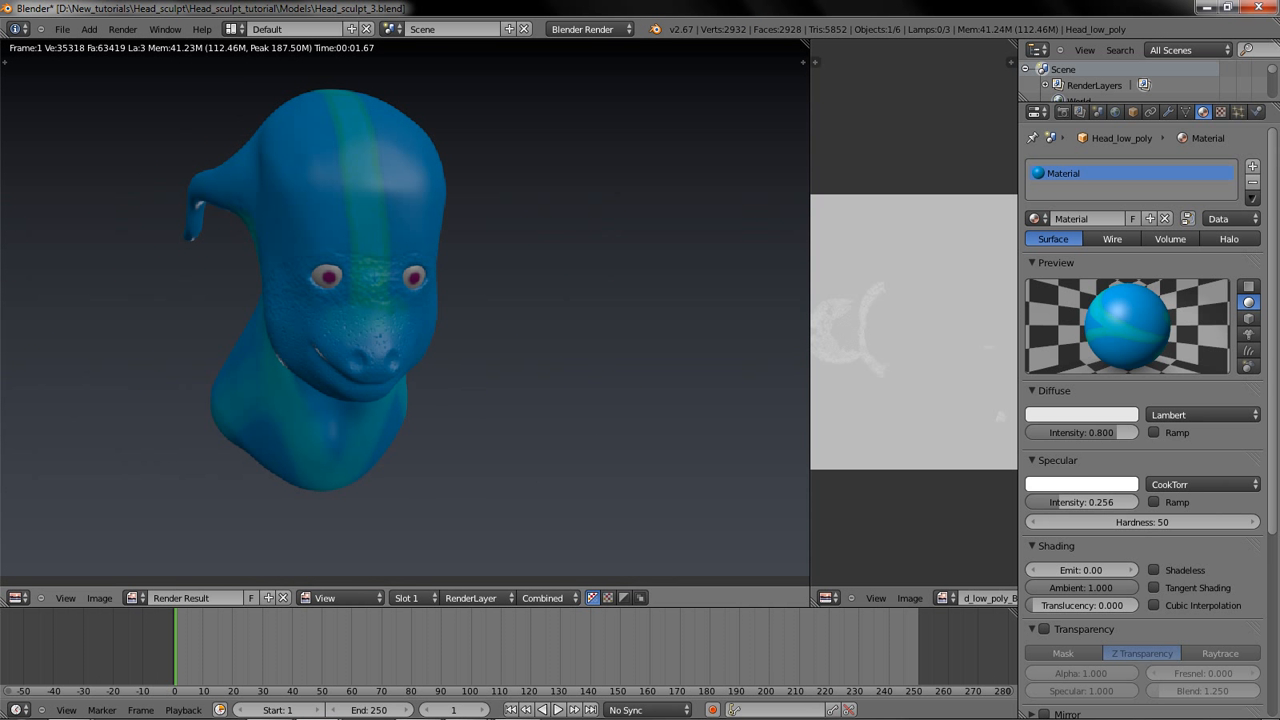
{"action": "scroll", "coordinate": [491, 335], "scroll_direction": "up", "scroll_amount": 1}
{"action": "scroll", "coordinate": [491, 335], "scroll_direction": "down", "scroll_amount": 1}
{"action": "key", "text": "Escape"}
Step: Look over the lamp and camera setup around the head and save the scene over Head_sculpt_3.blend
{"action": "scroll", "coordinate": [491, 335], "scroll_direction": "down", "scroll_amount": 2}
{"action": "key", "text": "KP_0"}
{"action": "middle_click_drag", "start_coordinate": [491, 333], "coordinate": [421, 332]}
{"action": "key", "text": "ctrl+s"}
{"action": "left_click", "coordinate": [421, 332]}
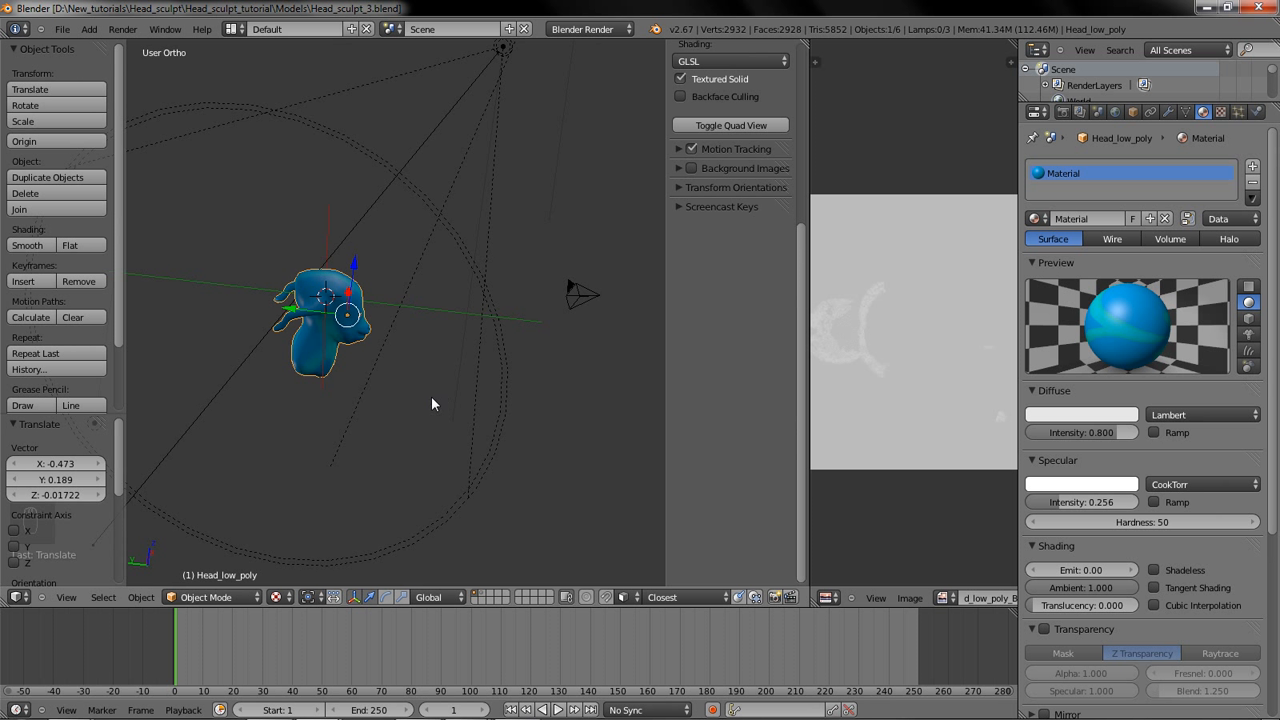
{"action": "mouse_move", "coordinate": [465, 704]}
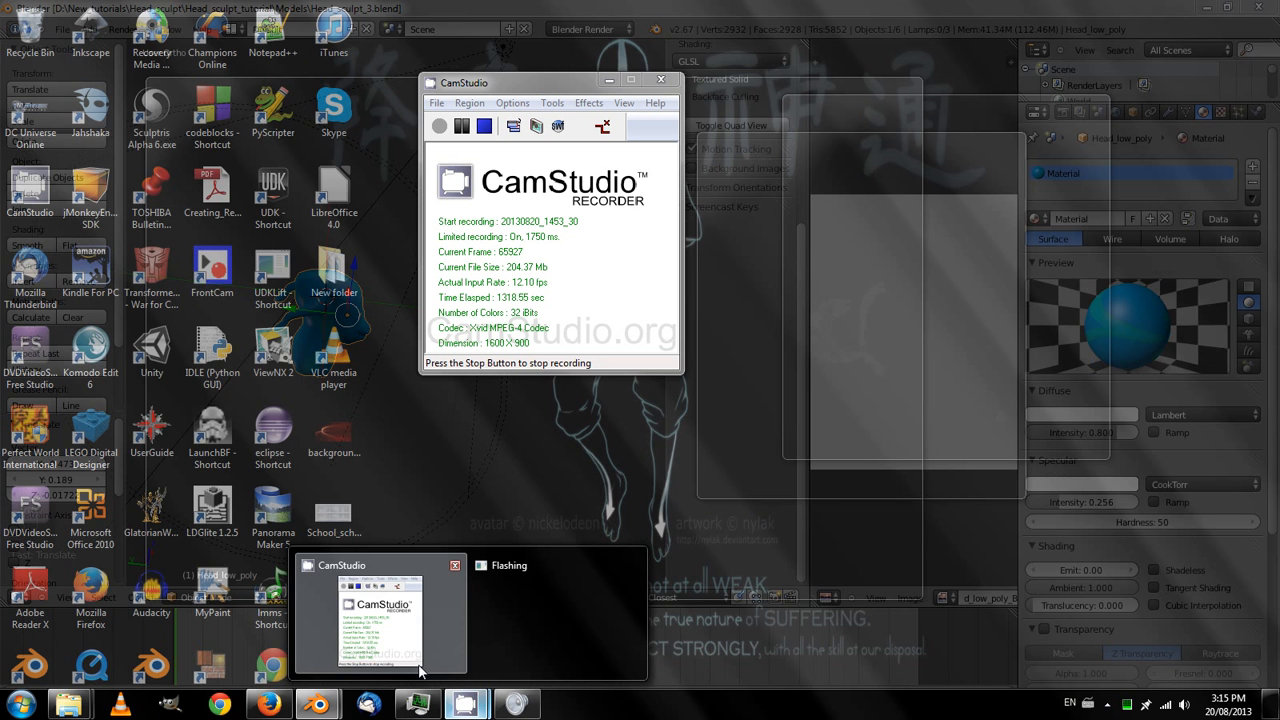
{"action": "left_click", "coordinate": [422, 676]}
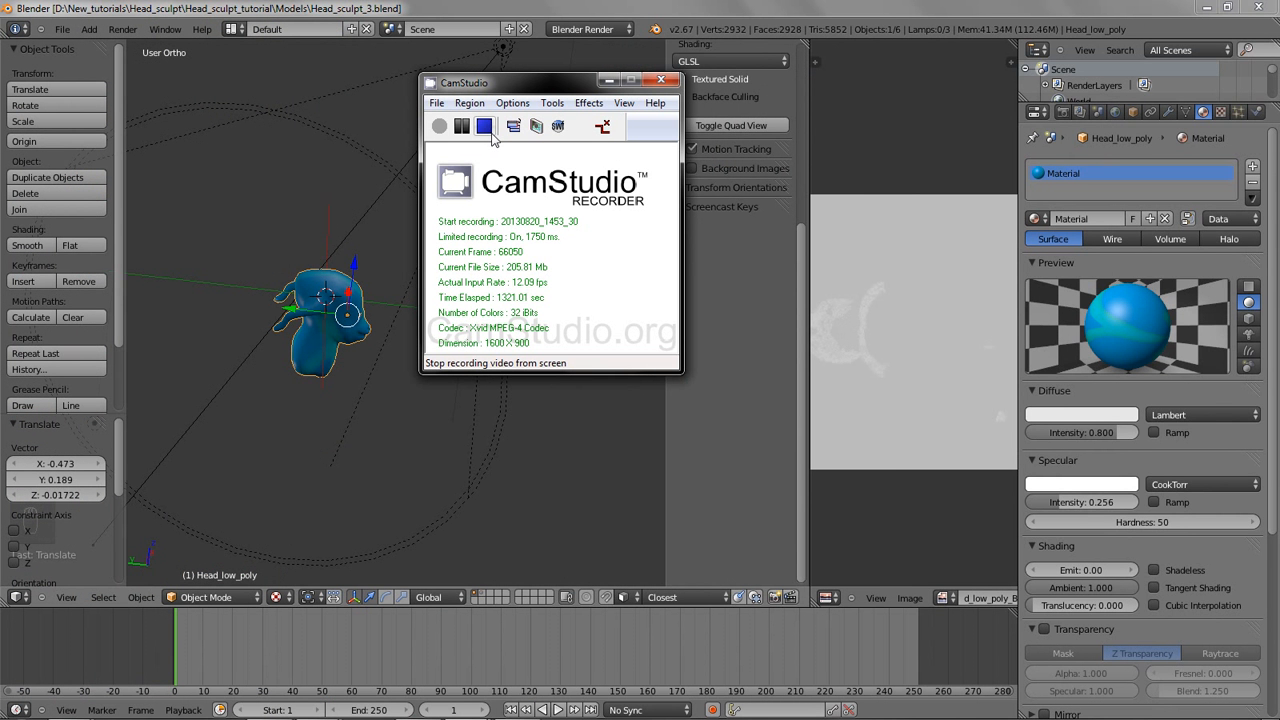